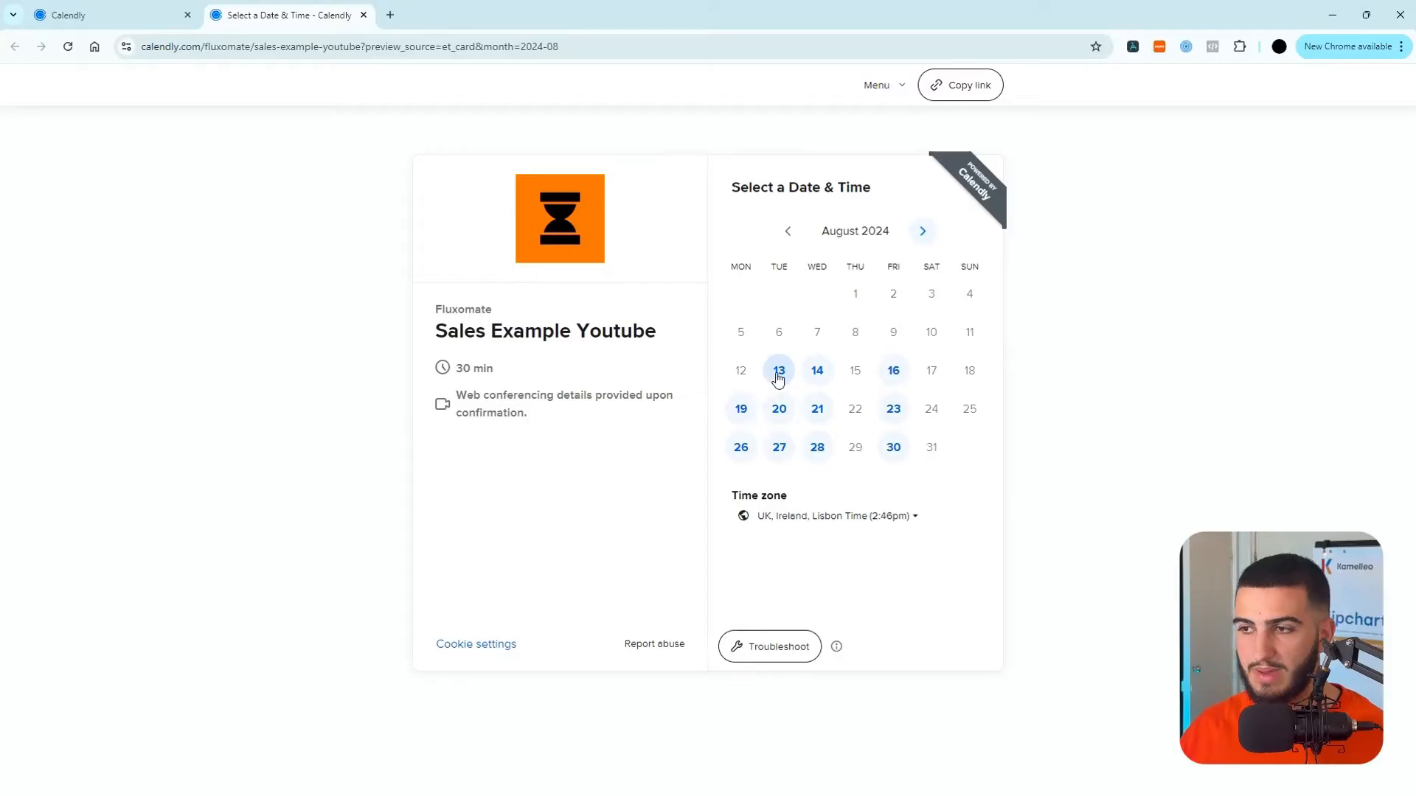
Step: Open the booking details form for 7:30pm on August 13 and highlight the event name Sales Example Youtube
click(780, 372)
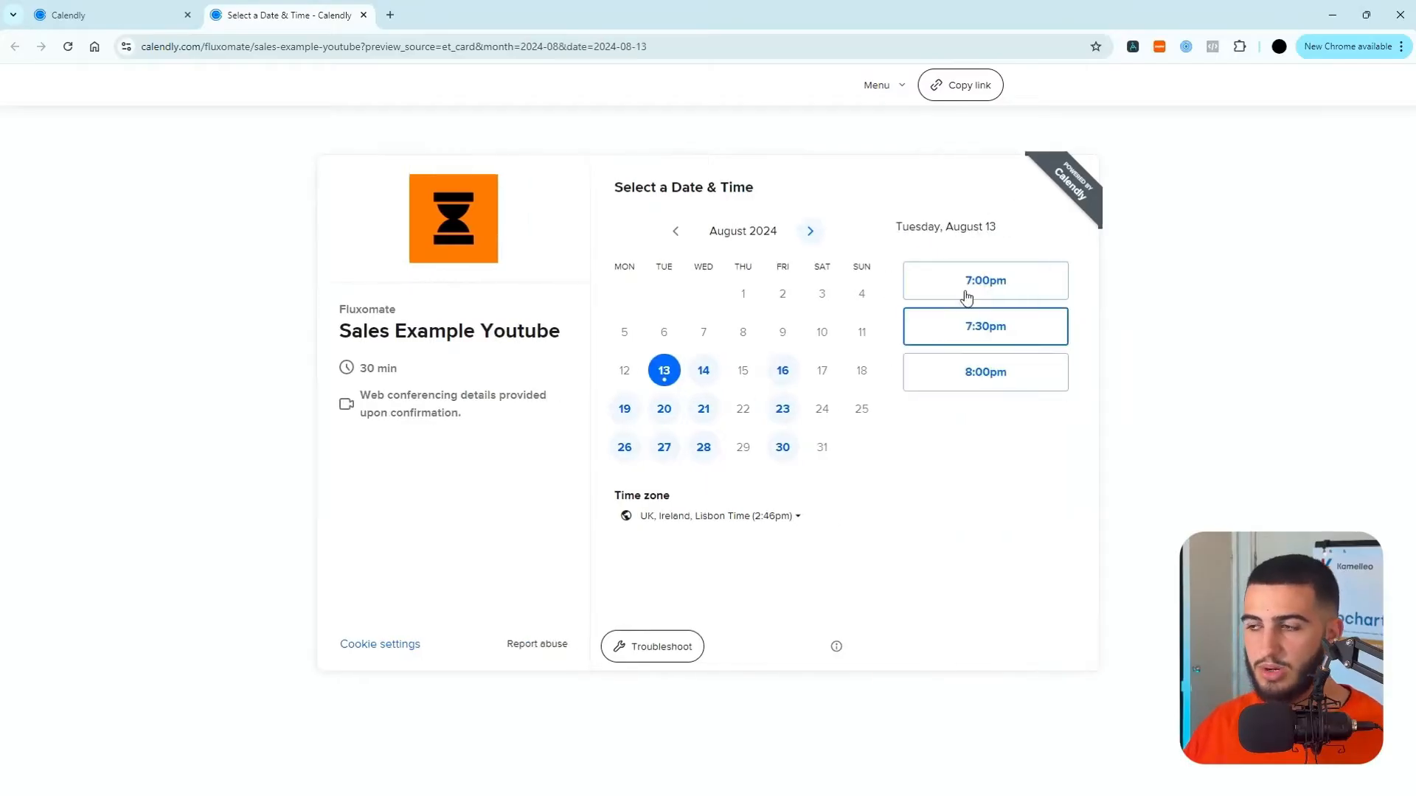
click(981, 326)
click(1043, 329)
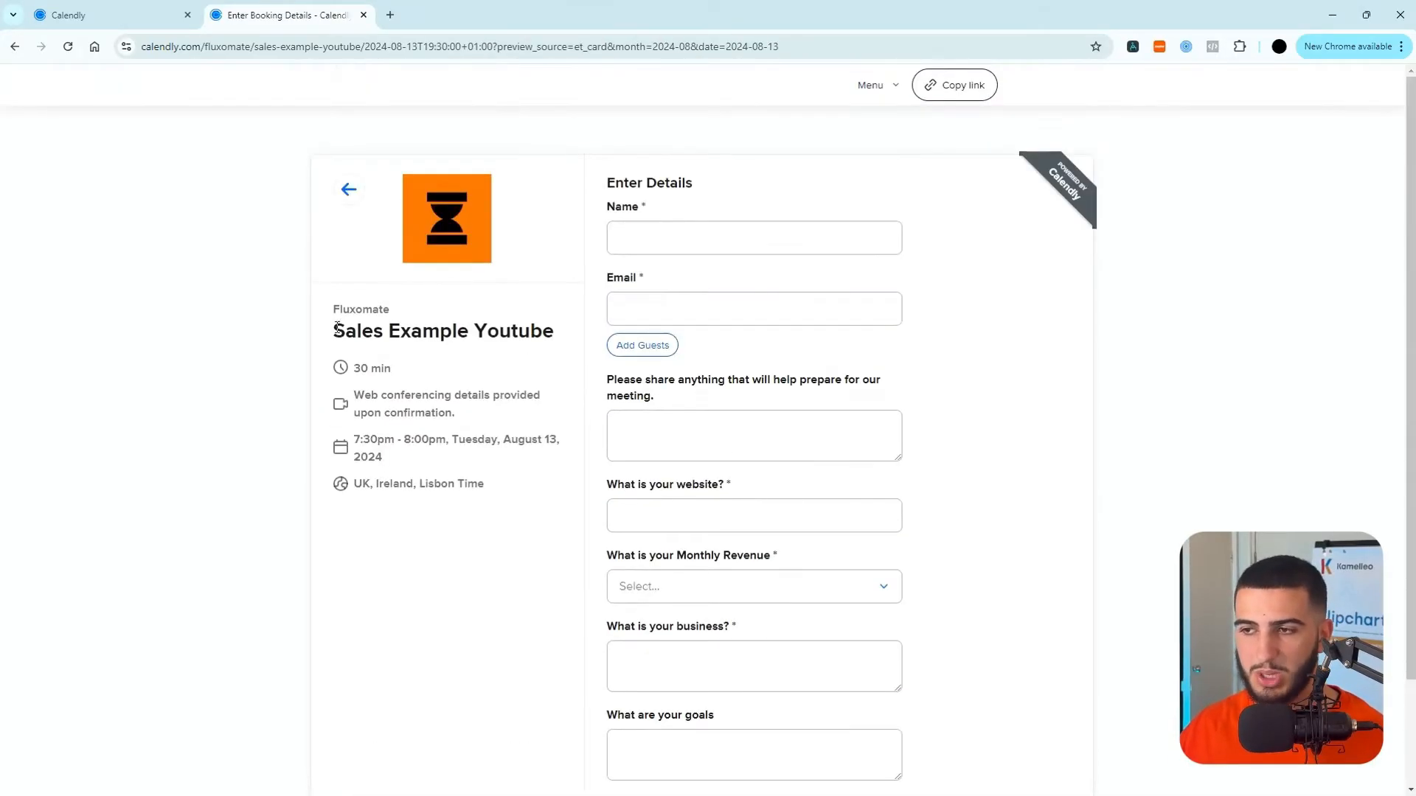
drag(336, 329, 534, 329)
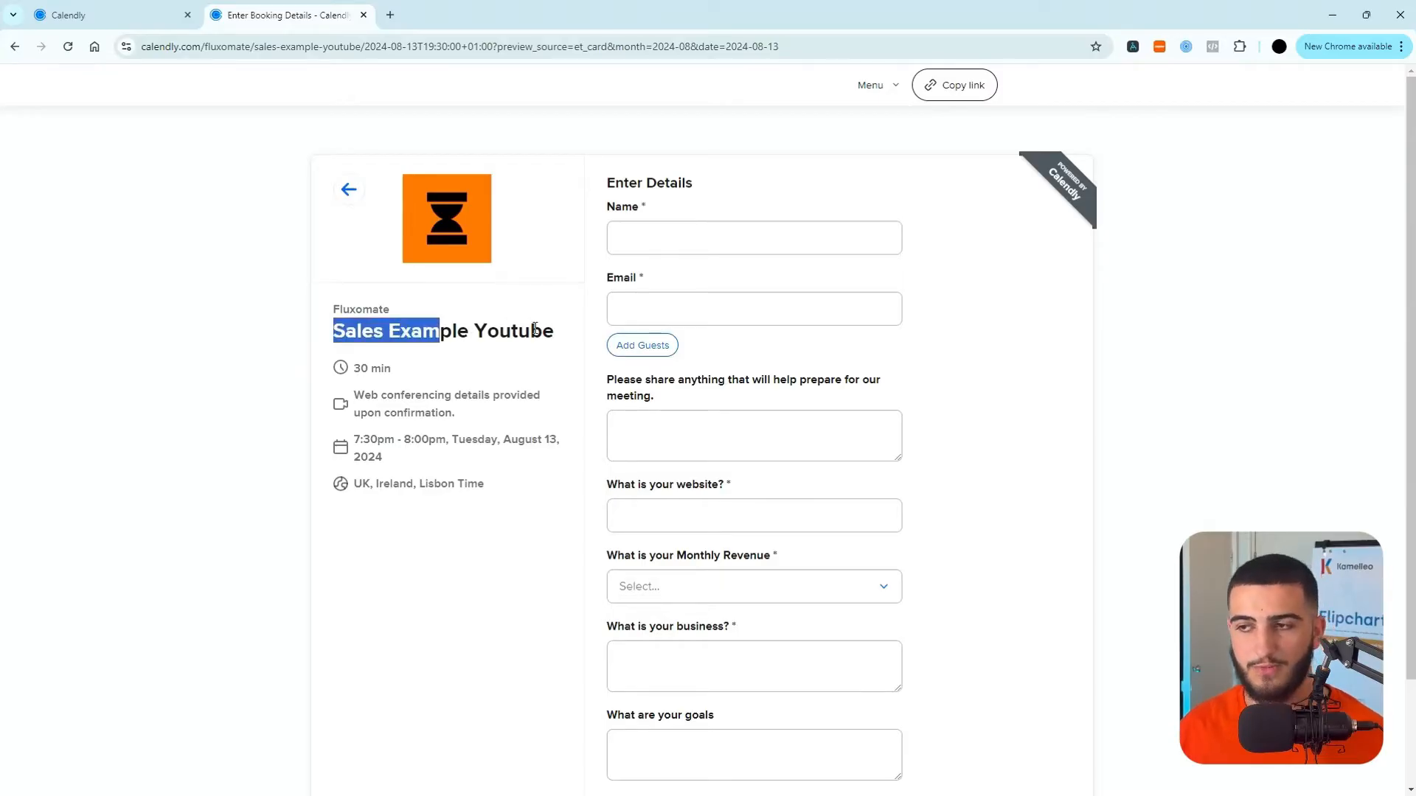
click(360, 332)
drag(327, 337, 544, 332)
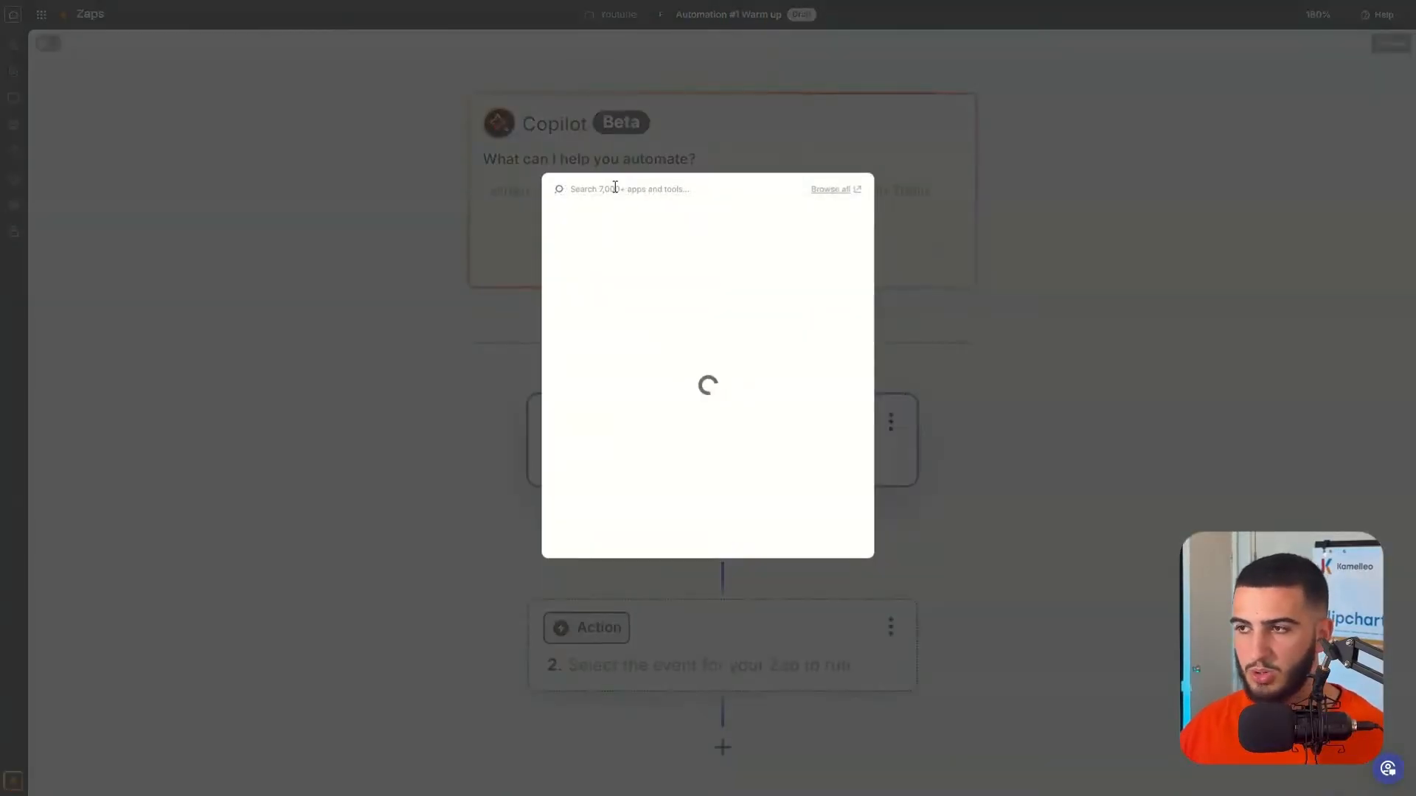
Step: In Zapier, set the Zap's trigger to Calendly with the Invitee Created event and accept the app and event settings
text(cale)
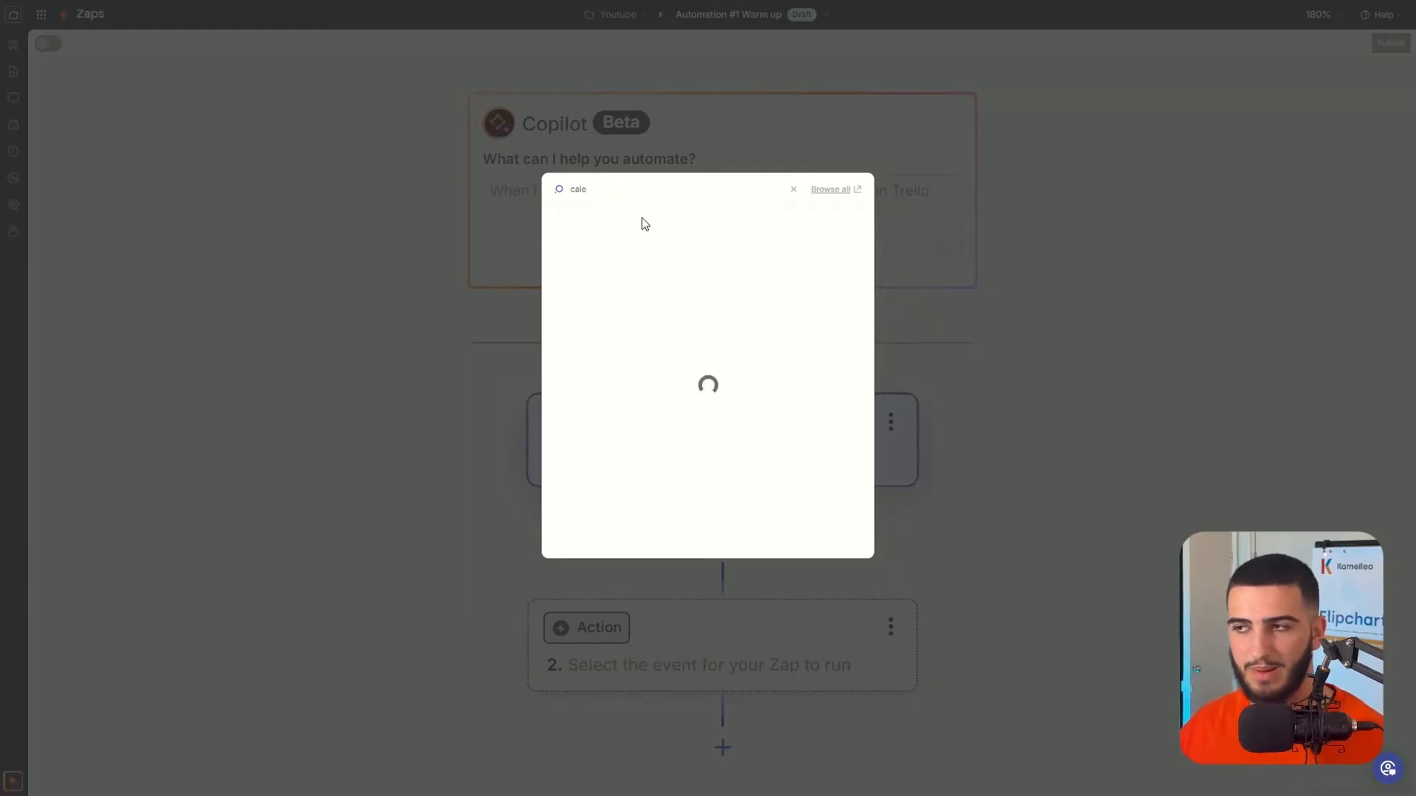
click(637, 251)
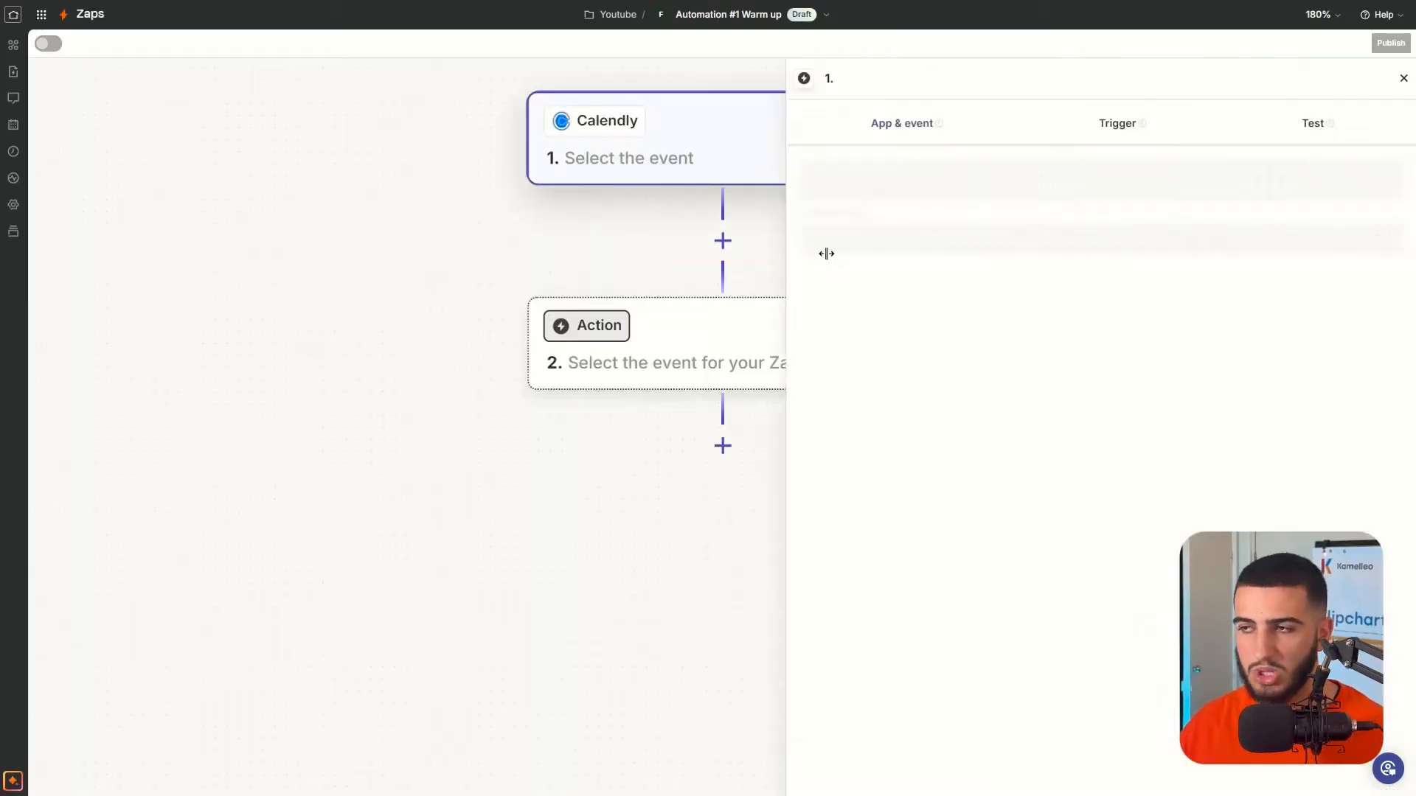
click(940, 247)
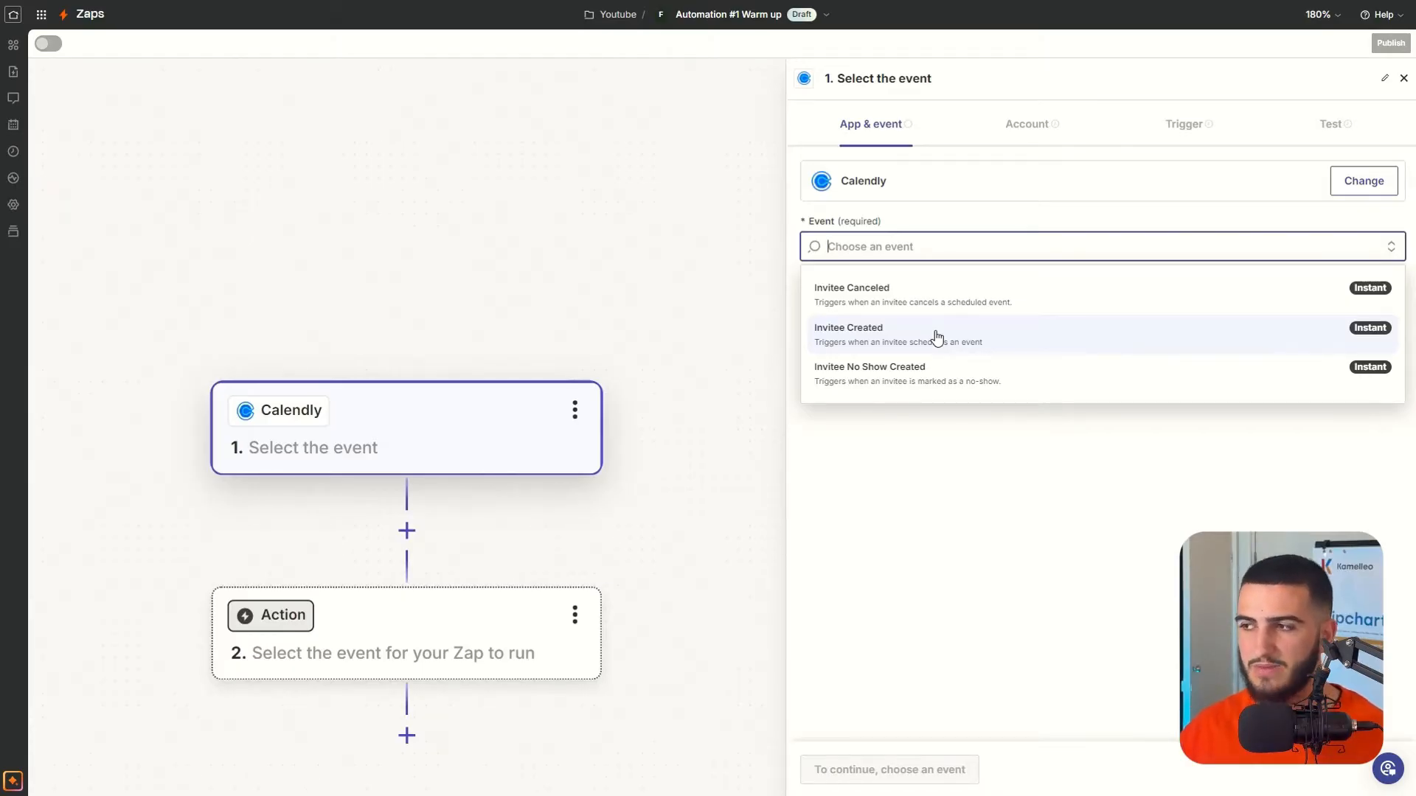
click(936, 337)
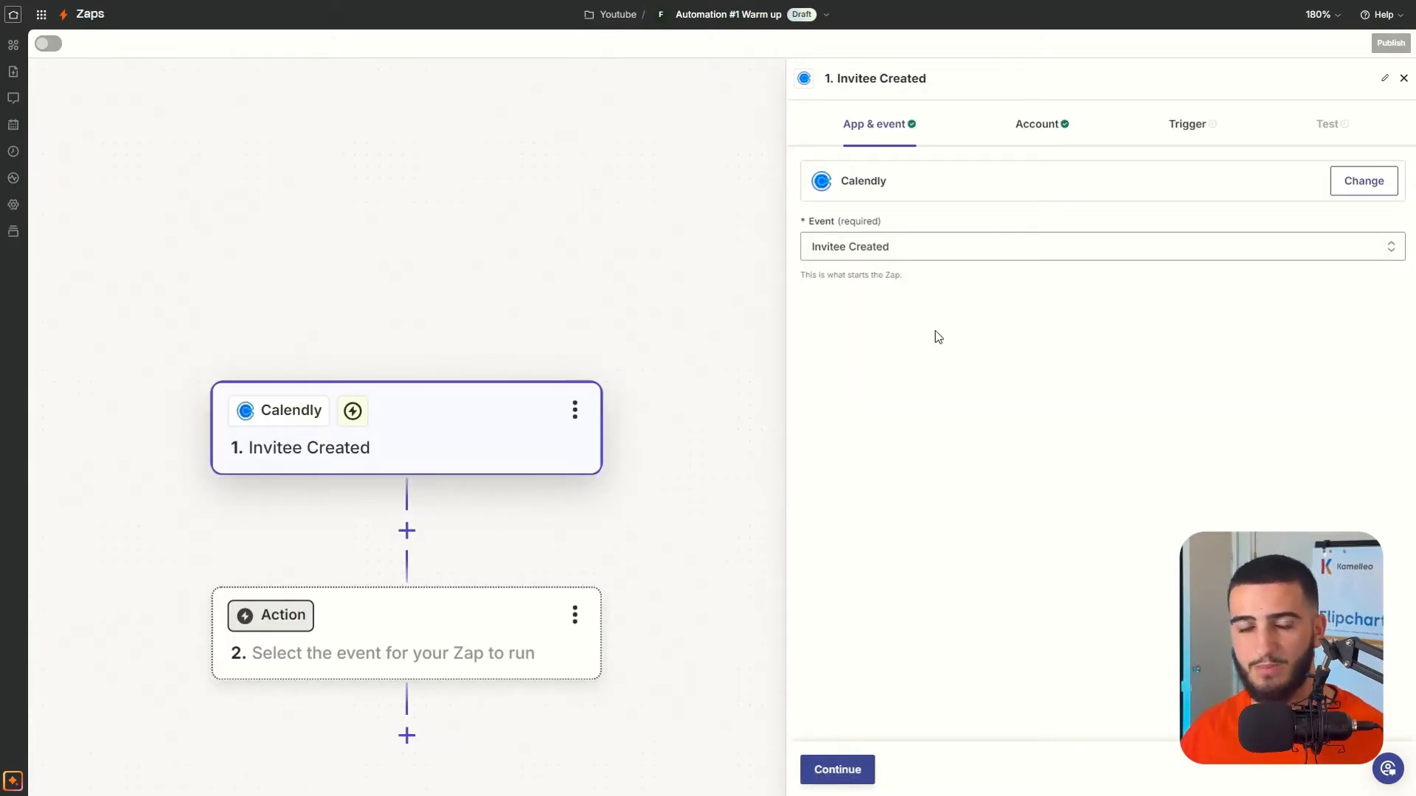
click(856, 769)
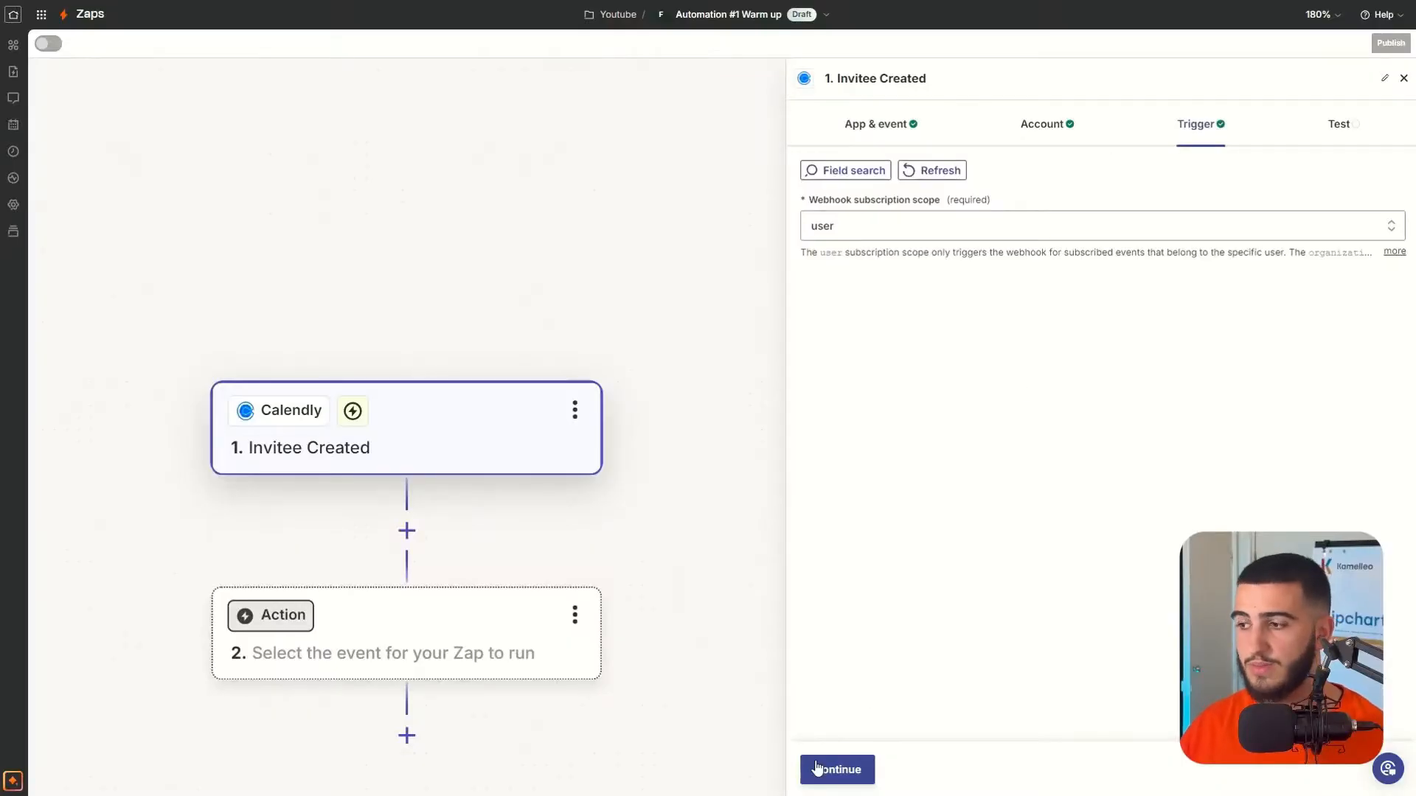
Step: Keep the webhook subscription scope as user, test the Calendly trigger and review the invitee's email in the pulled record
click(817, 770)
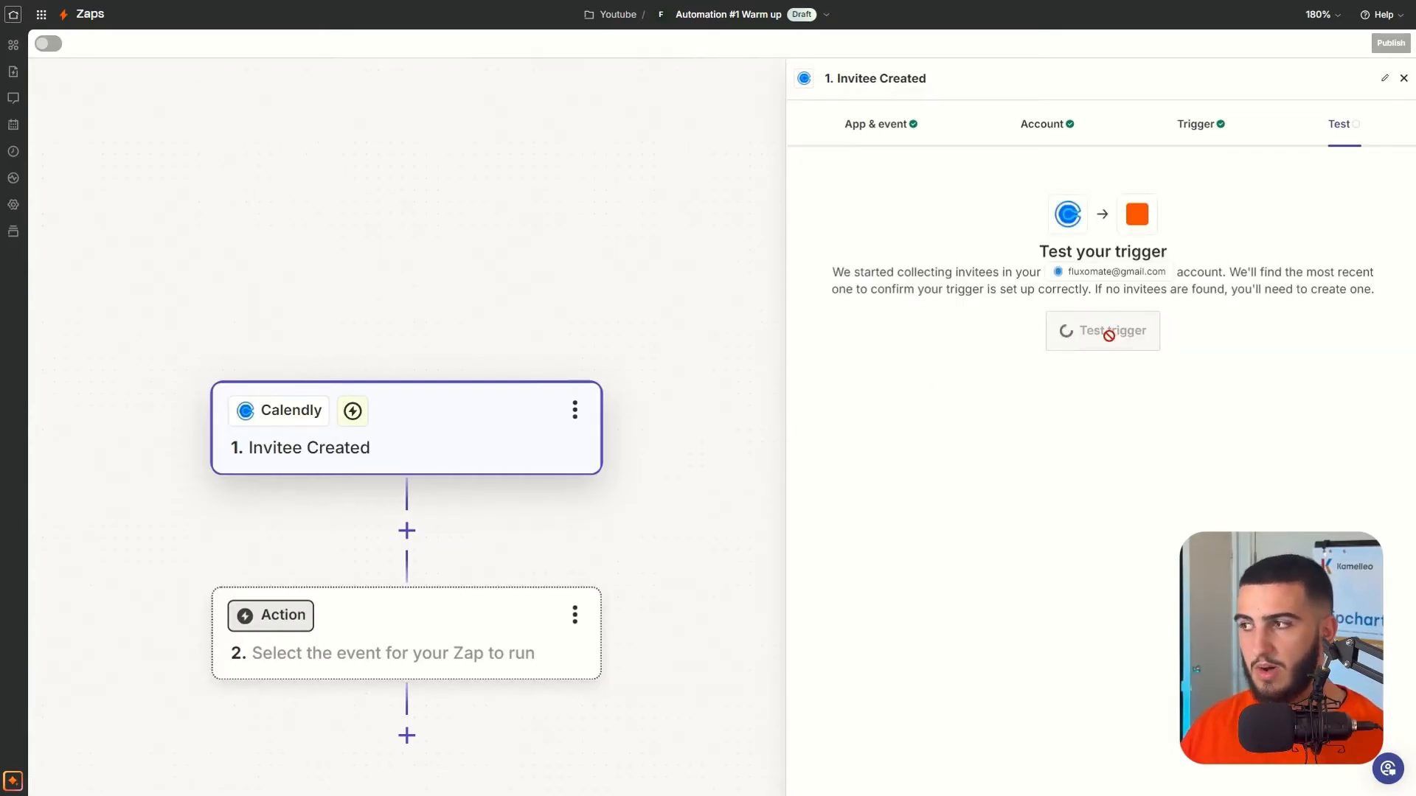
click(1091, 344)
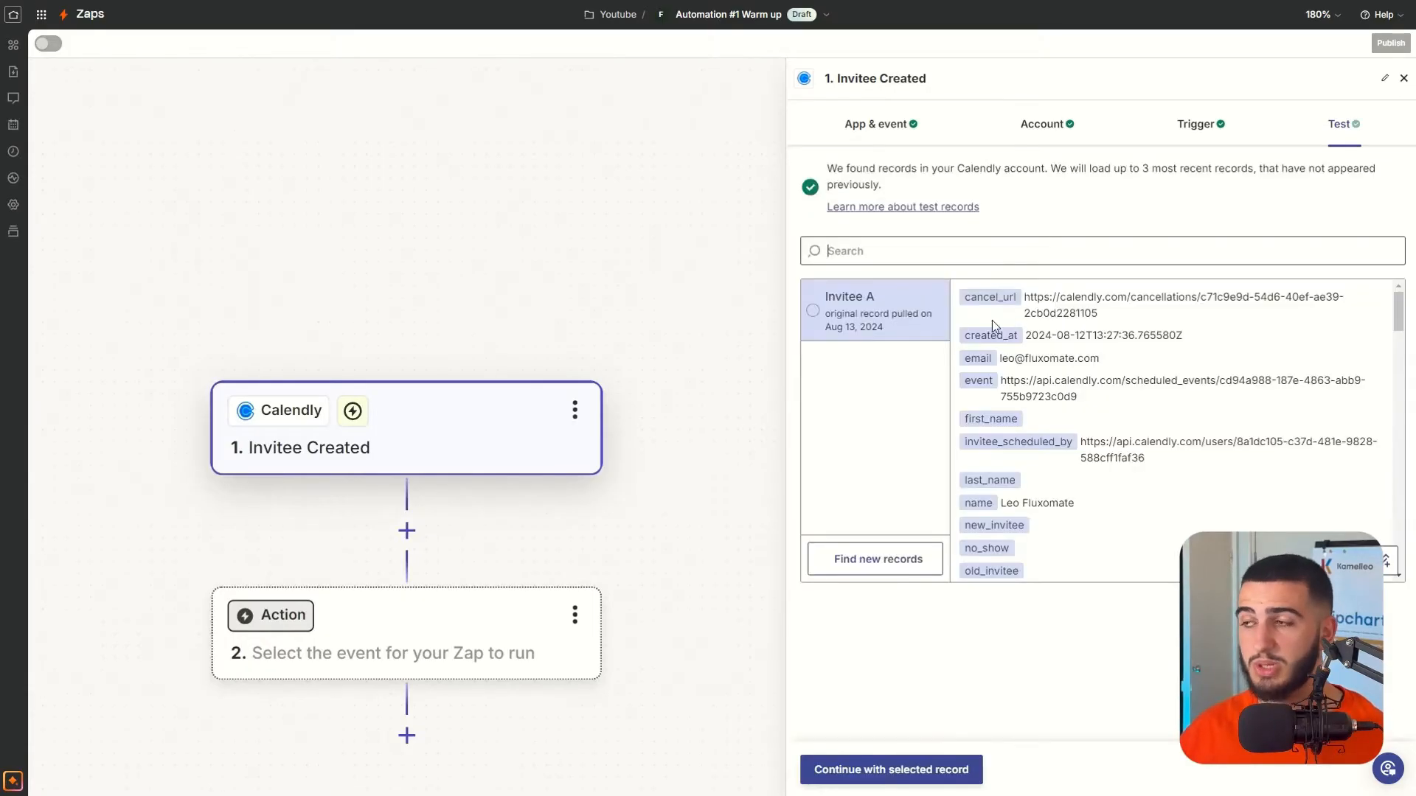
drag(1037, 353, 1126, 359)
click(1101, 473)
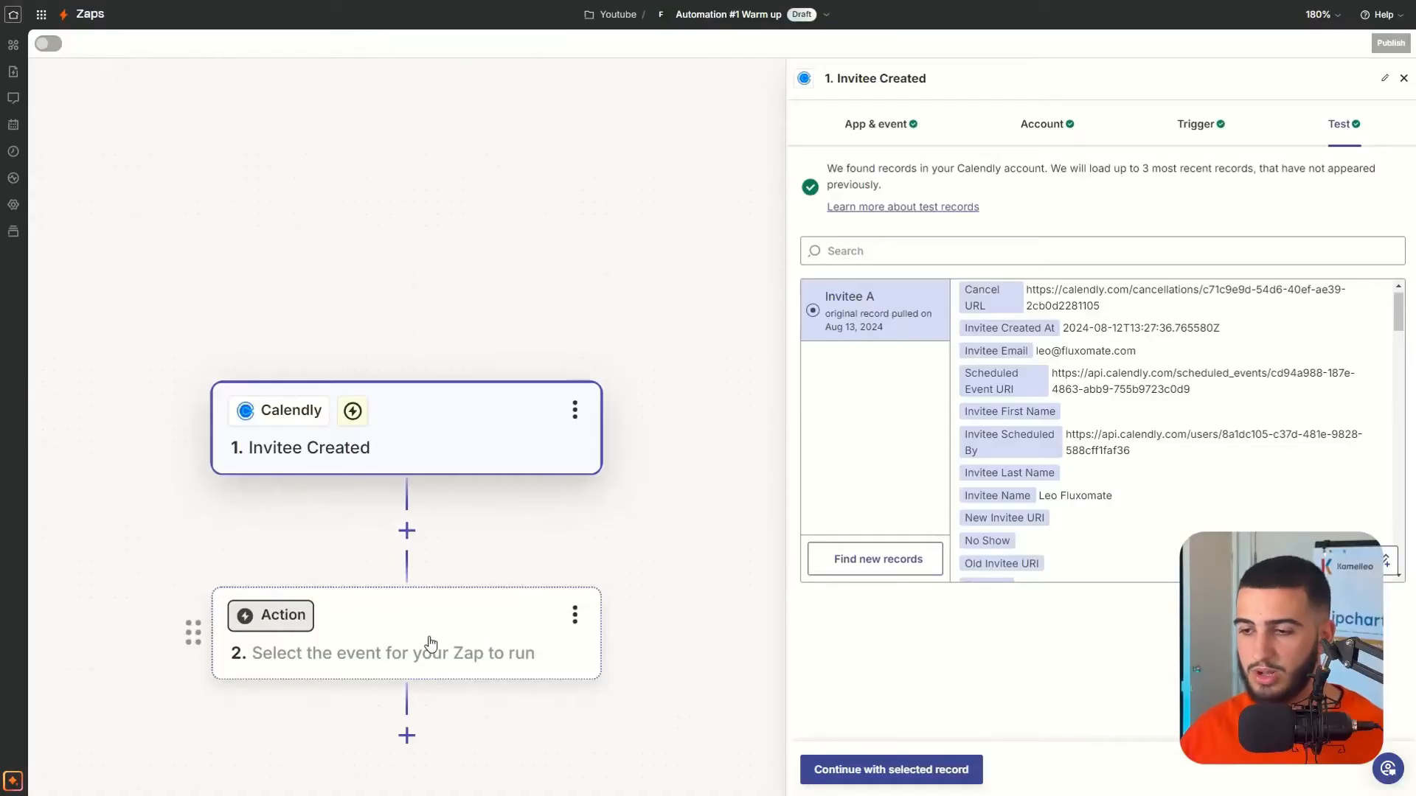
Step: Make step 2 a Filter by Zapier that checks the Event Type Name from the Calendly trigger
click(435, 643)
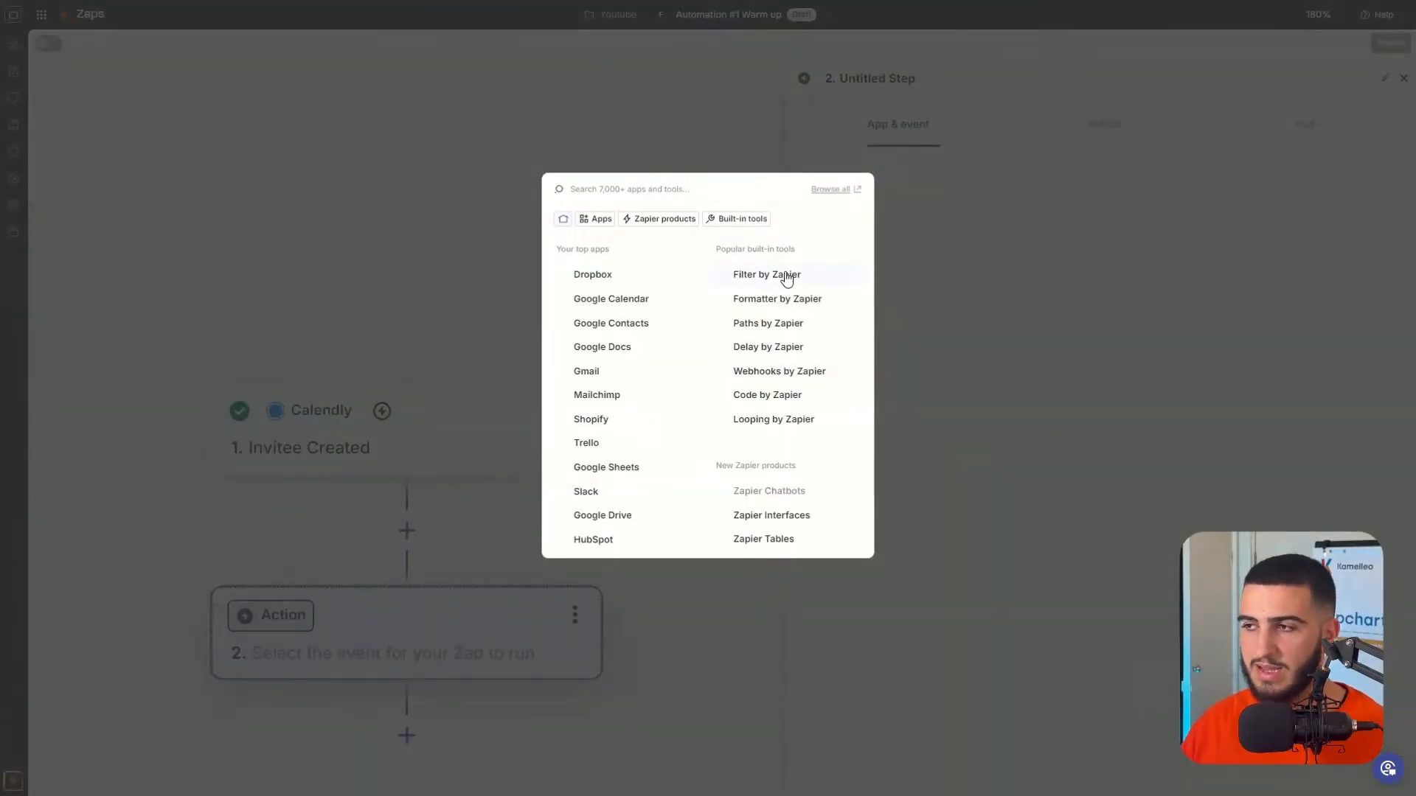
click(784, 272)
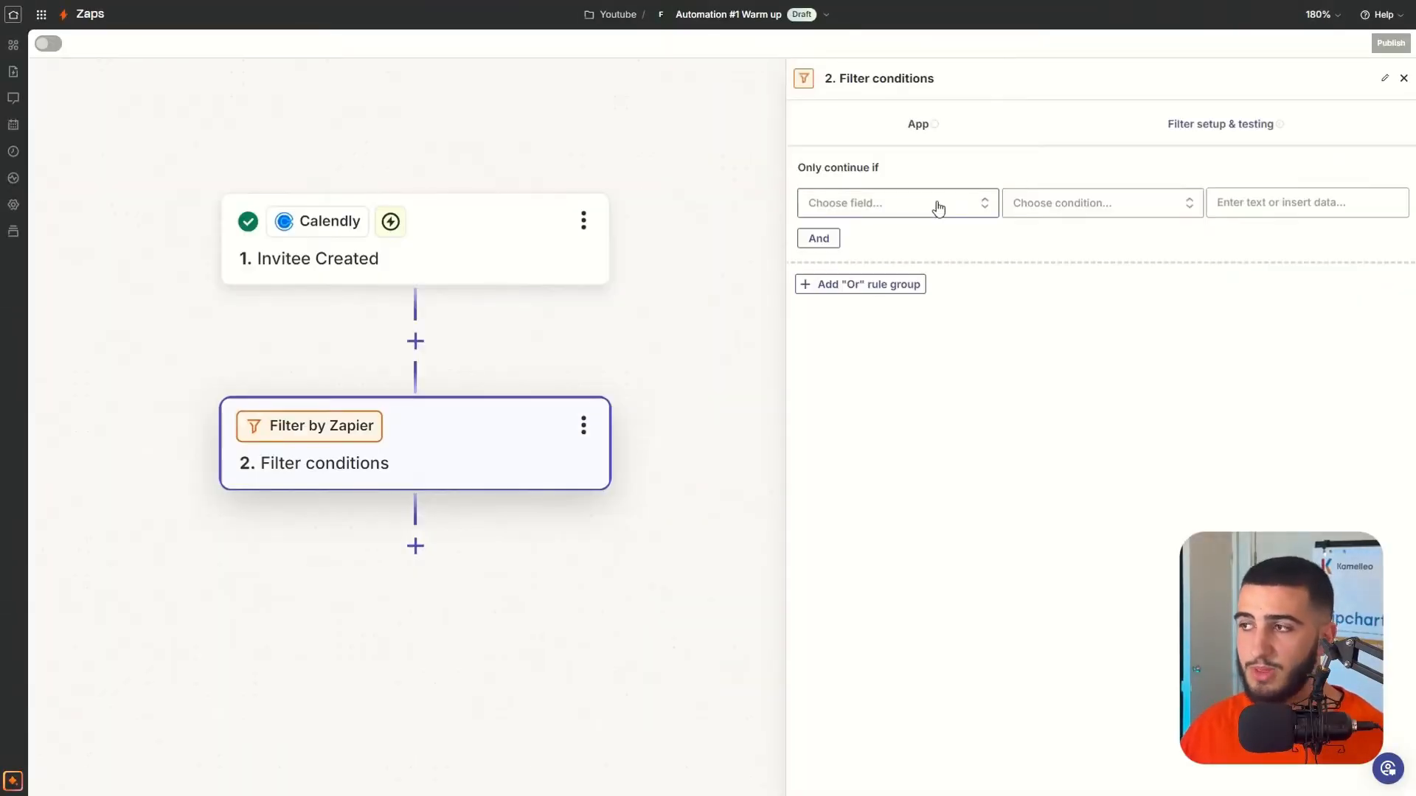
click(938, 208)
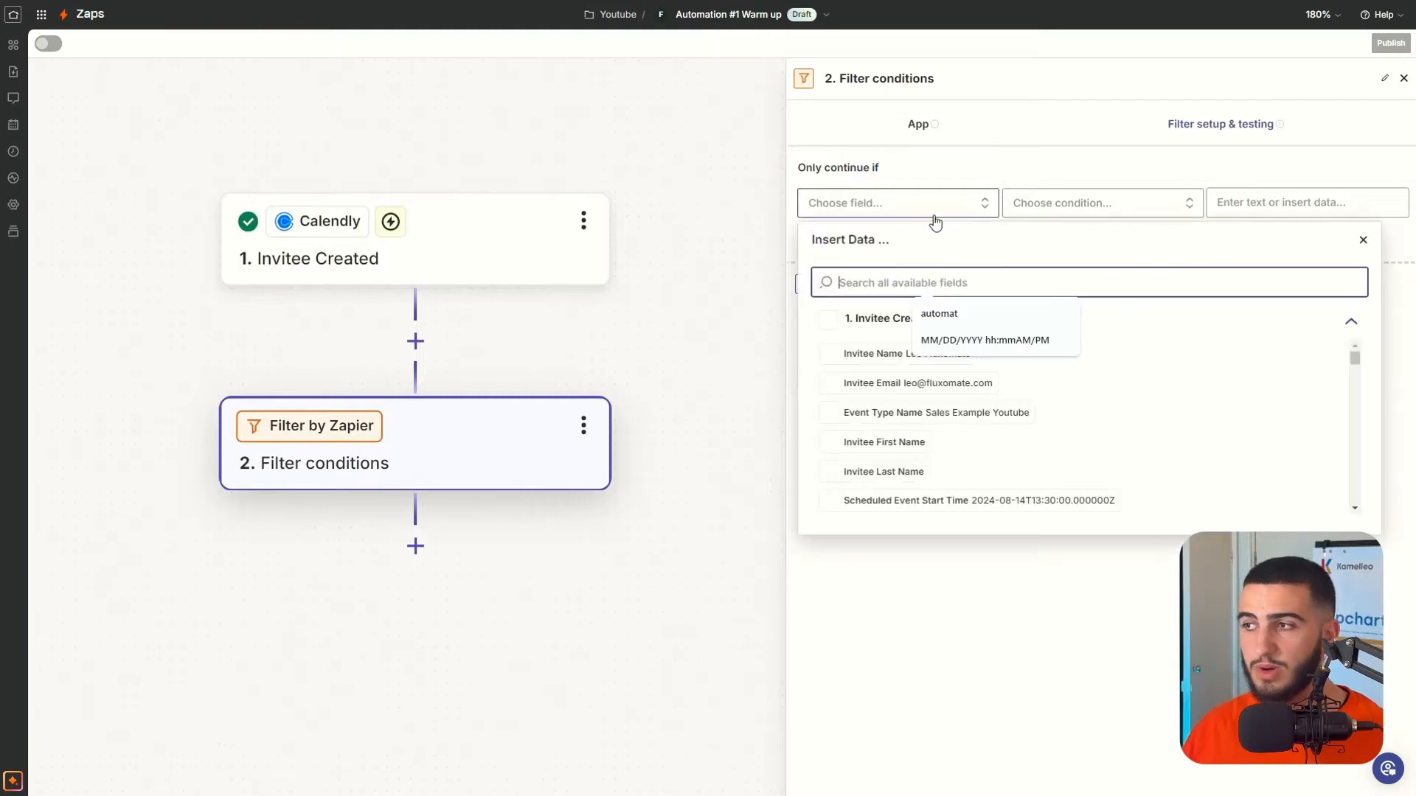
click(879, 212)
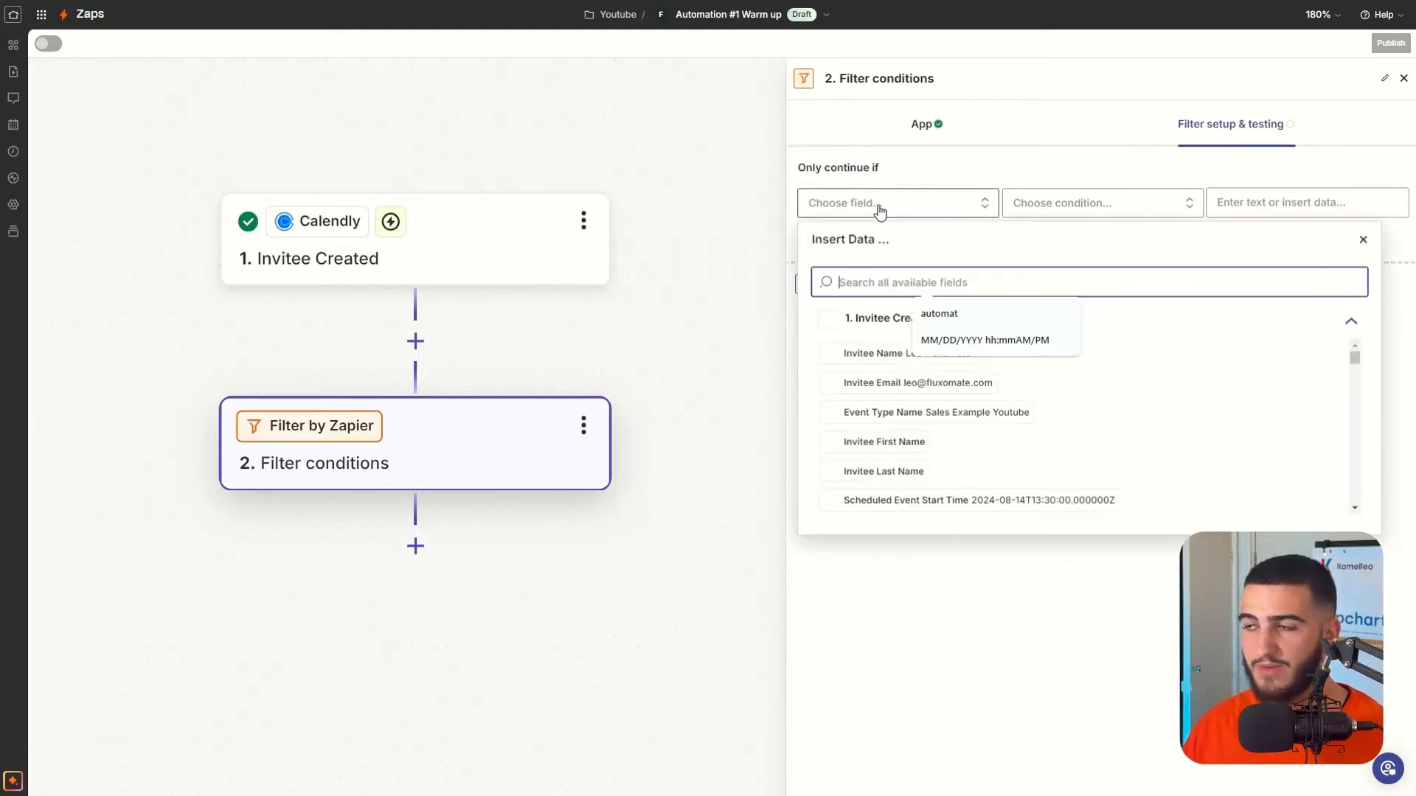
click(907, 415)
Step: Set the filter condition to (Text) Contains with the value Sales and test it against the example data
click(1052, 210)
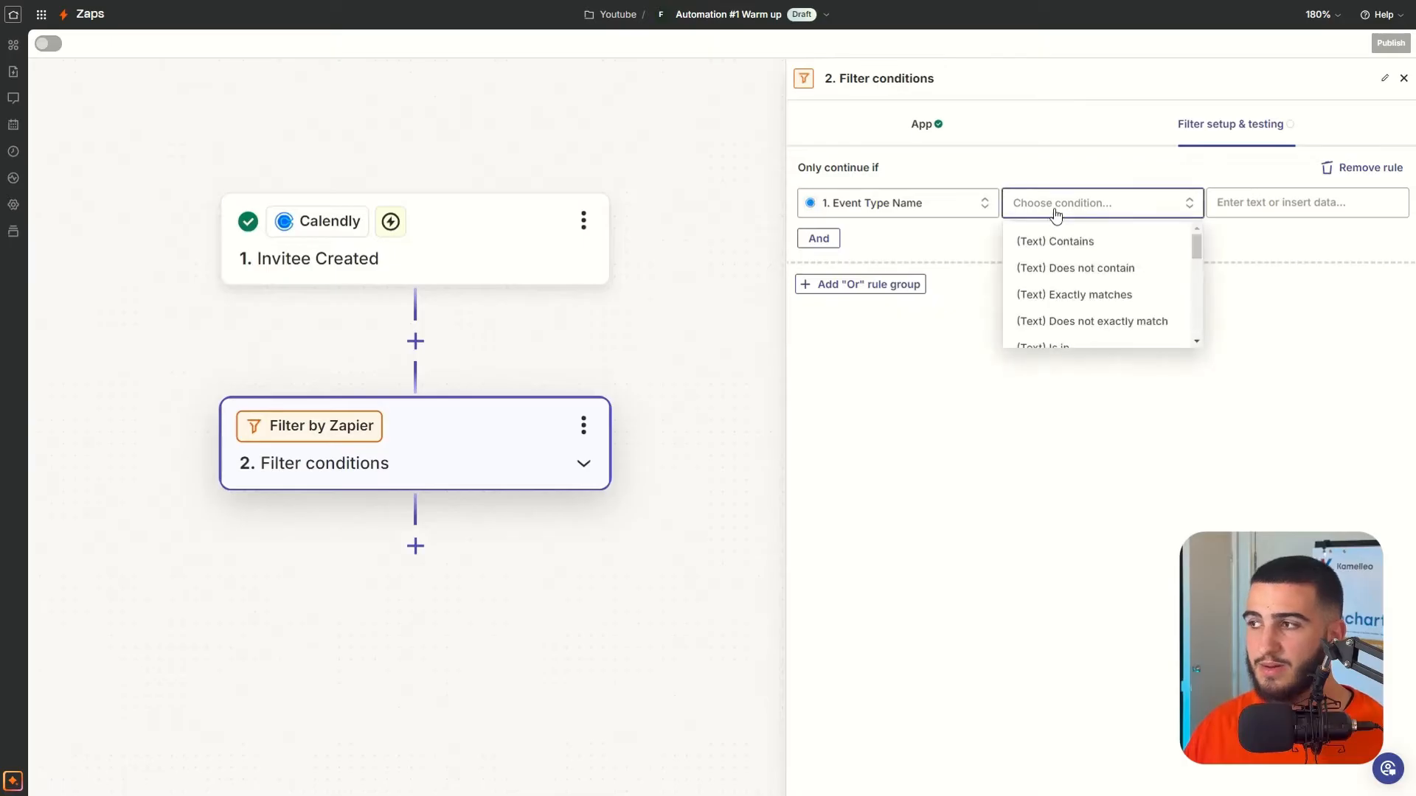
click(1065, 243)
click(1238, 205)
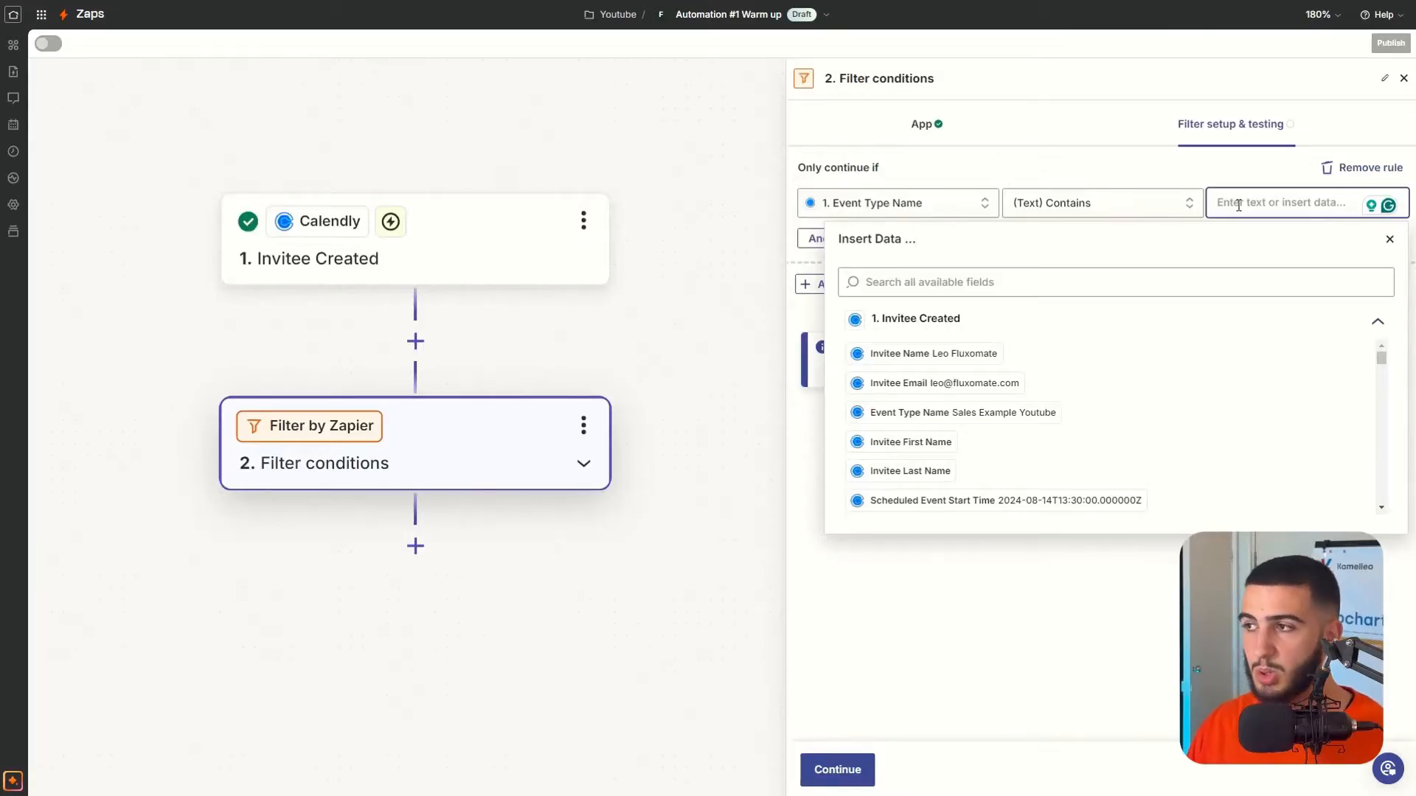
text(Sales)
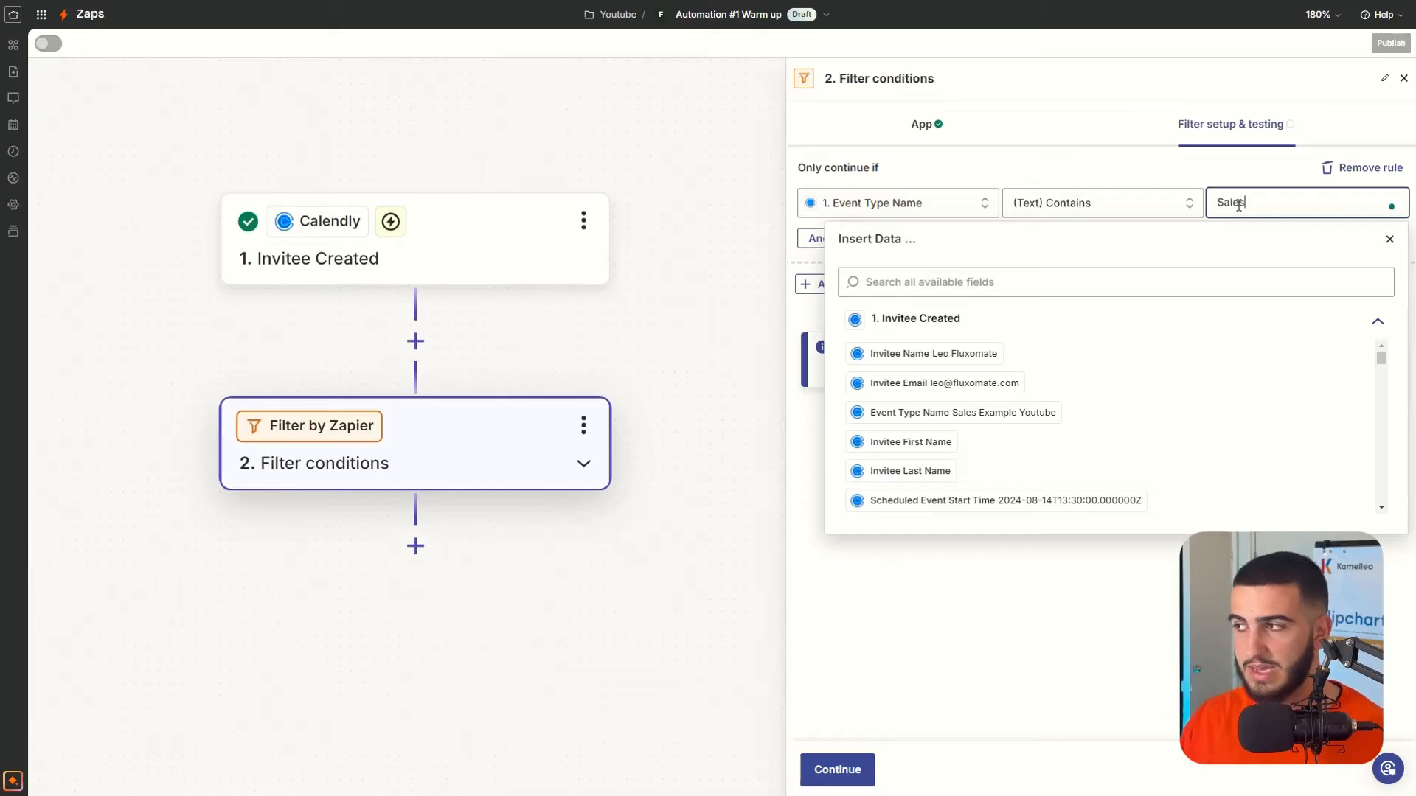
click(1203, 171)
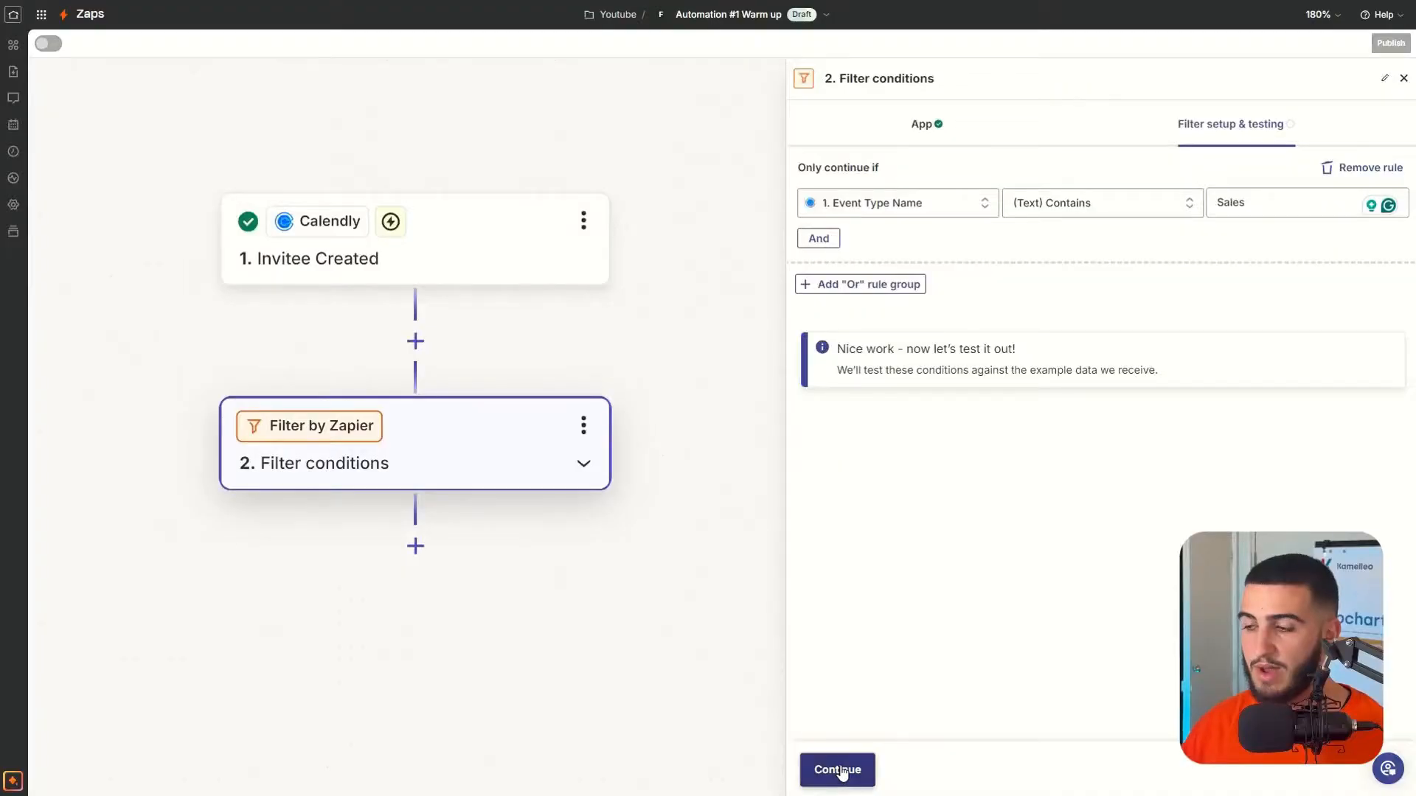
click(842, 772)
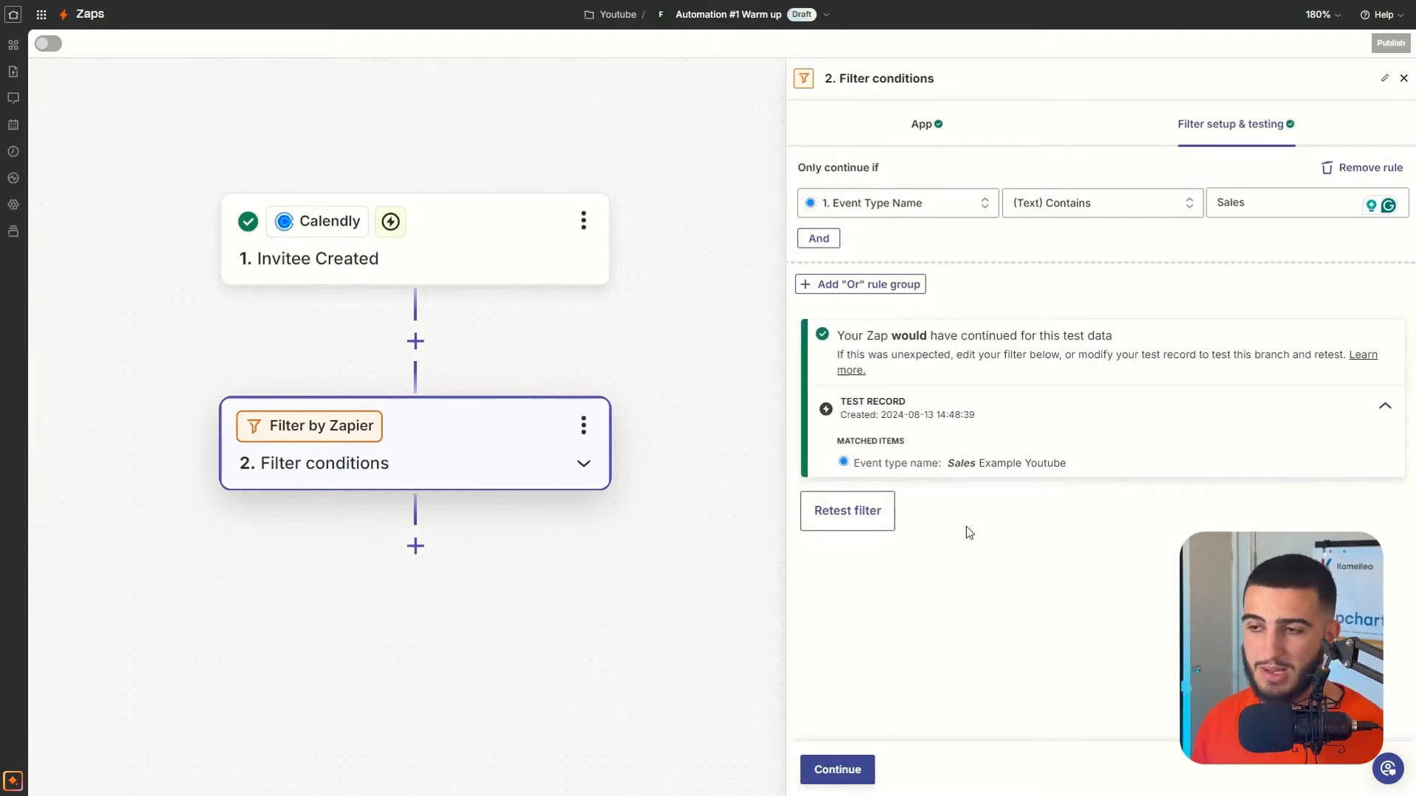
Step: Add a Formatter by Zapier action after the filter, using the Date / Time event
drag(524, 532, 522, 458)
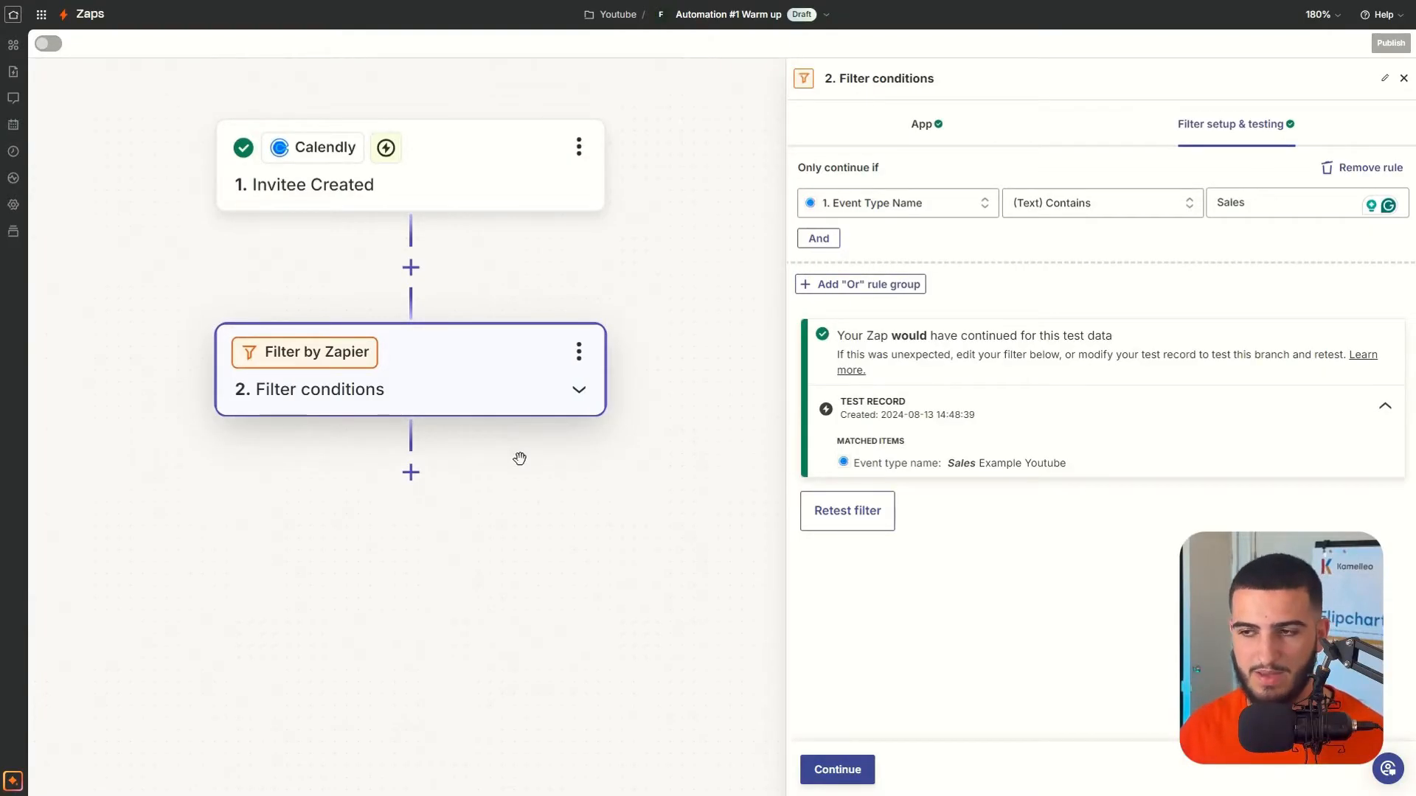
click(411, 472)
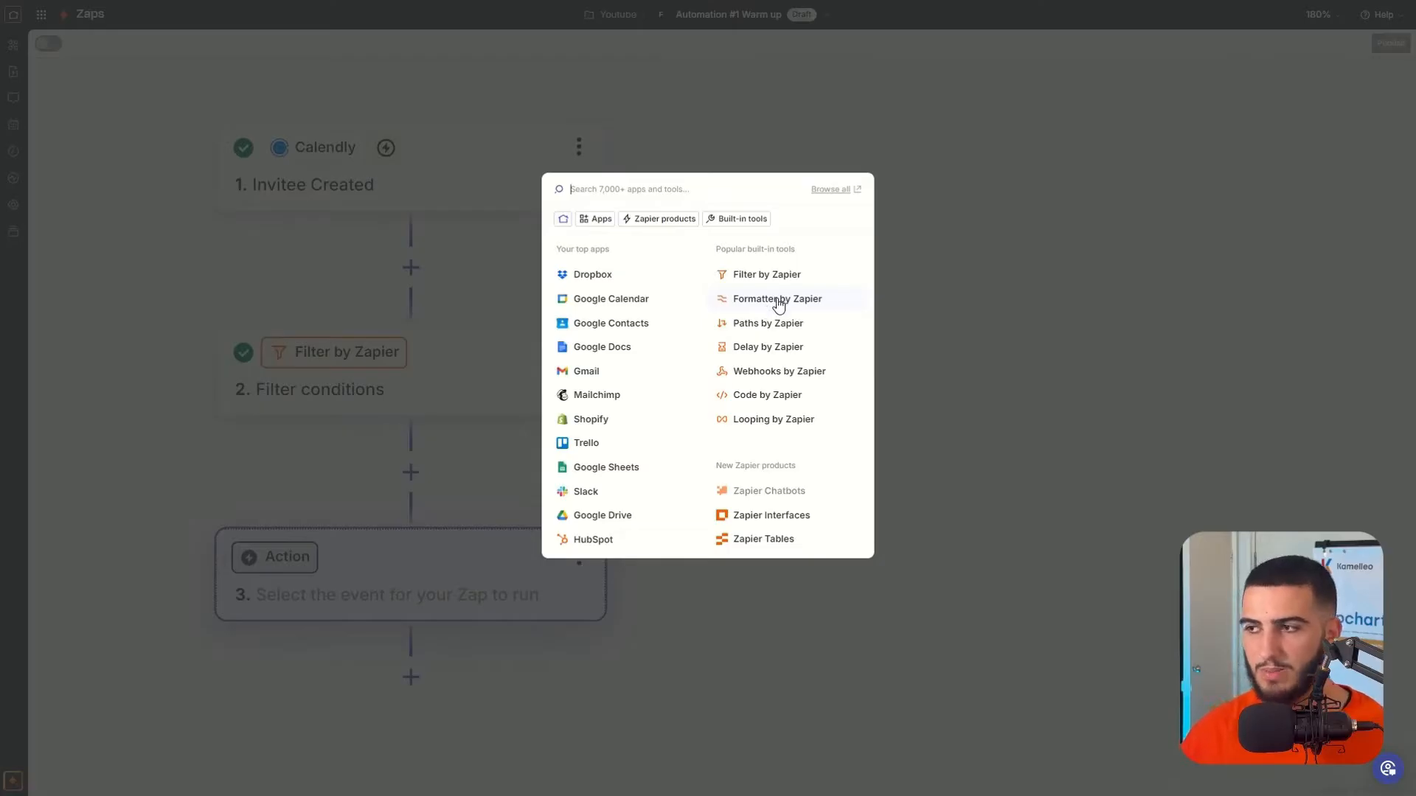
click(777, 300)
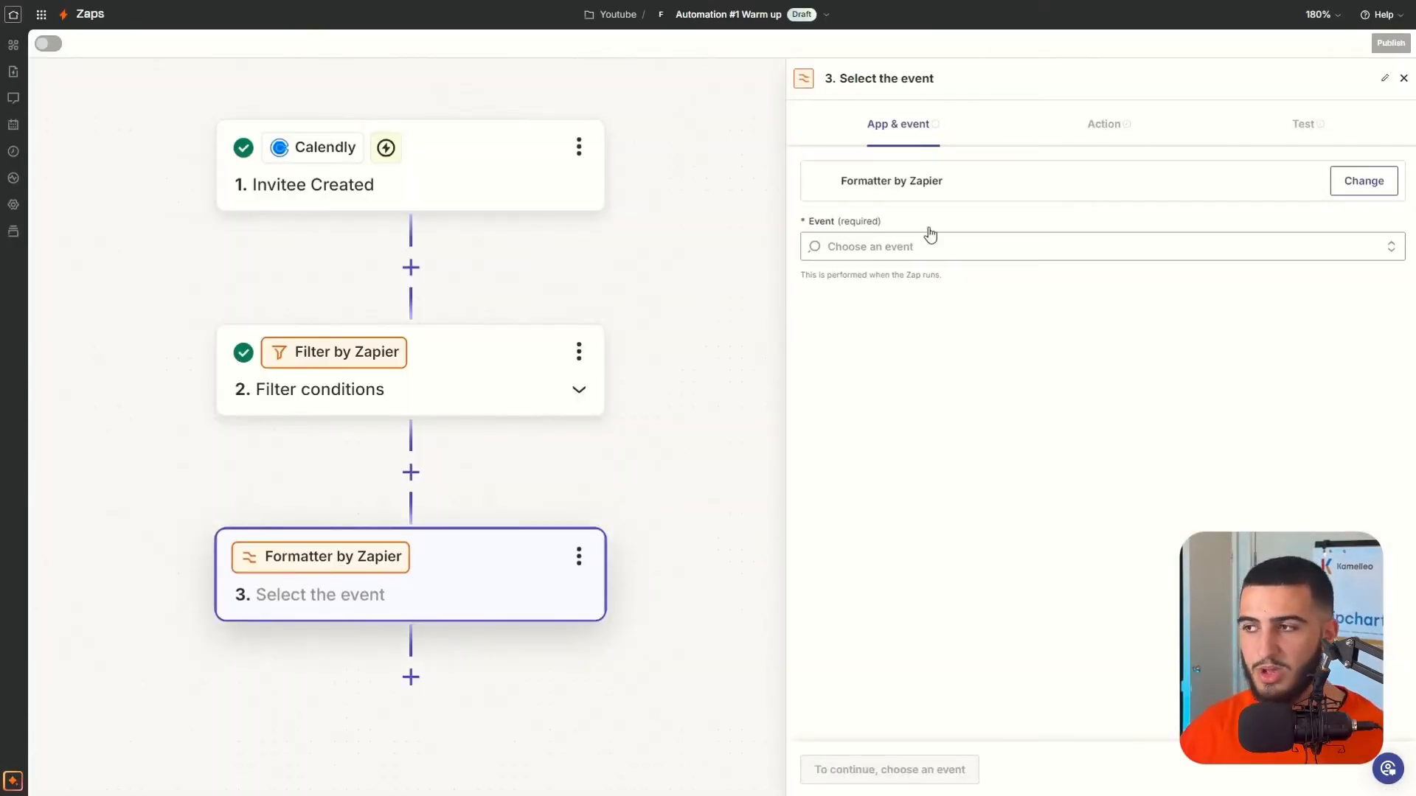
click(918, 246)
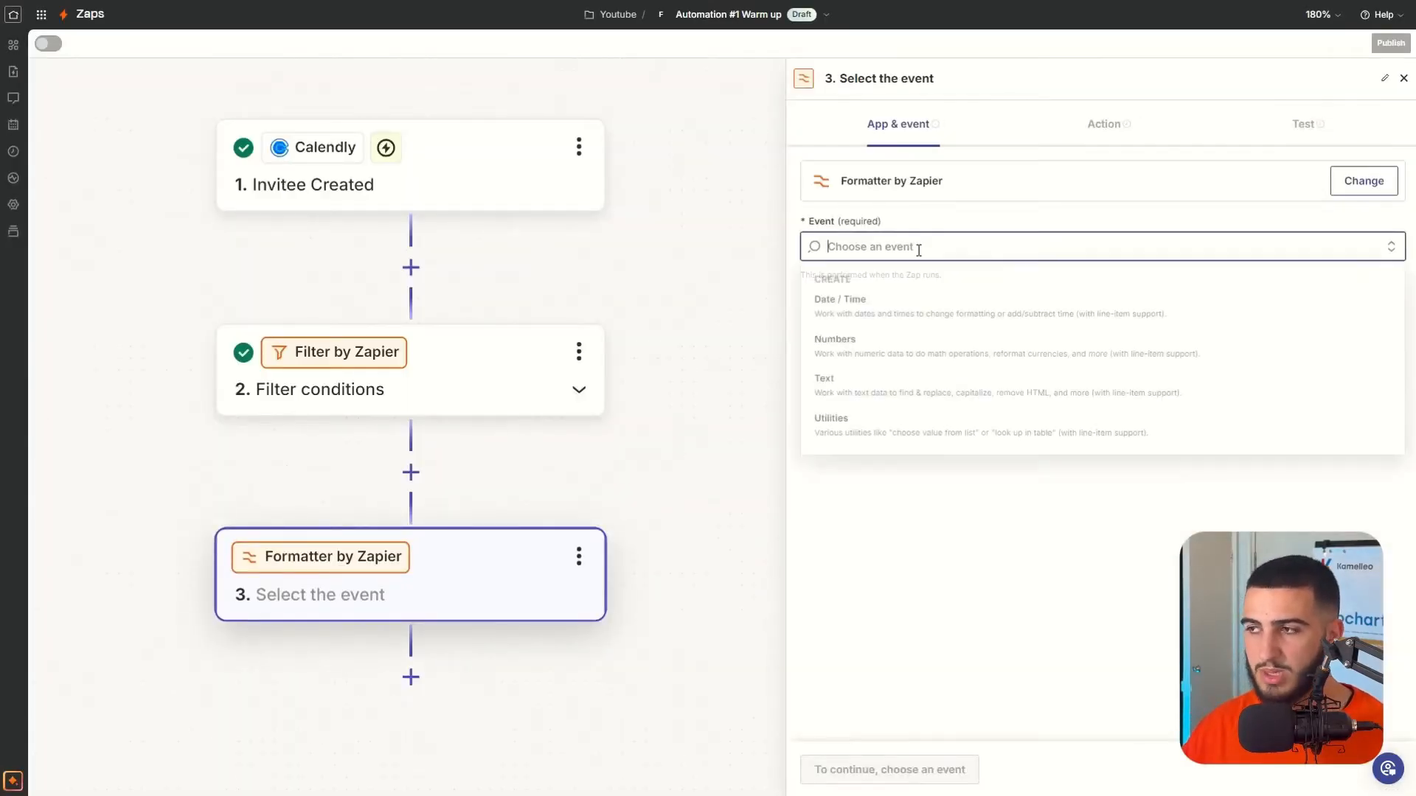
click(903, 322)
click(871, 772)
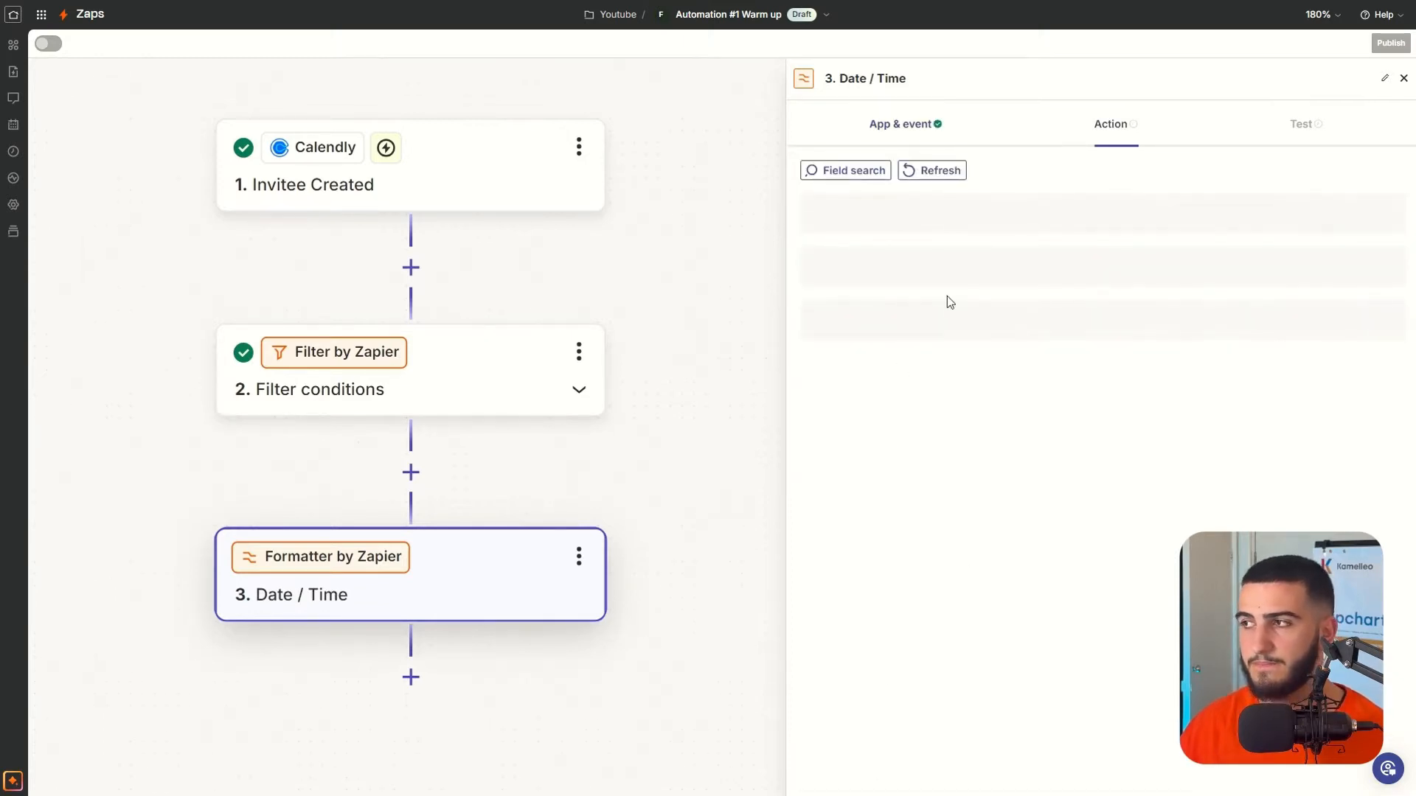
Step: Set the formatter's transform to Format and use the trigger's Scheduled Event Start Time as its input
click(876, 226)
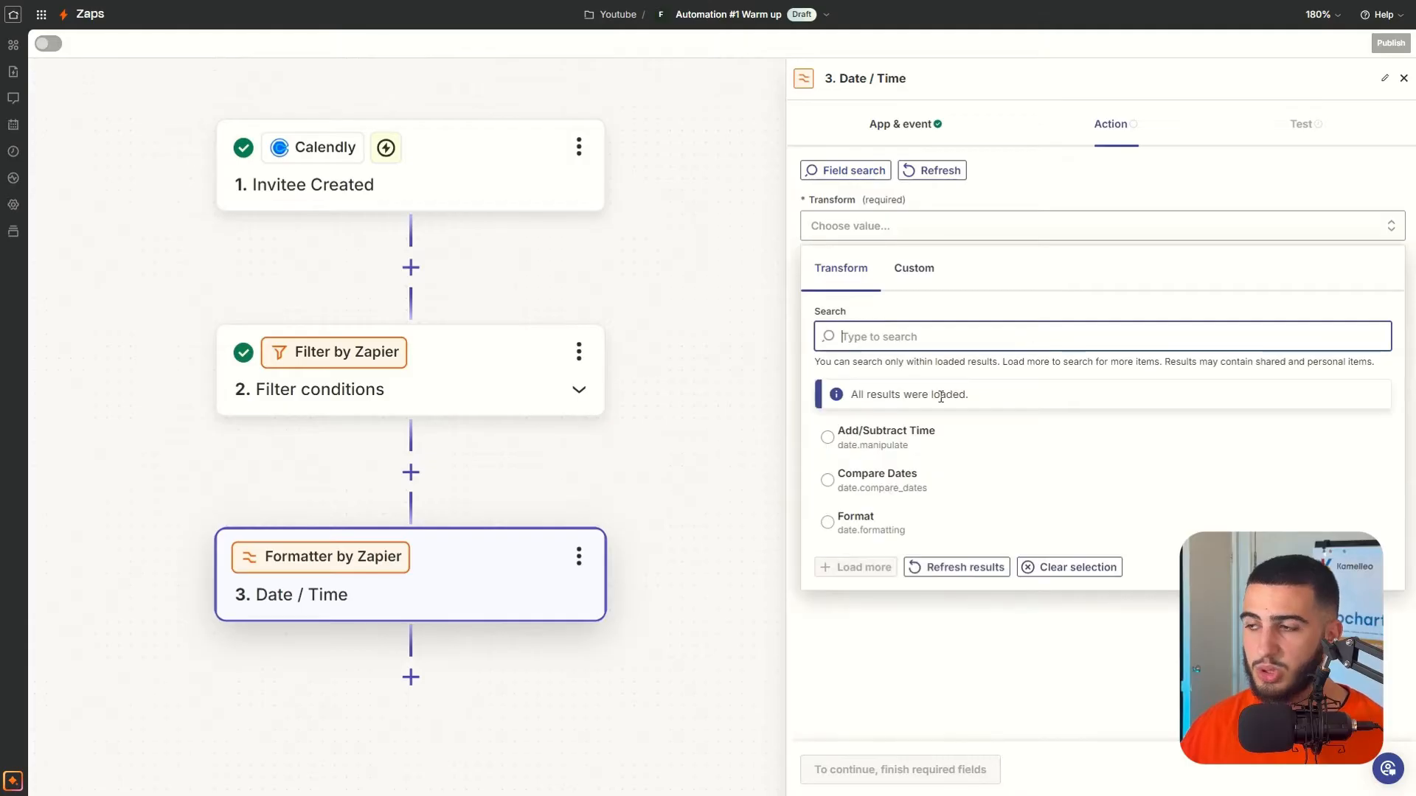
click(904, 525)
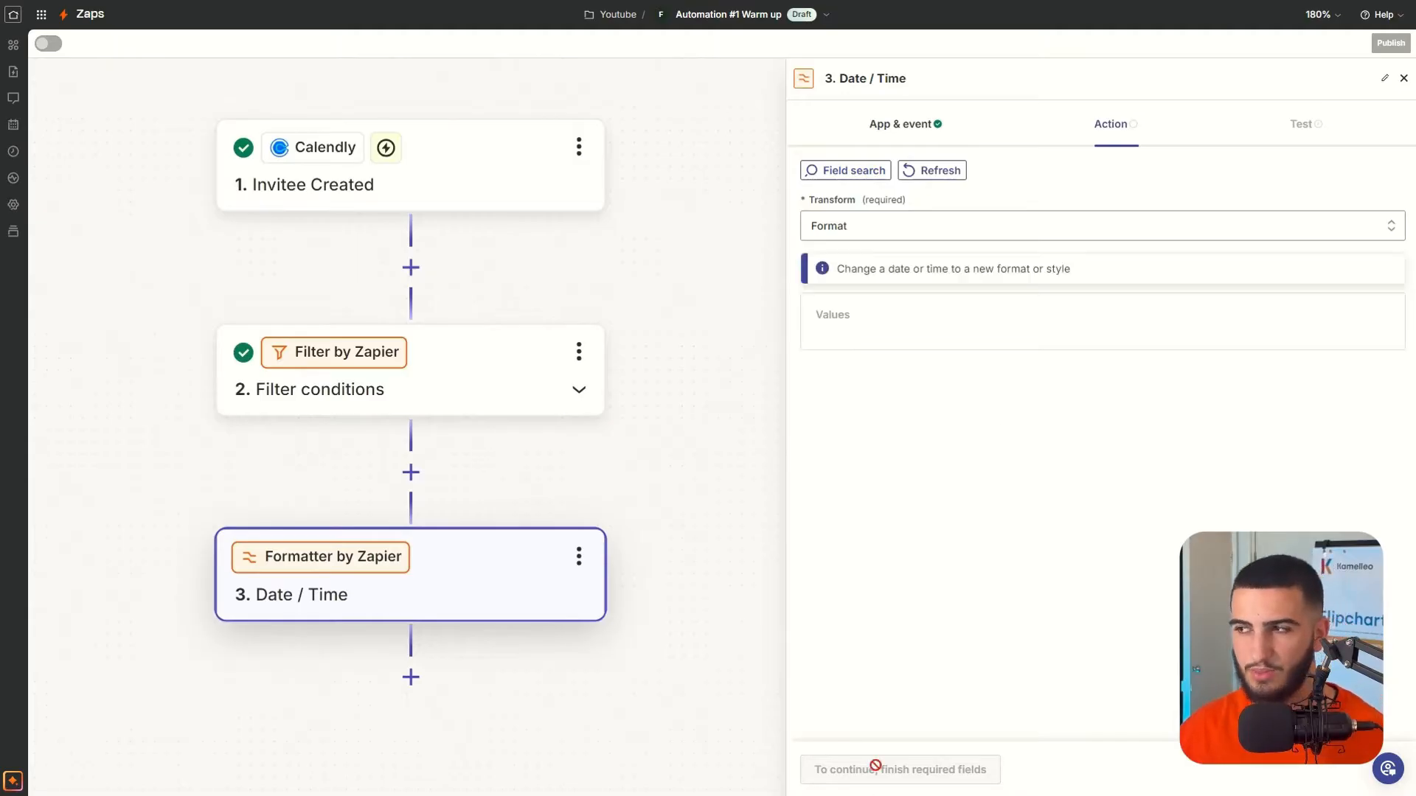
click(966, 366)
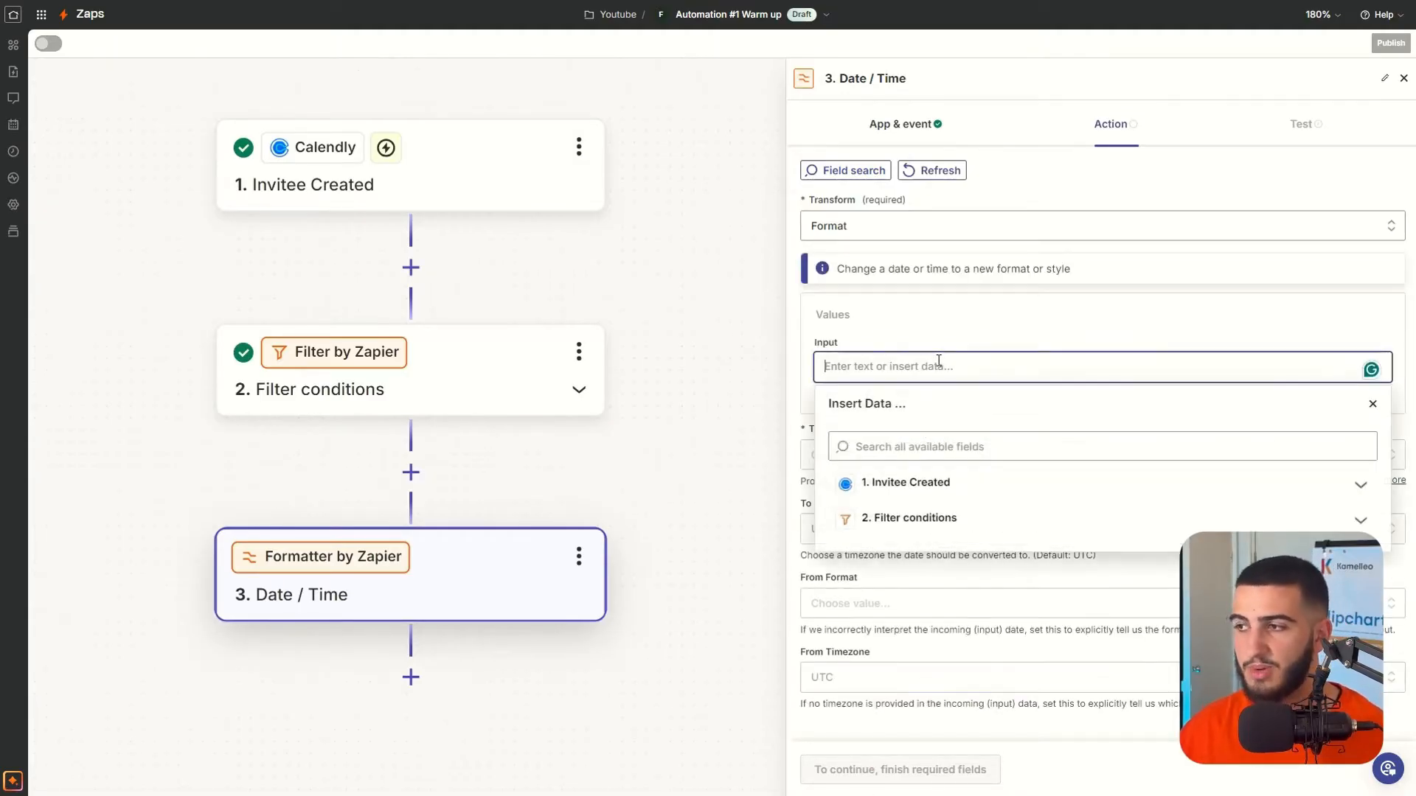
click(916, 490)
scroll(883, 590, down, 1)
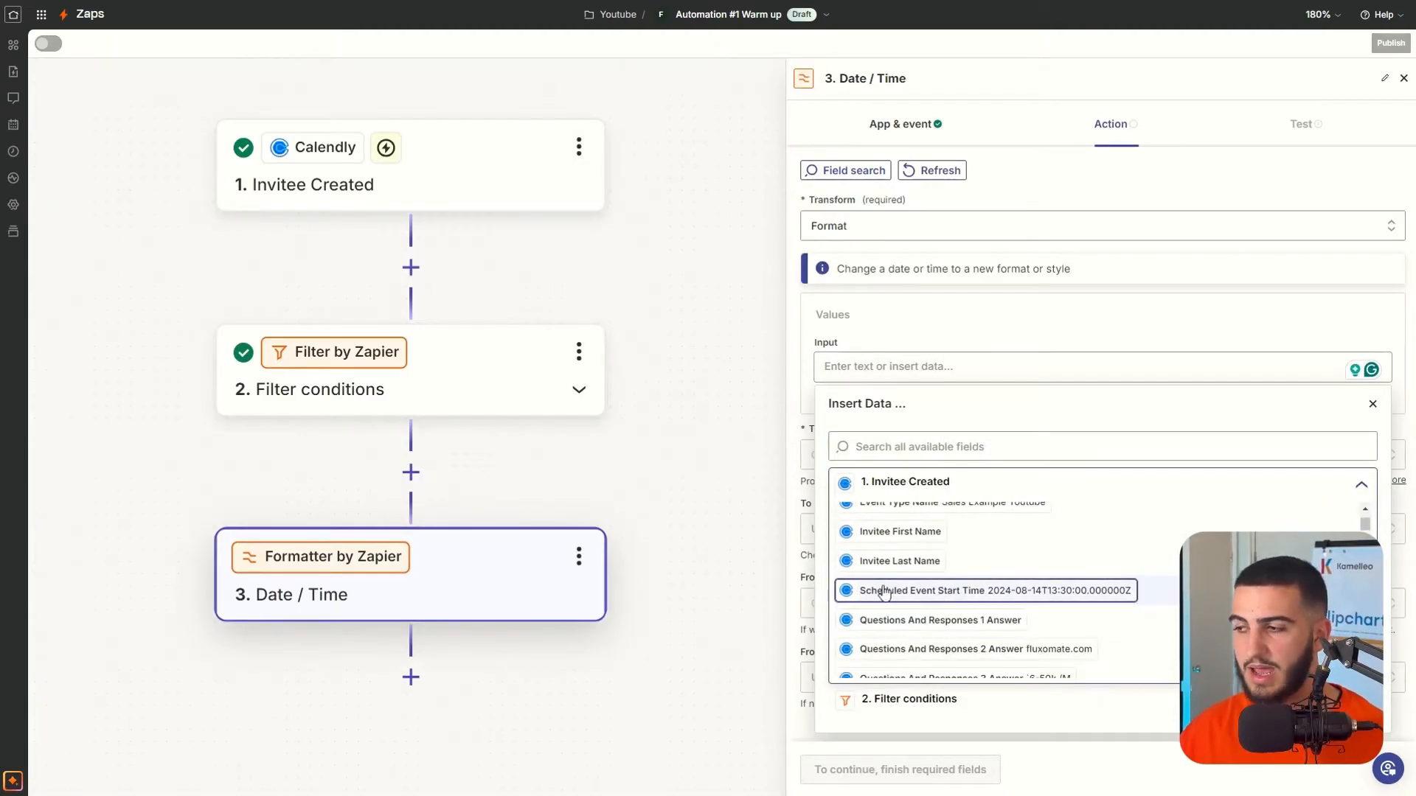
click(974, 593)
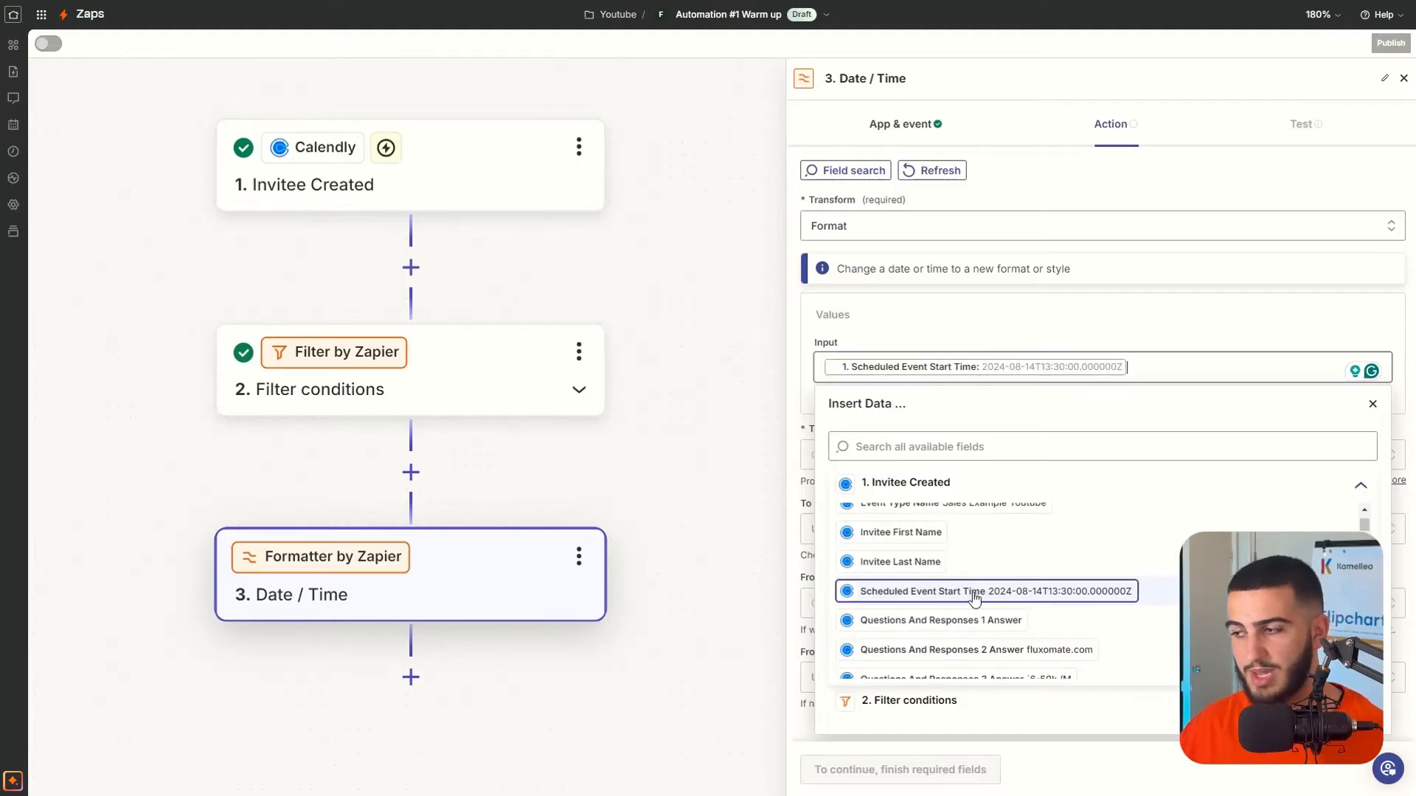
click(969, 308)
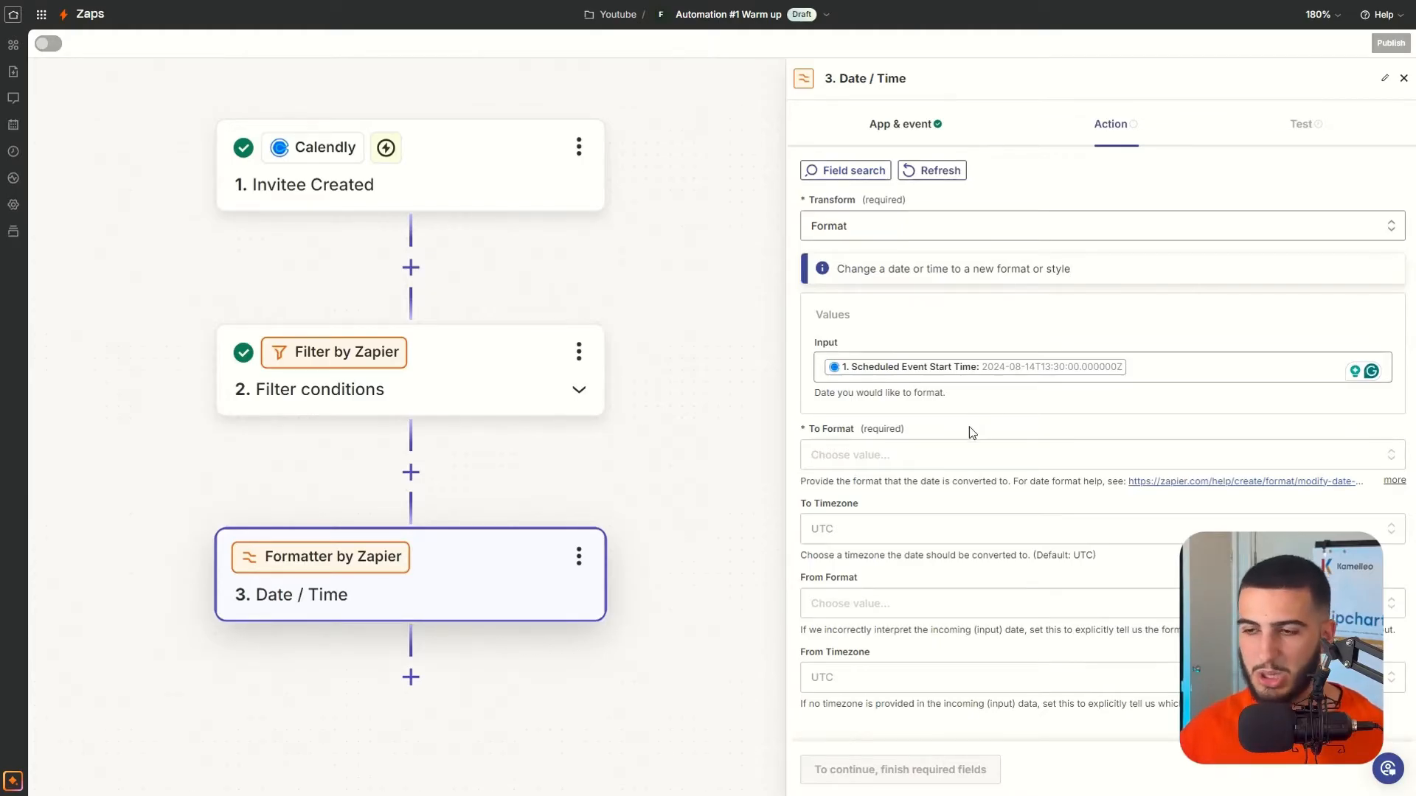
Step: Set the formatter's output date format to MMMM DD YYYY HH:mm:ss
click(946, 455)
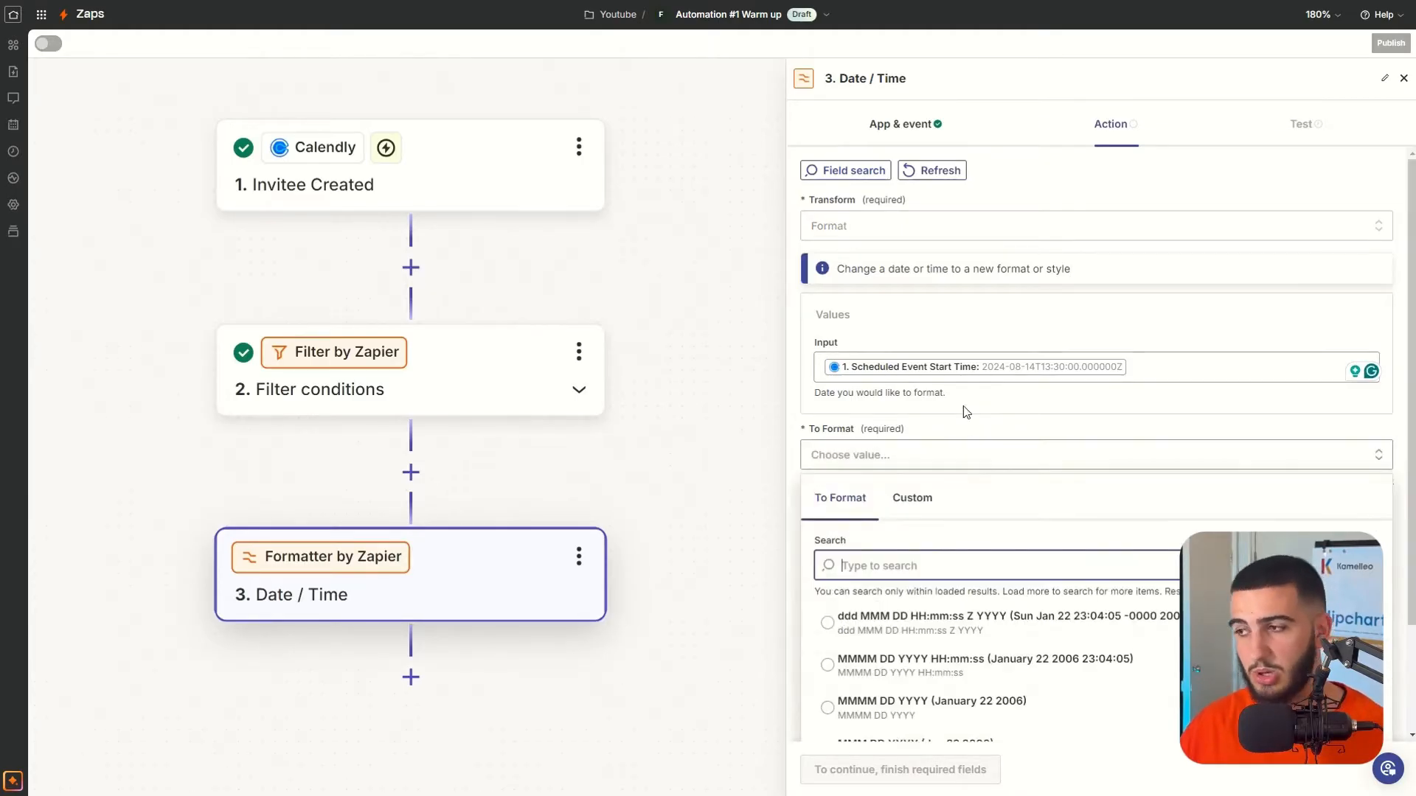
scroll(981, 481, down, 2)
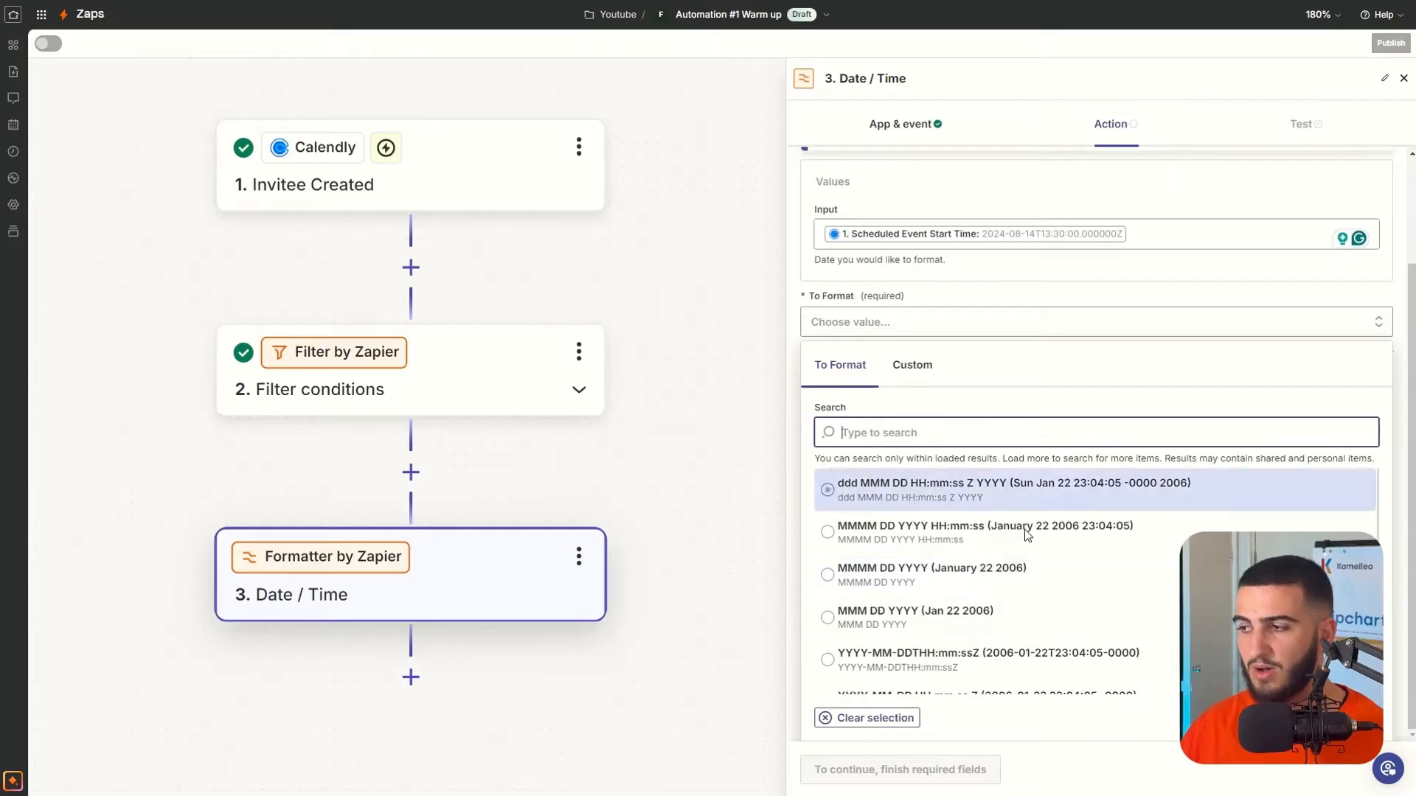
click(1046, 551)
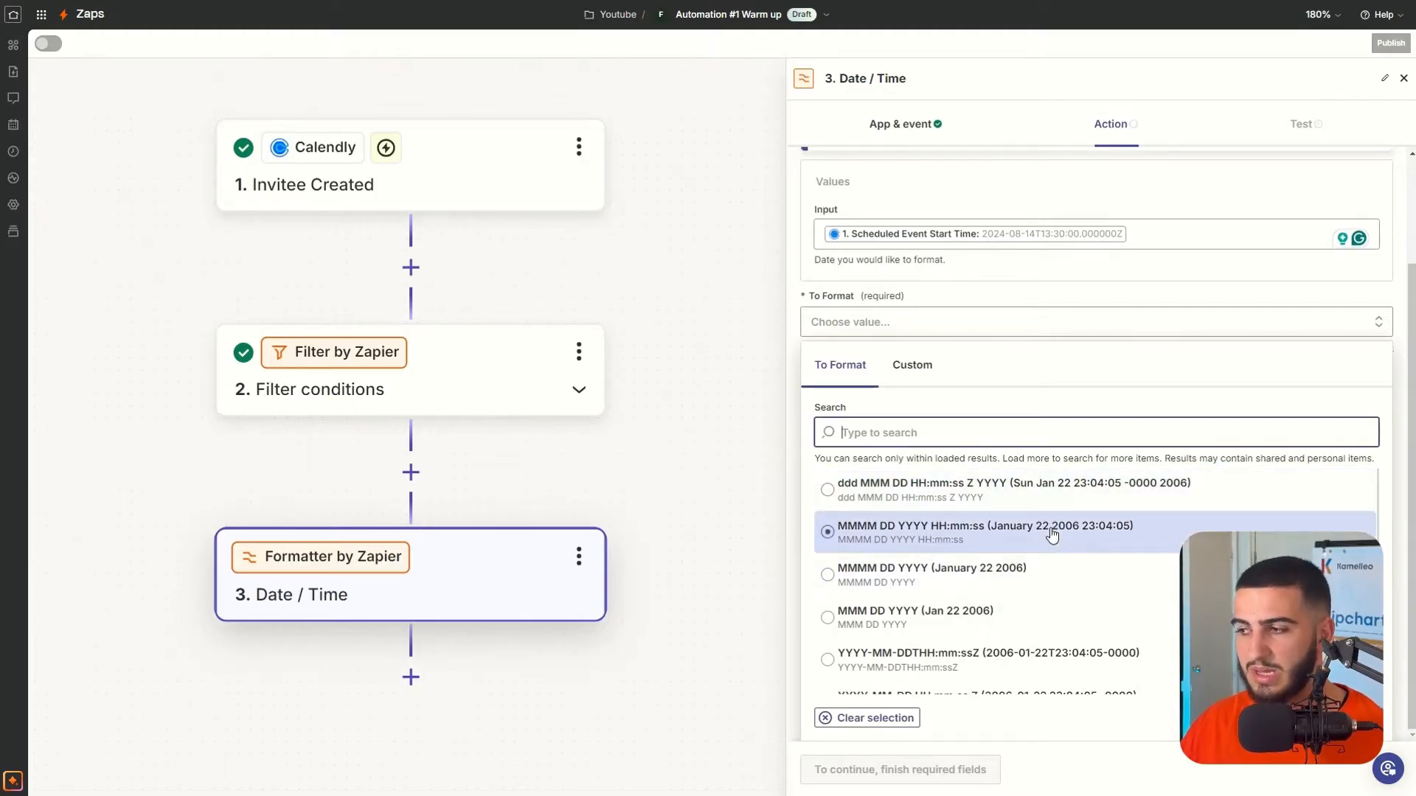
scroll(1044, 558, down, 2)
scroll(1045, 564, up, 2)
click(1062, 525)
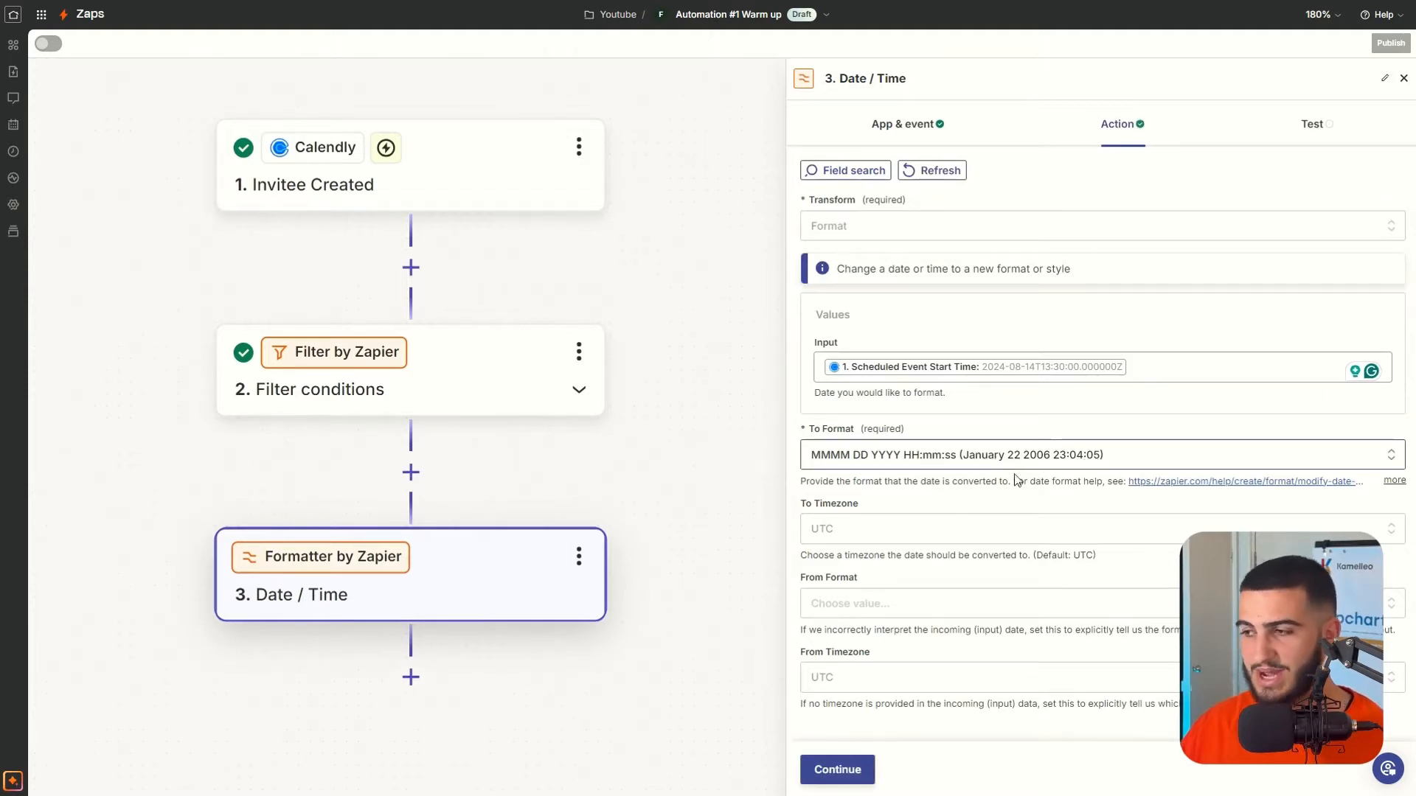
Step: Test the Date / Time formatter step and compare the input date with the formatted output
click(843, 768)
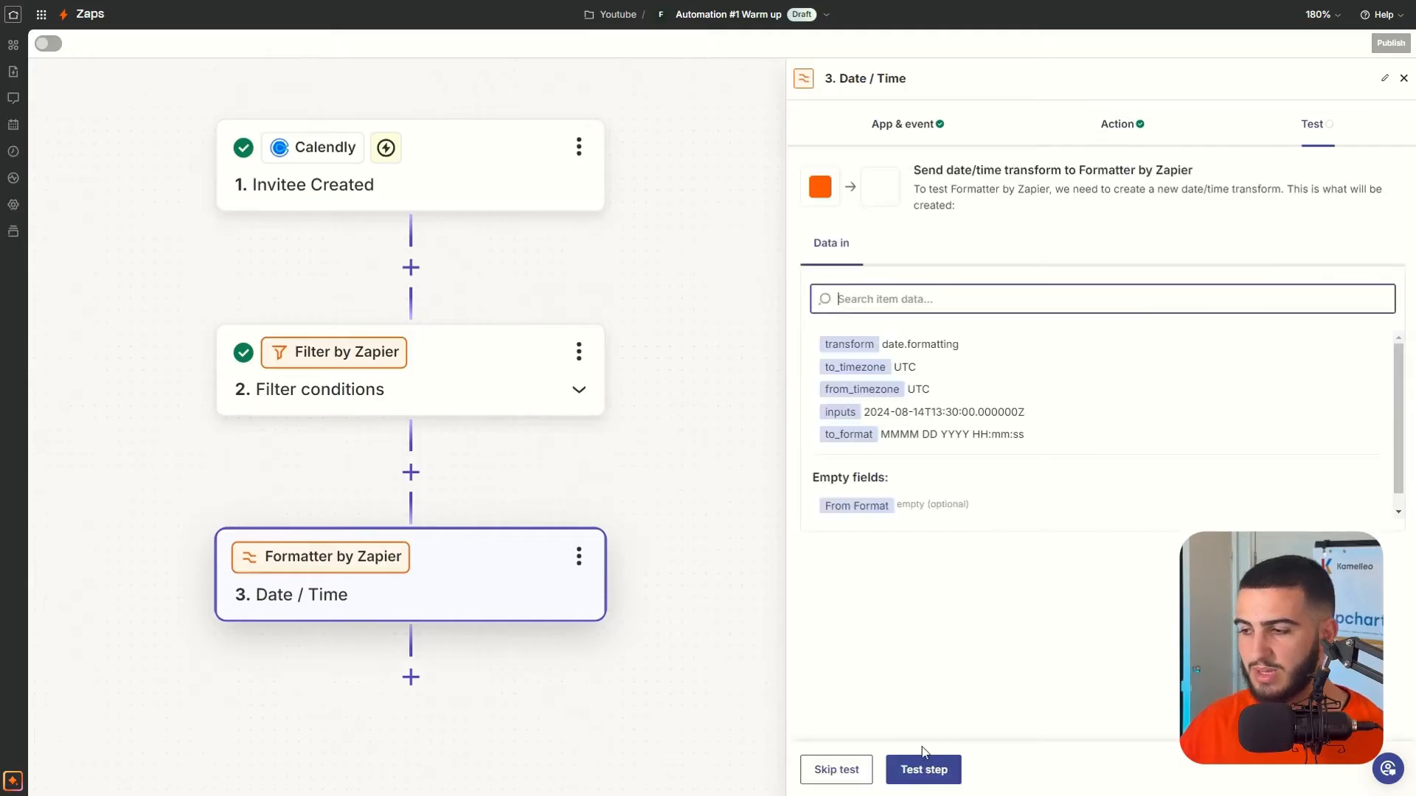
click(915, 767)
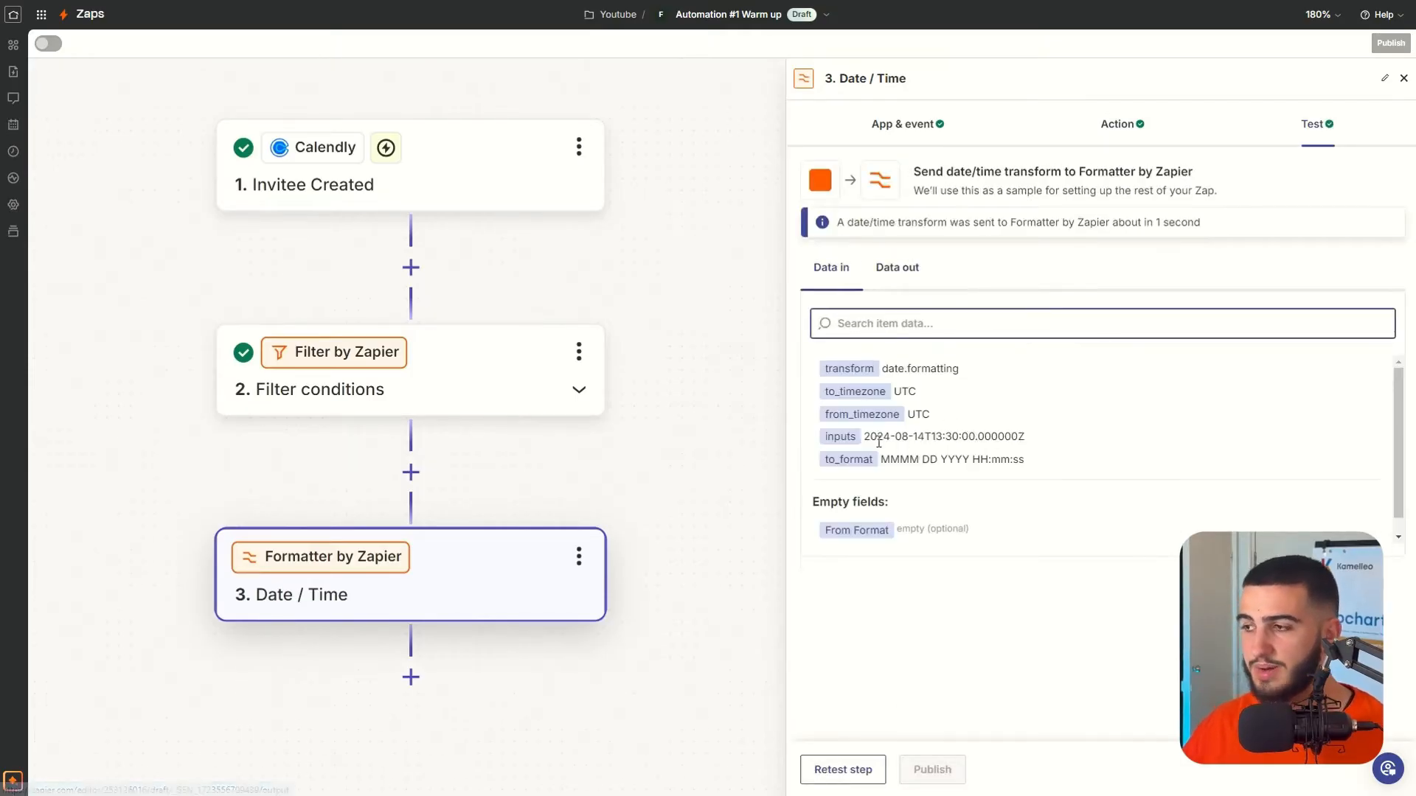
drag(871, 442, 1038, 440)
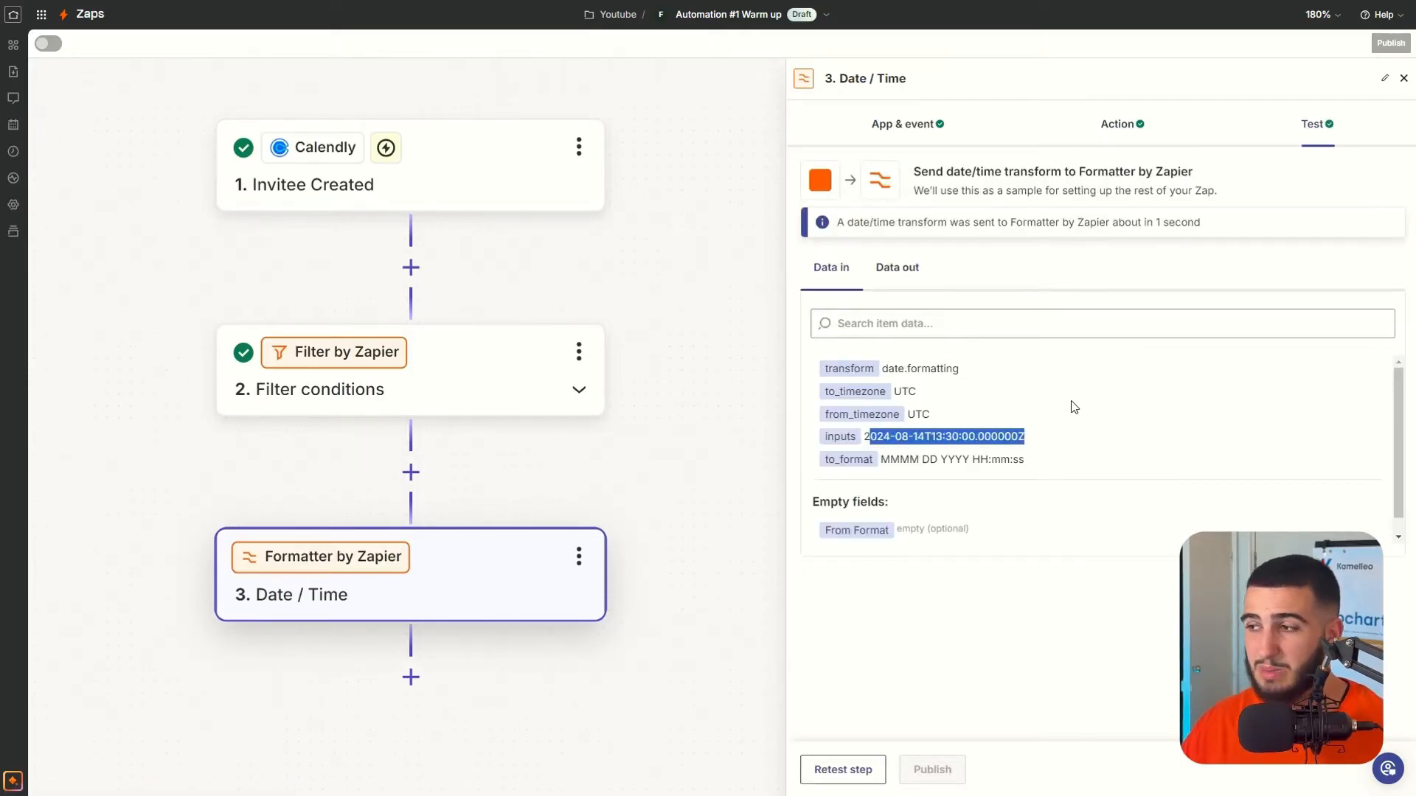
click(888, 269)
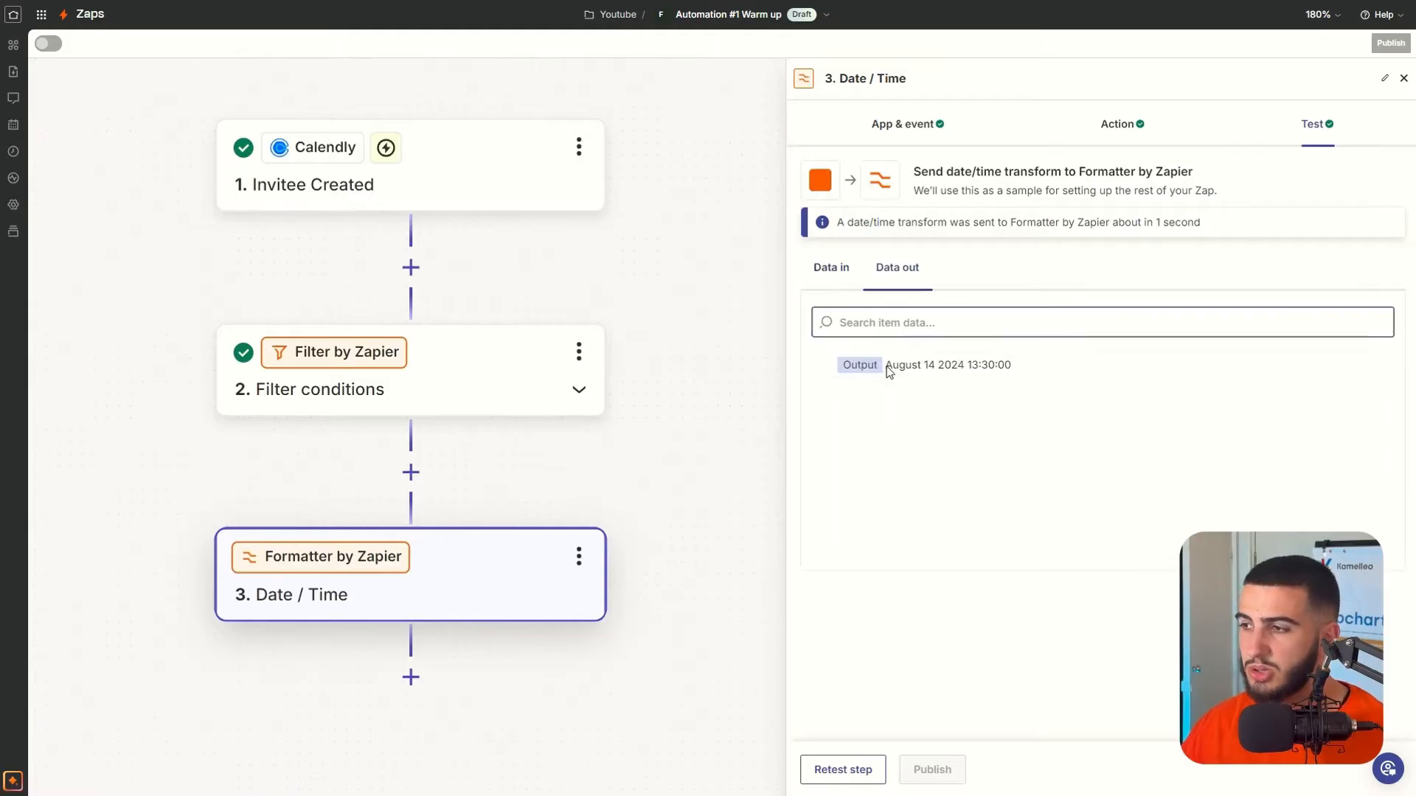
drag(886, 364, 1039, 371)
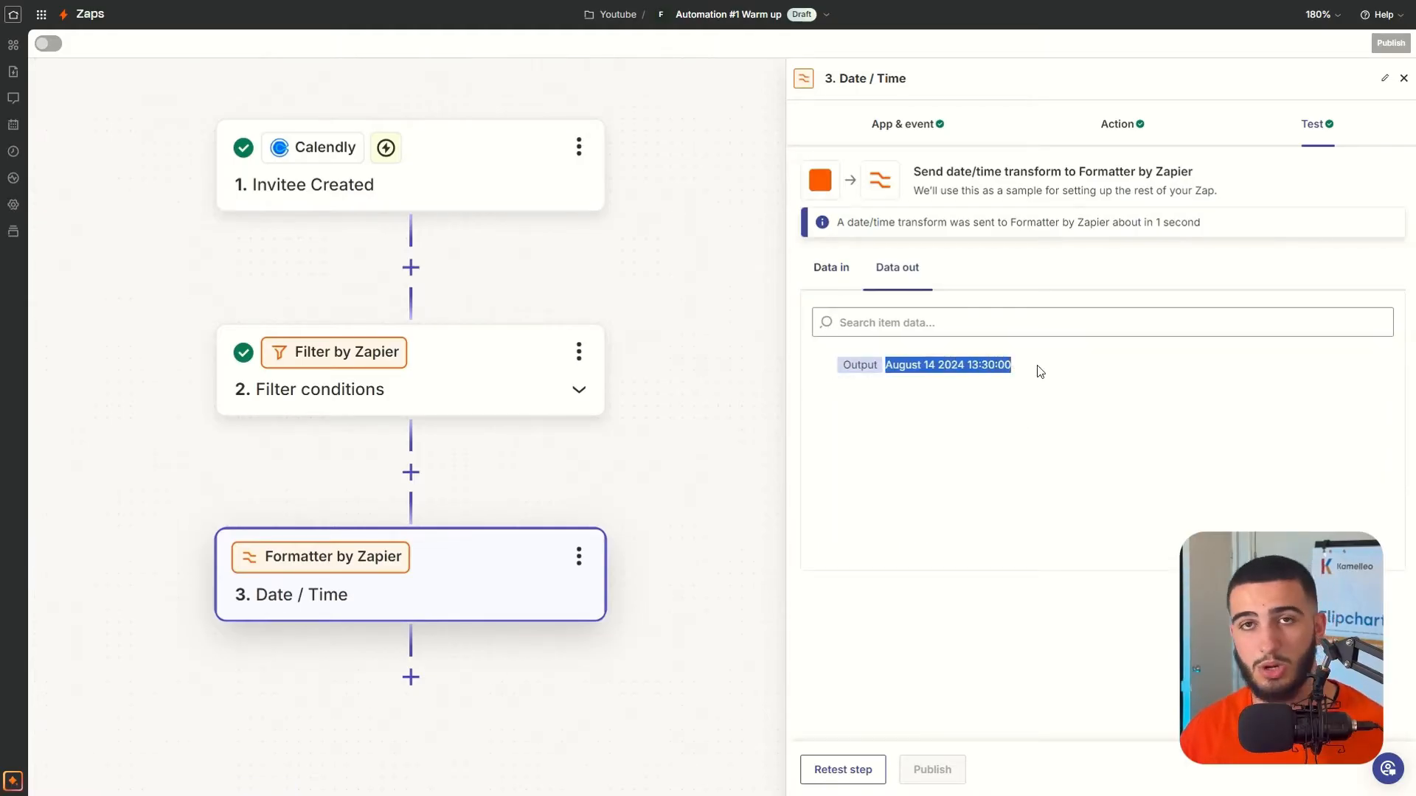
Step: Add a Gmail action after the formatter, using the Send Email event
click(410, 676)
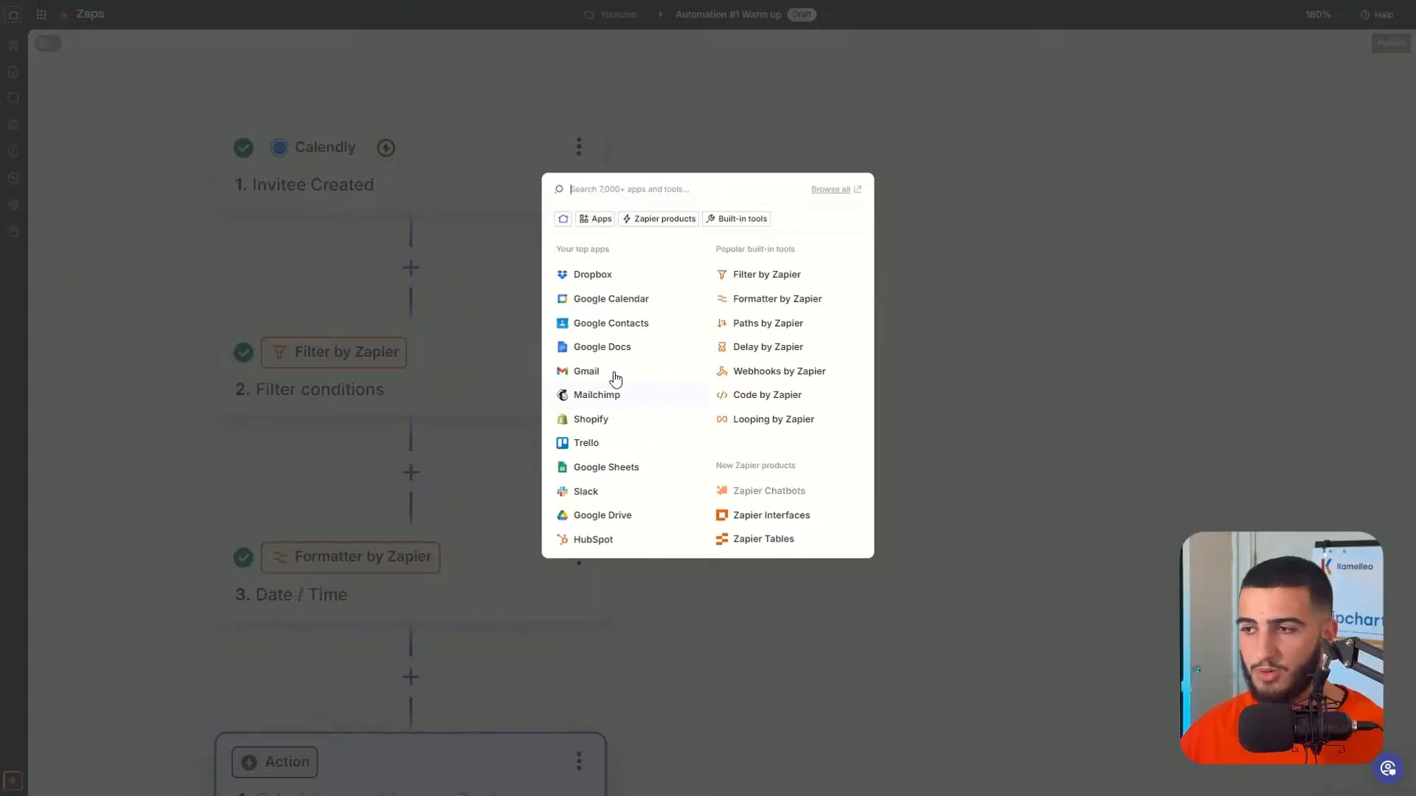
click(610, 372)
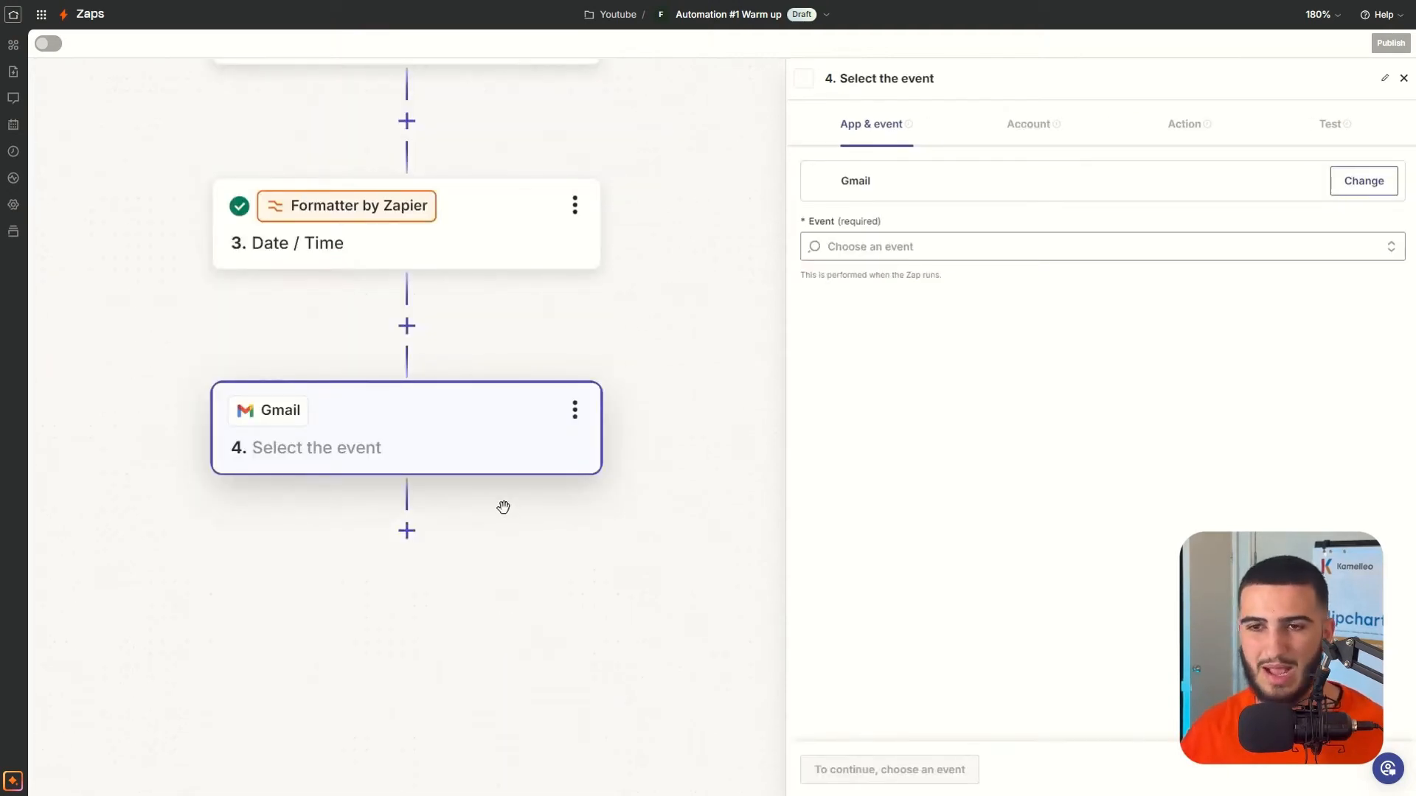
click(954, 243)
scroll(952, 479, down, 2)
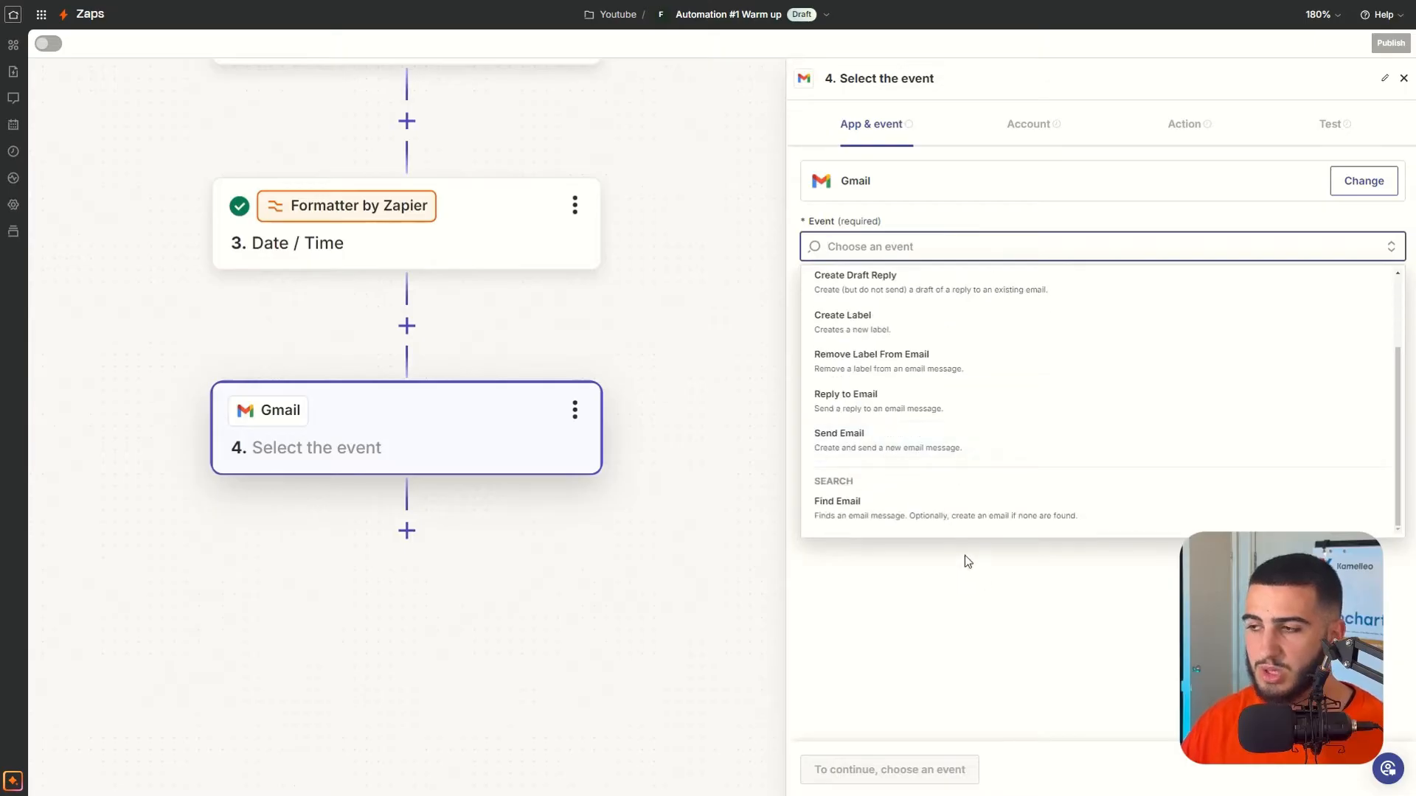
scroll(950, 443, up, 2)
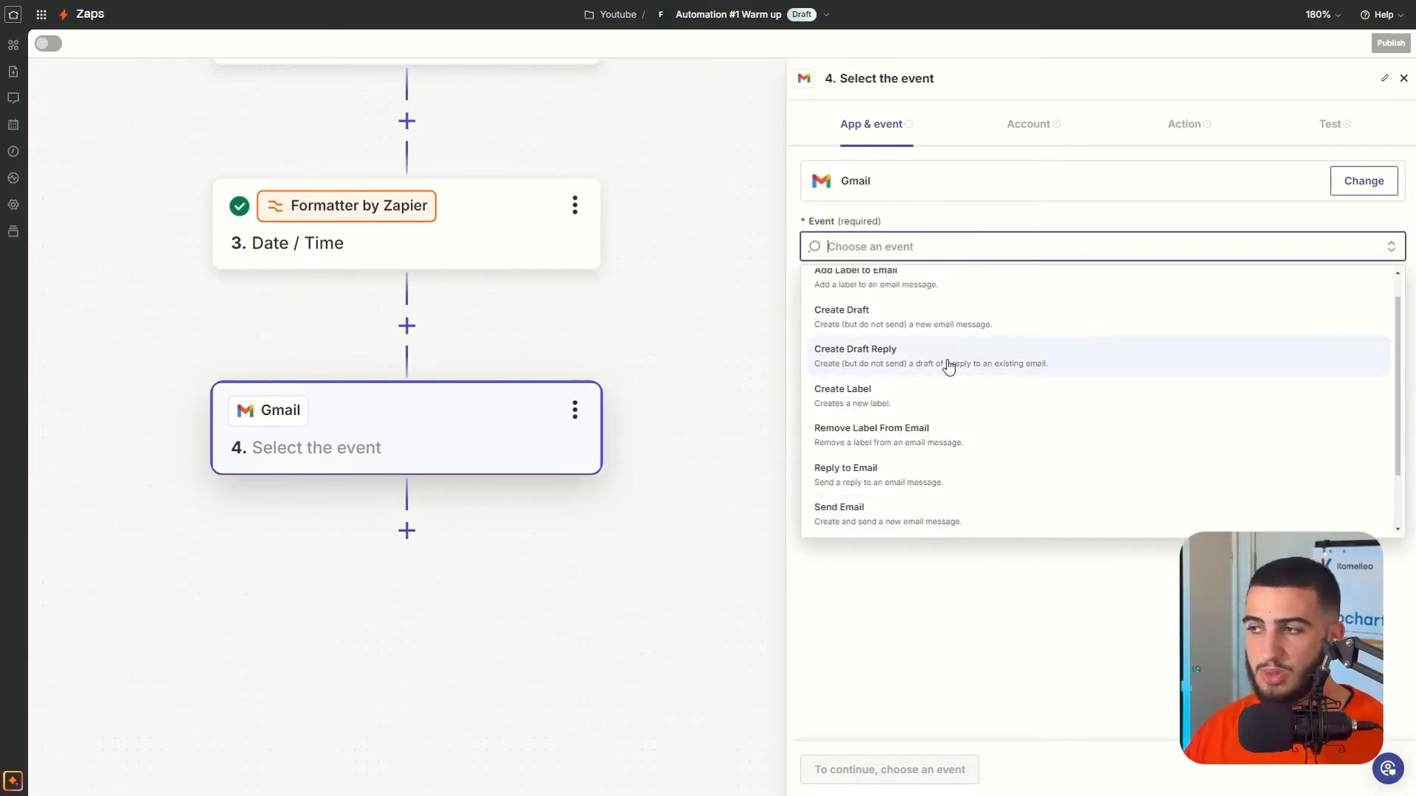
scroll(937, 368, up, 1)
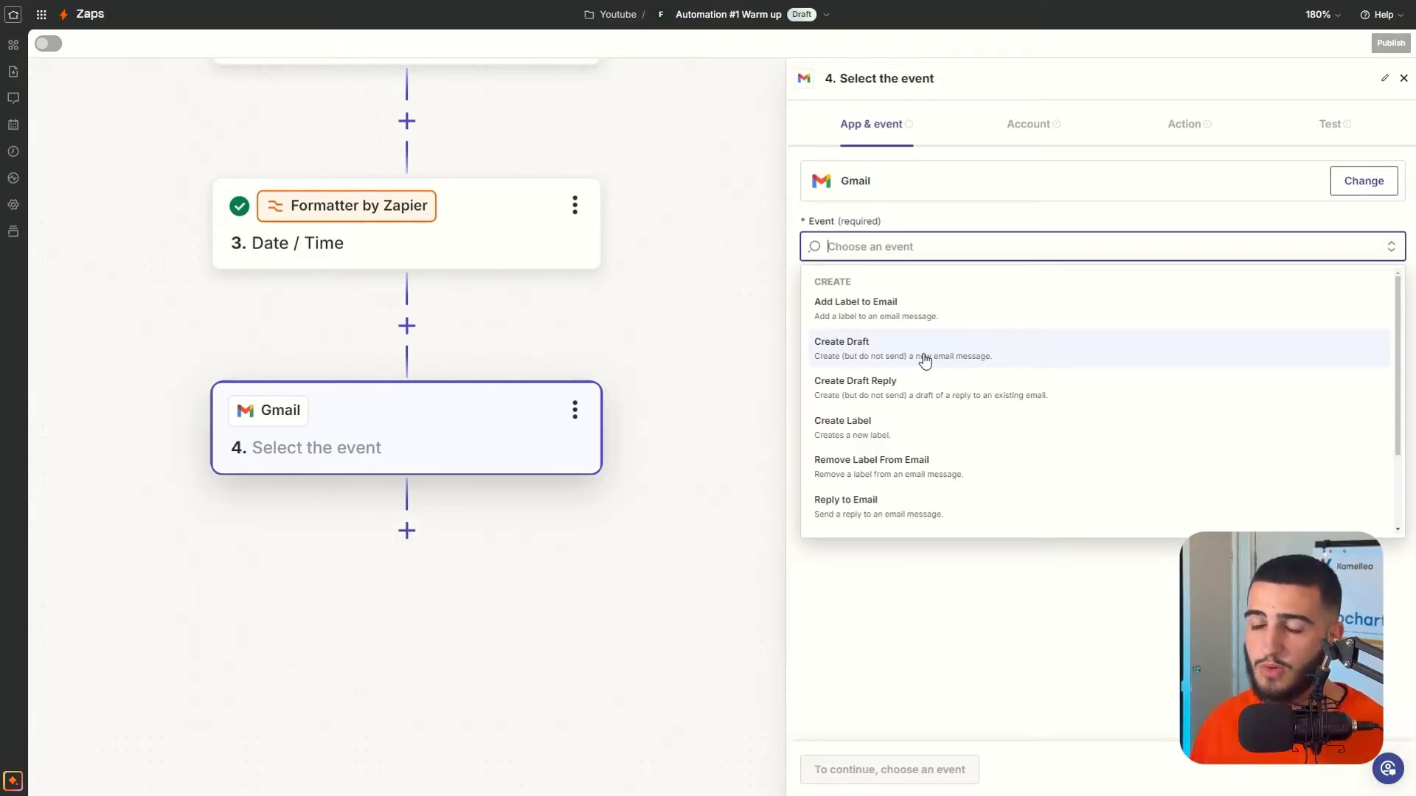
scroll(925, 361, down, 2)
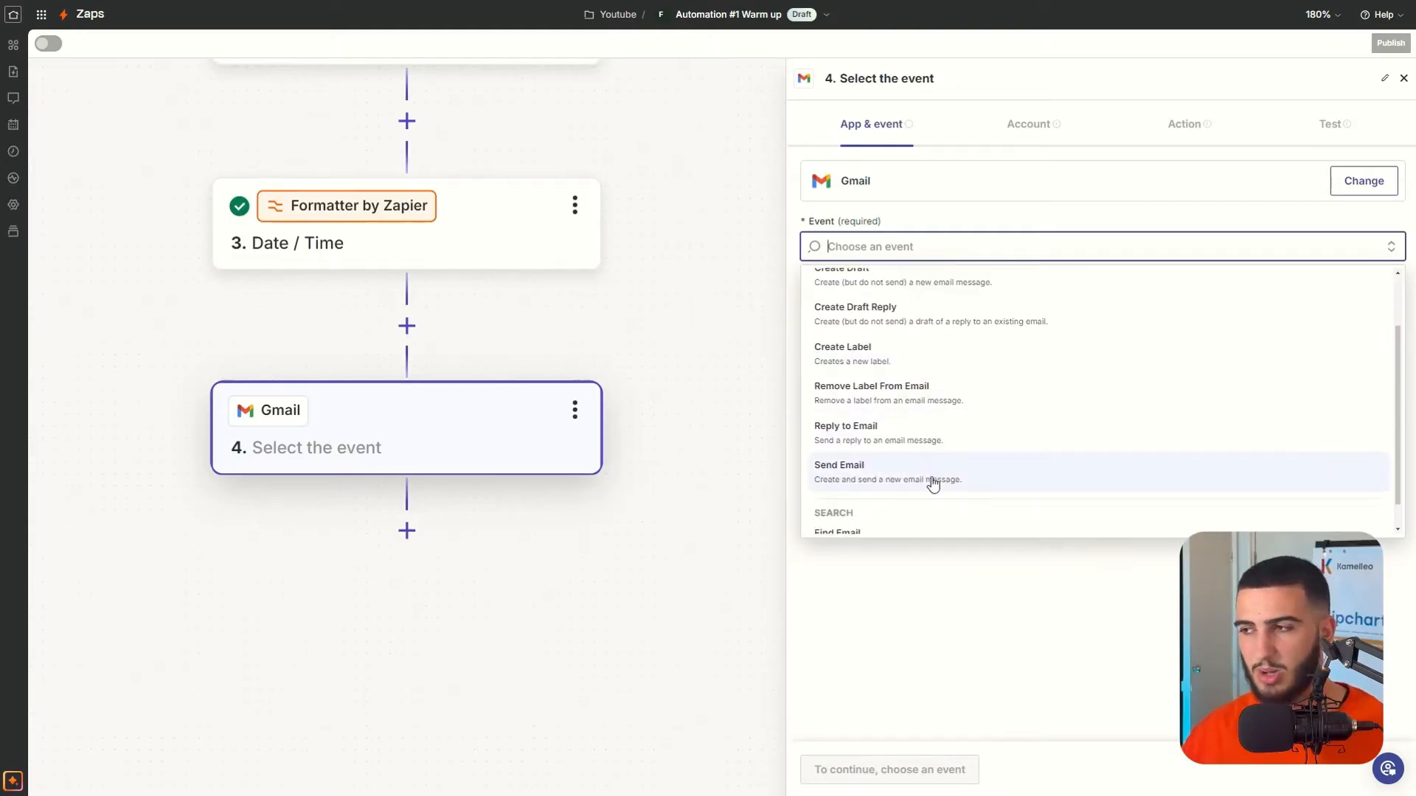
click(933, 482)
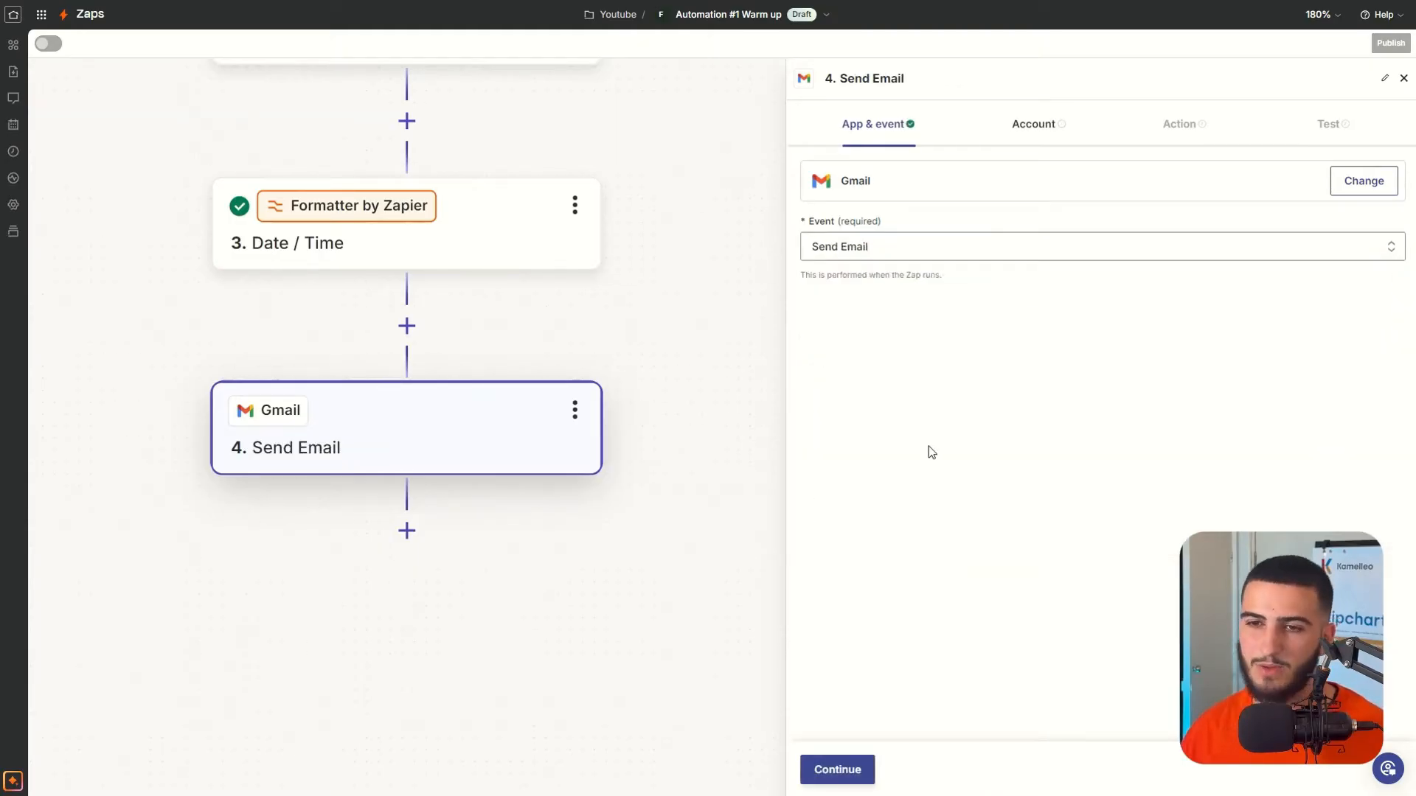
click(838, 769)
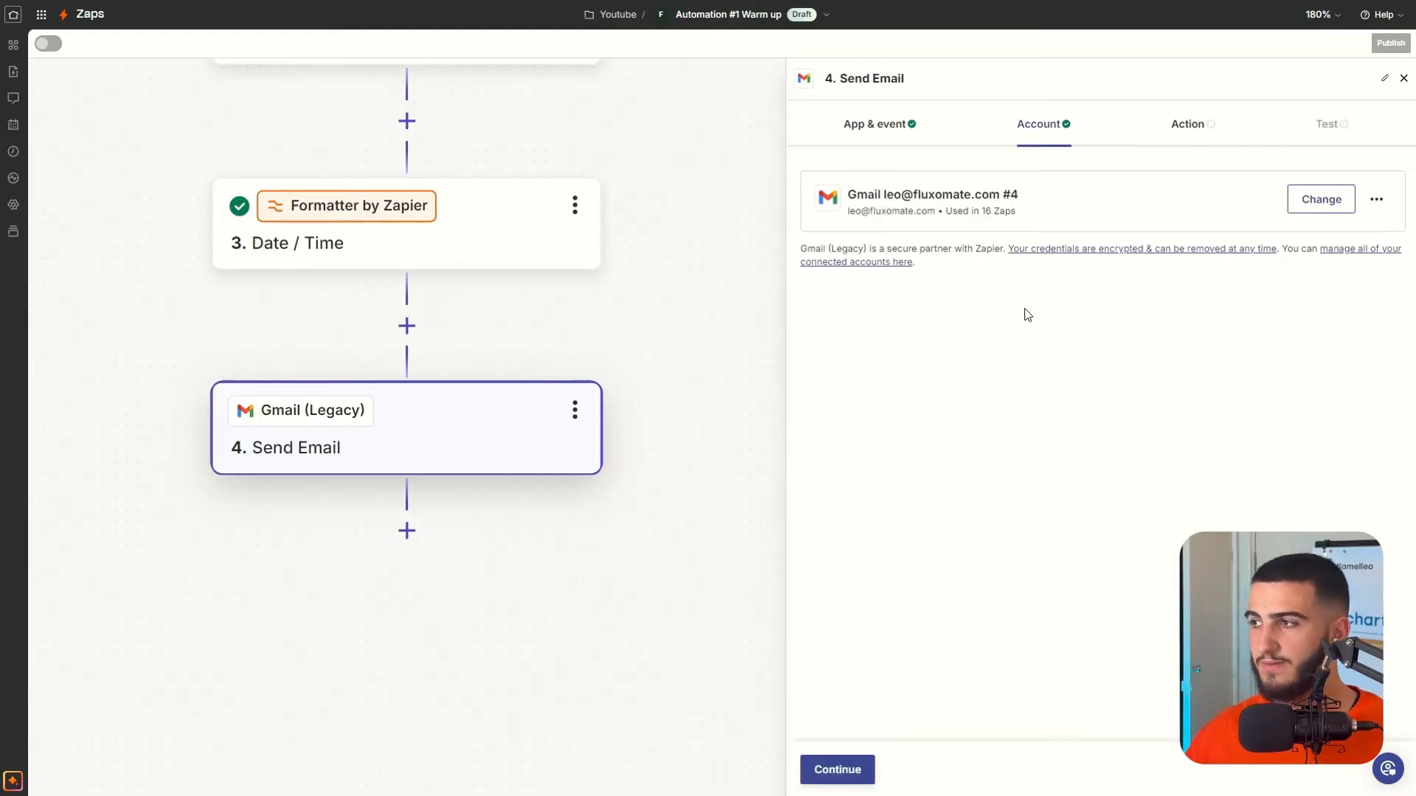
Step: Accept the connected Gmail account and set the email's recipient to the Invitee Email from the Calendly trigger
click(805, 769)
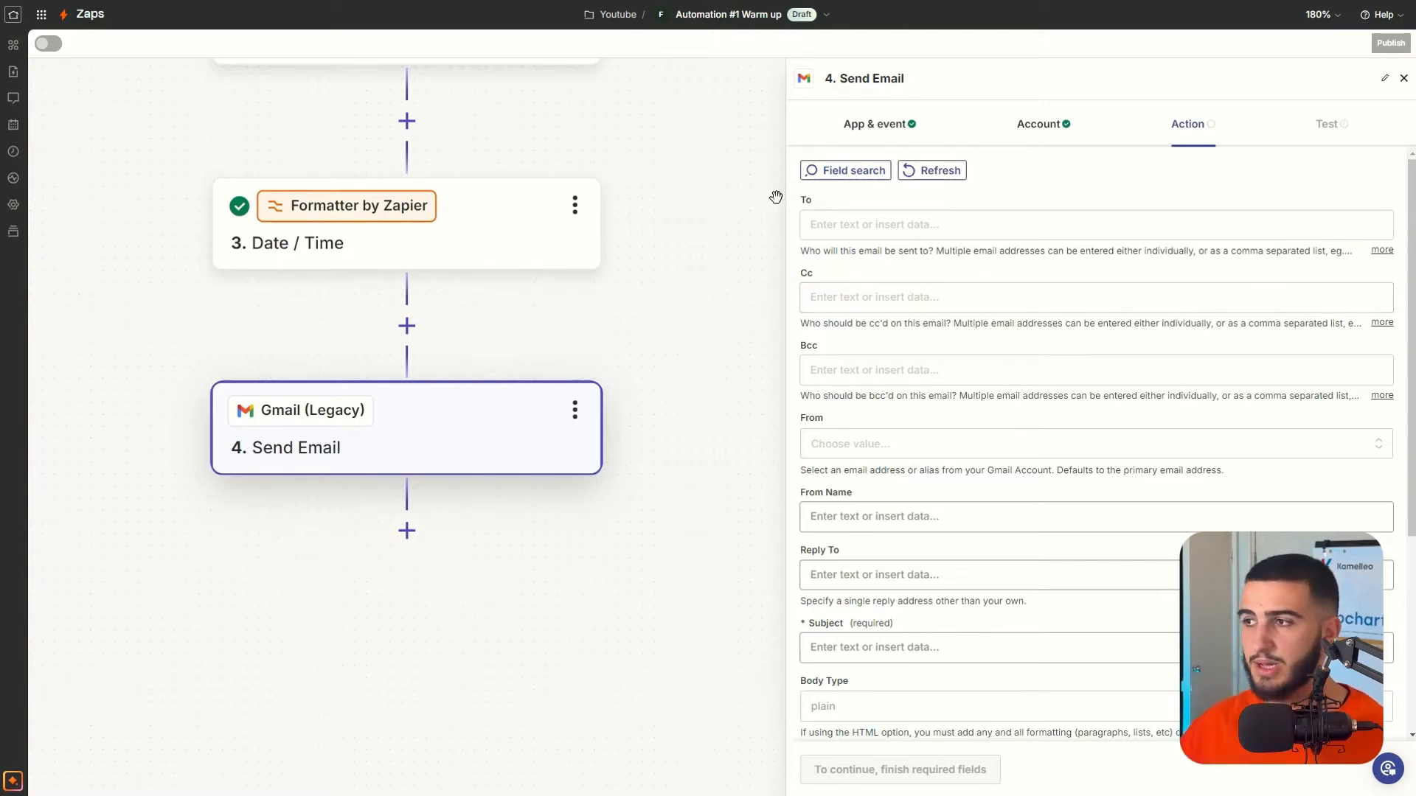
click(871, 221)
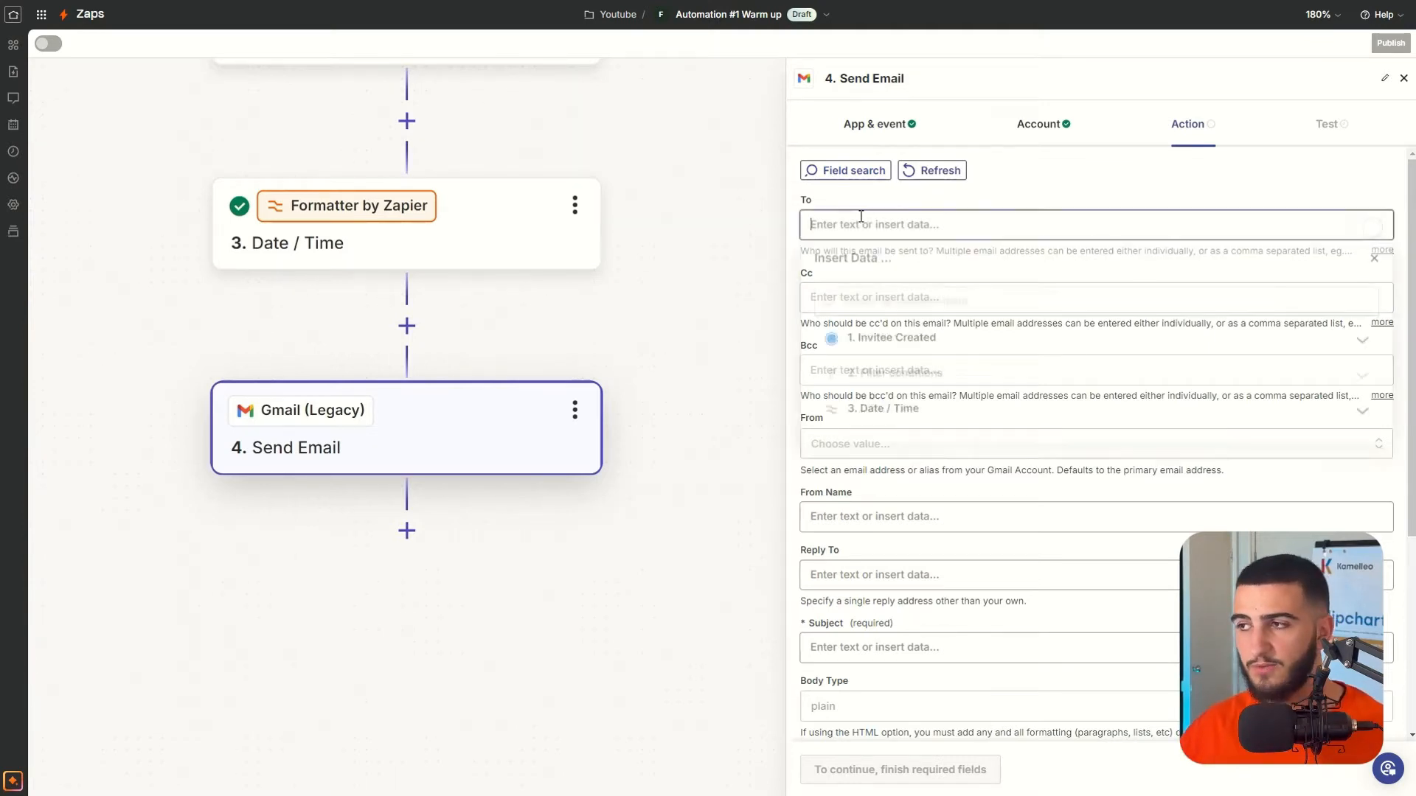
click(954, 343)
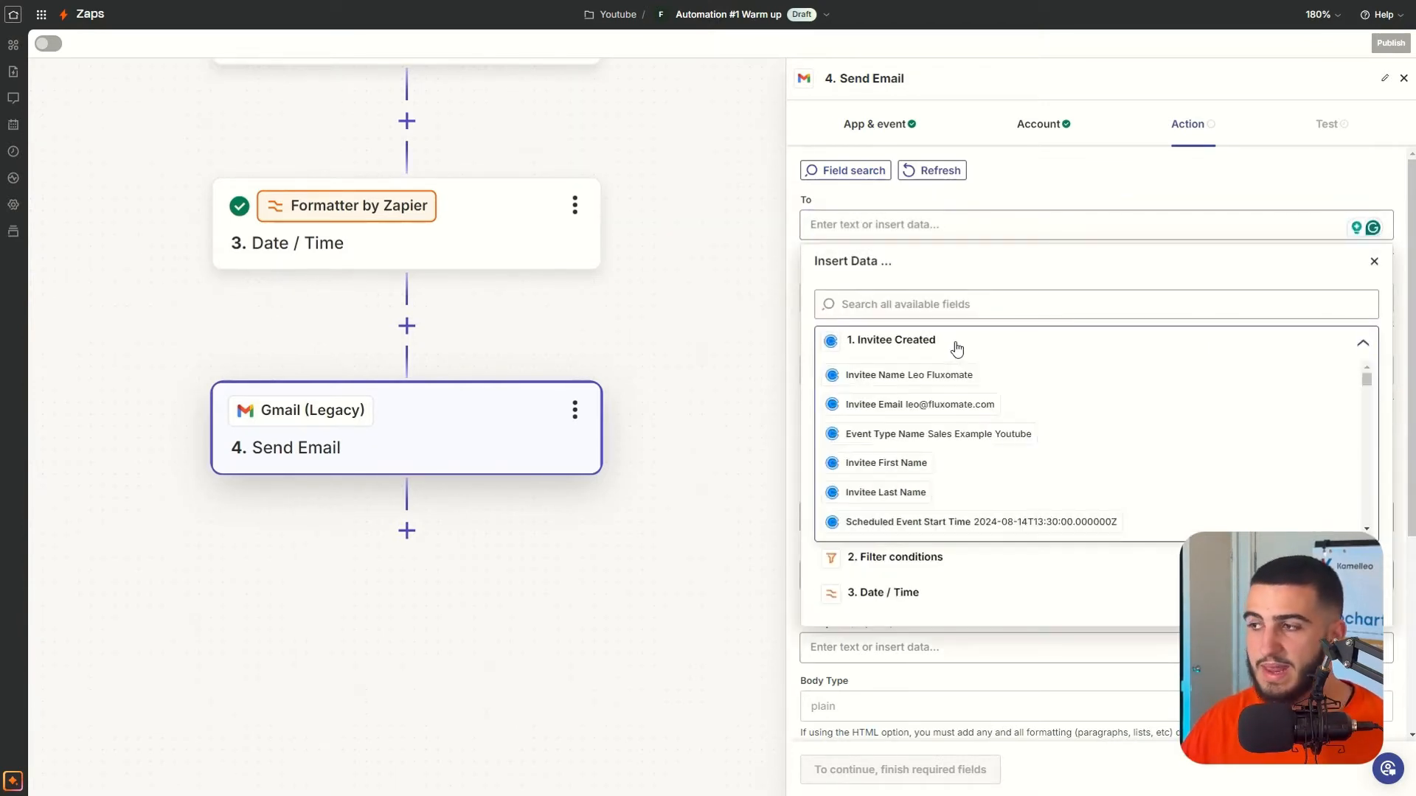
click(959, 405)
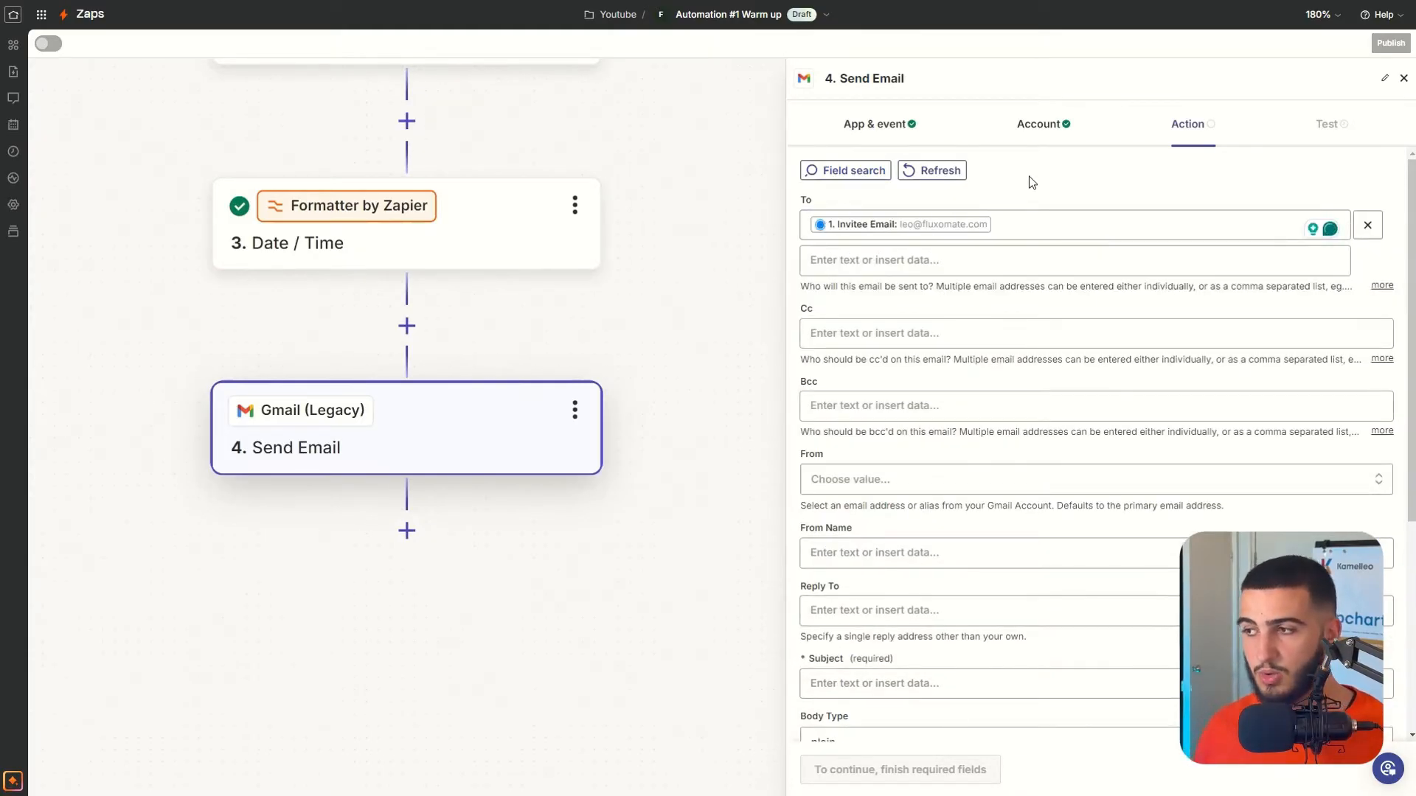
Step: Set the email's subject to "Booking Confirmation"
scroll(930, 405, down, 1)
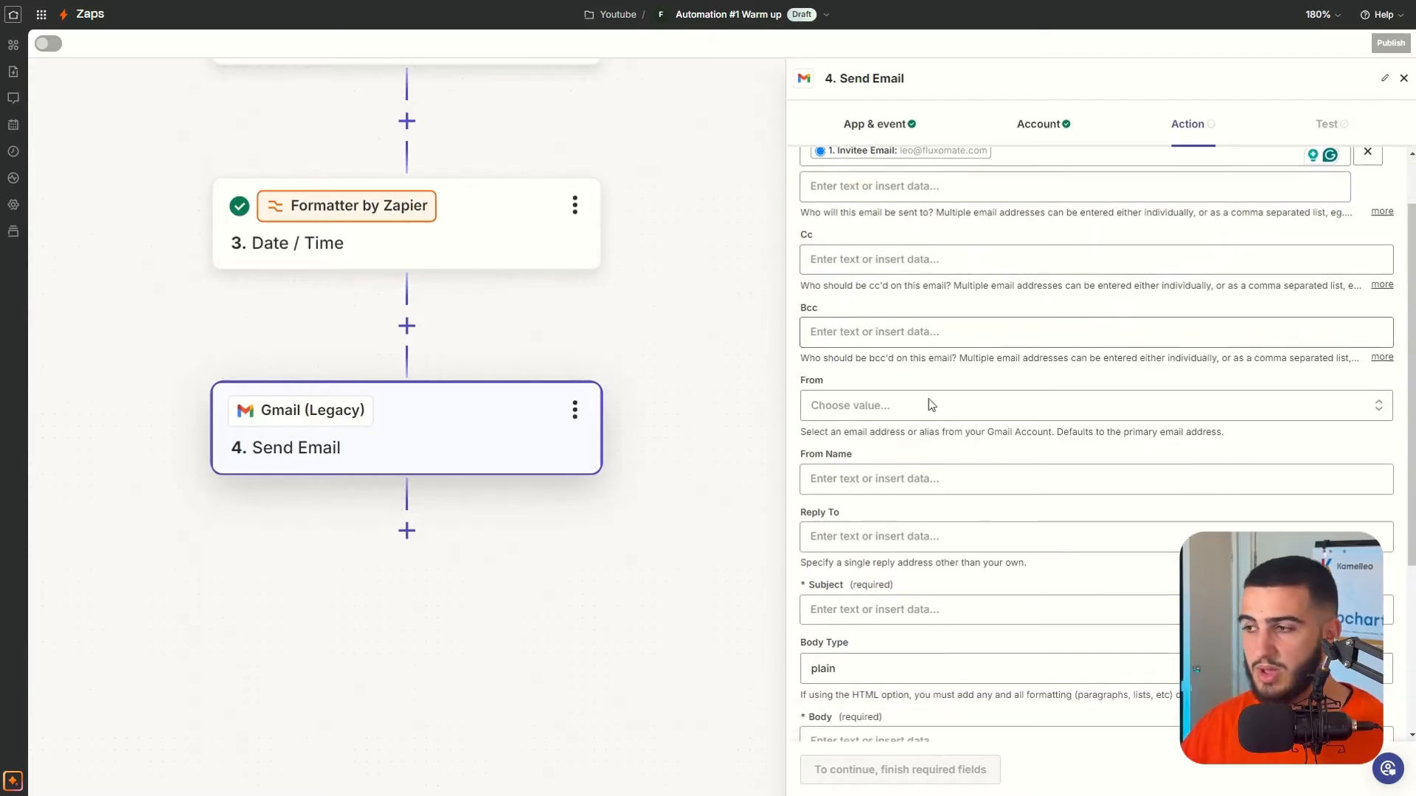
scroll(914, 536, down, 1)
click(919, 533)
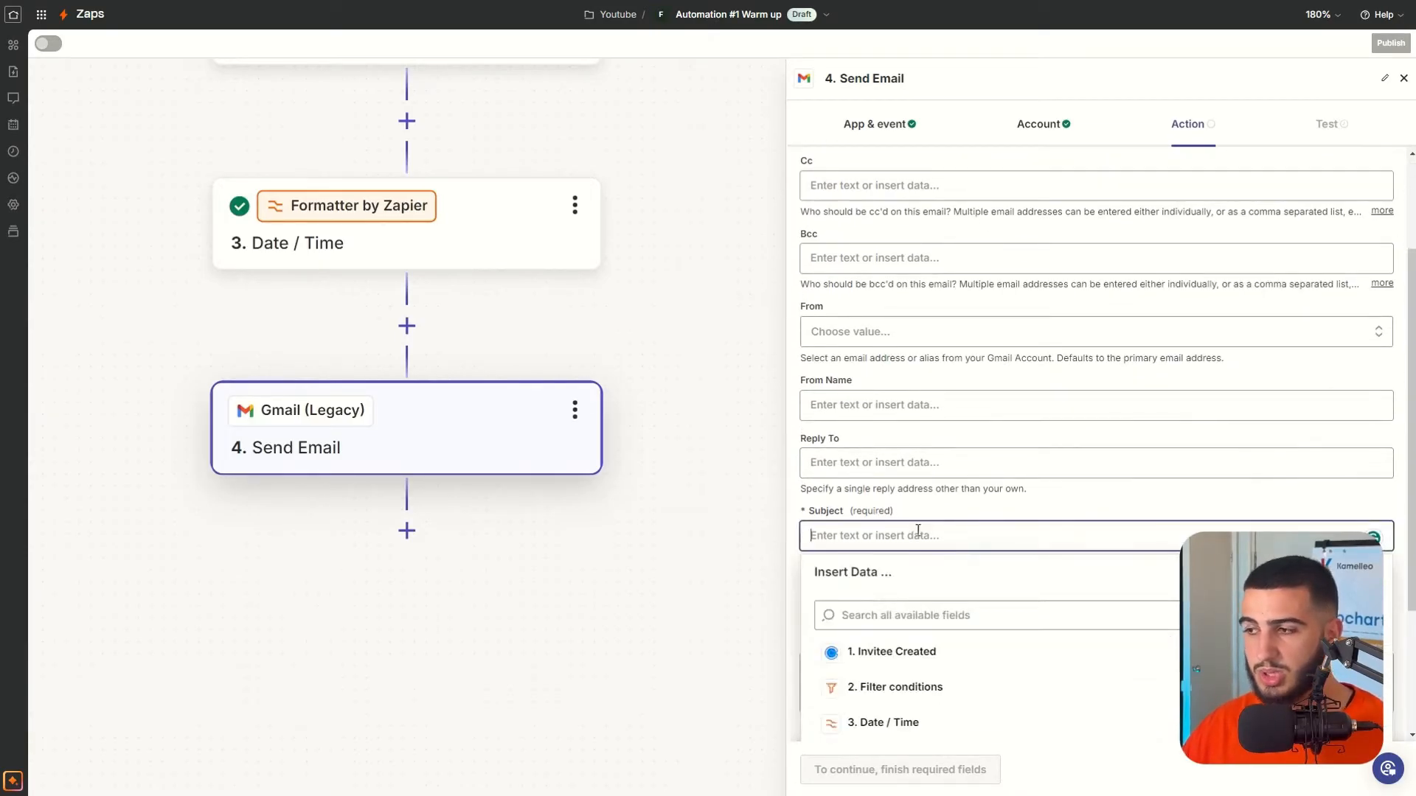
text(H)
key(BackSpace)
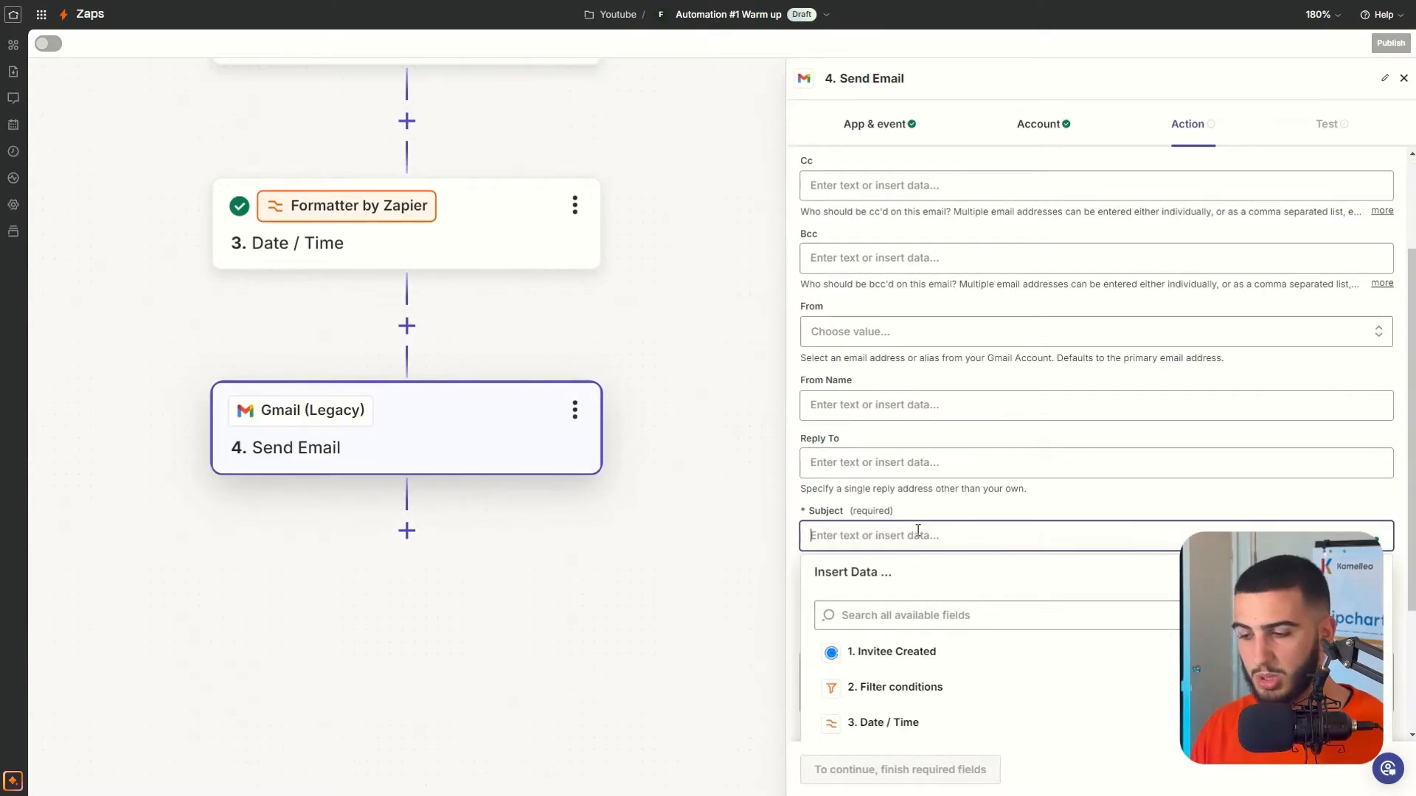
text(Booking Confirmation)
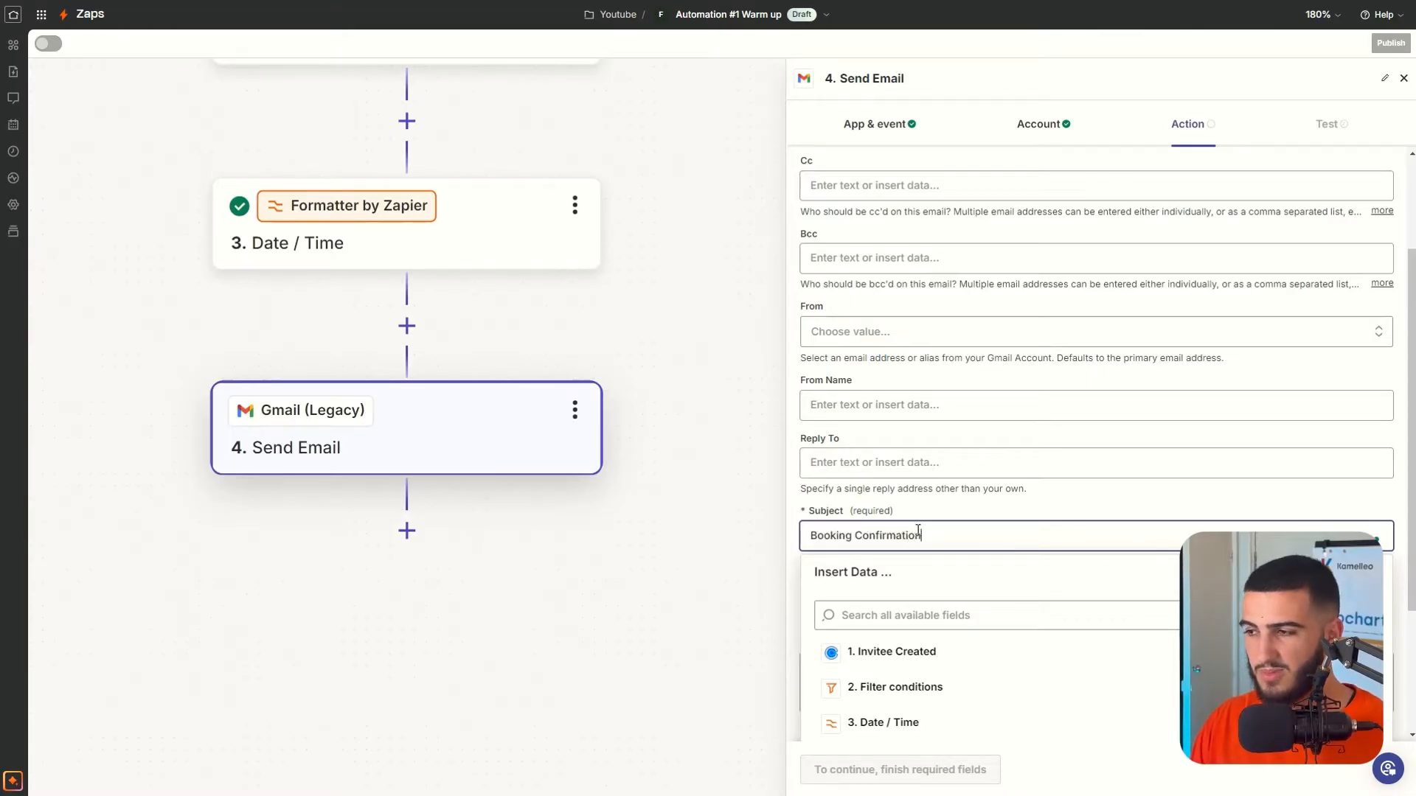
click(947, 521)
Step: Paste the prepared message thanking the invitee for booking a call into the email's body
scroll(926, 327, down, 2)
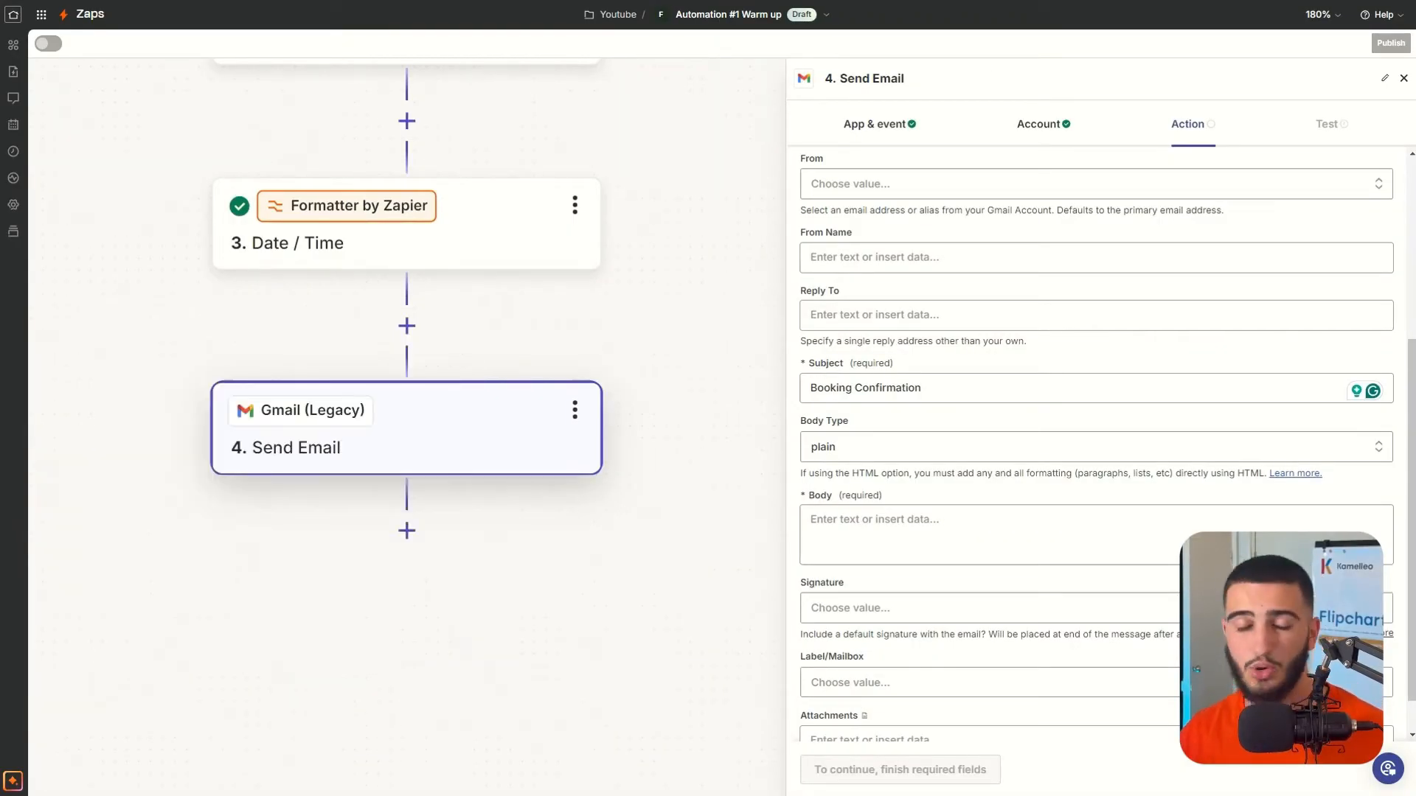
click(893, 516)
key(ctrl+v)
scroll(952, 417, down, 2)
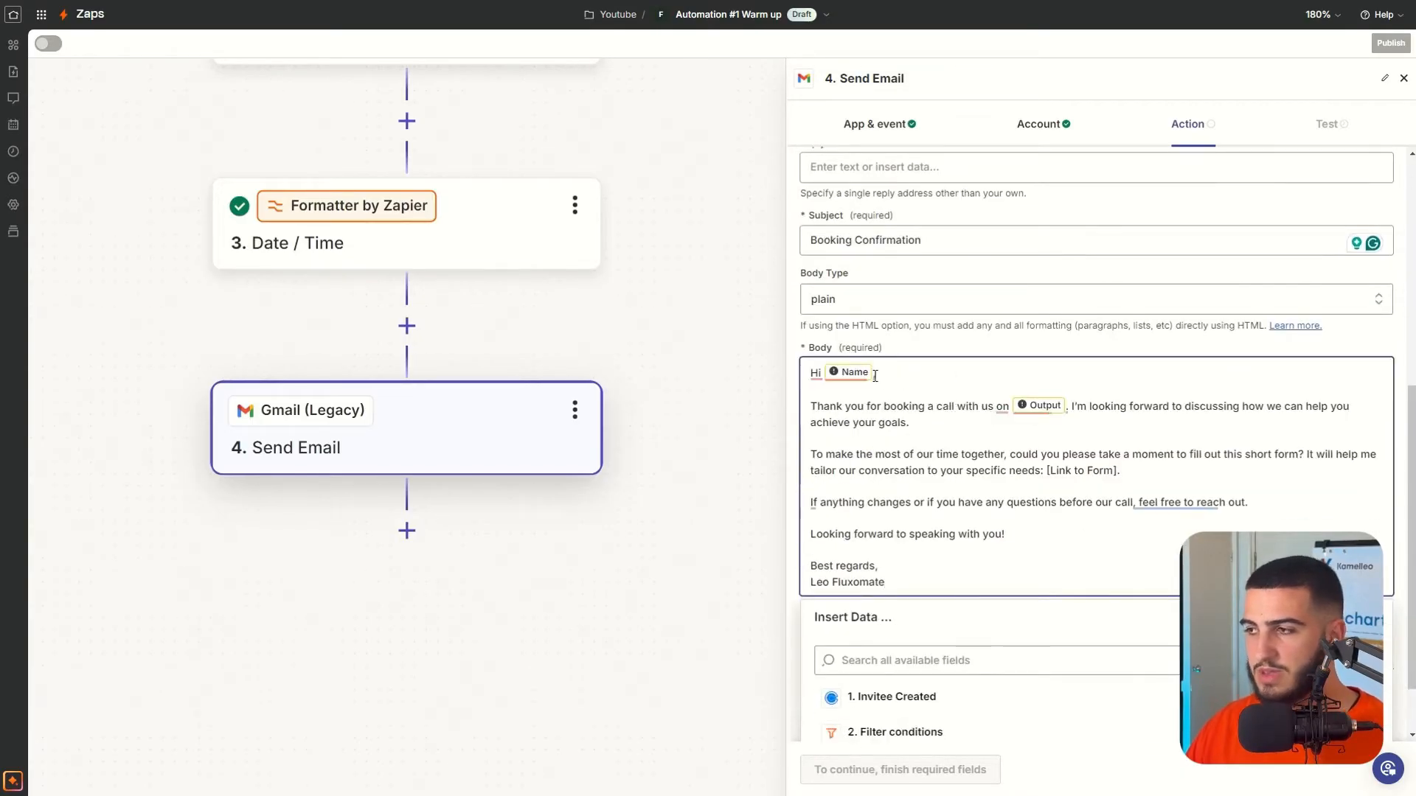
Step: Replace the unmapped Name placeholder in the body's greeting with the Invitee Name from the Calendly trigger
mouse_move(1100, 404)
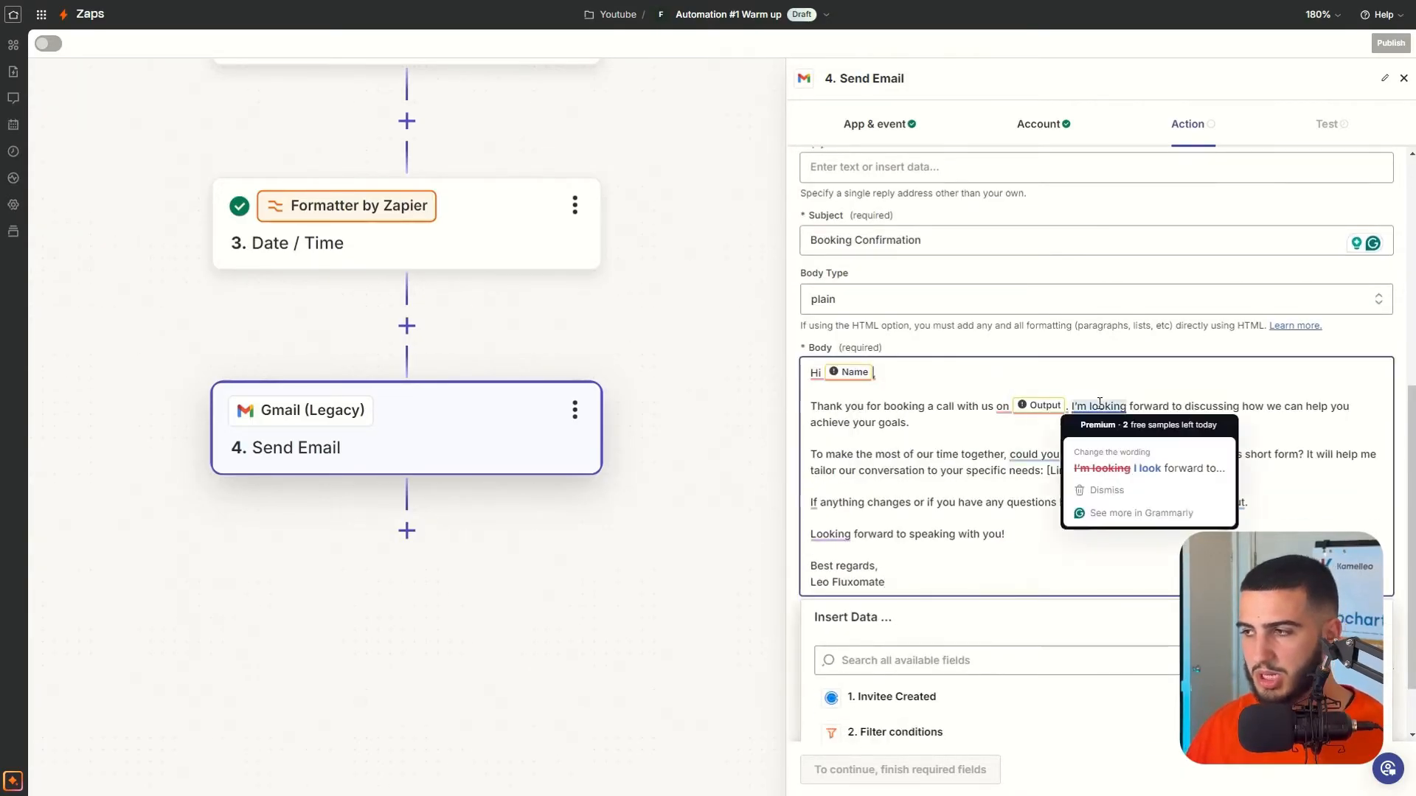
scroll(1047, 560, down, 1)
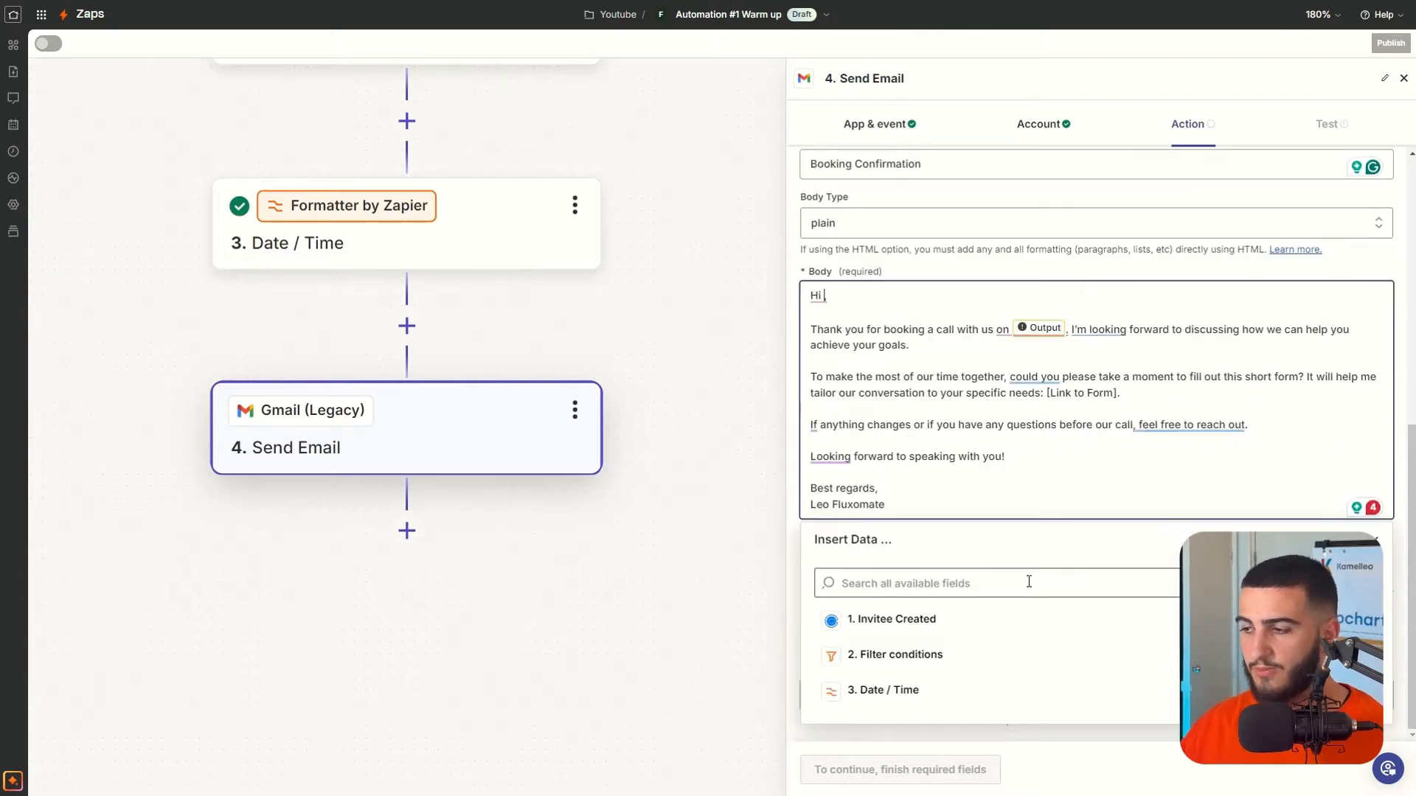
click(988, 629)
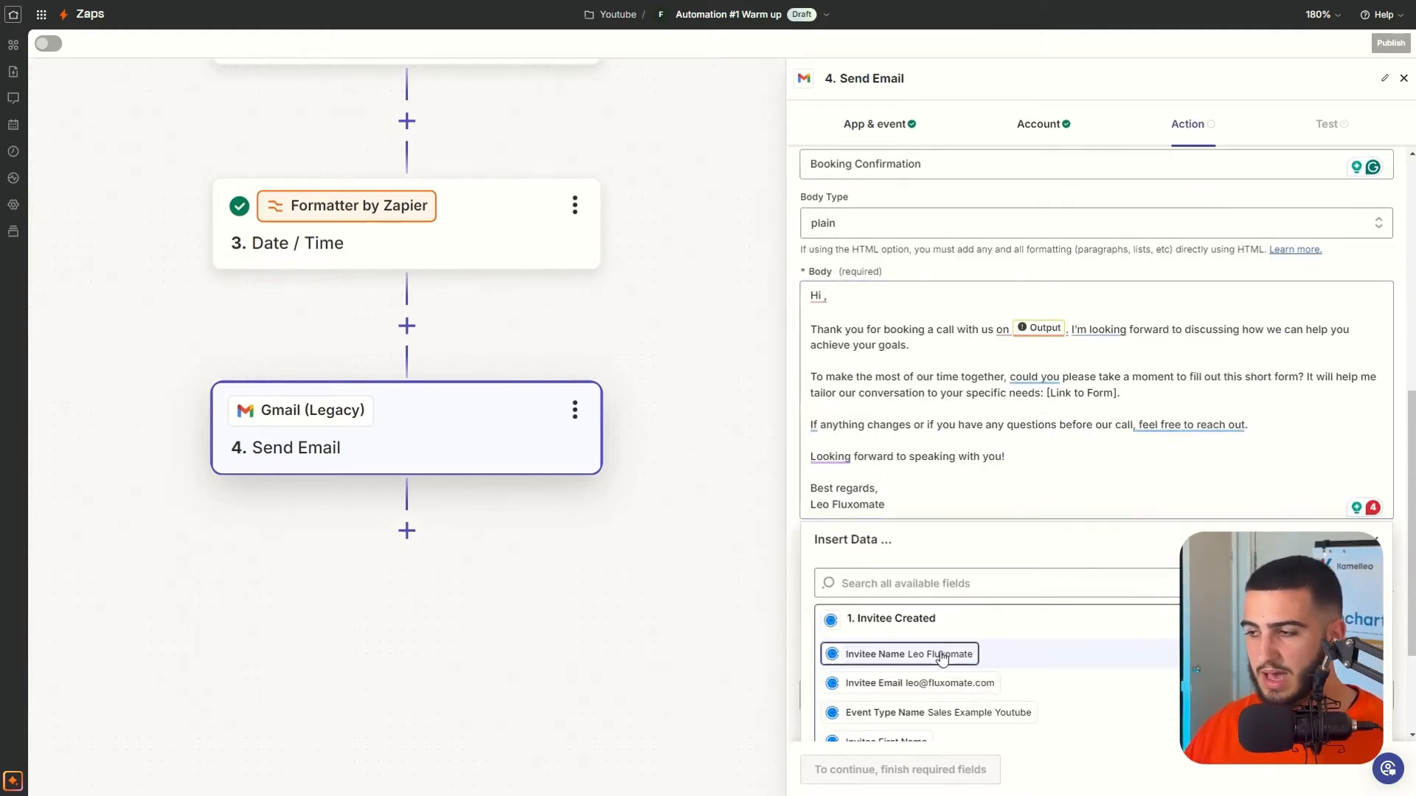
click(1019, 660)
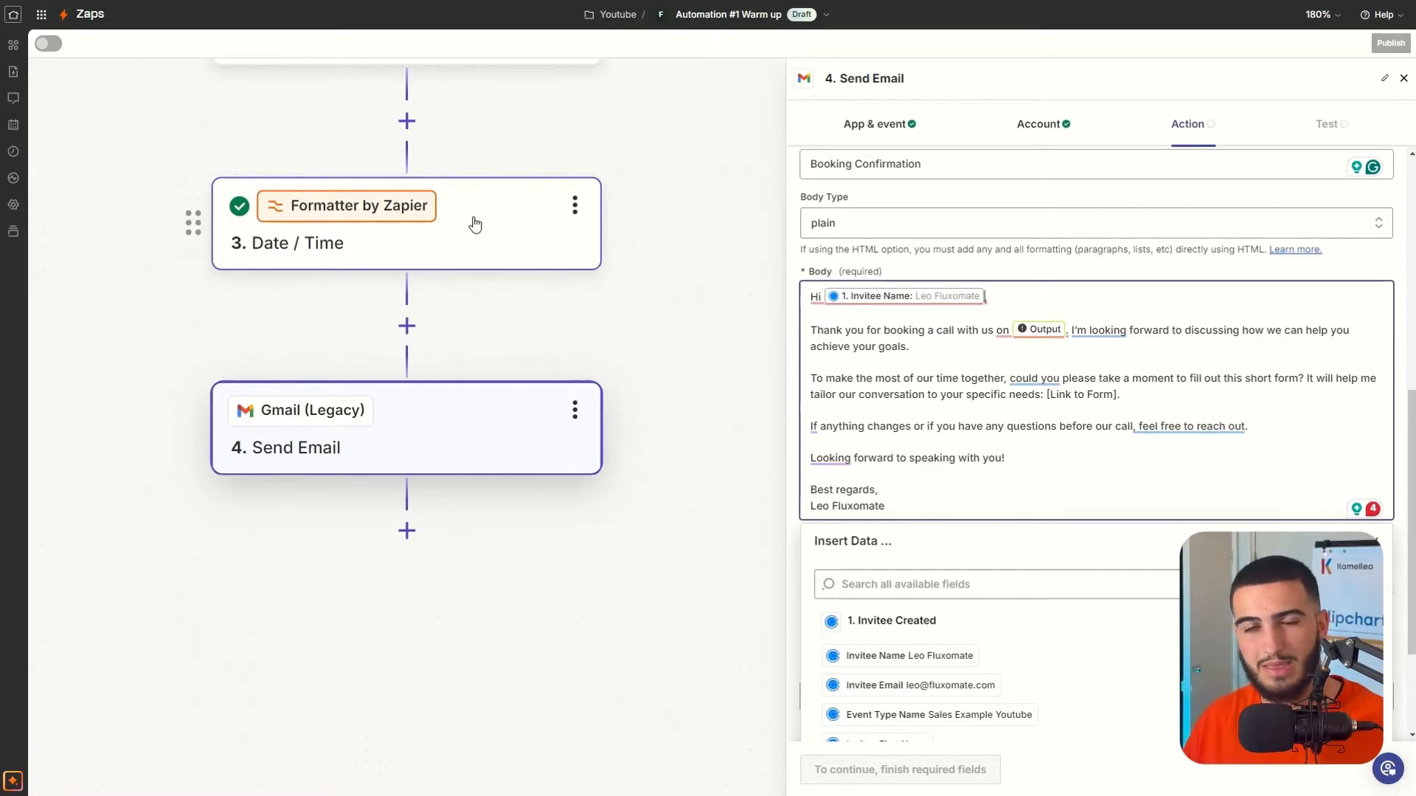
Step: Replace the unmapped Output placeholder in the email body with the formatted Output from the Date / Time step
click(1054, 331)
key(BackSpace)
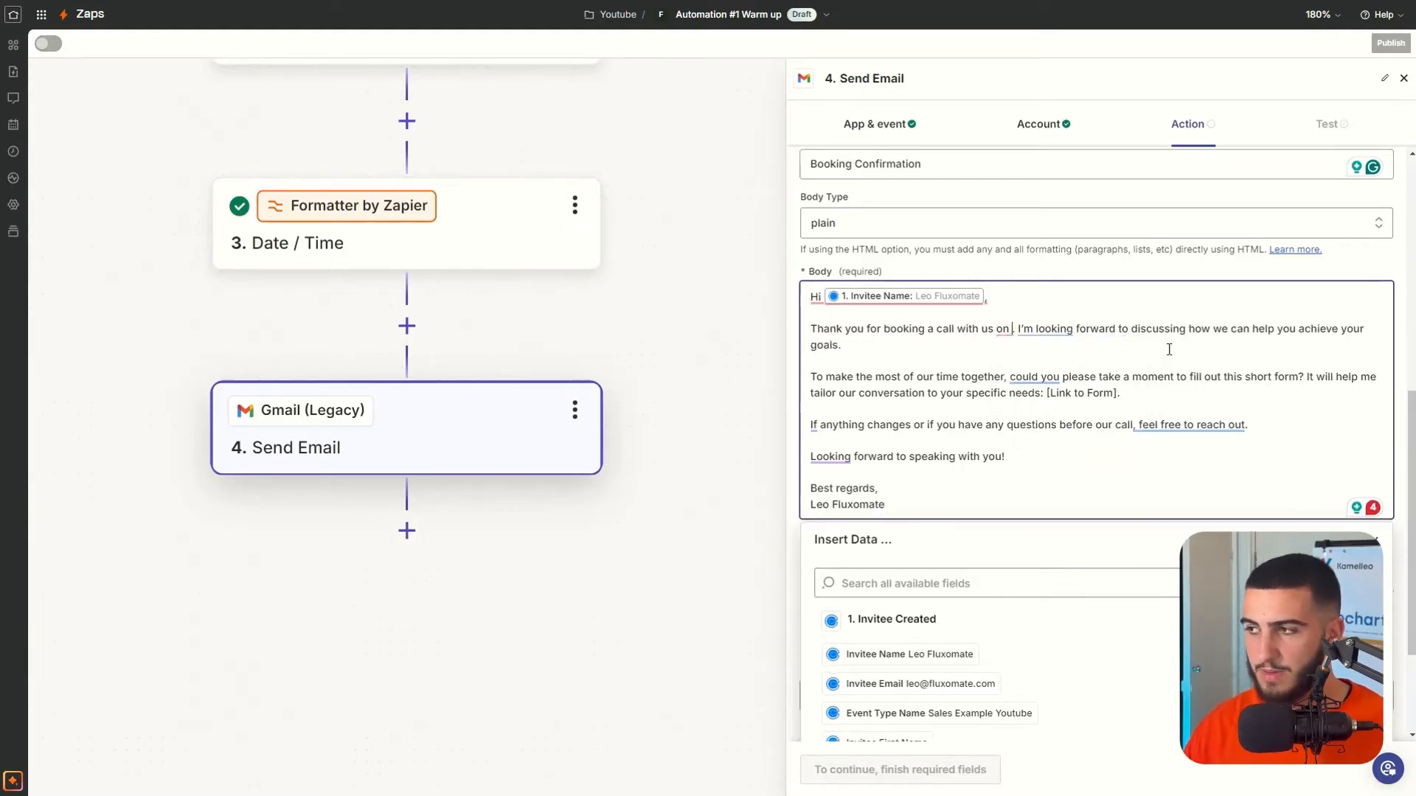
scroll(1018, 712, down, 5)
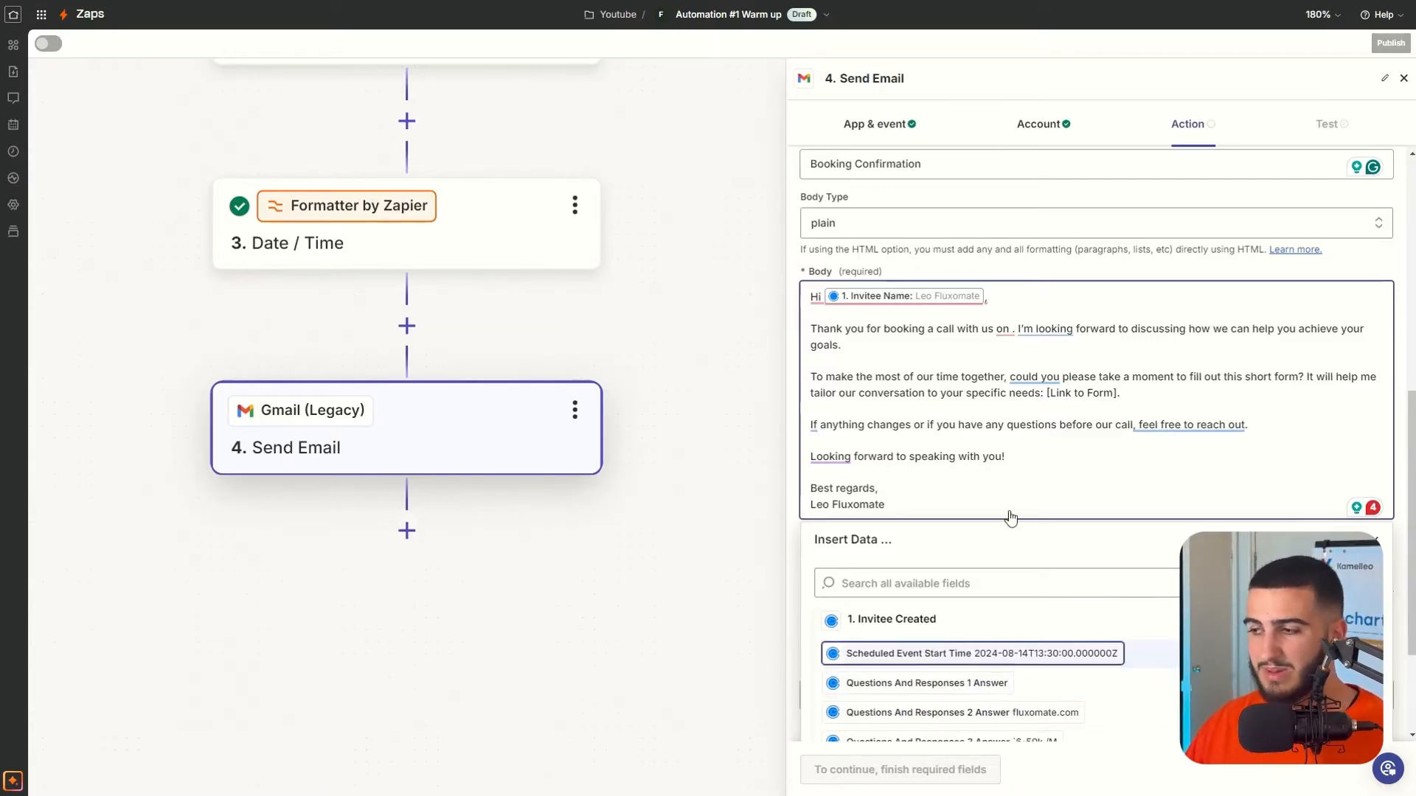
scroll(1009, 623, down, 2)
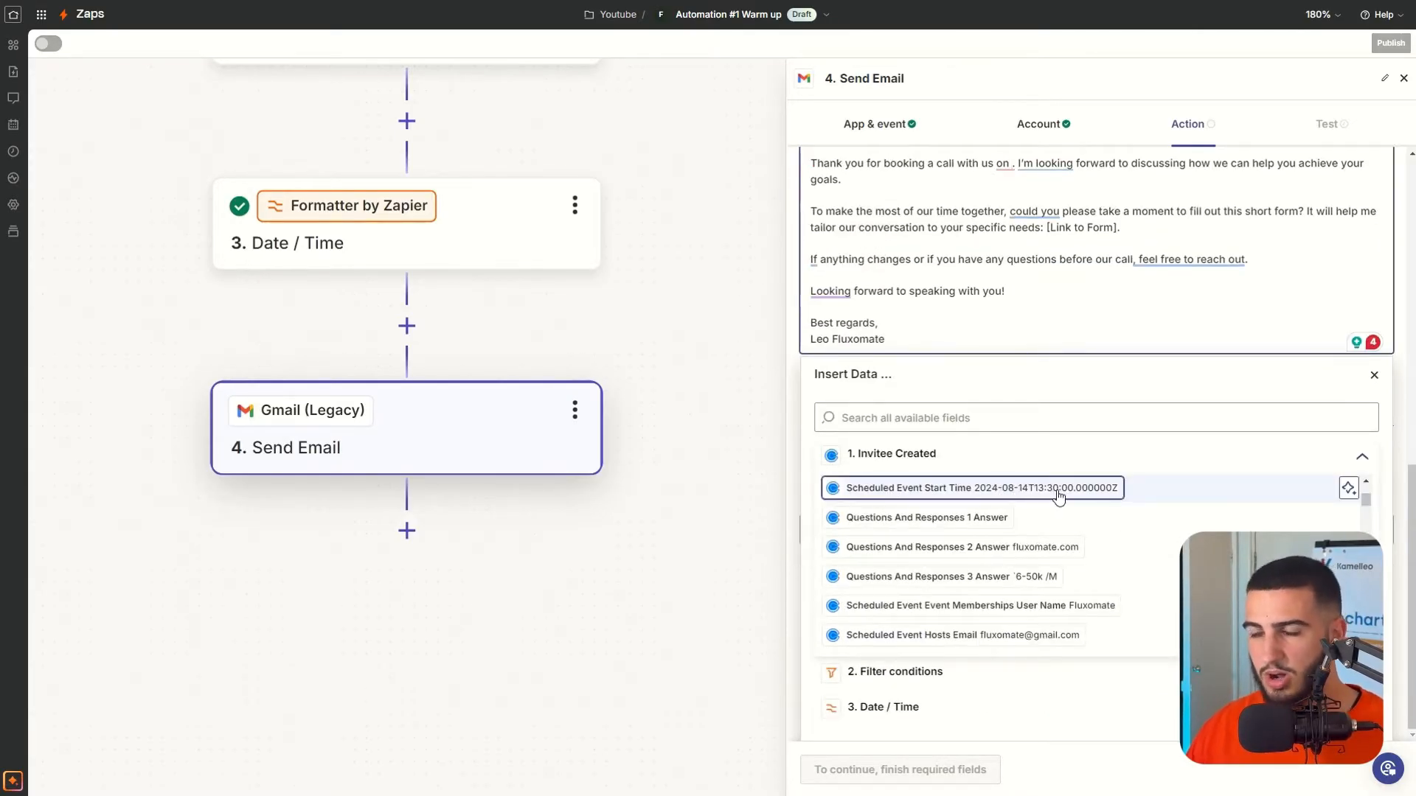
click(1359, 459)
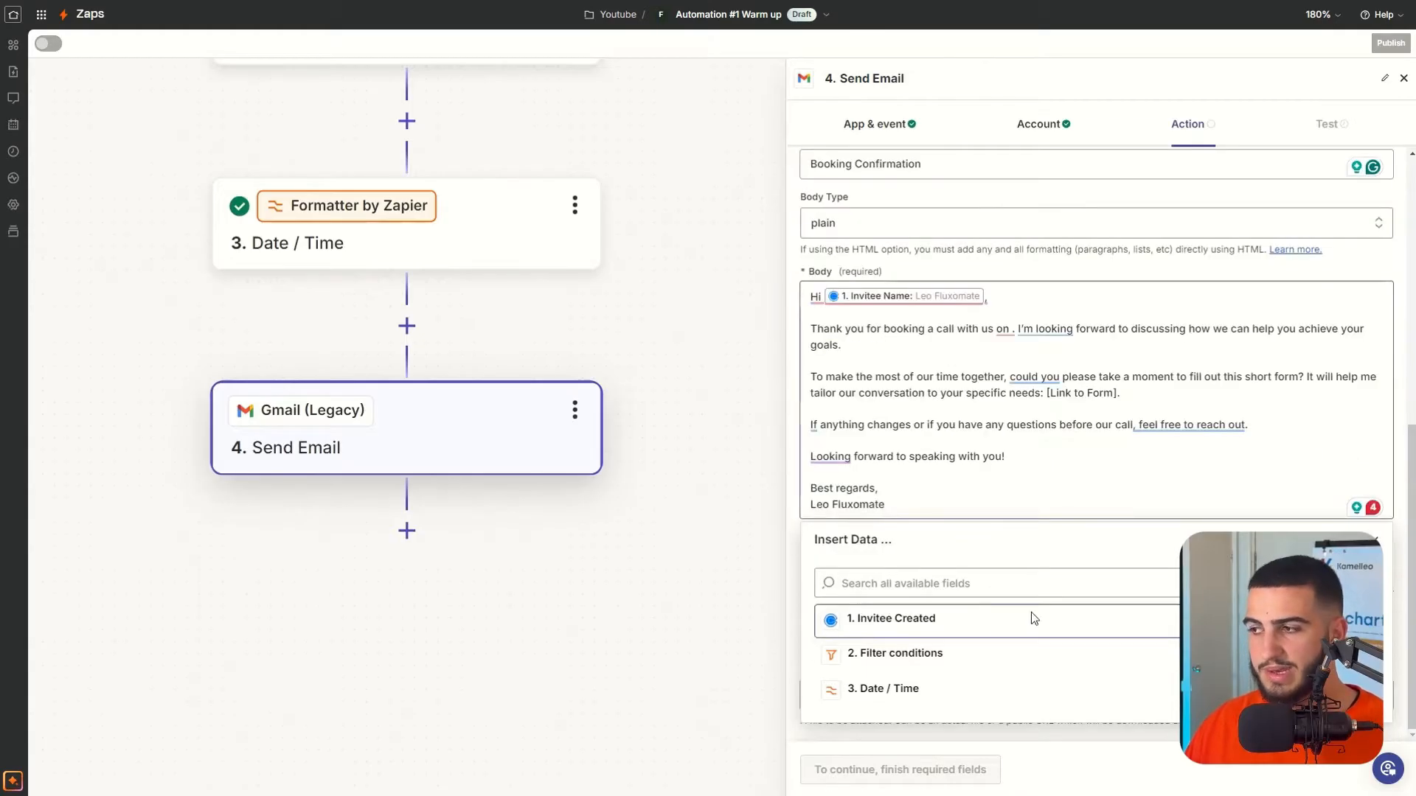
click(941, 690)
click(914, 710)
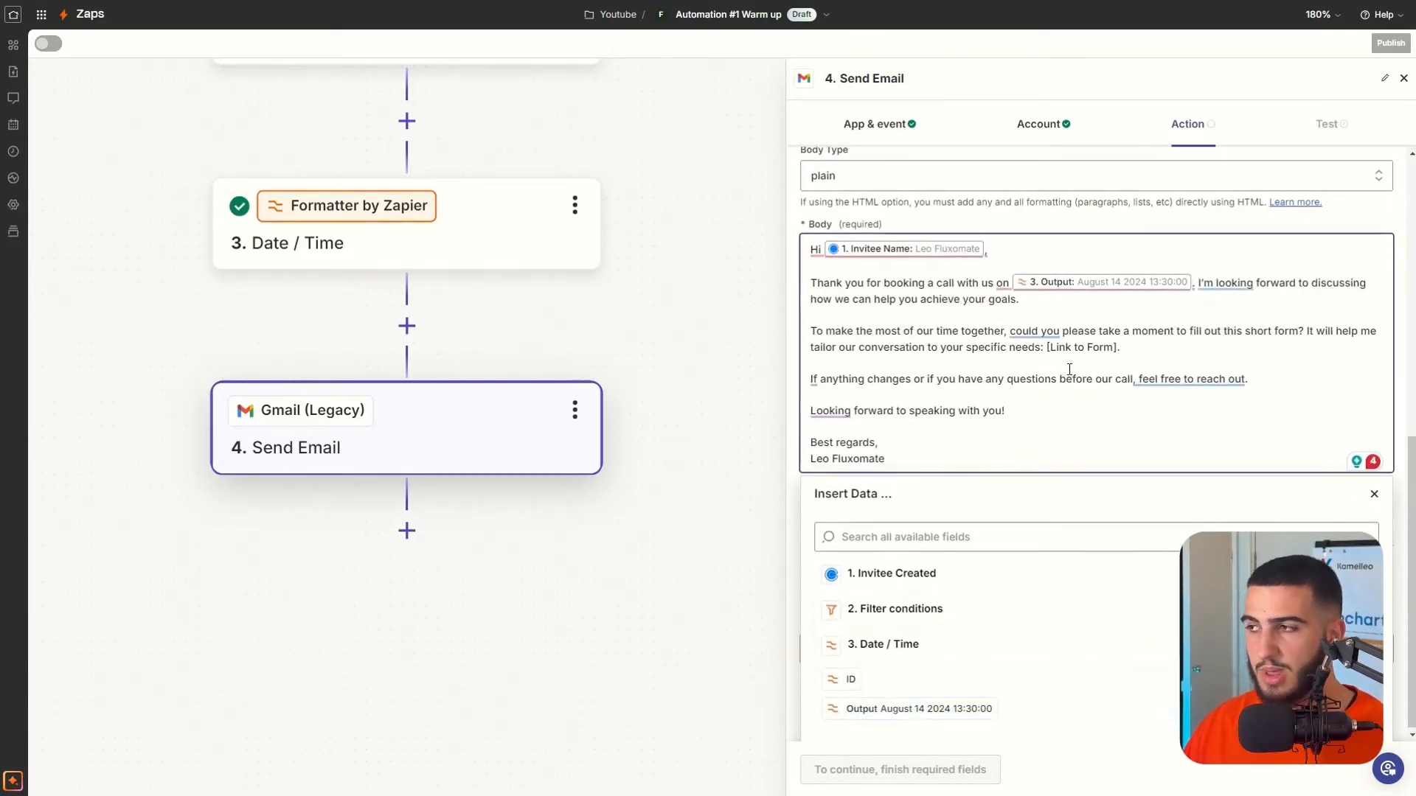
click(1039, 331)
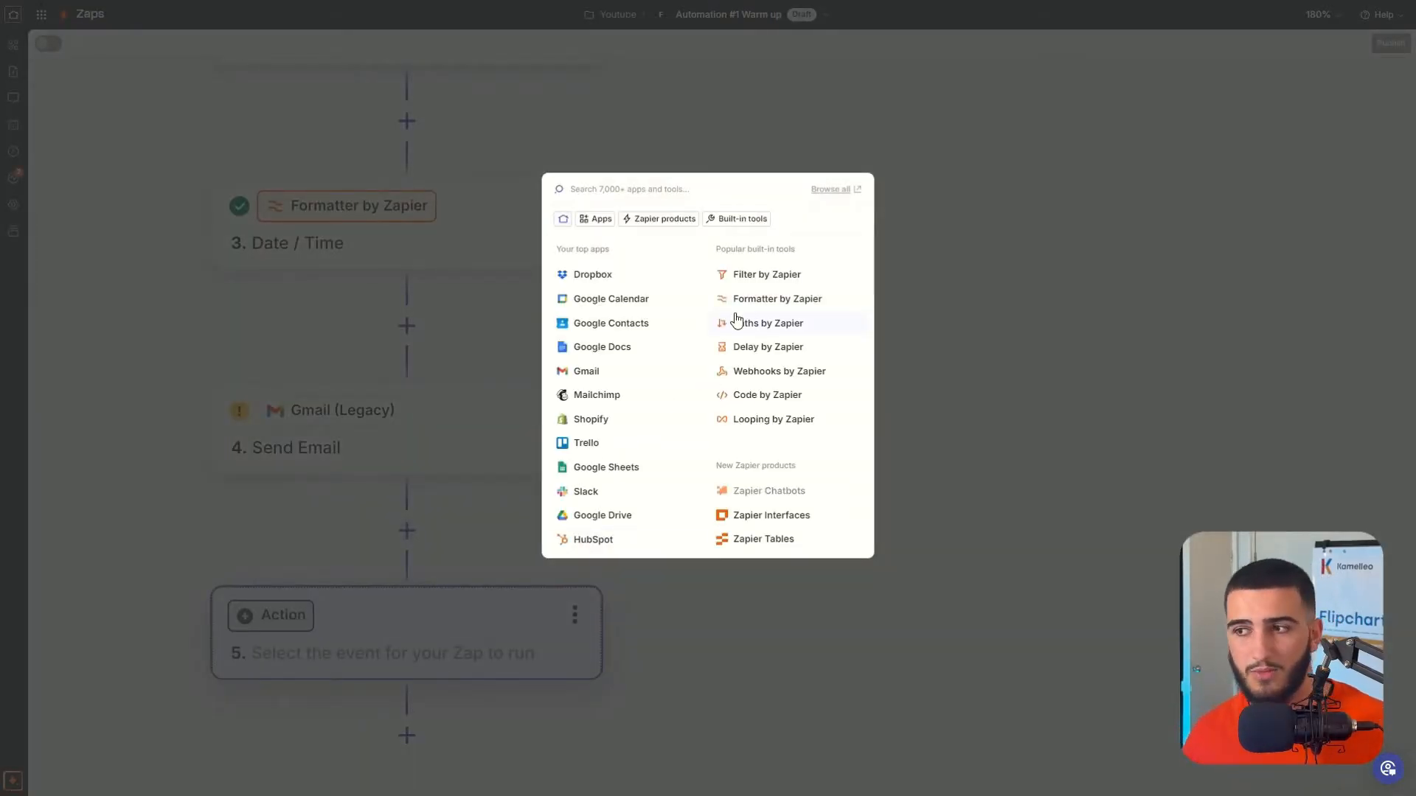
Step: Add a Delay by Zapier step after the Send Email action, using the Delay Until event
click(811, 354)
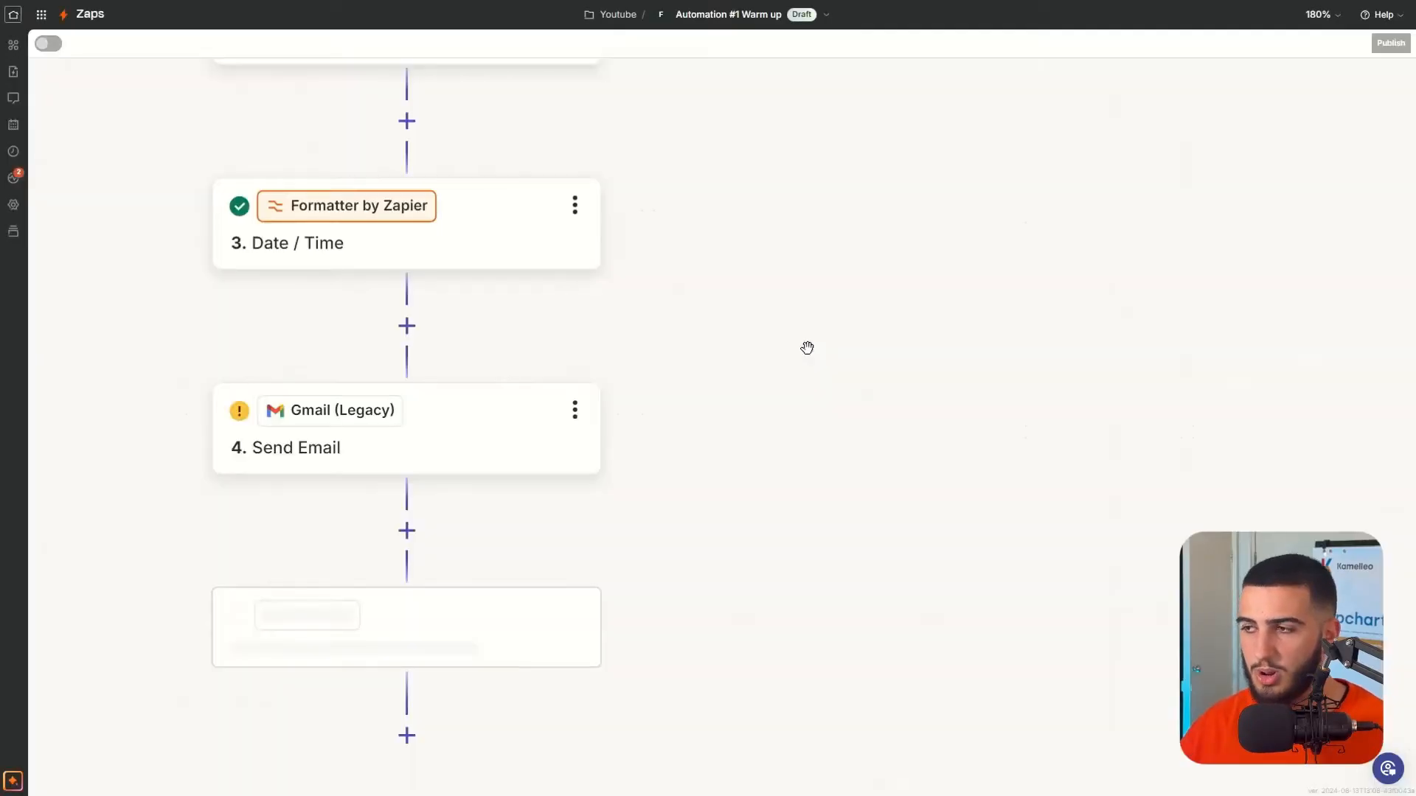
click(951, 246)
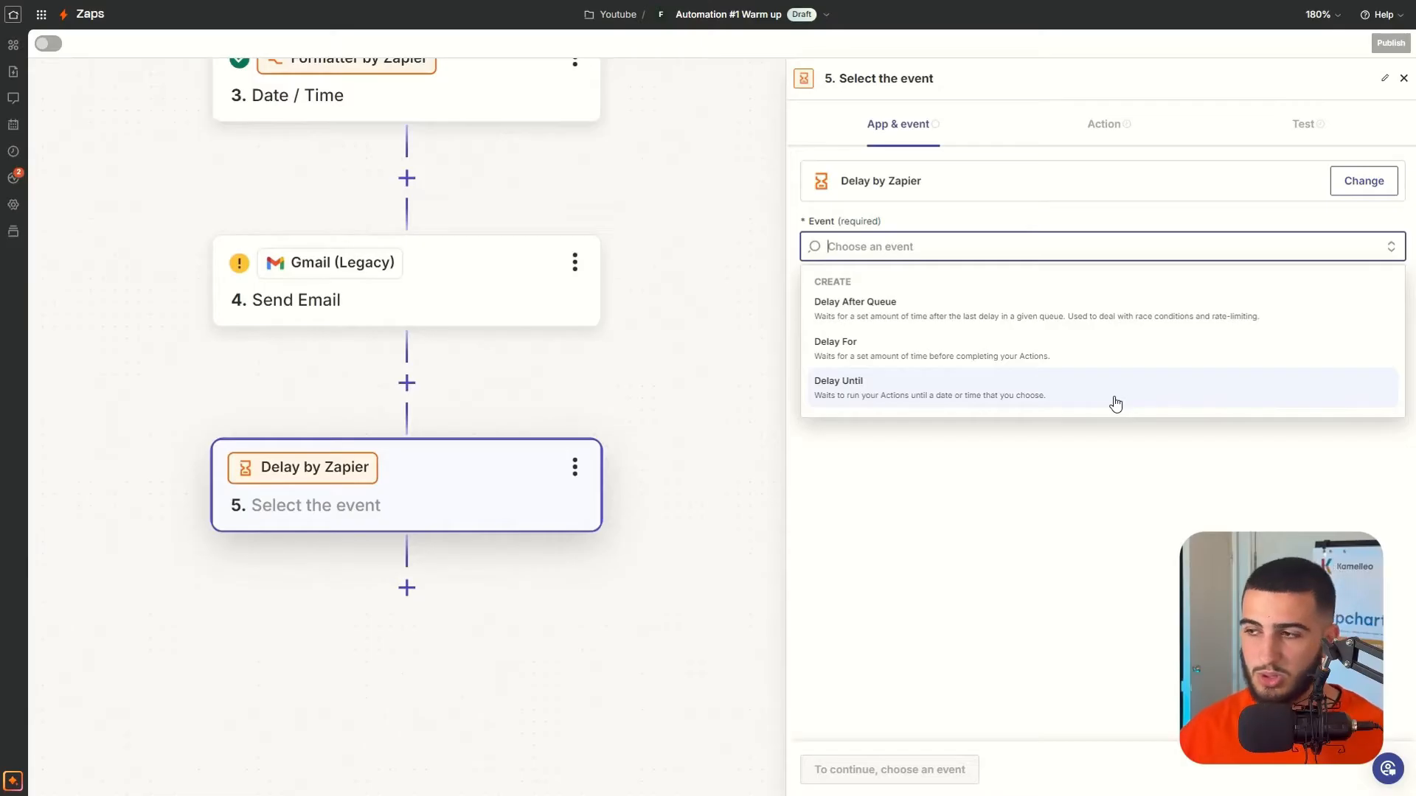
click(1115, 403)
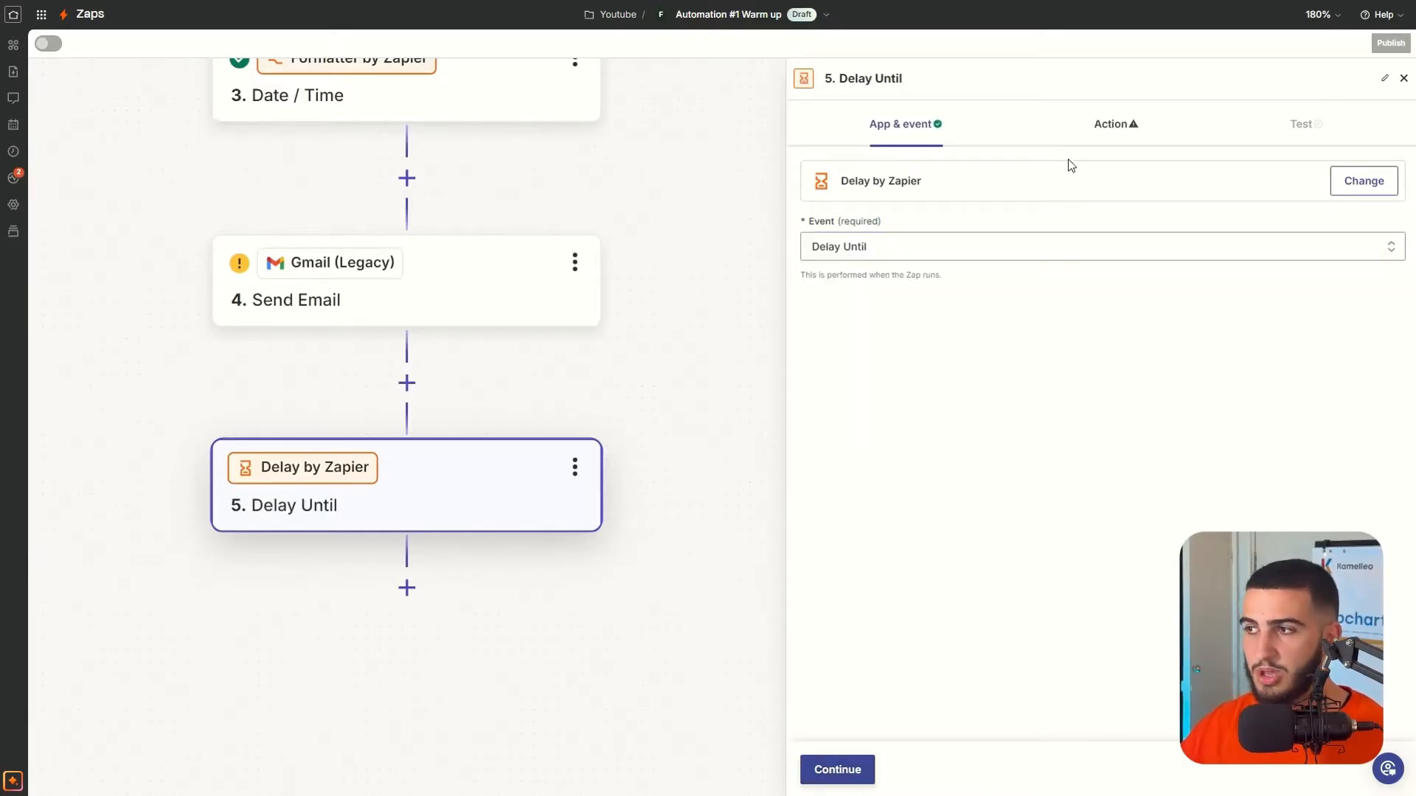
Step: Set the delay step's Date/Time Delayed Until to the Scheduled Event Start Time from the Invitee Created trigger
click(1112, 137)
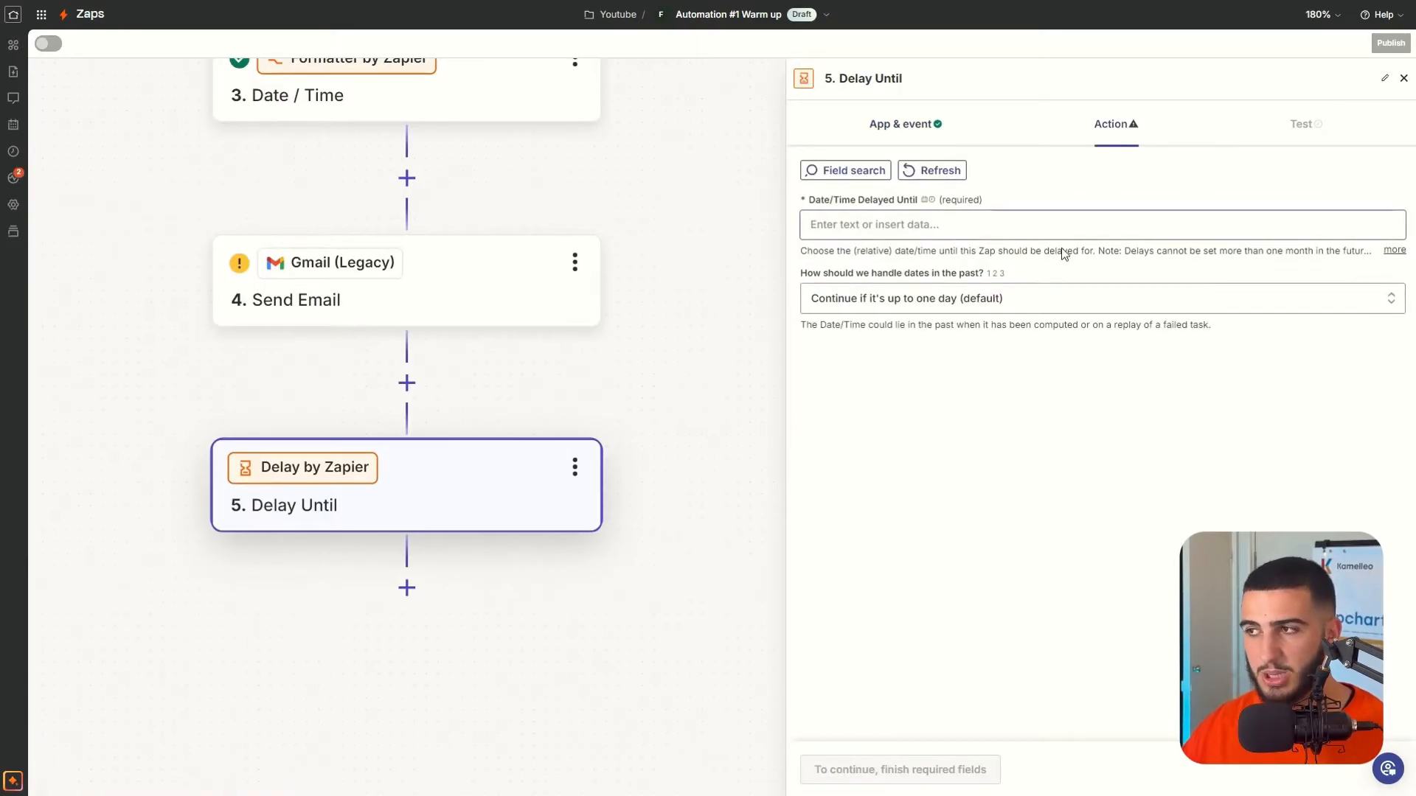
click(999, 225)
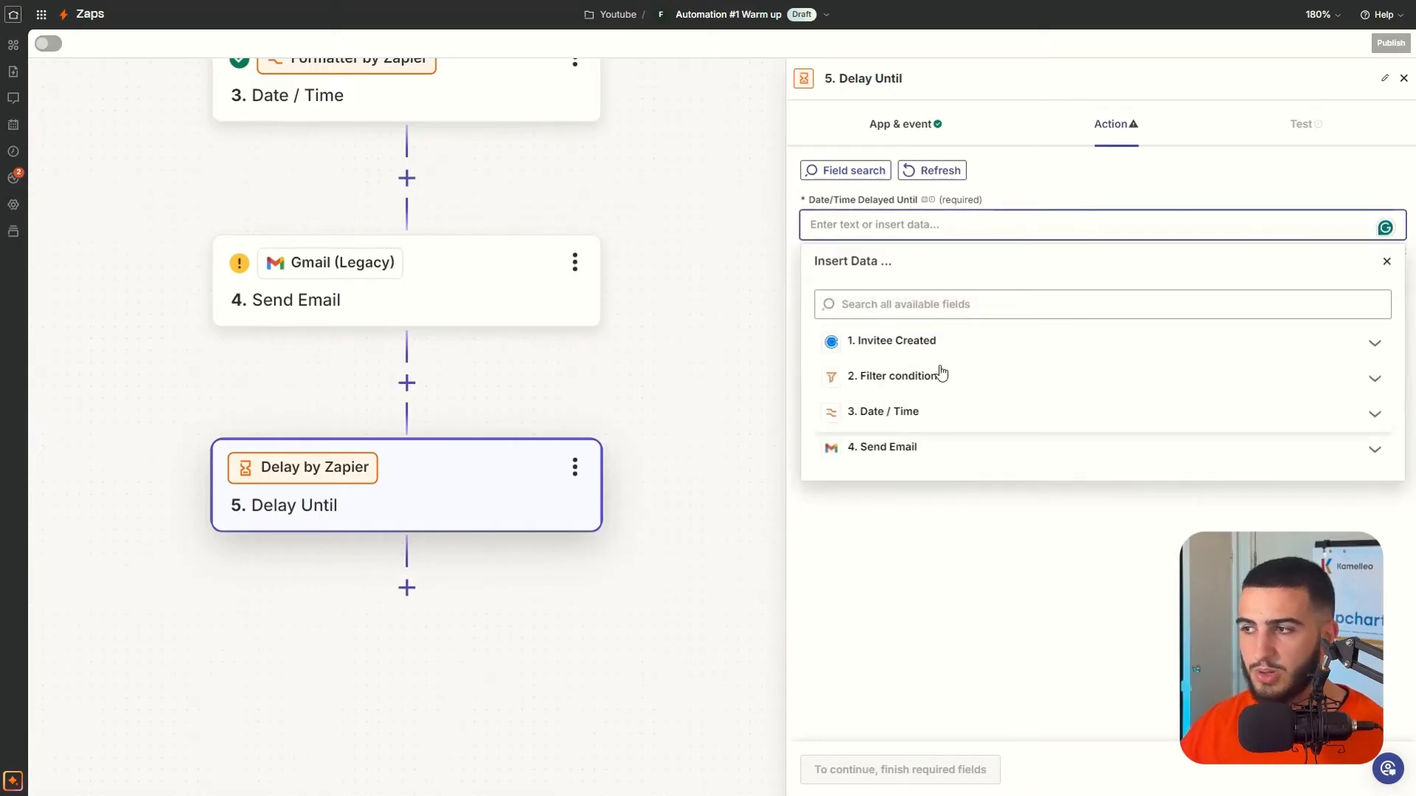
click(957, 342)
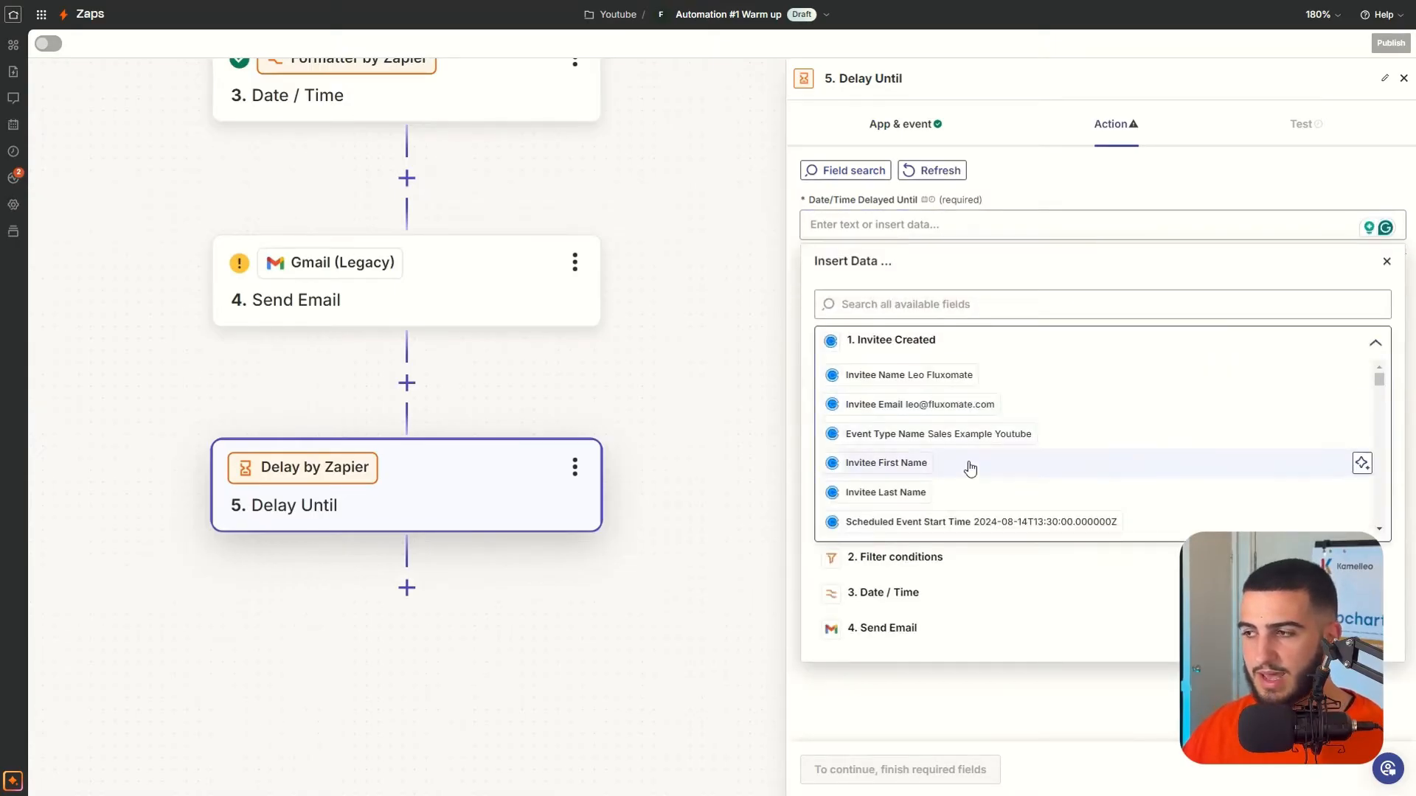
scroll(971, 469, down, 2)
click(907, 448)
click(1038, 210)
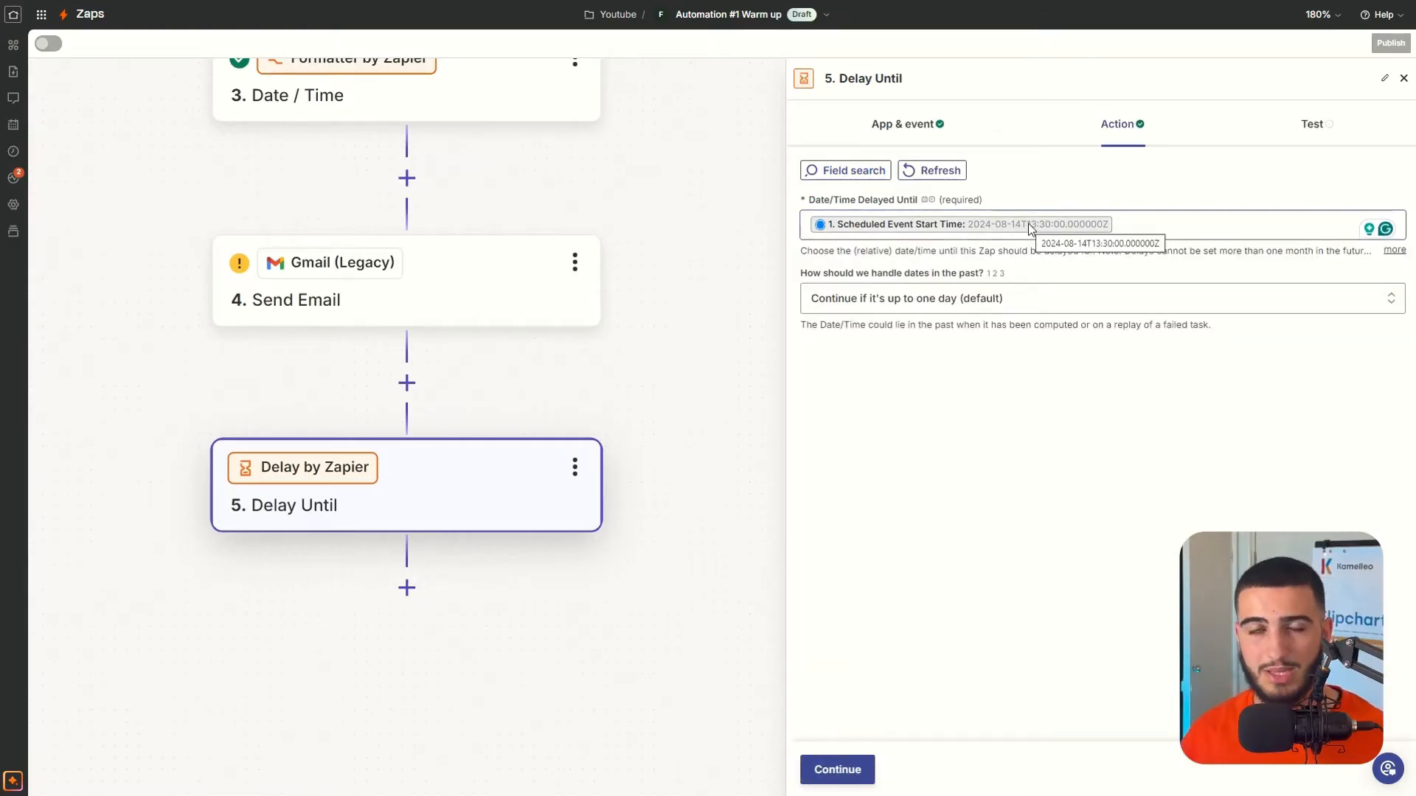
click(1170, 228)
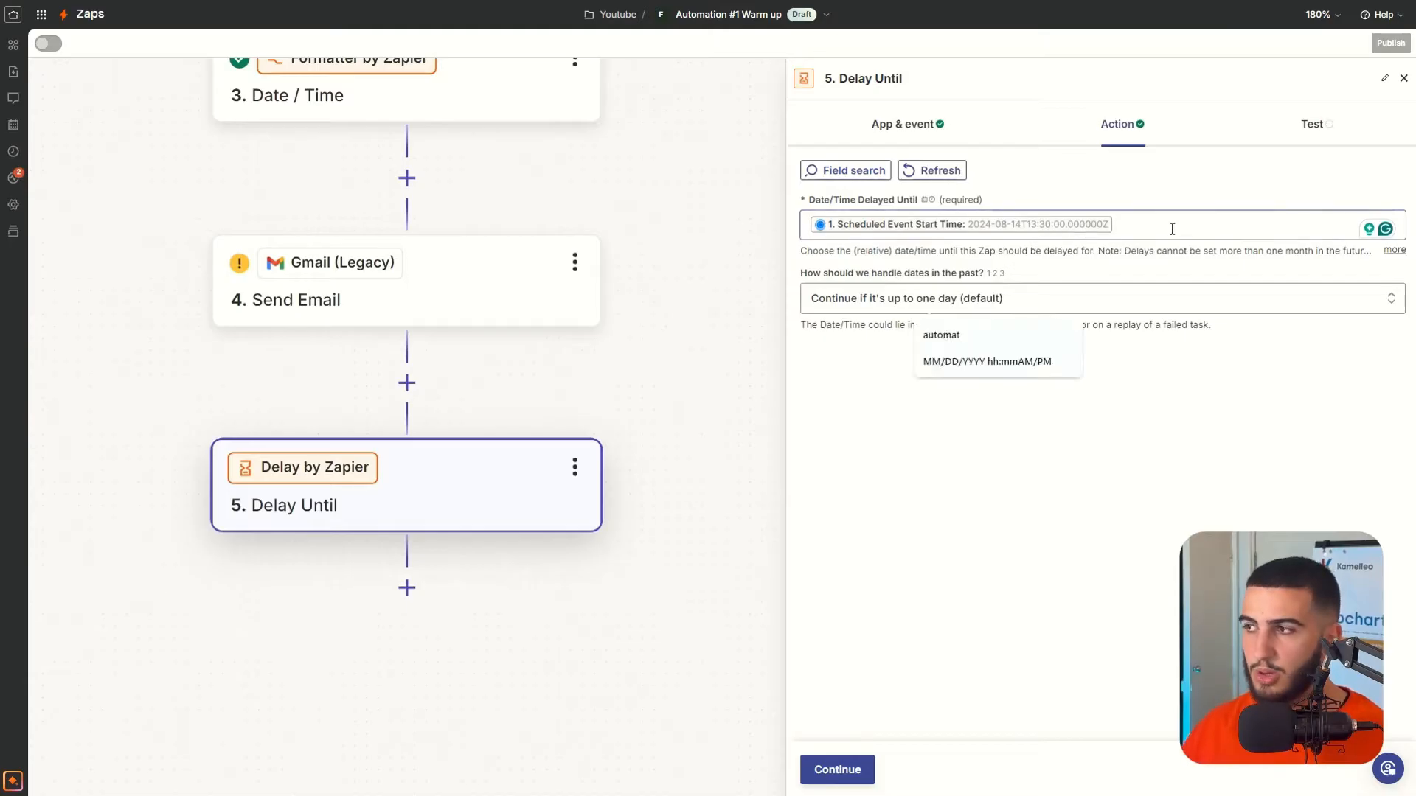
click(1109, 544)
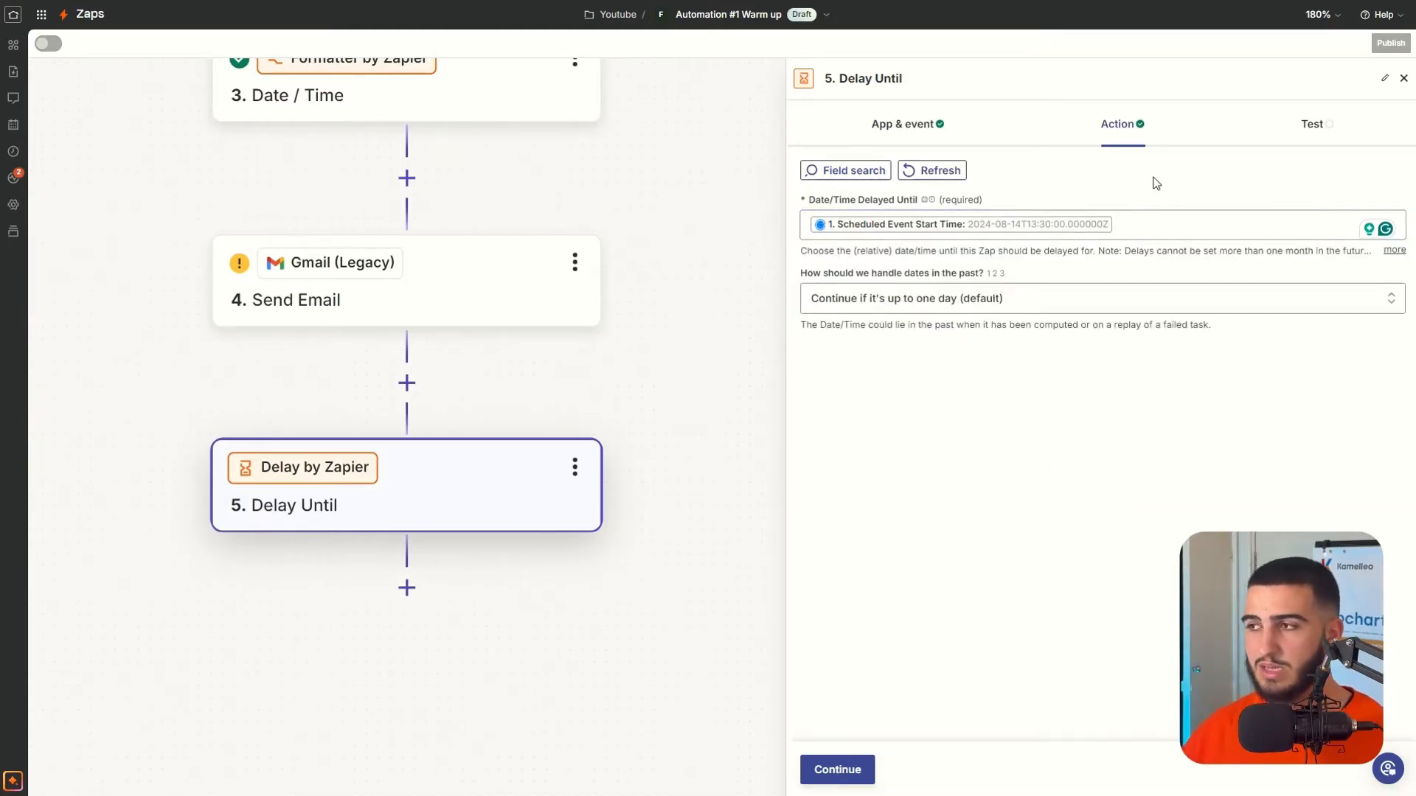
Step: Append the offset "- 6hrs" after the Scheduled Event Start Time in Date/Time Delayed Until
click(1179, 224)
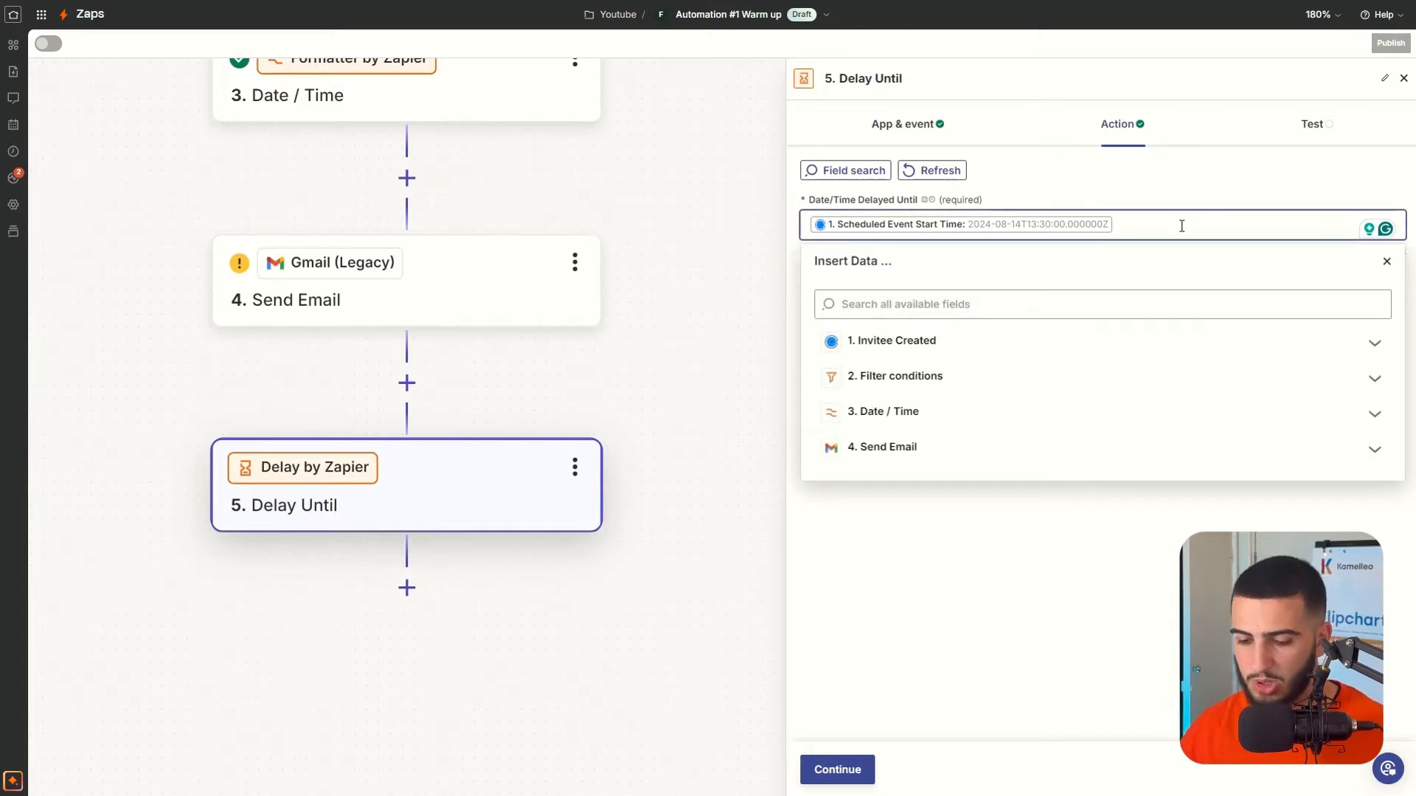
text(- 6hrs)
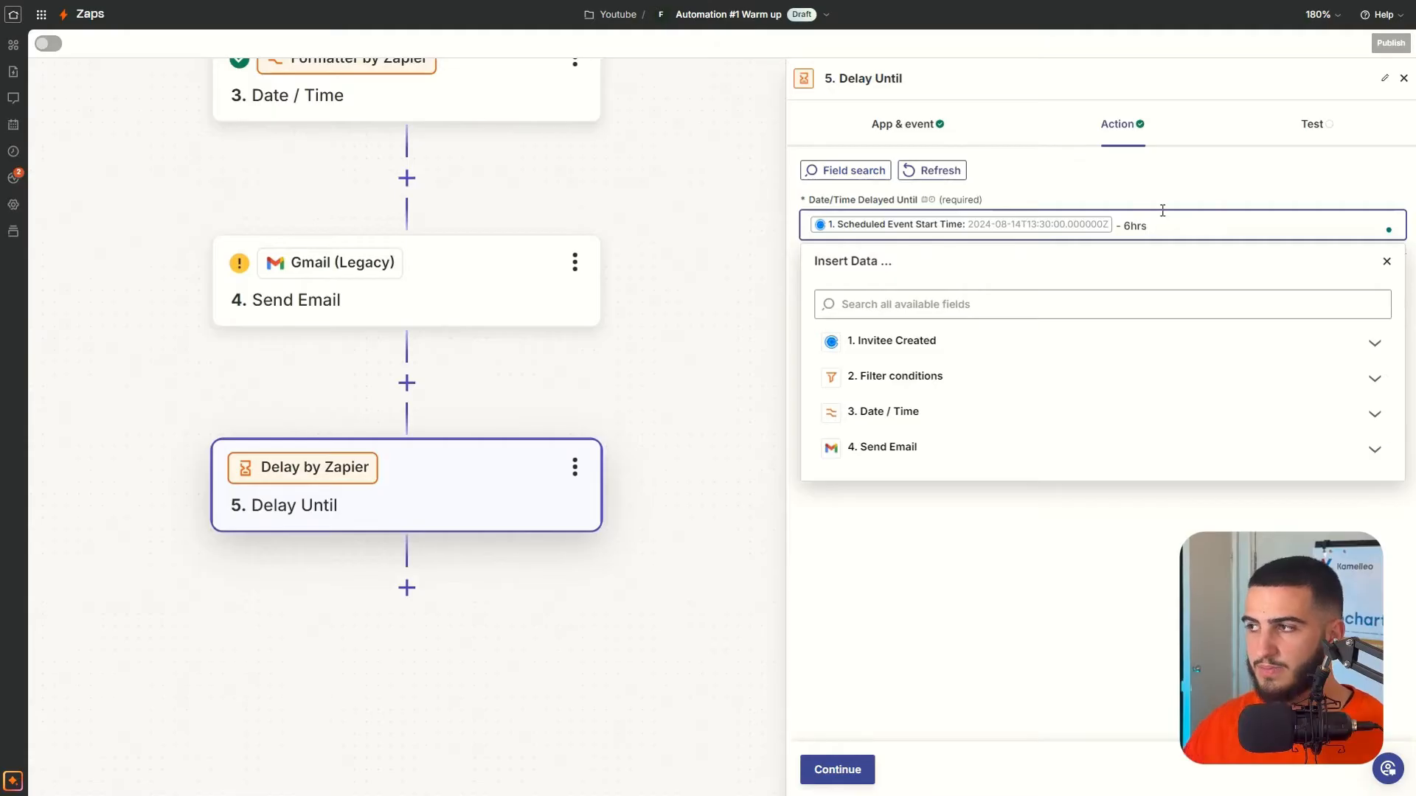
click(1160, 212)
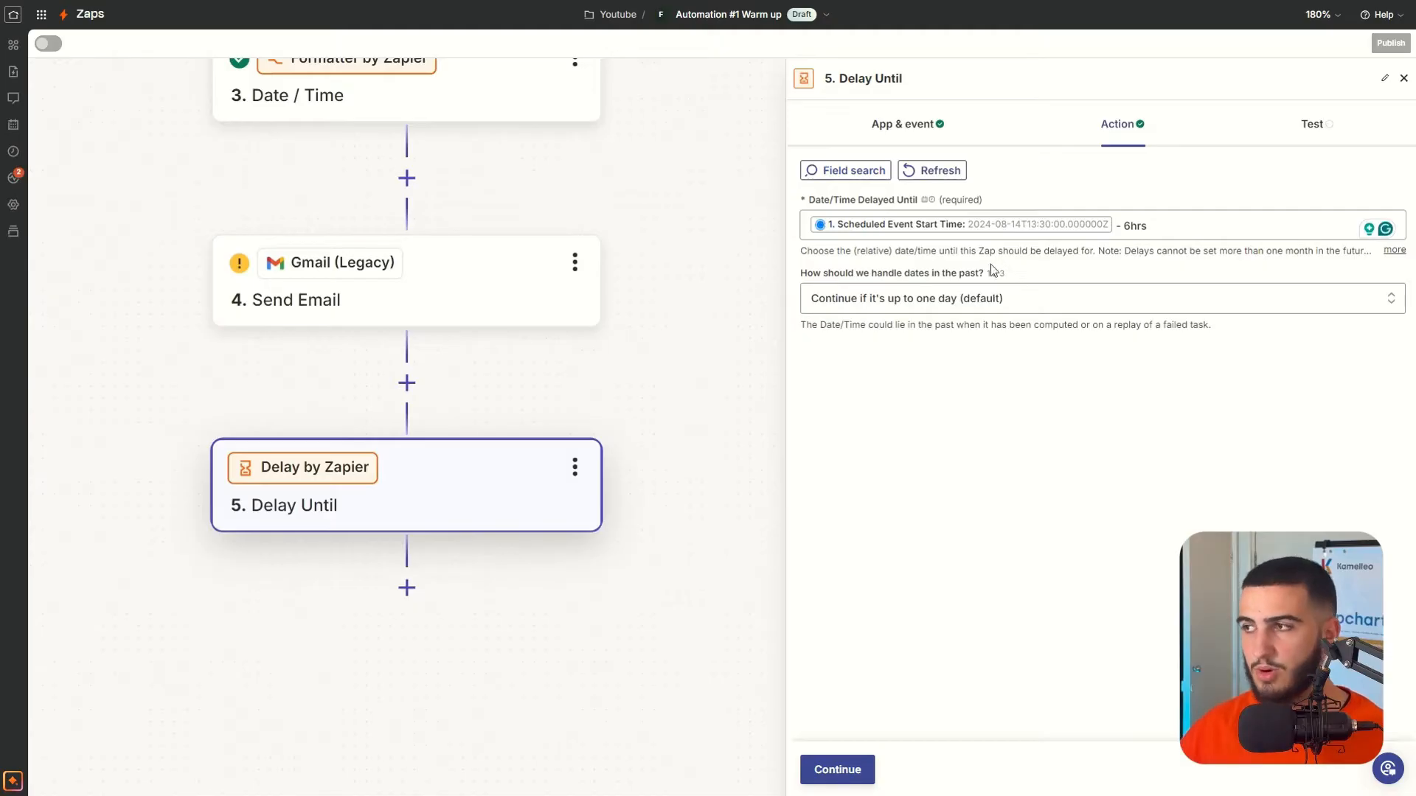
Step: Test the Delay Until step and compare the resulting release time with the data sent in
click(839, 769)
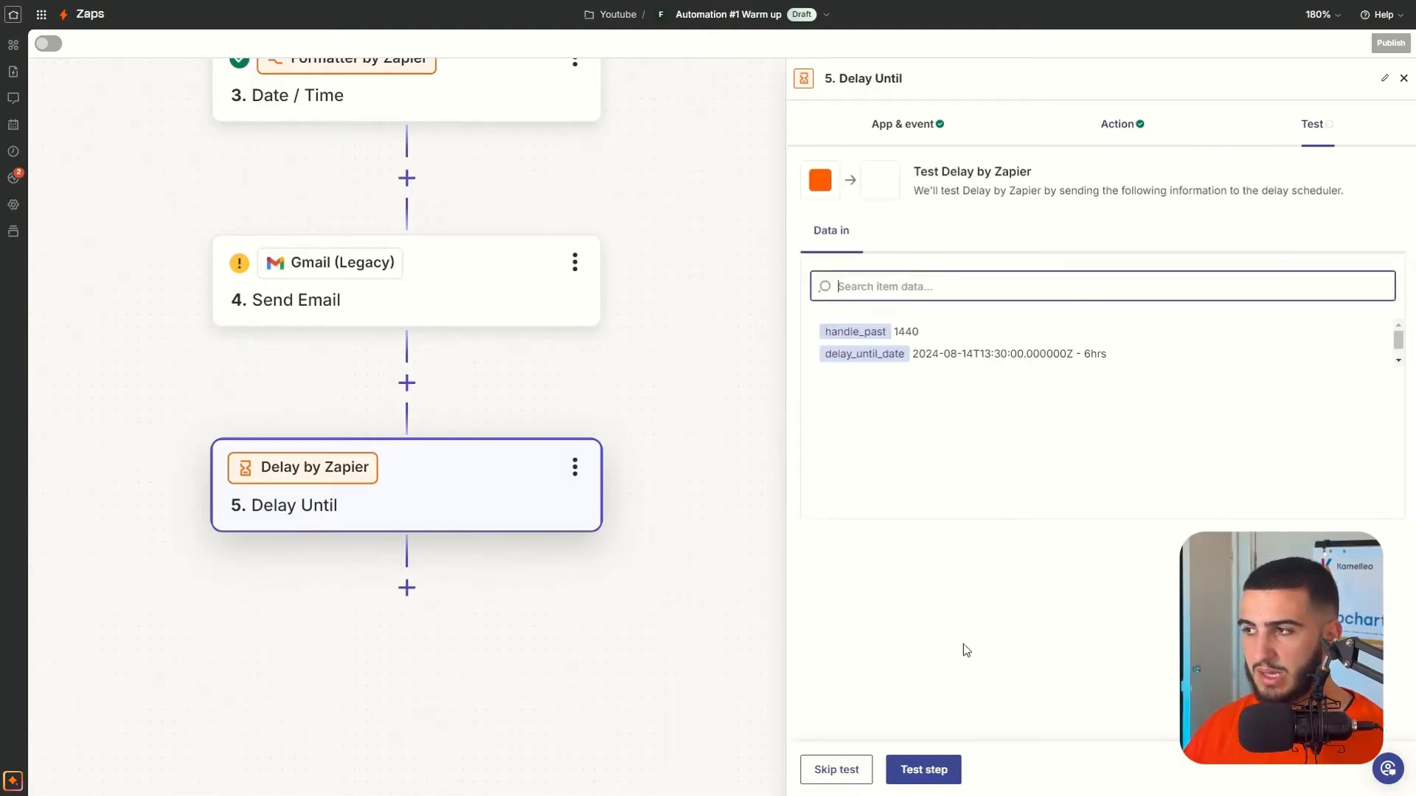
click(927, 769)
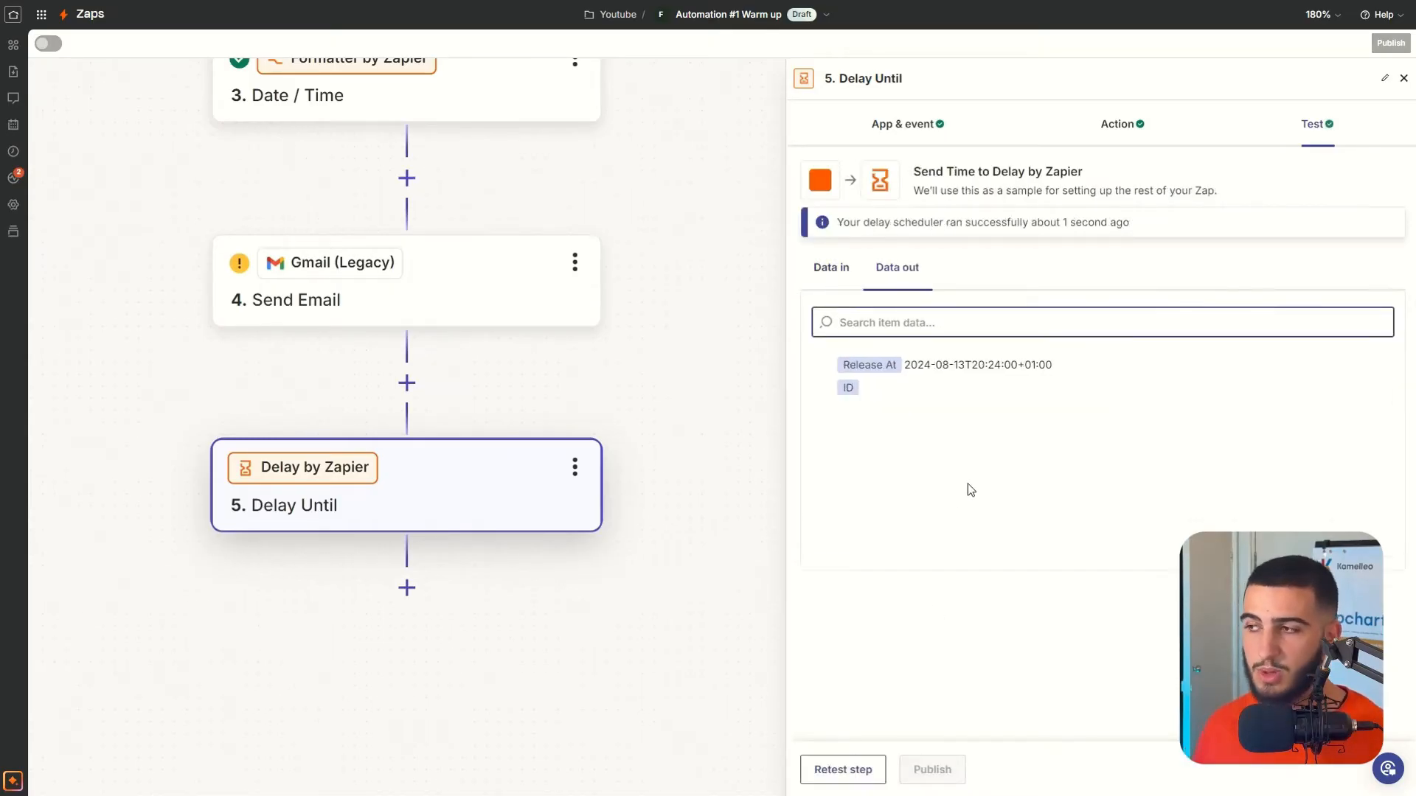
mouse_move(973, 368)
mouse_down()
mouse_move(1055, 368)
mouse_move(969, 382)
mouse_up()
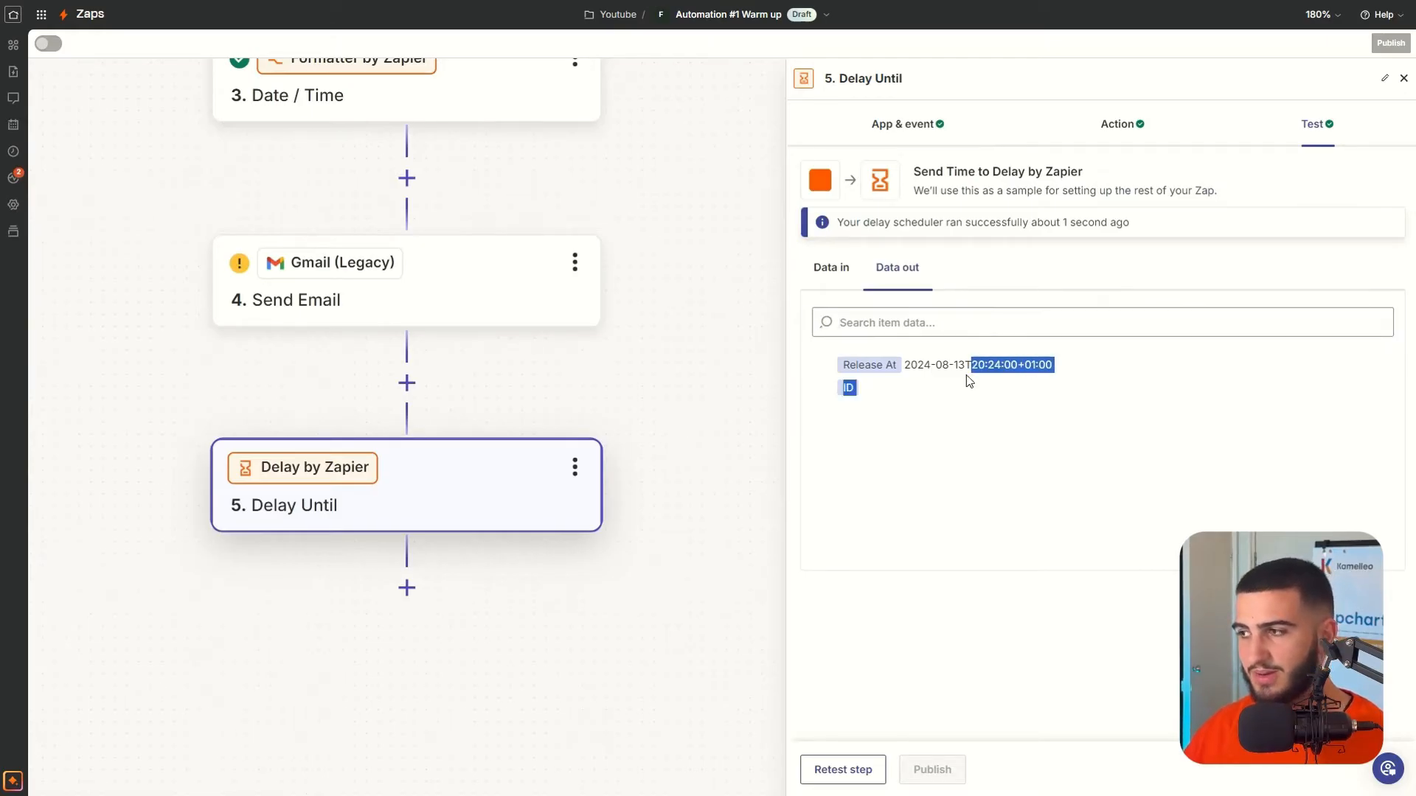
click(841, 288)
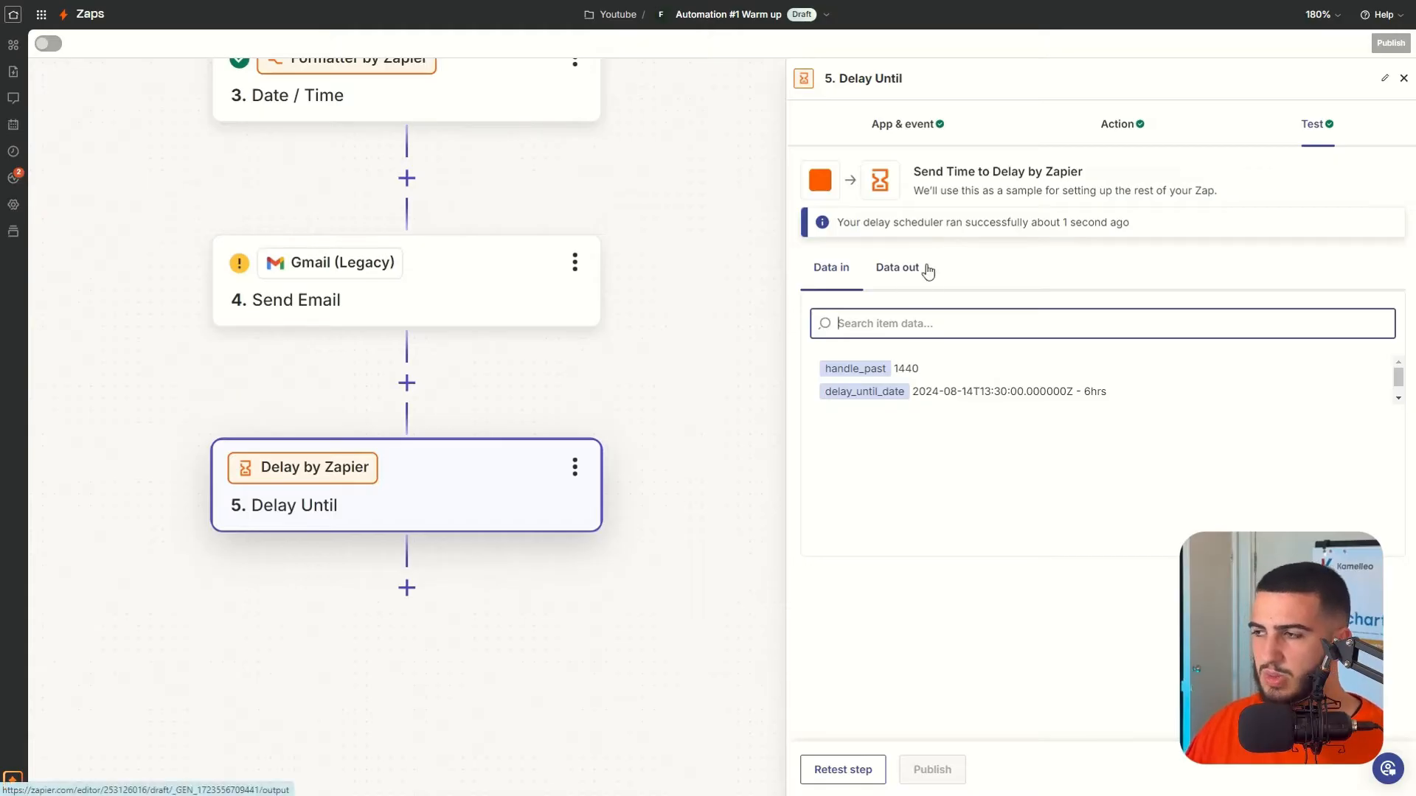
Step: Change the delay offset to "- 4hrs", retest the Delay Until step and check its release time
click(1128, 125)
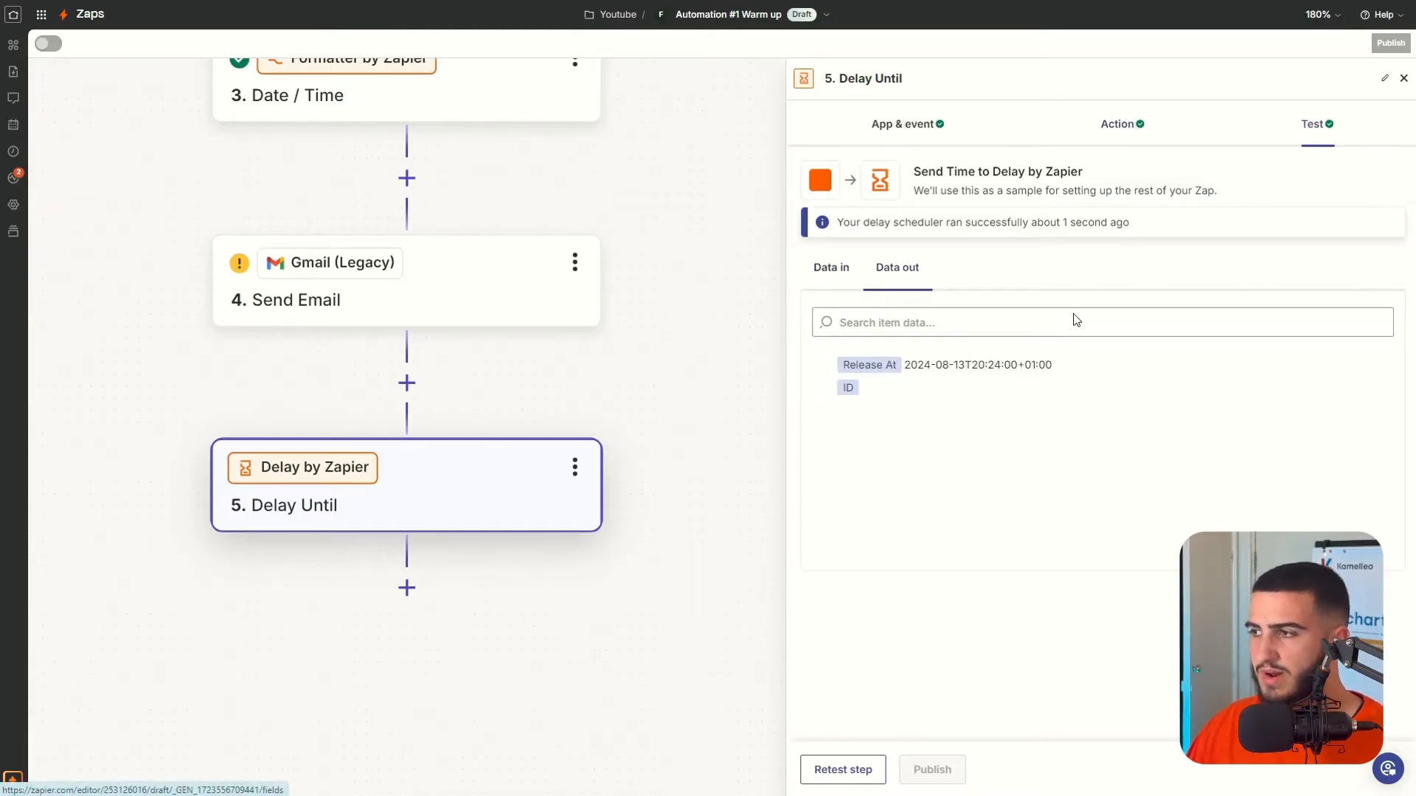
click(1125, 228)
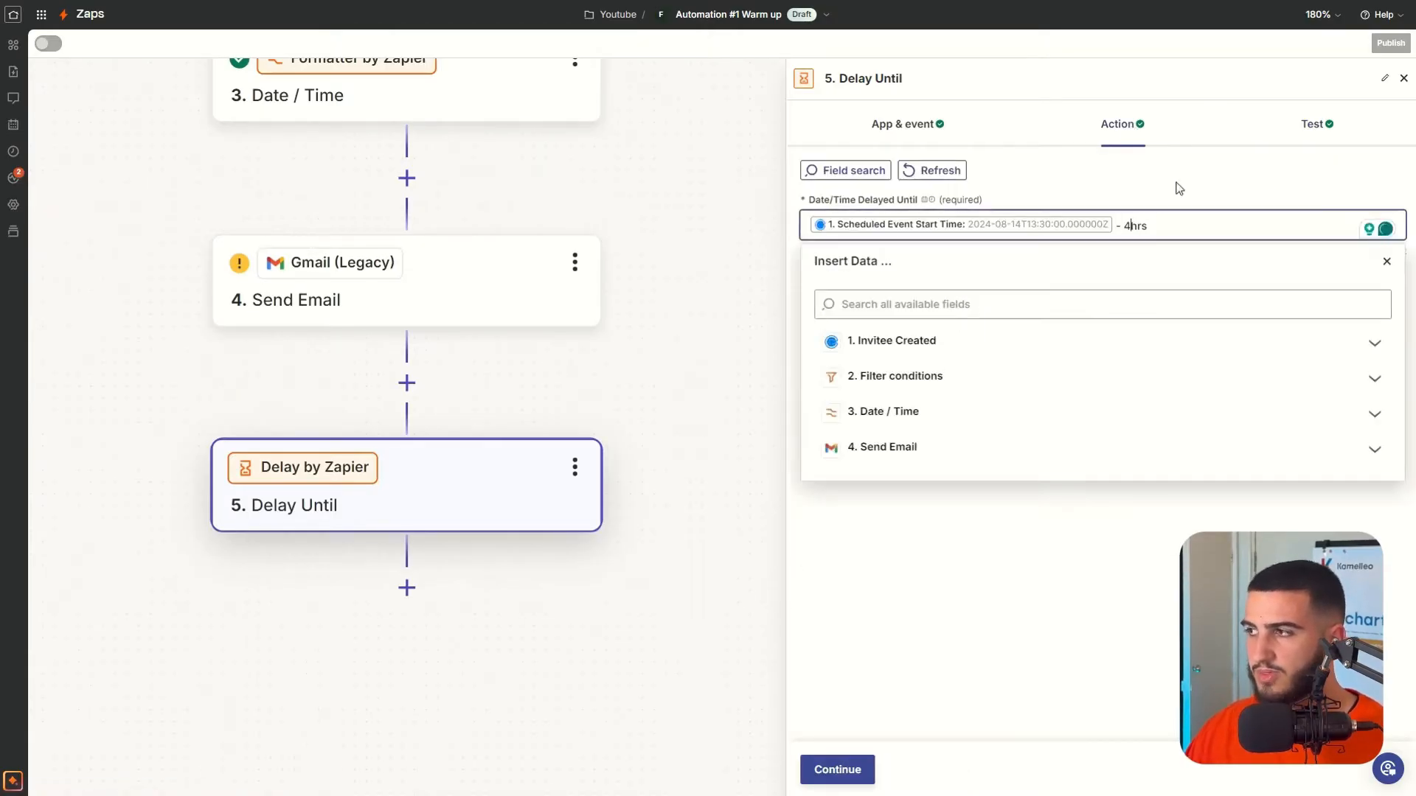
click(1312, 126)
click(843, 769)
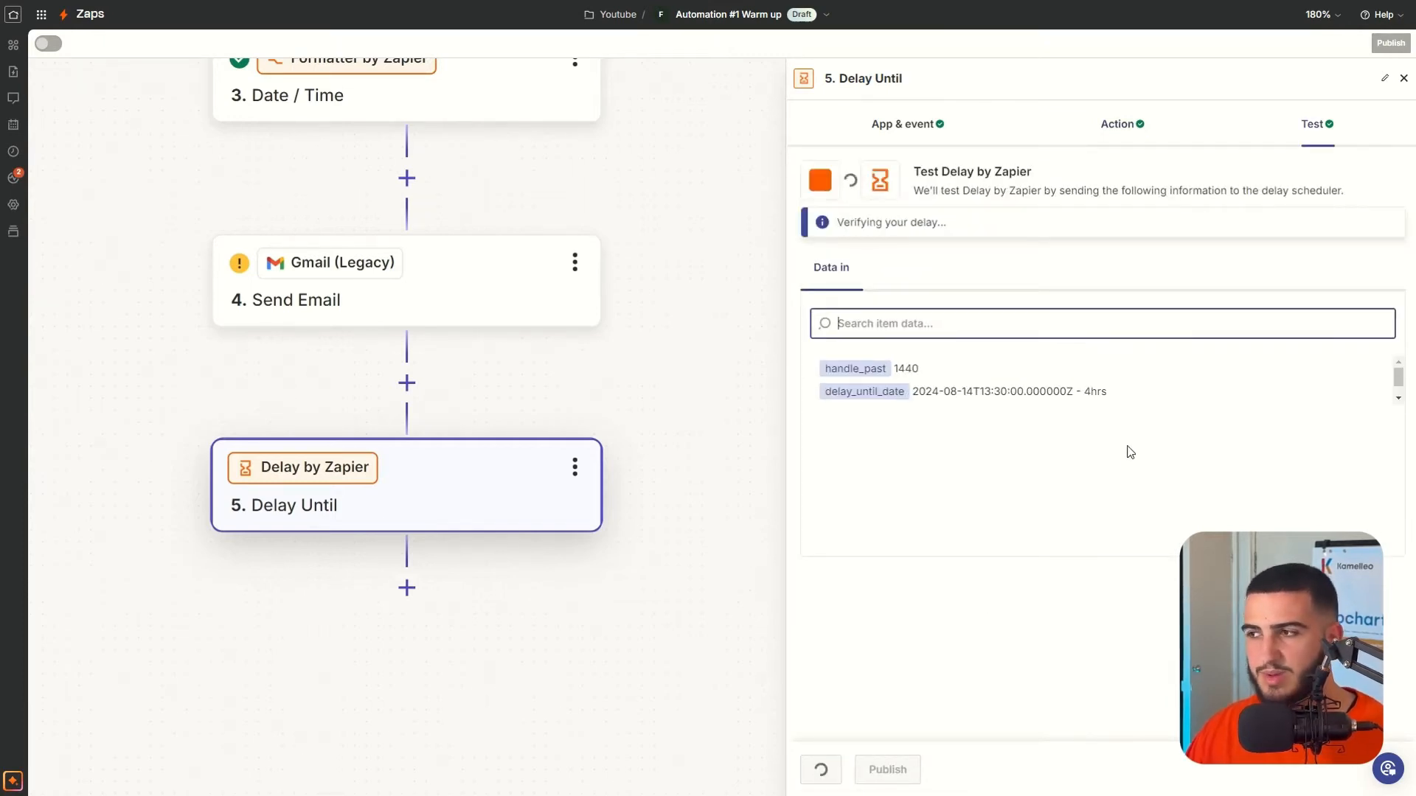
drag(966, 364, 1053, 366)
Step: Shorten the unit in the delay offset so that it reads "- 4h"
click(1119, 125)
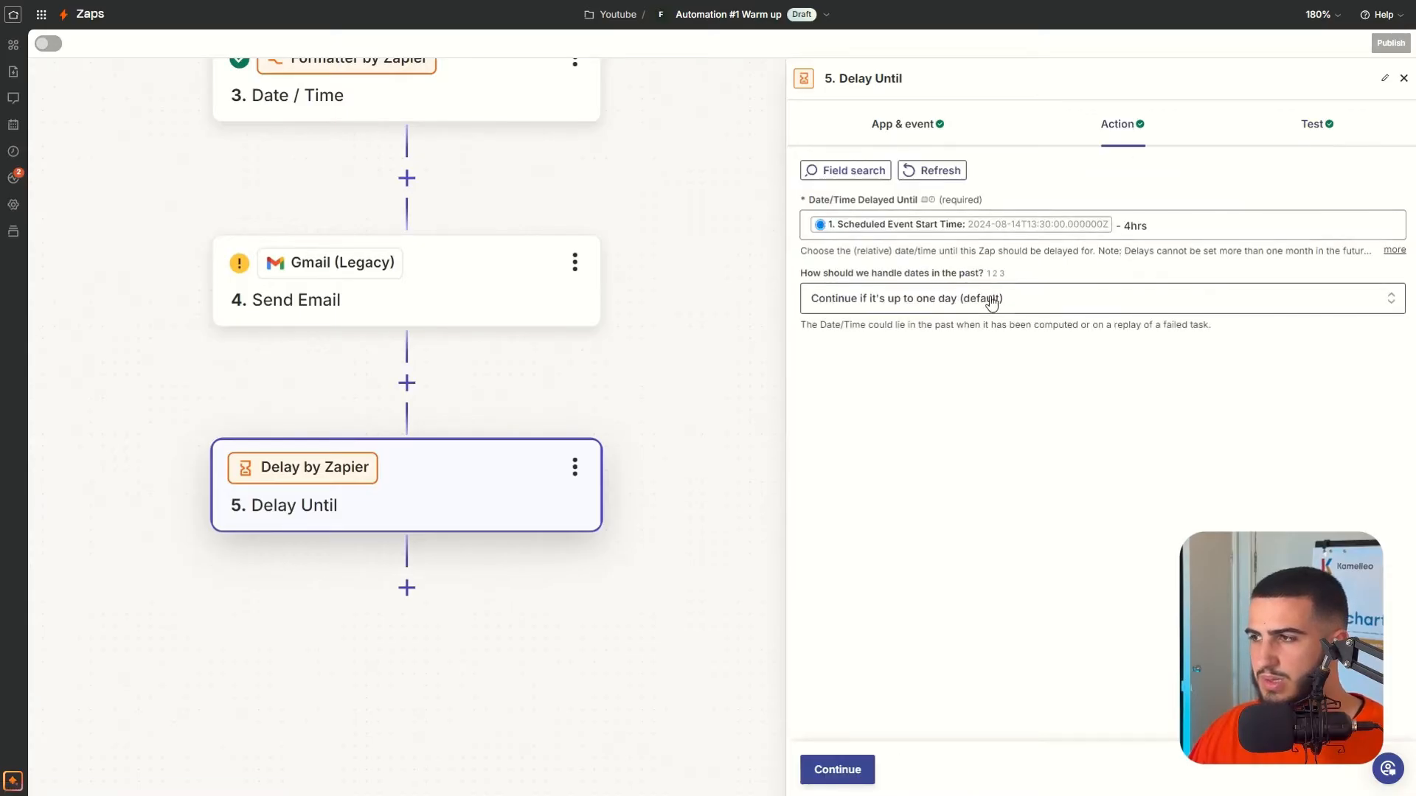
click(1174, 225)
key(BackSpace)
key(BackSpace)
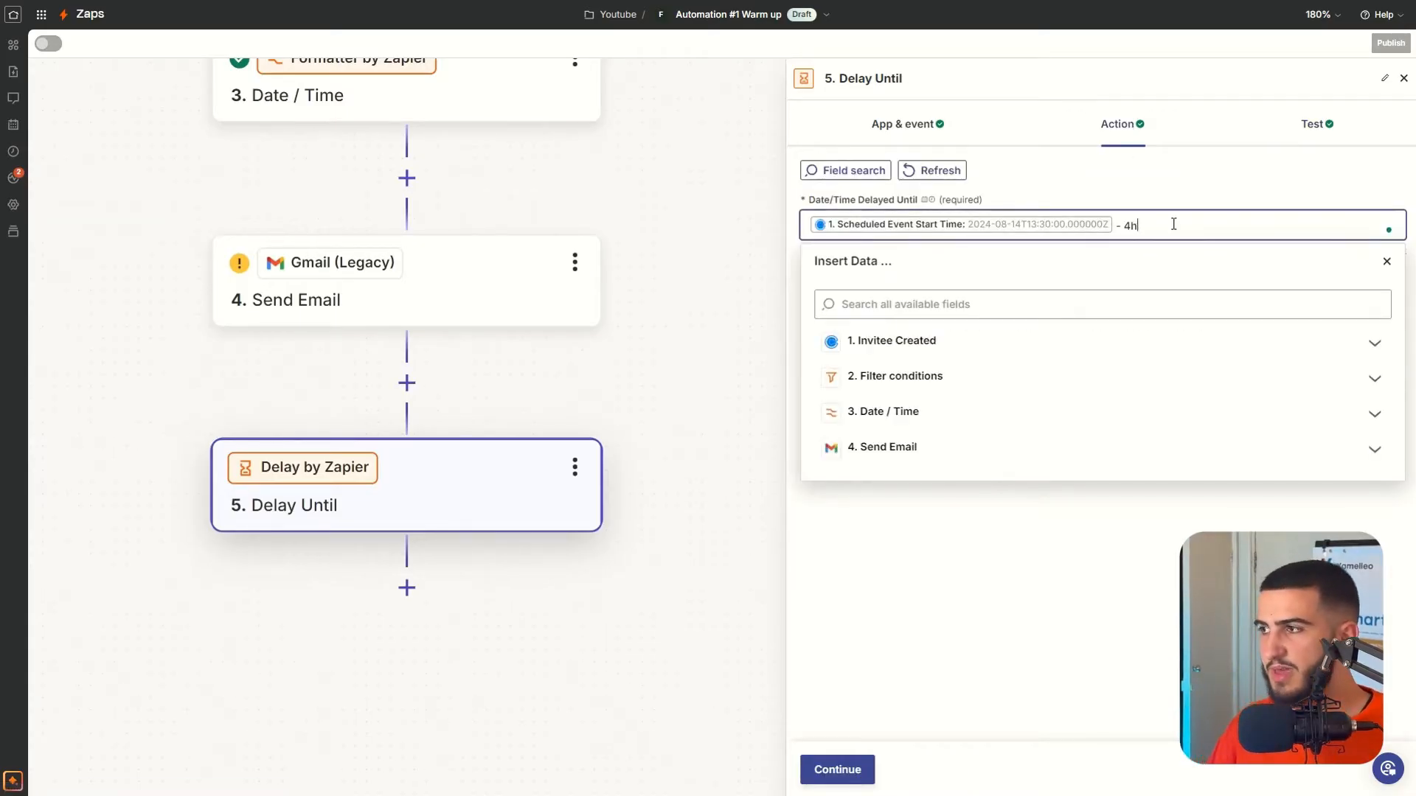
click(1150, 199)
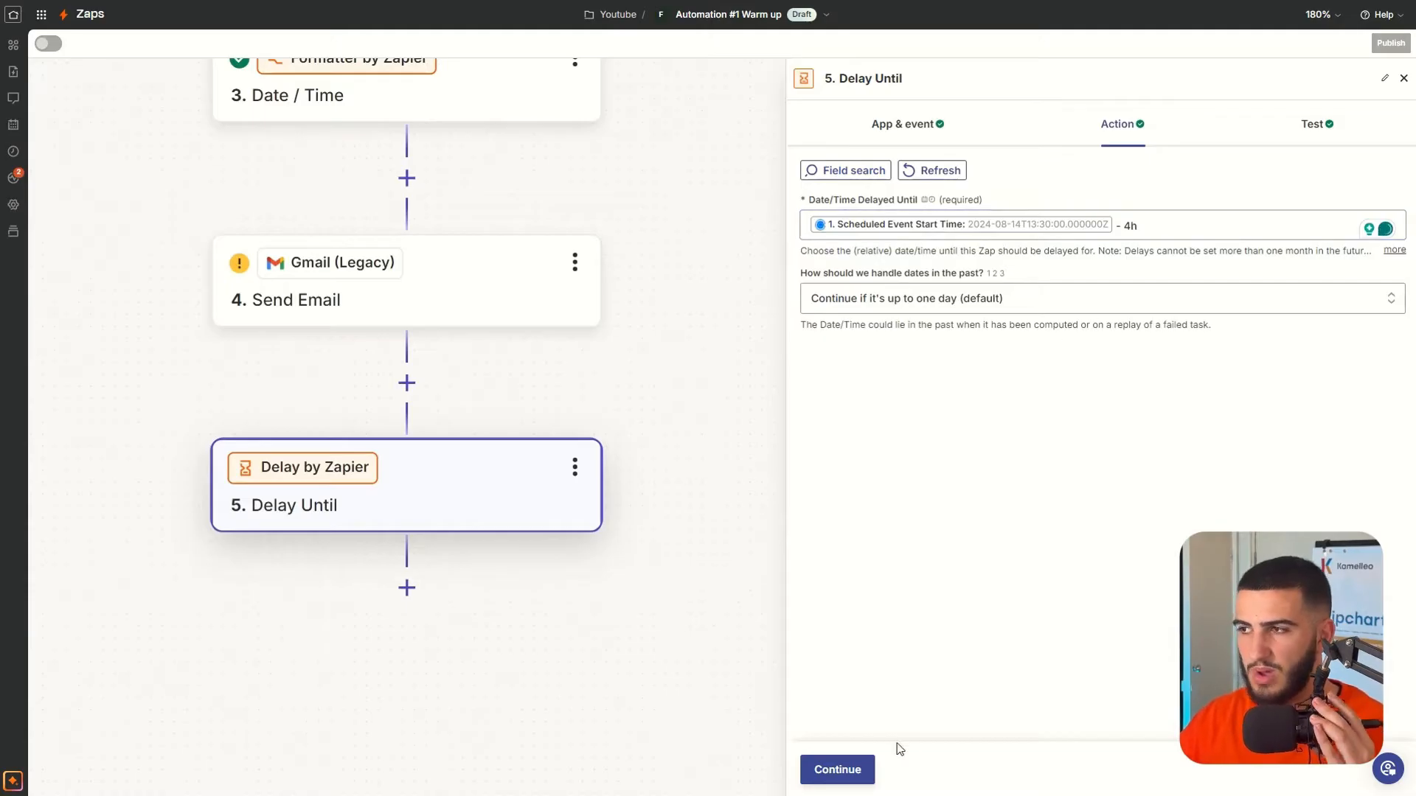
Step: Retest the Delay Until step with the shortened offset and compare its input data with the release time
click(838, 769)
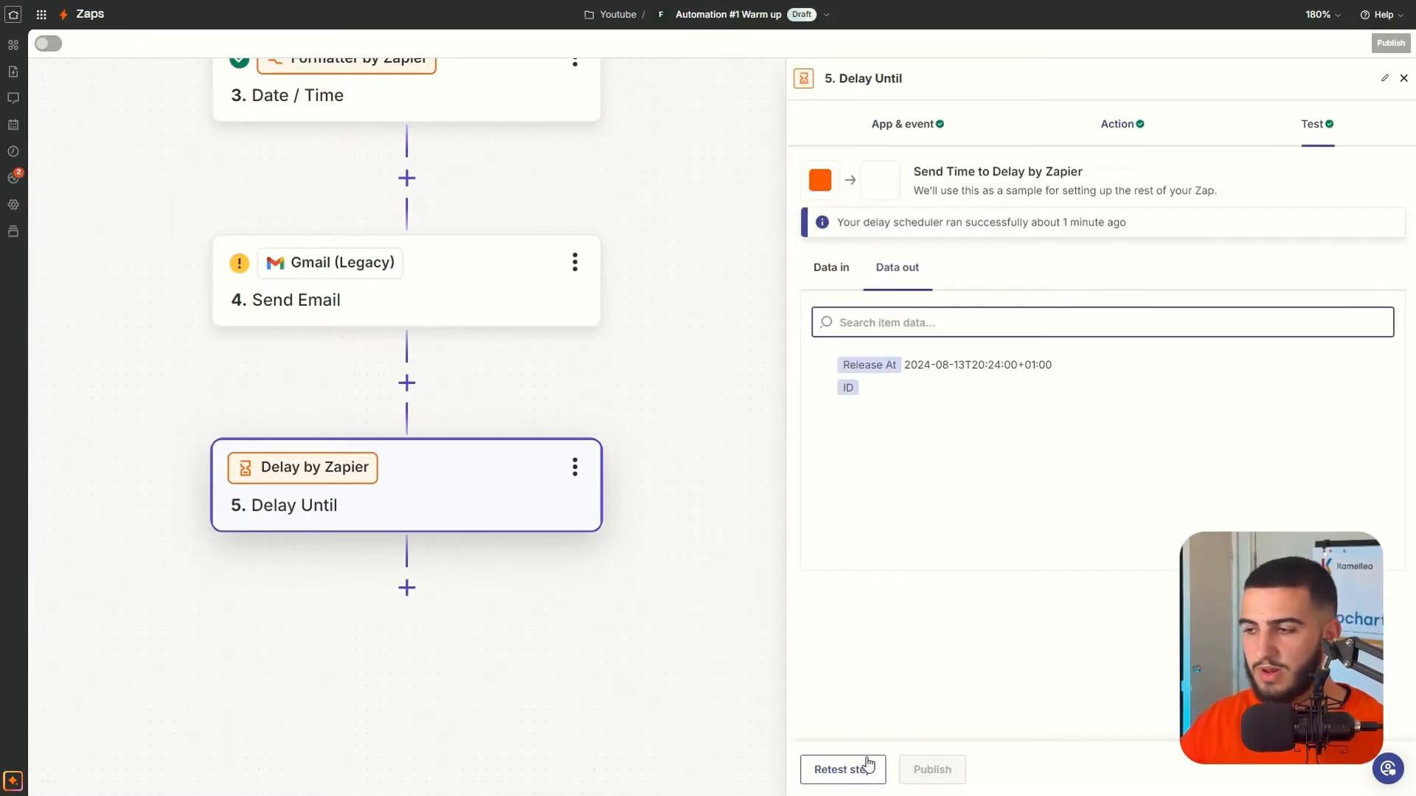
drag(971, 364, 1045, 366)
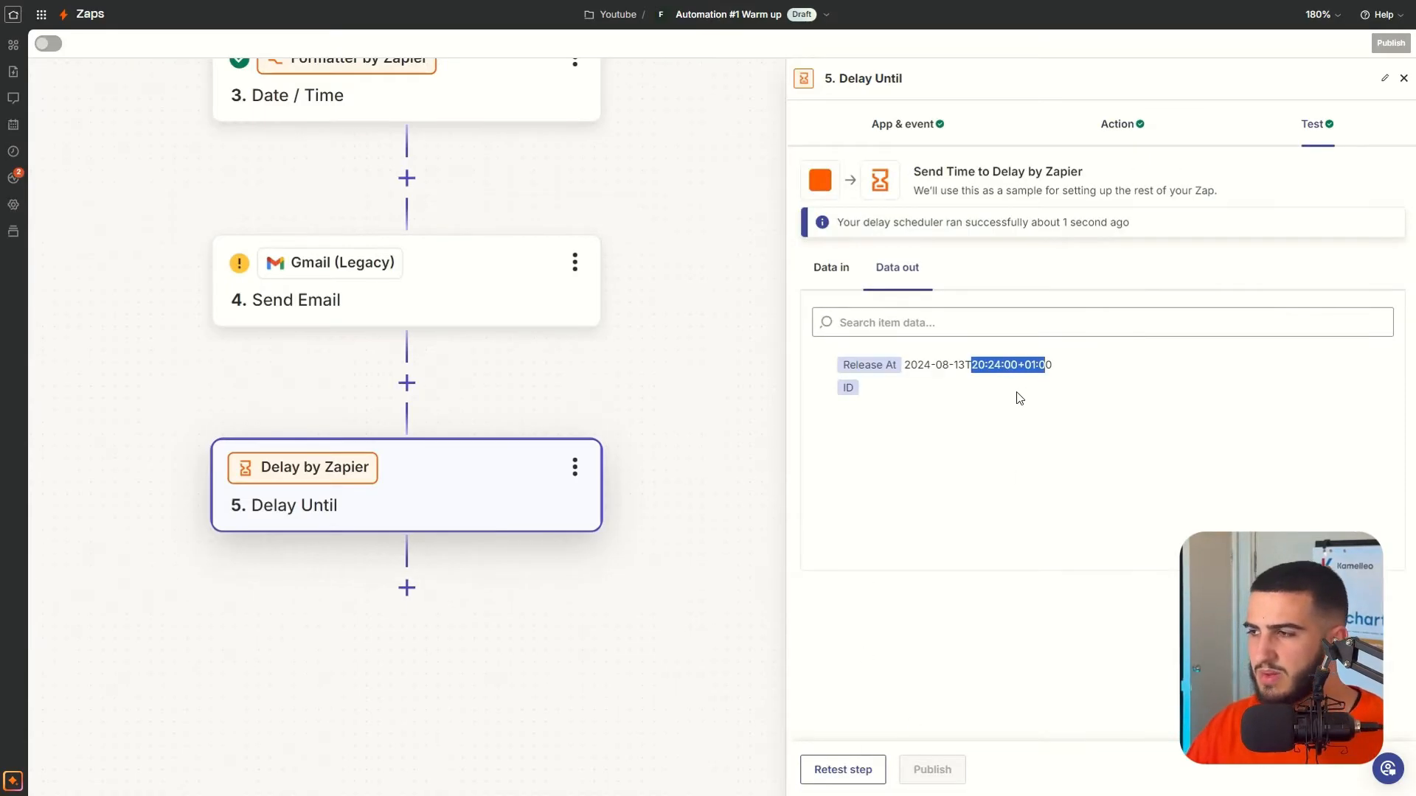
click(1019, 399)
click(849, 279)
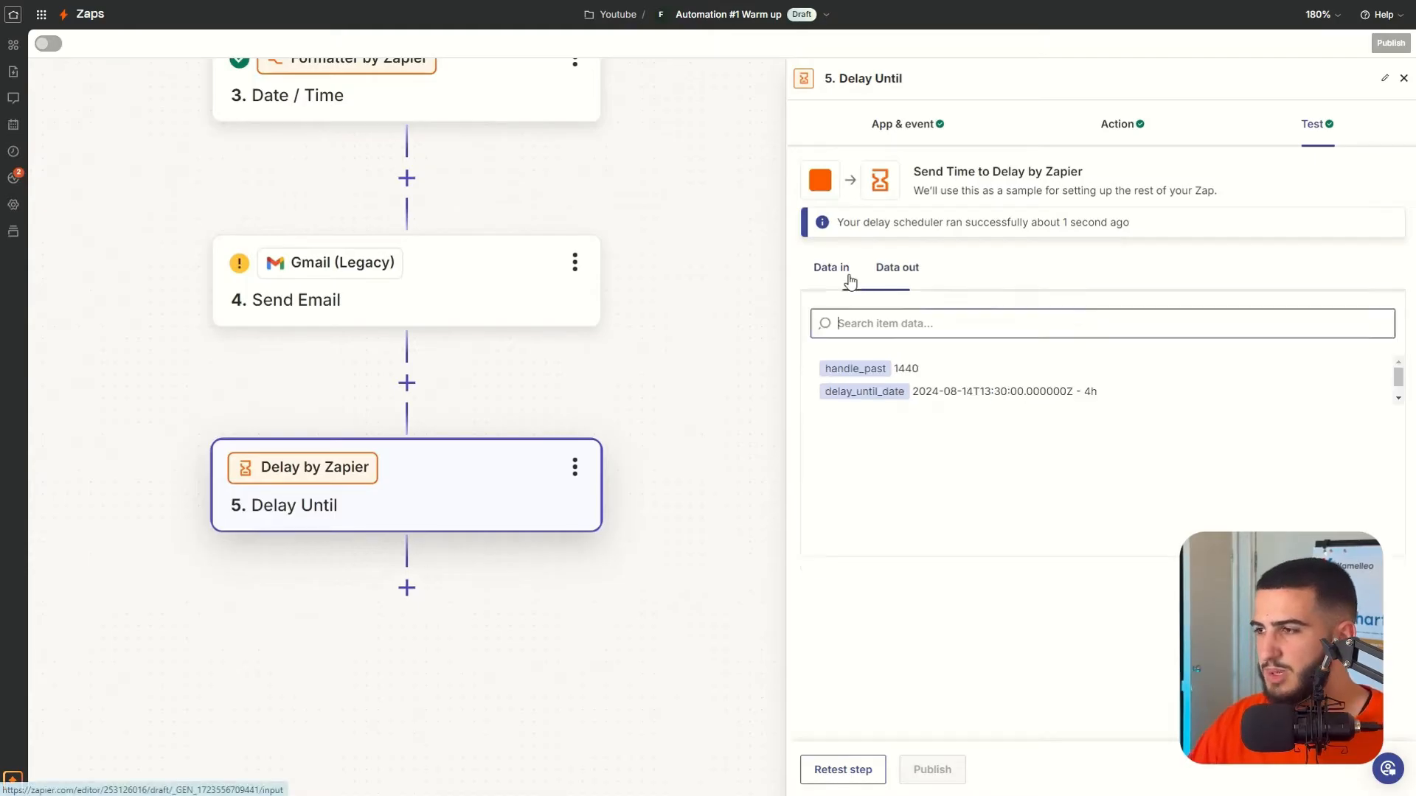
click(900, 278)
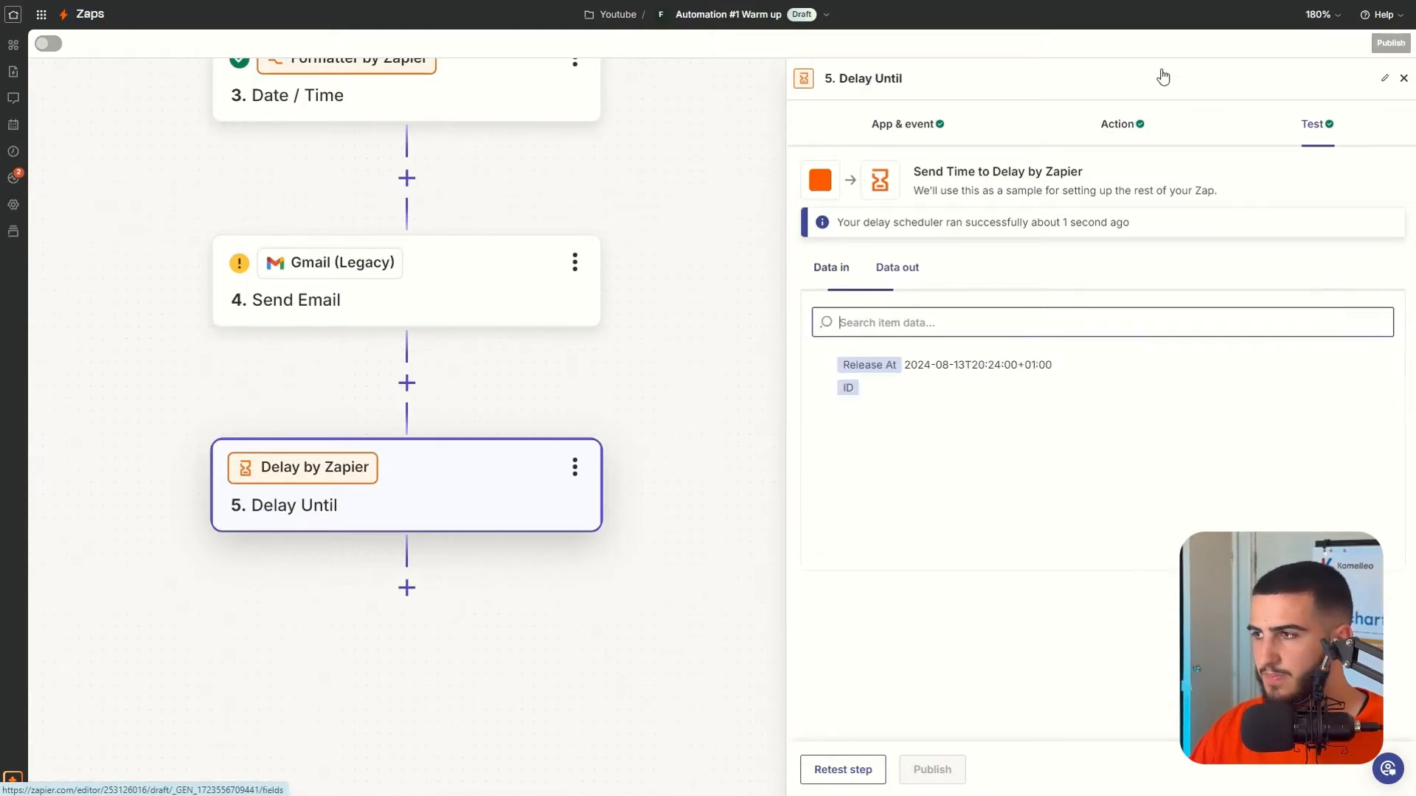
Step: Remove the space in the delay offset to make it "-4h" and set the handling of past dates to Always continue
click(1121, 124)
click(1125, 226)
key(BackSpace)
click(1099, 298)
click(855, 590)
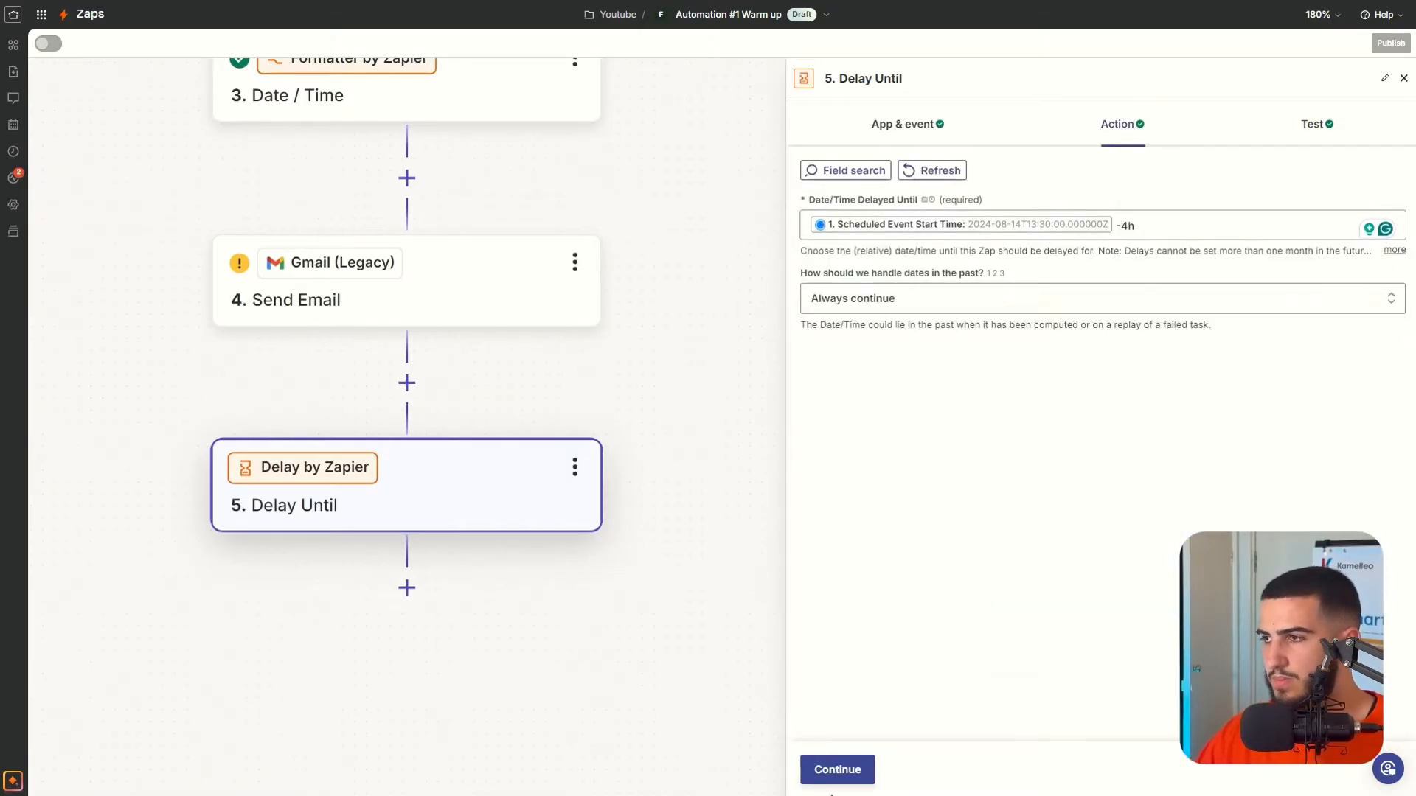
Step: Retest the Delay Until step with the revised settings and compare its input data with the release time
click(838, 770)
click(855, 769)
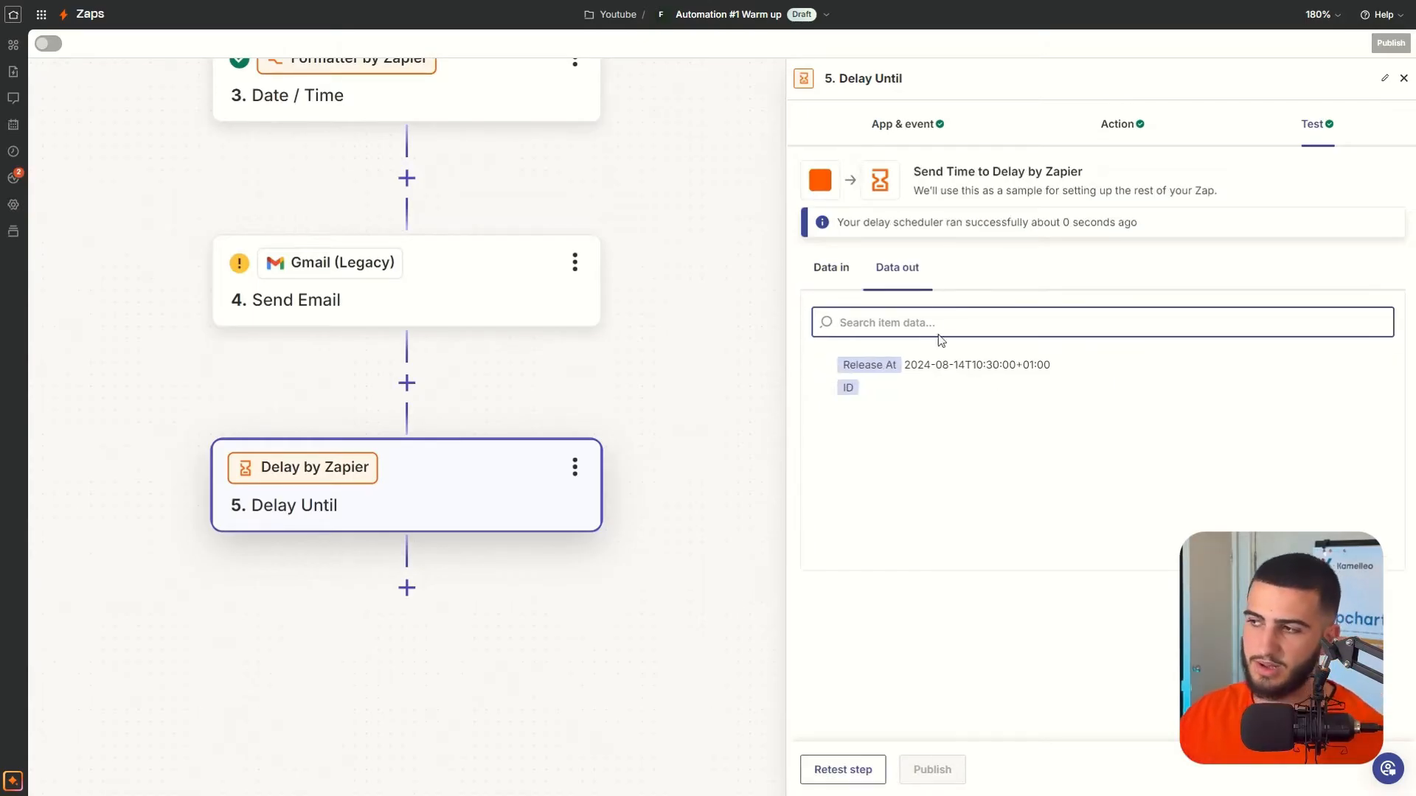
click(842, 270)
click(892, 272)
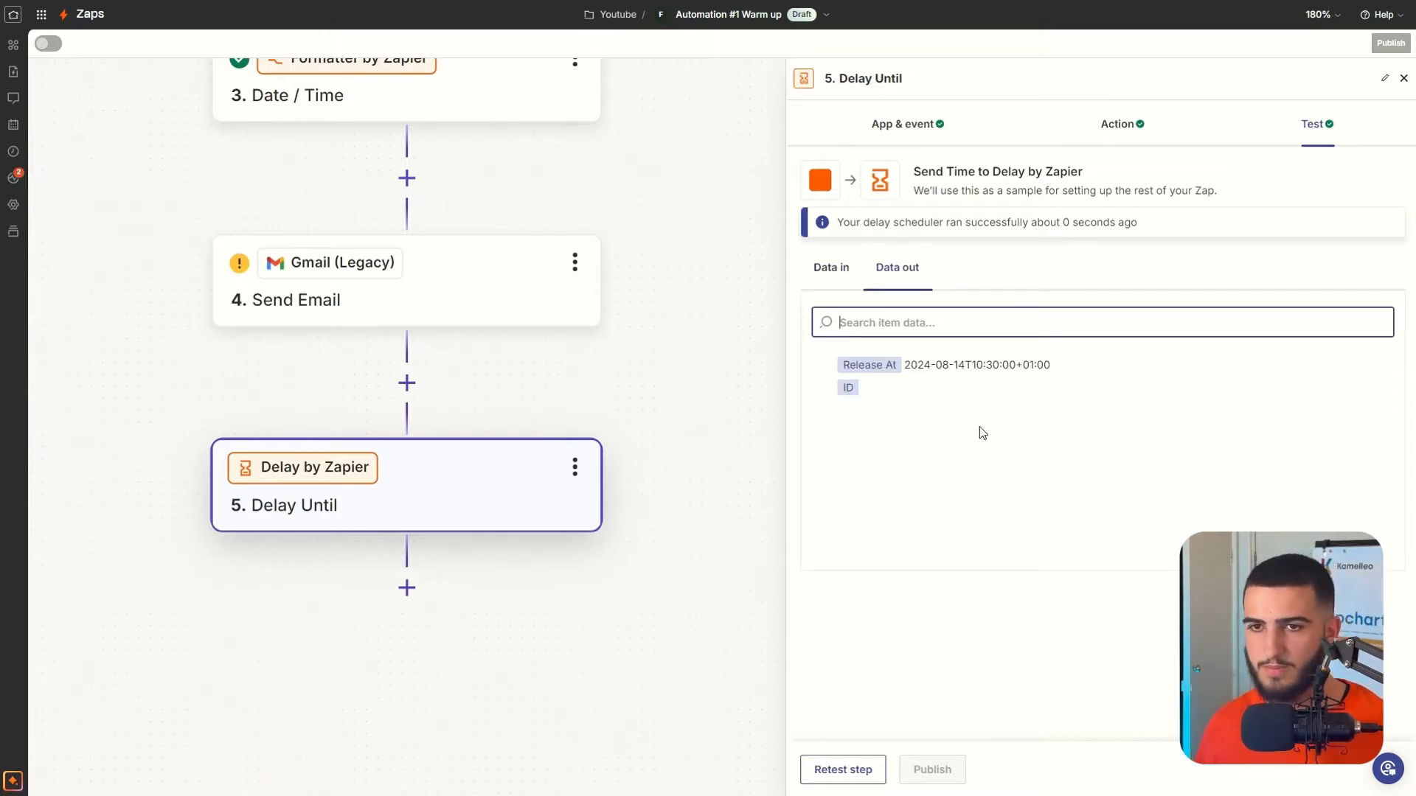
Step: Try other hour values in the Delay Until step's offset and set it back to "-4h"
click(1136, 120)
click(1128, 226)
text(123)
key(BackSpace)
key(BackSpace)
text(4)
click(1136, 201)
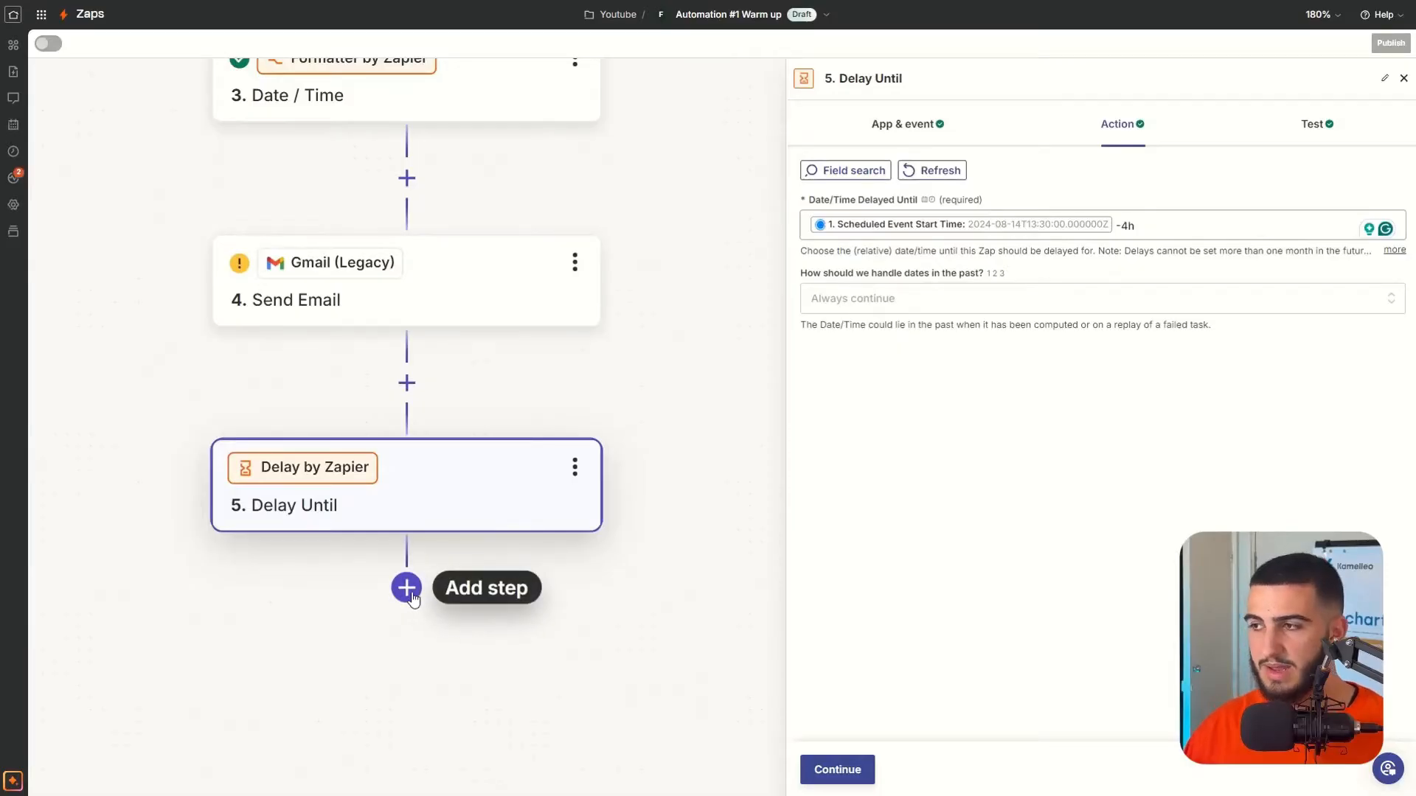
Step: Add a Gmail step after the delay with the Send Email event and keep the connected Gmail account
click(407, 586)
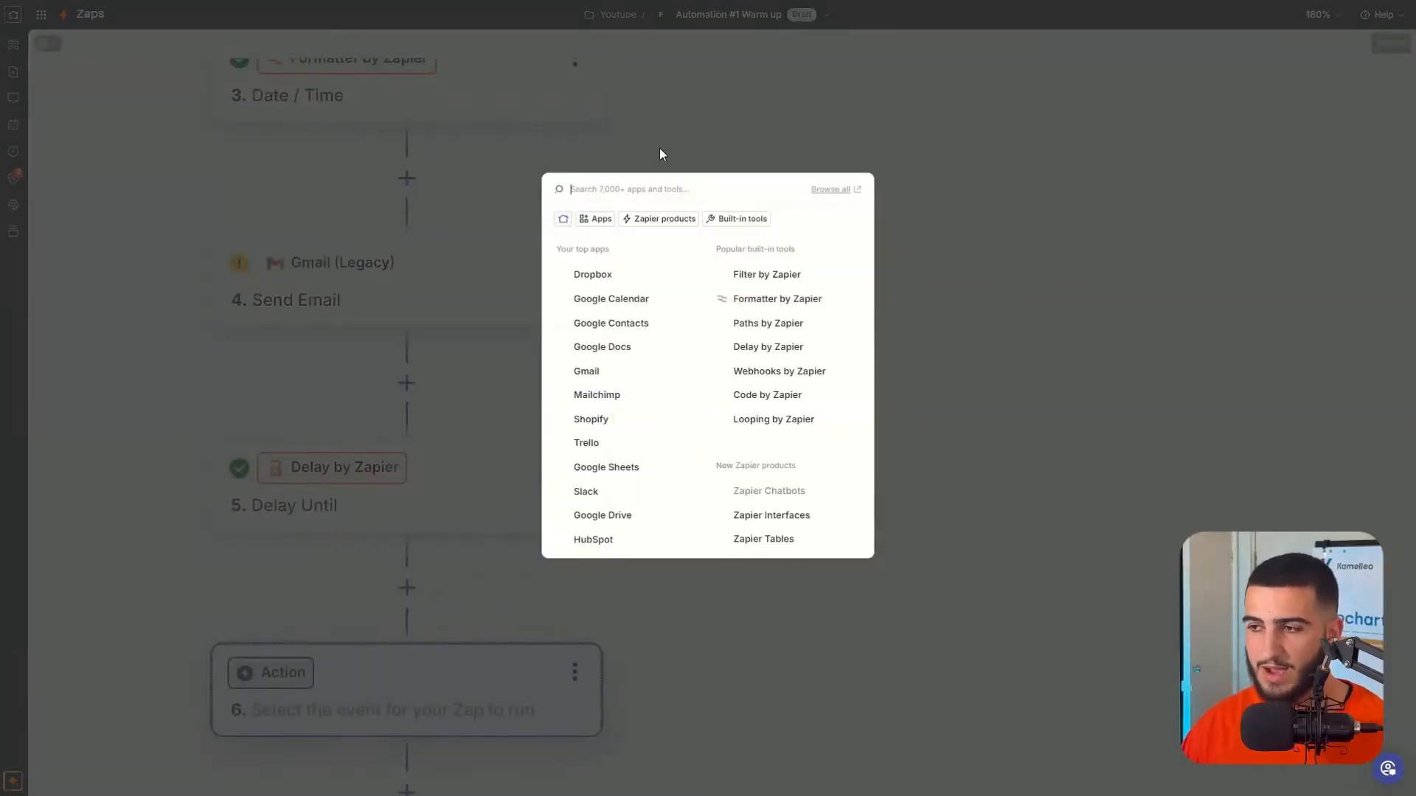
text(gmail)
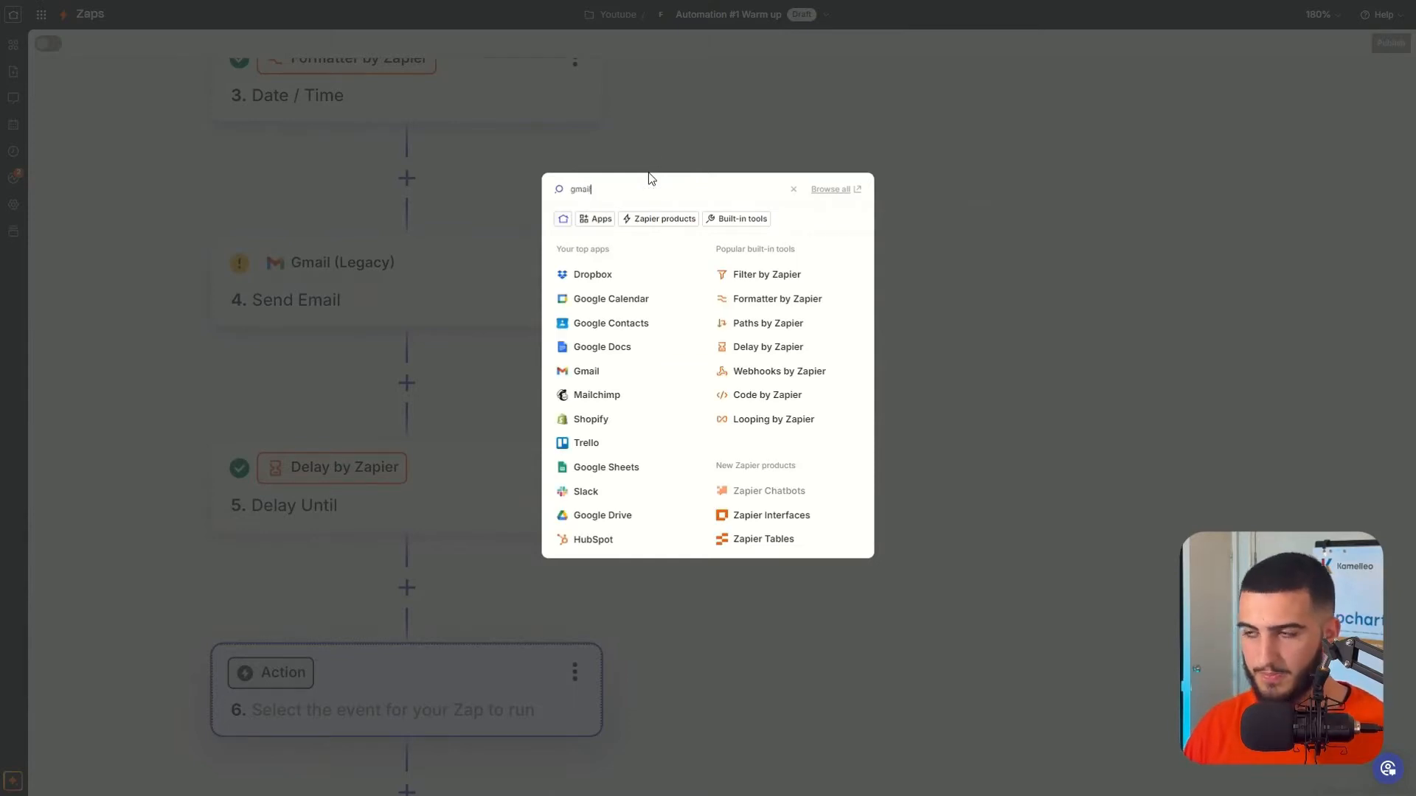
click(638, 224)
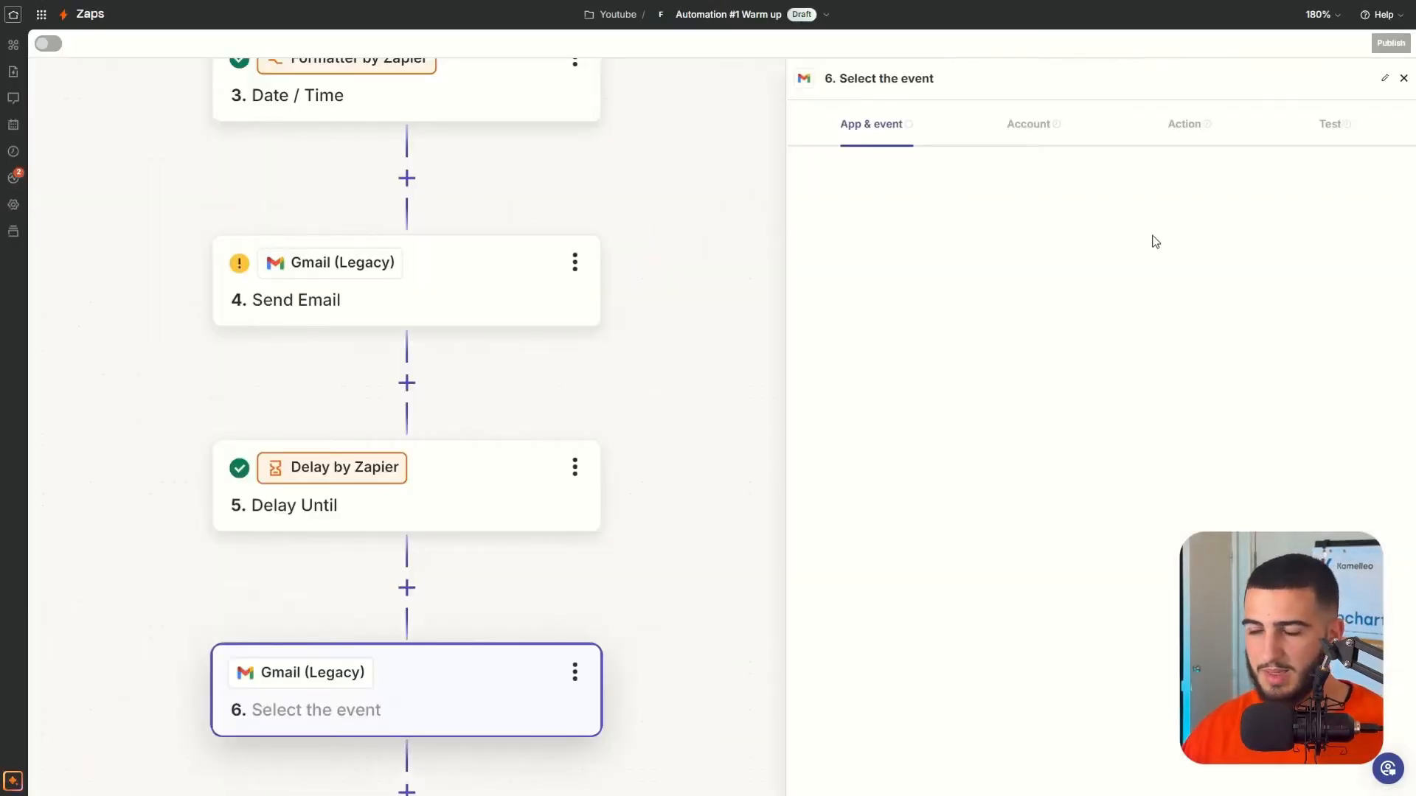
click(942, 353)
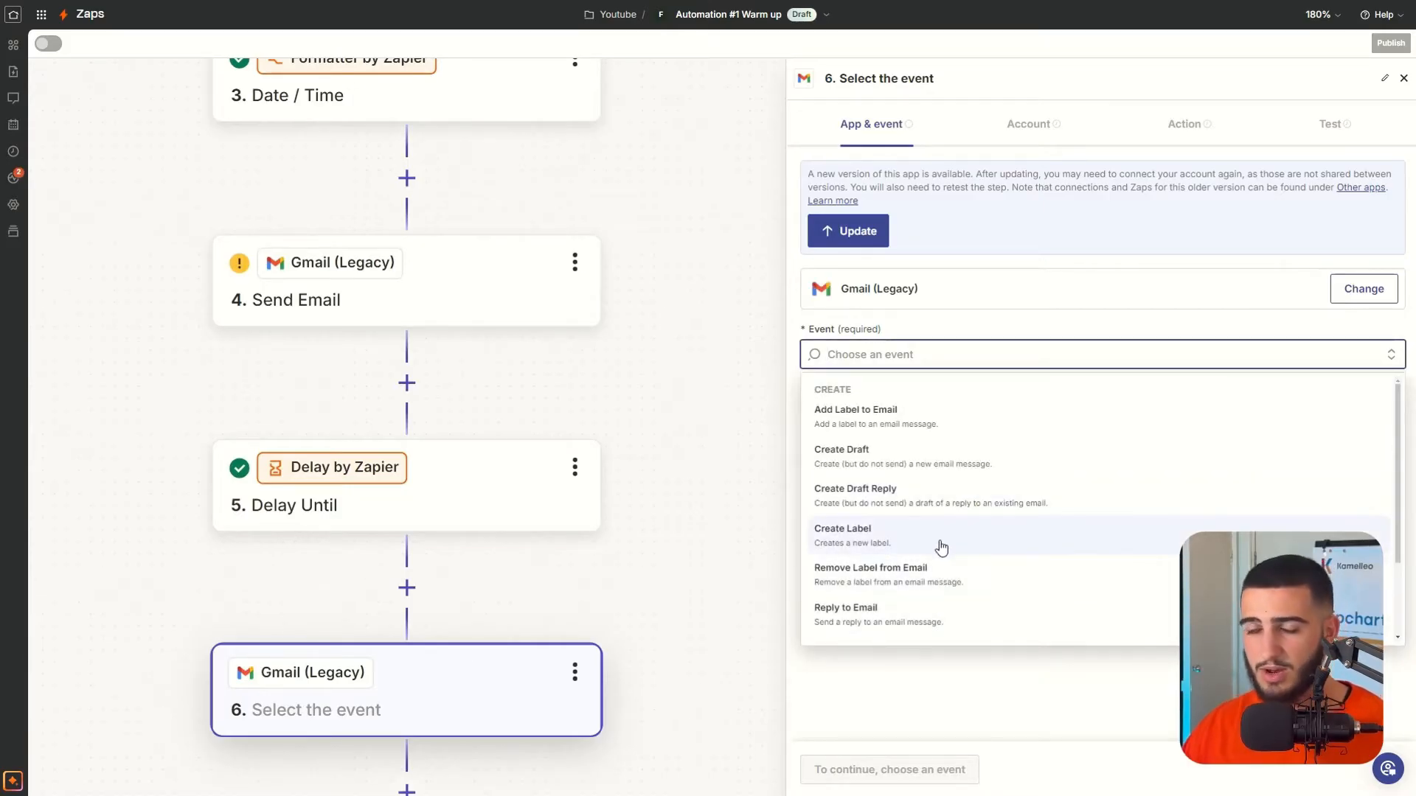
scroll(946, 542, down, 2)
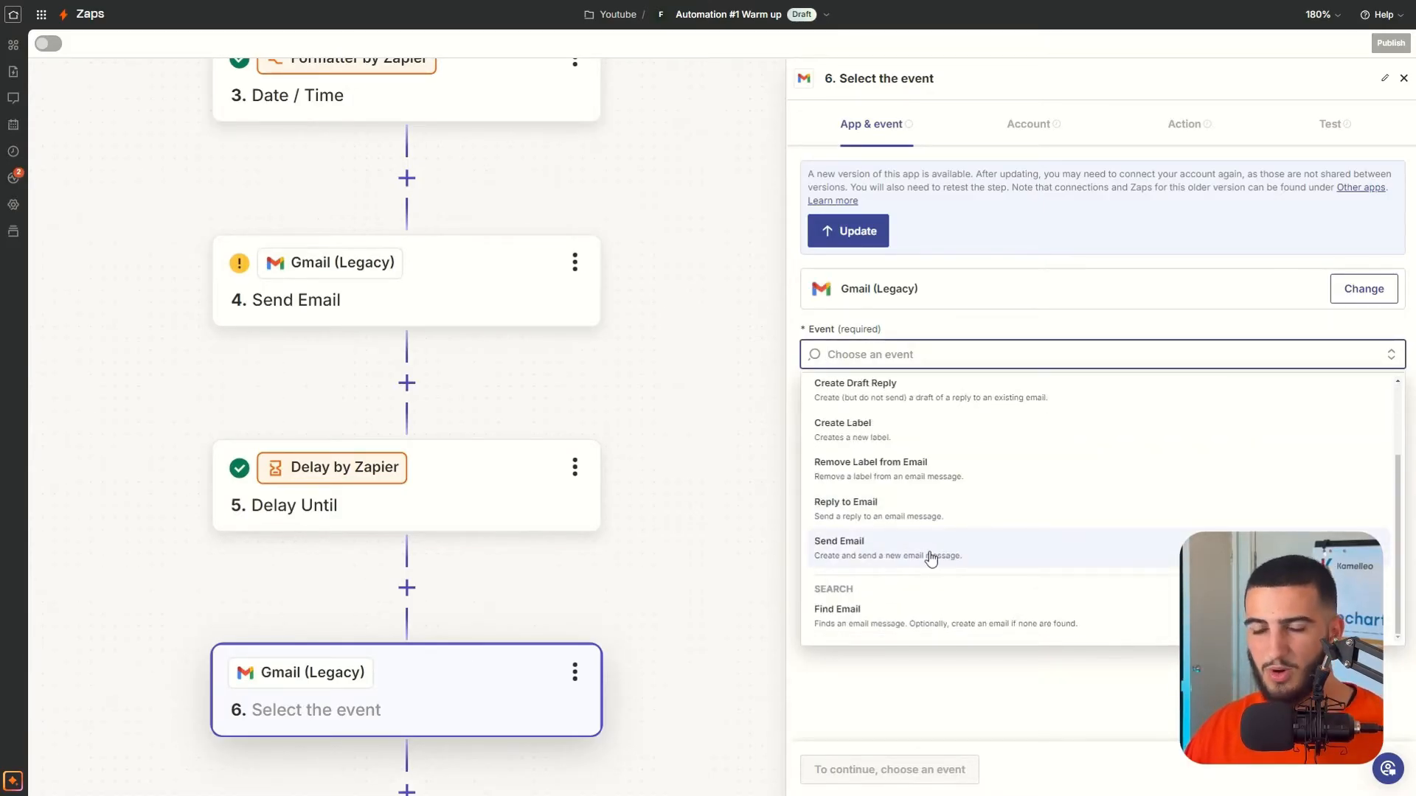
click(931, 558)
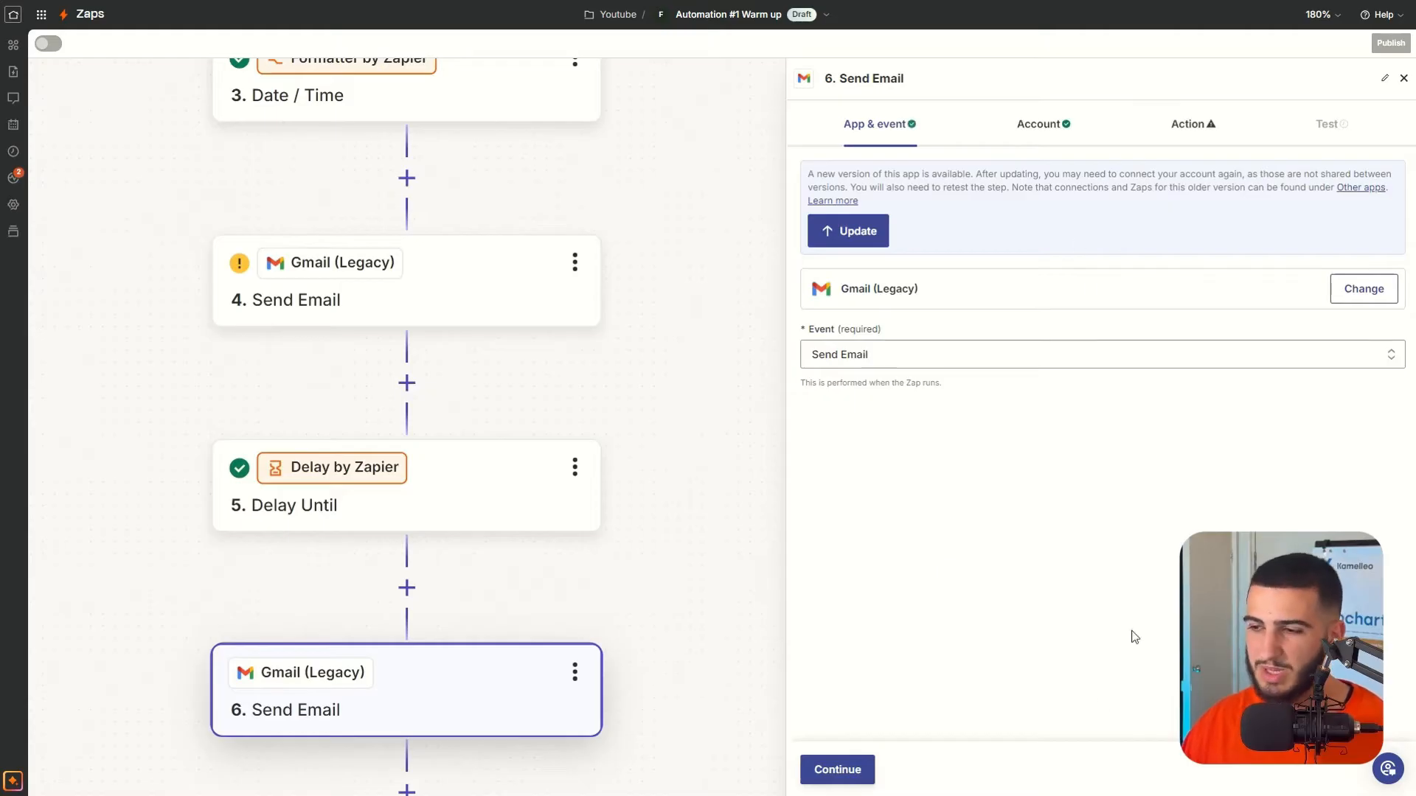
click(869, 770)
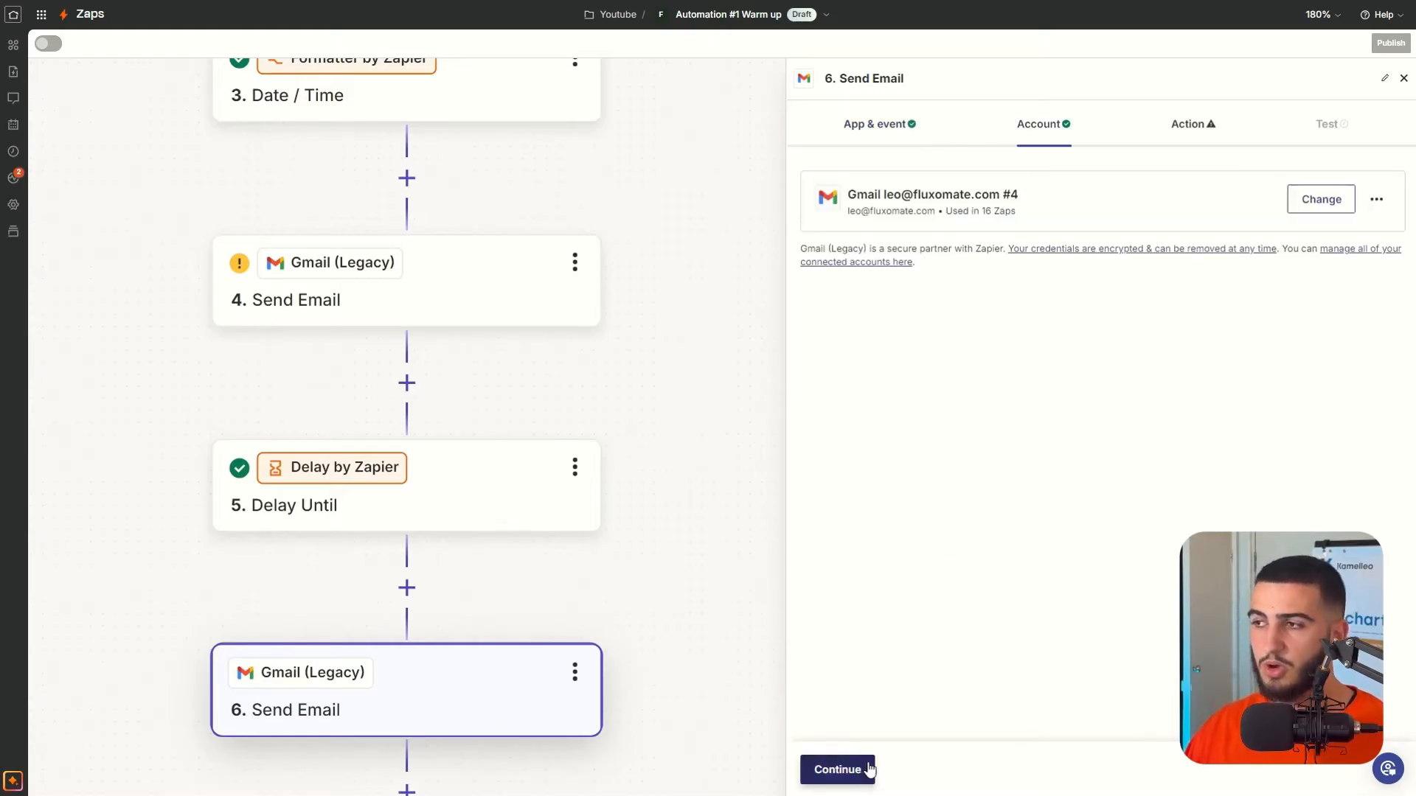
click(869, 772)
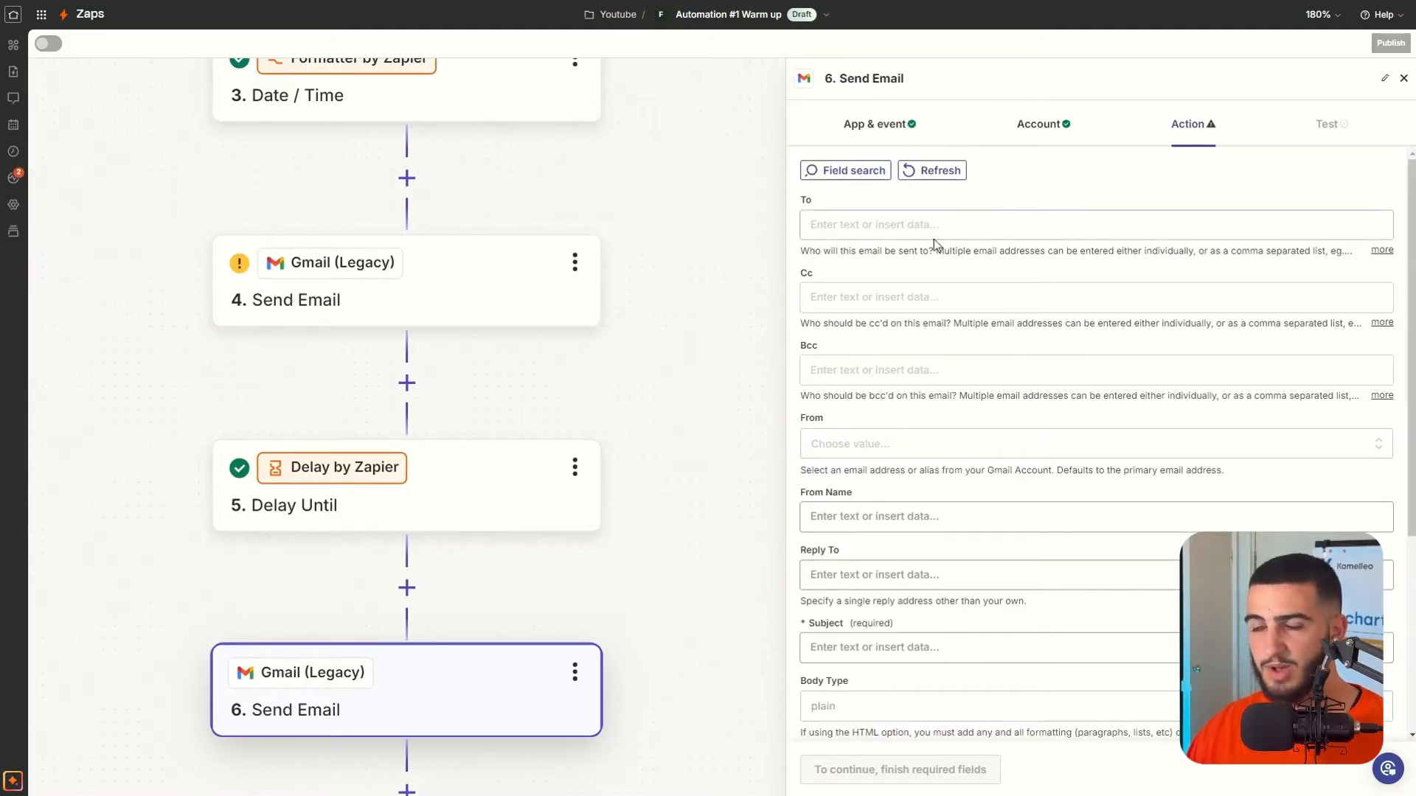
Step: Set the second email's recipient to the Invitee Email from the Invitee Created trigger
click(918, 229)
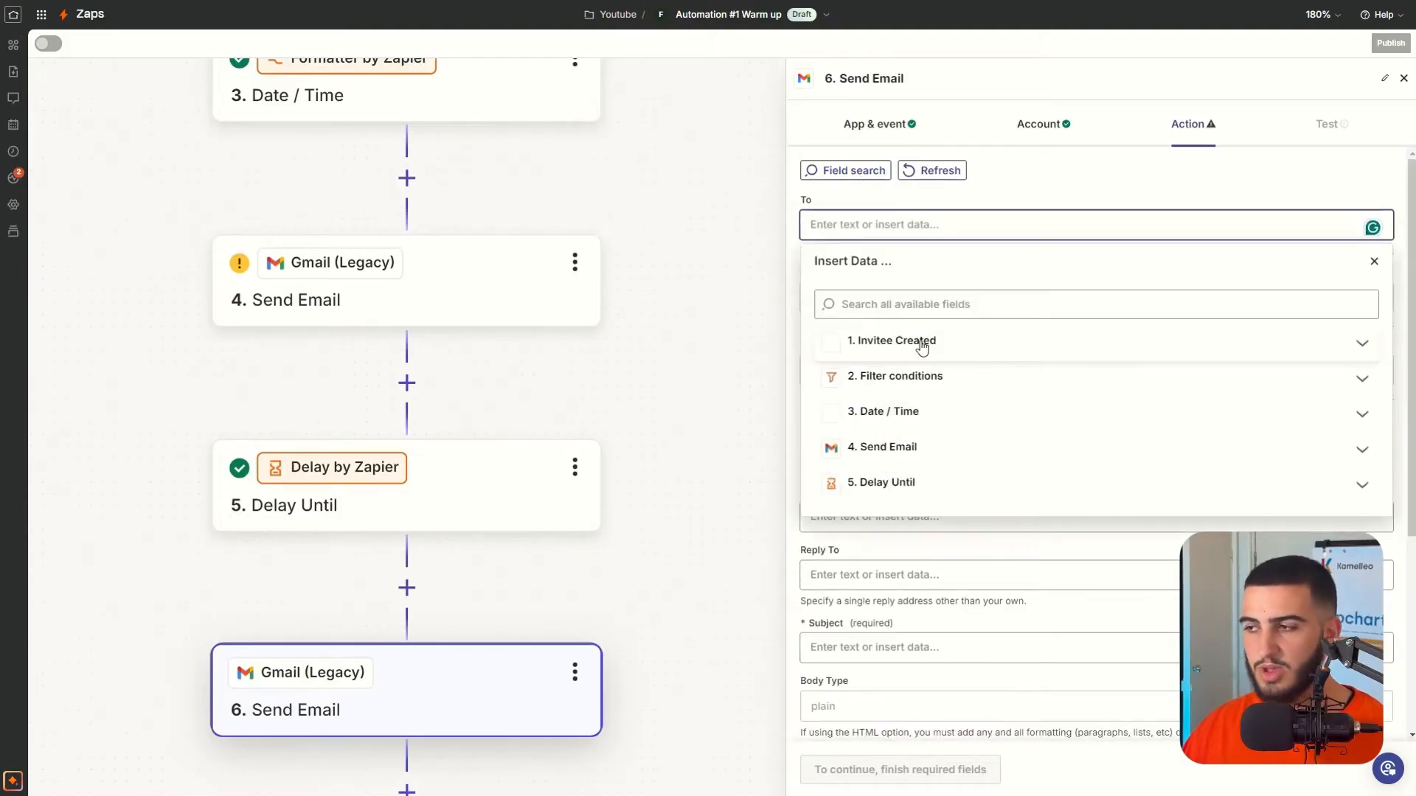
click(927, 344)
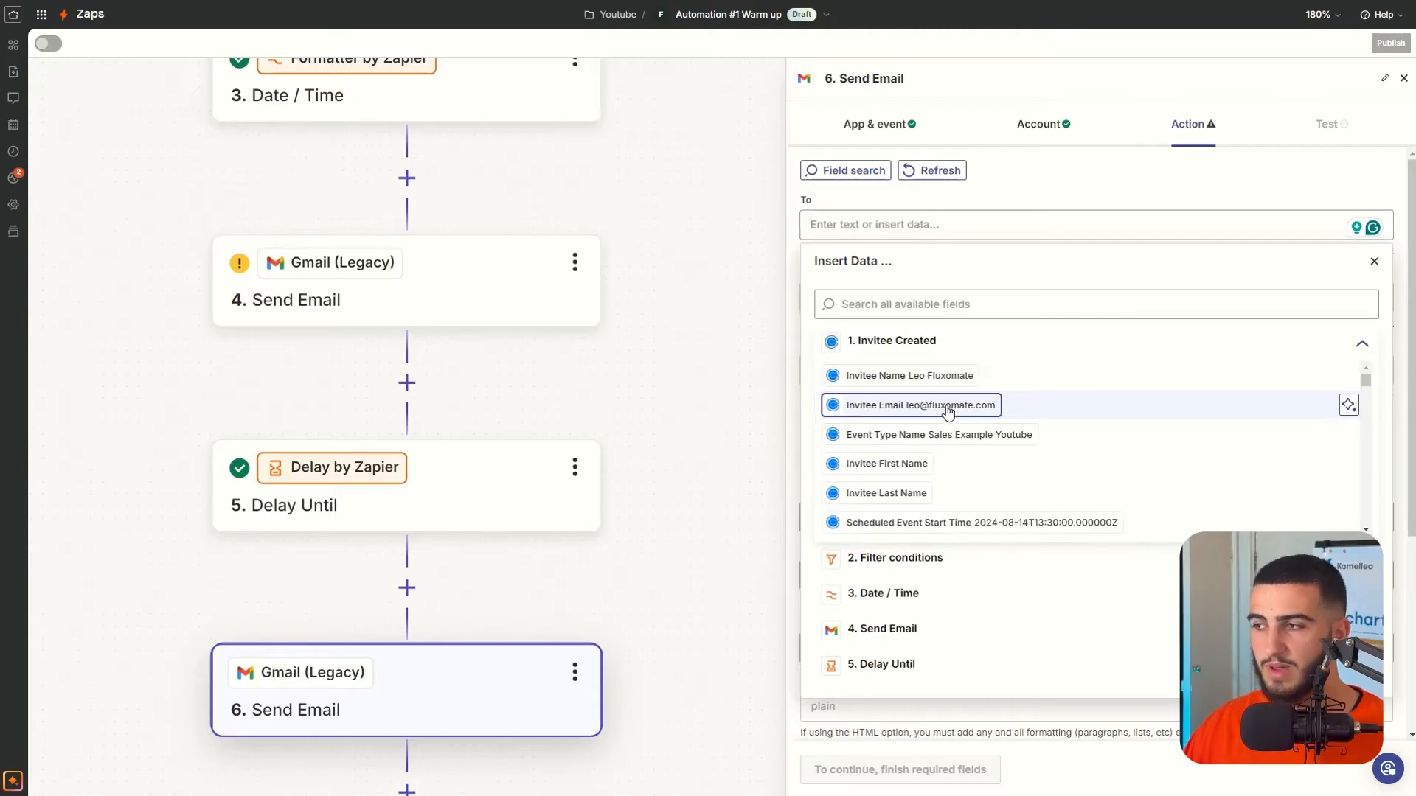
click(948, 405)
click(1019, 195)
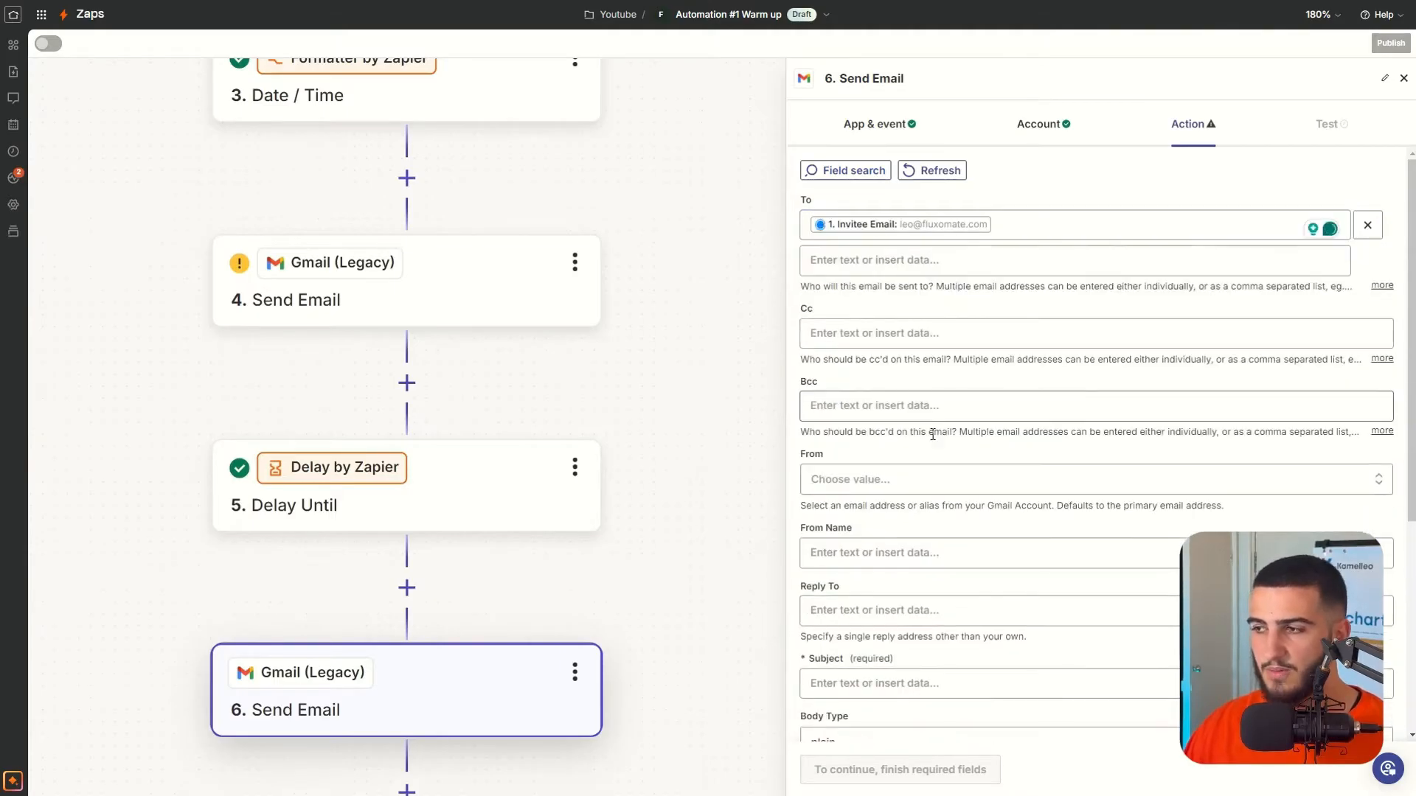
Step: Set the subject to "Nearly There" and fill the plain body with the pre-call message, four YouTube links and the Typeform link
scroll(933, 435, down, 3)
click(885, 463)
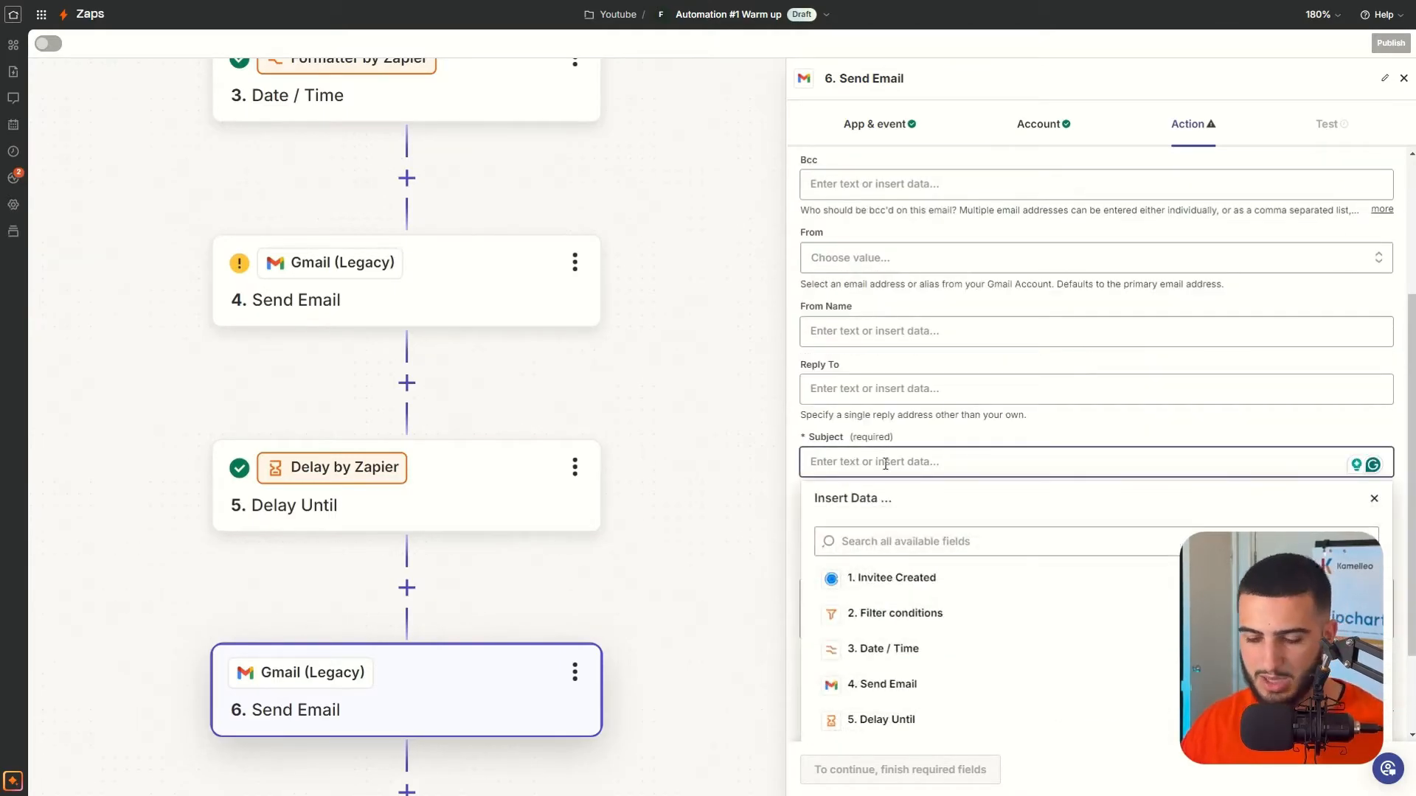
text(Nearly There)
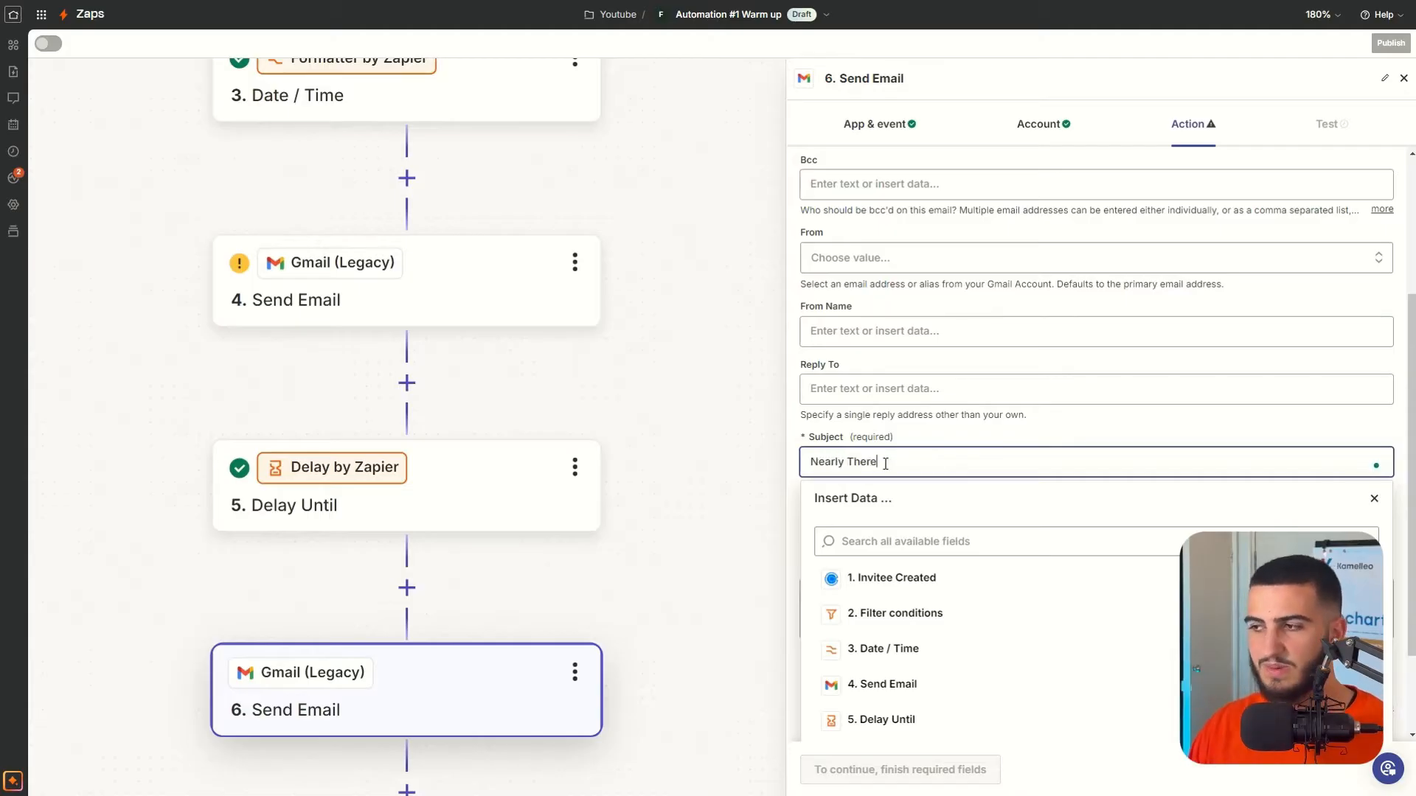
click(946, 448)
scroll(950, 464, down, 1)
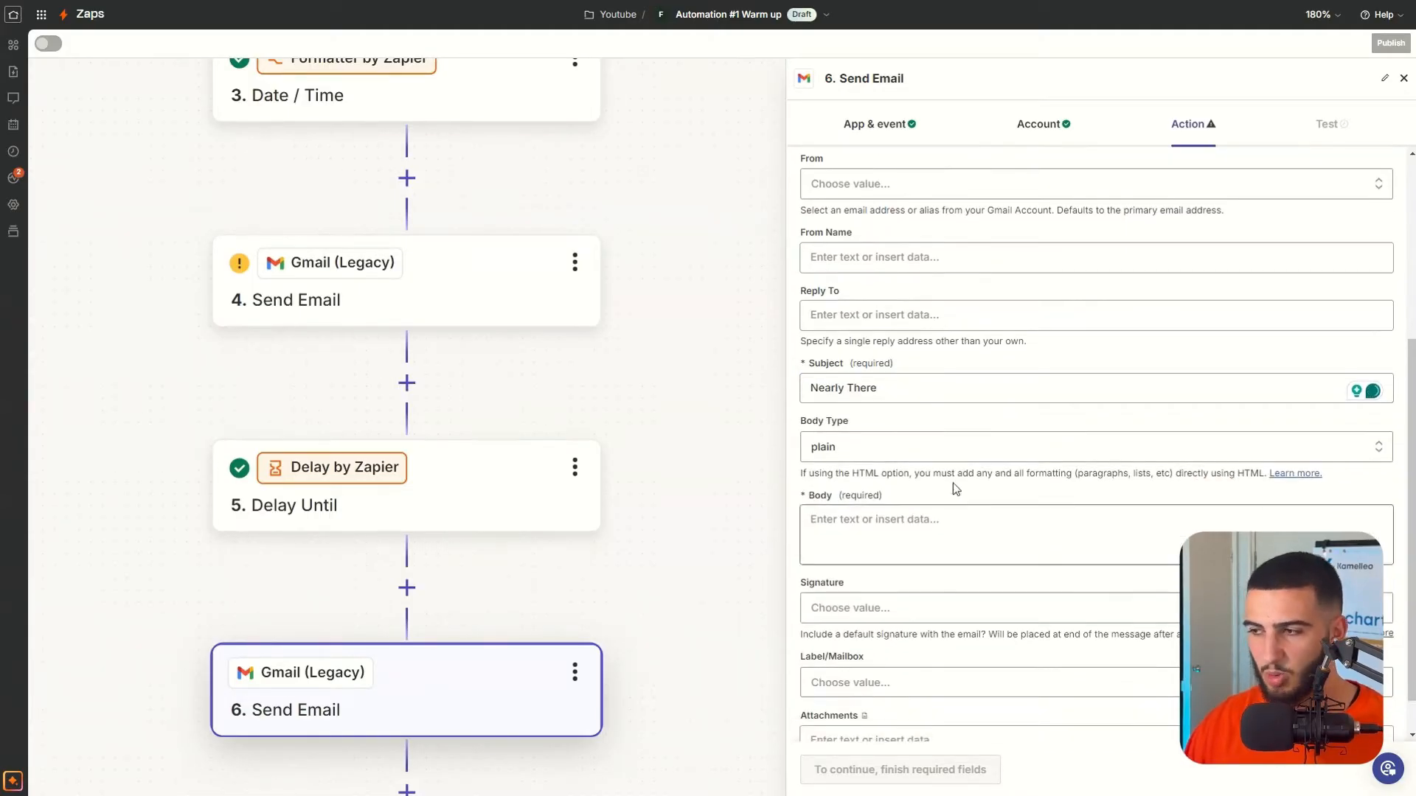
scroll(953, 546, down, 1)
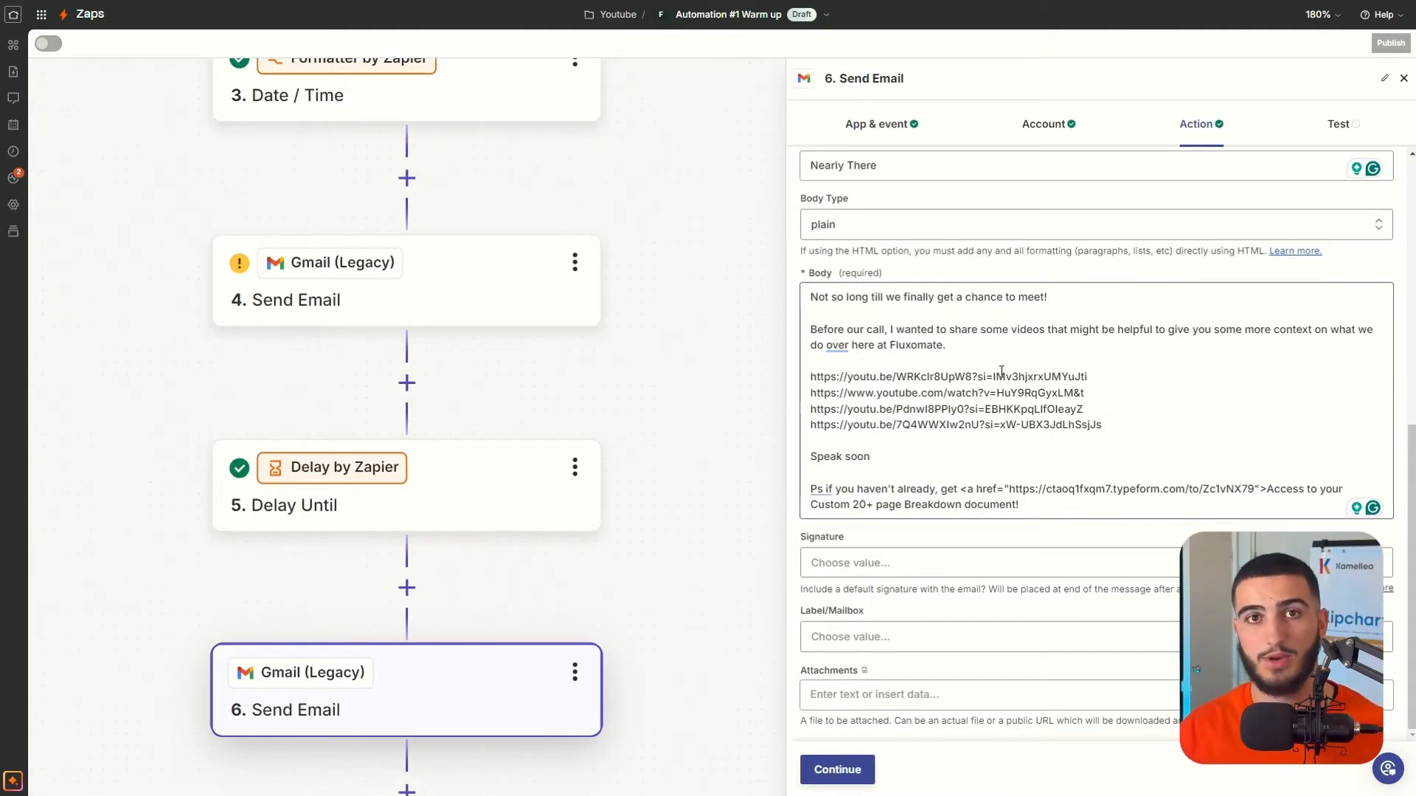
Step: Review the email body's video links and postscript survey link, and view the whole Zap's step sequence
click(1002, 369)
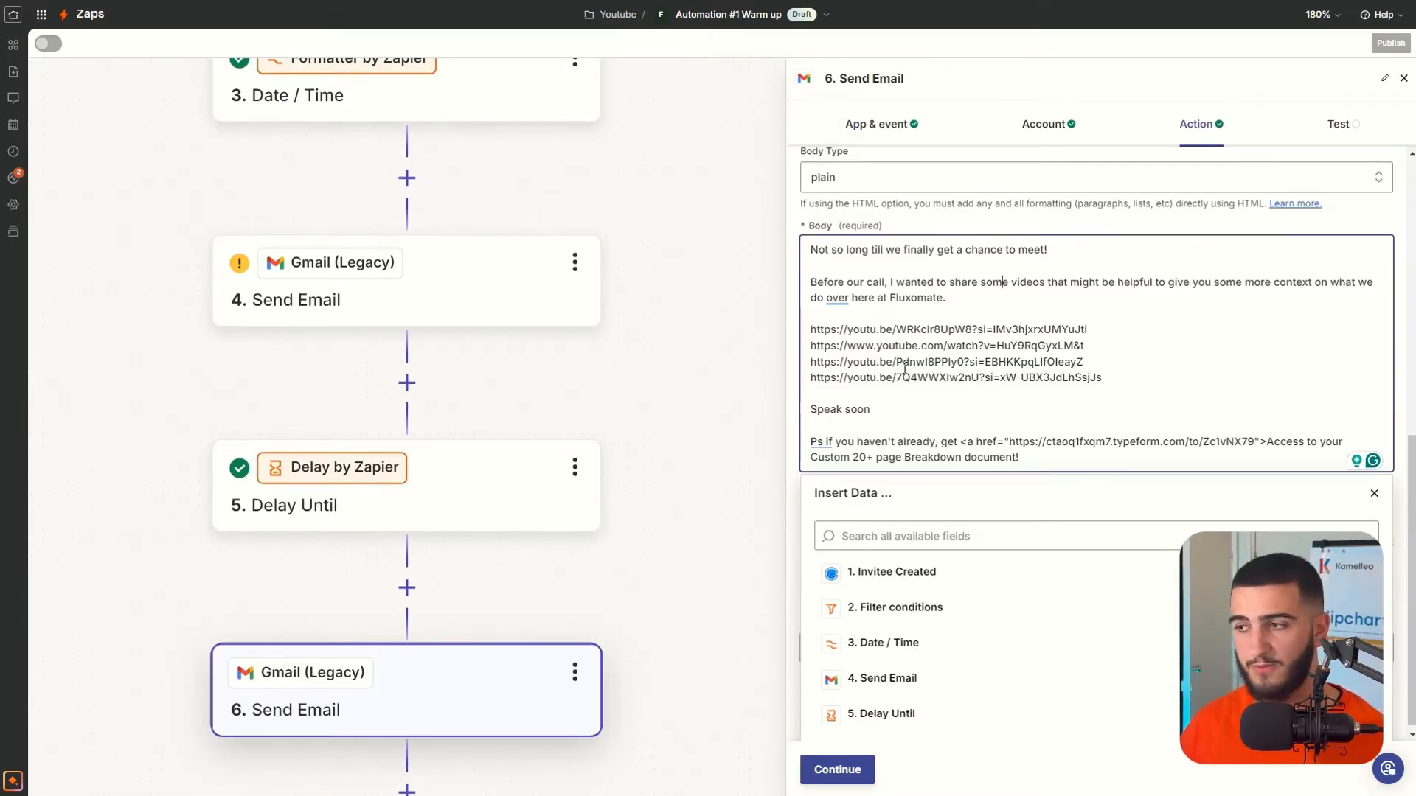
drag(845, 453, 1008, 443)
click(1061, 481)
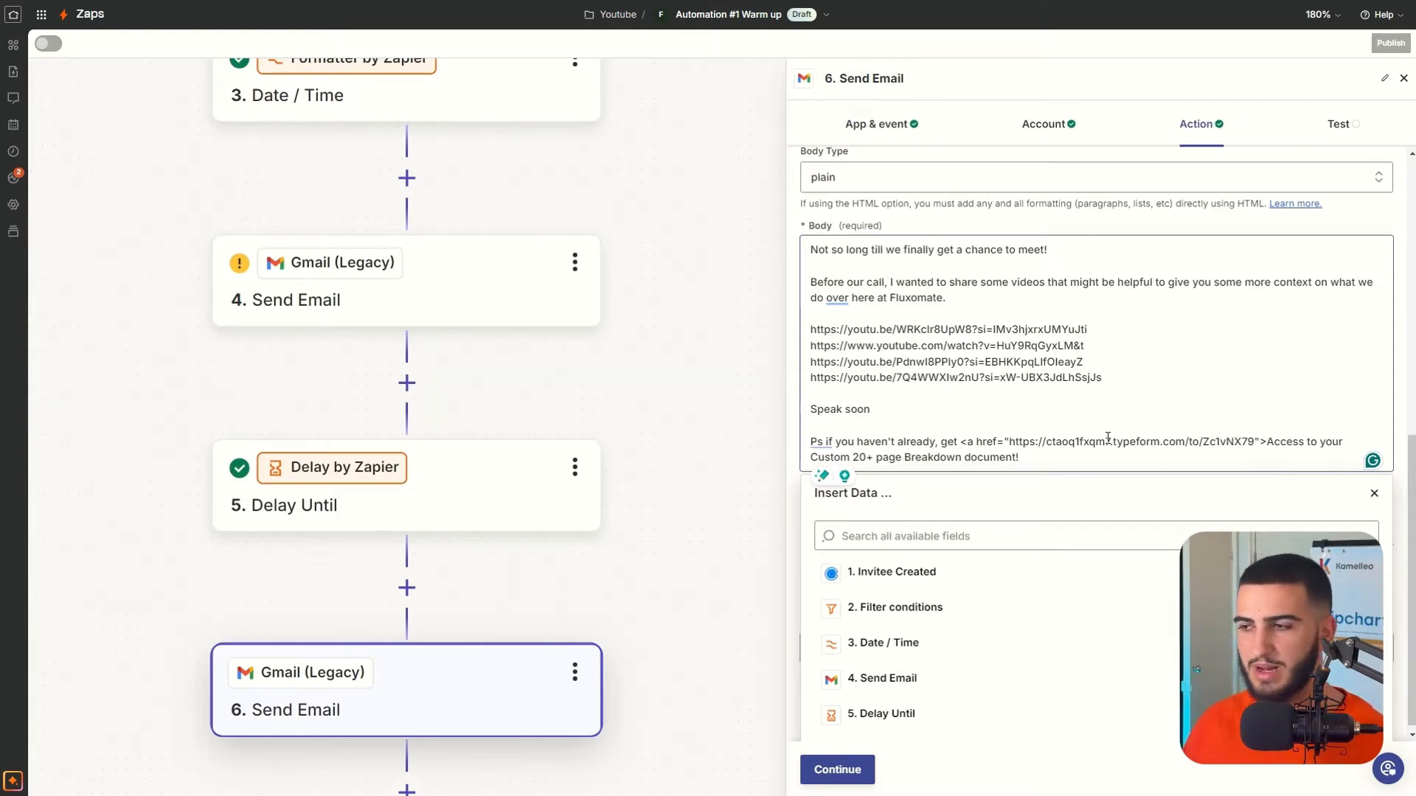
scroll(680, 480, down, 2)
scroll(623, 376, down, 5)
click(625, 373)
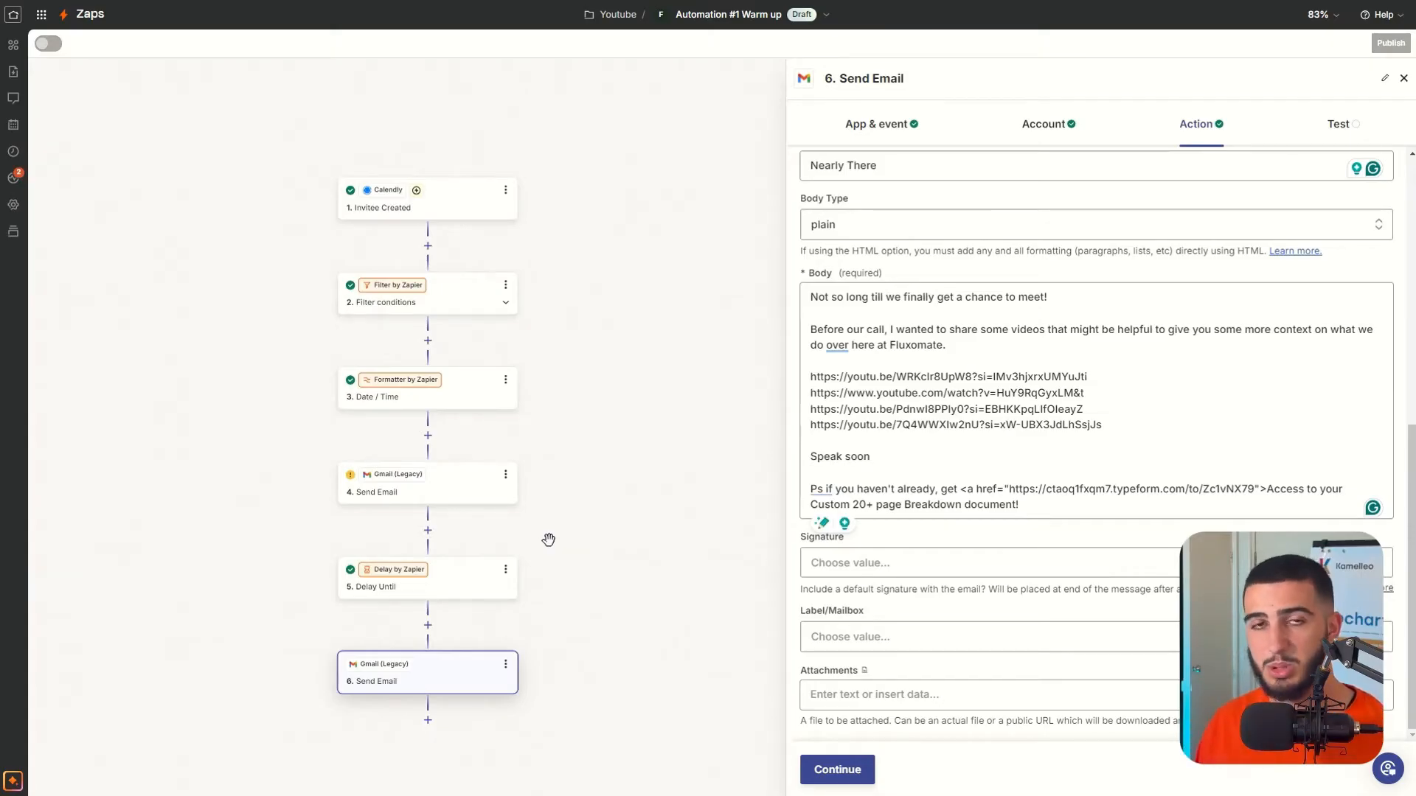
click(1063, 336)
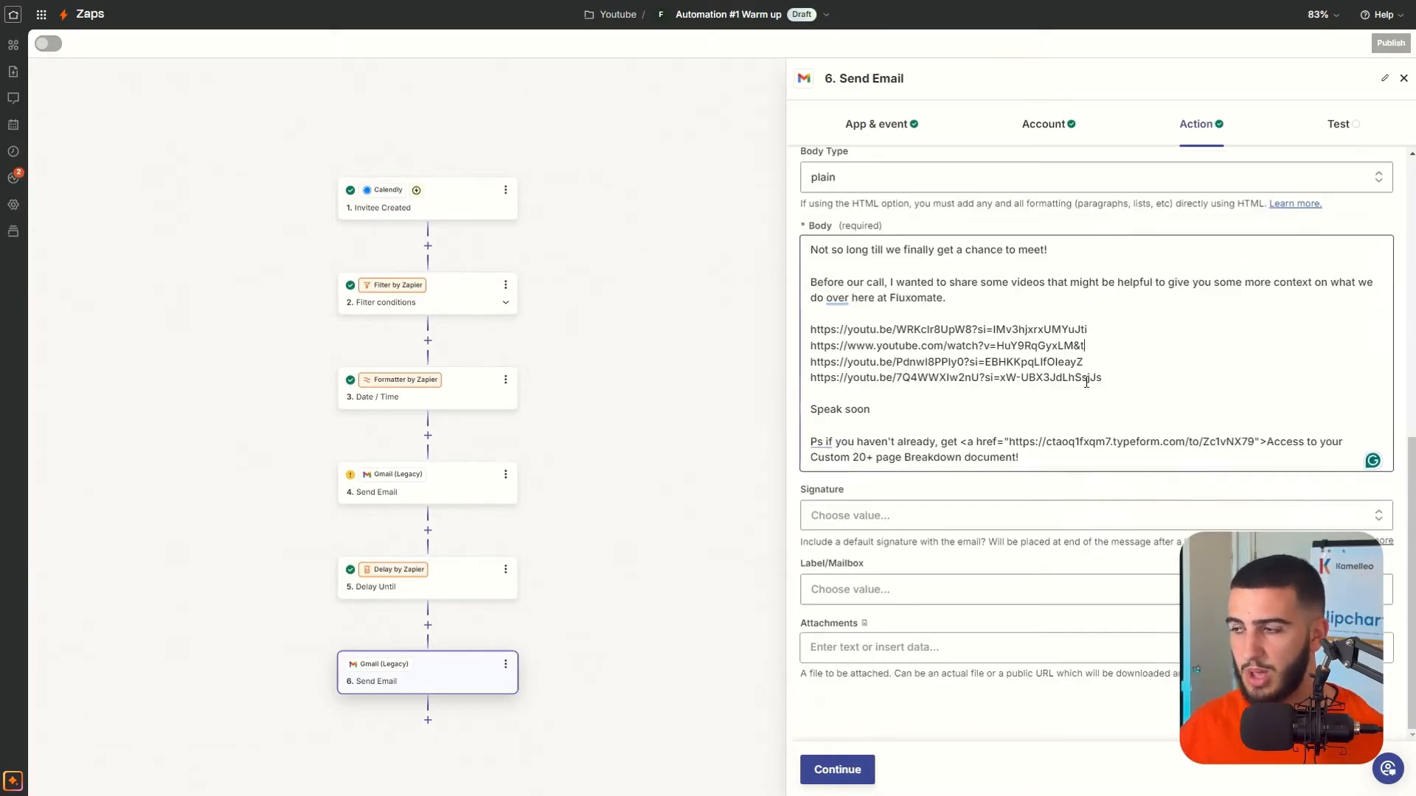
click(1295, 223)
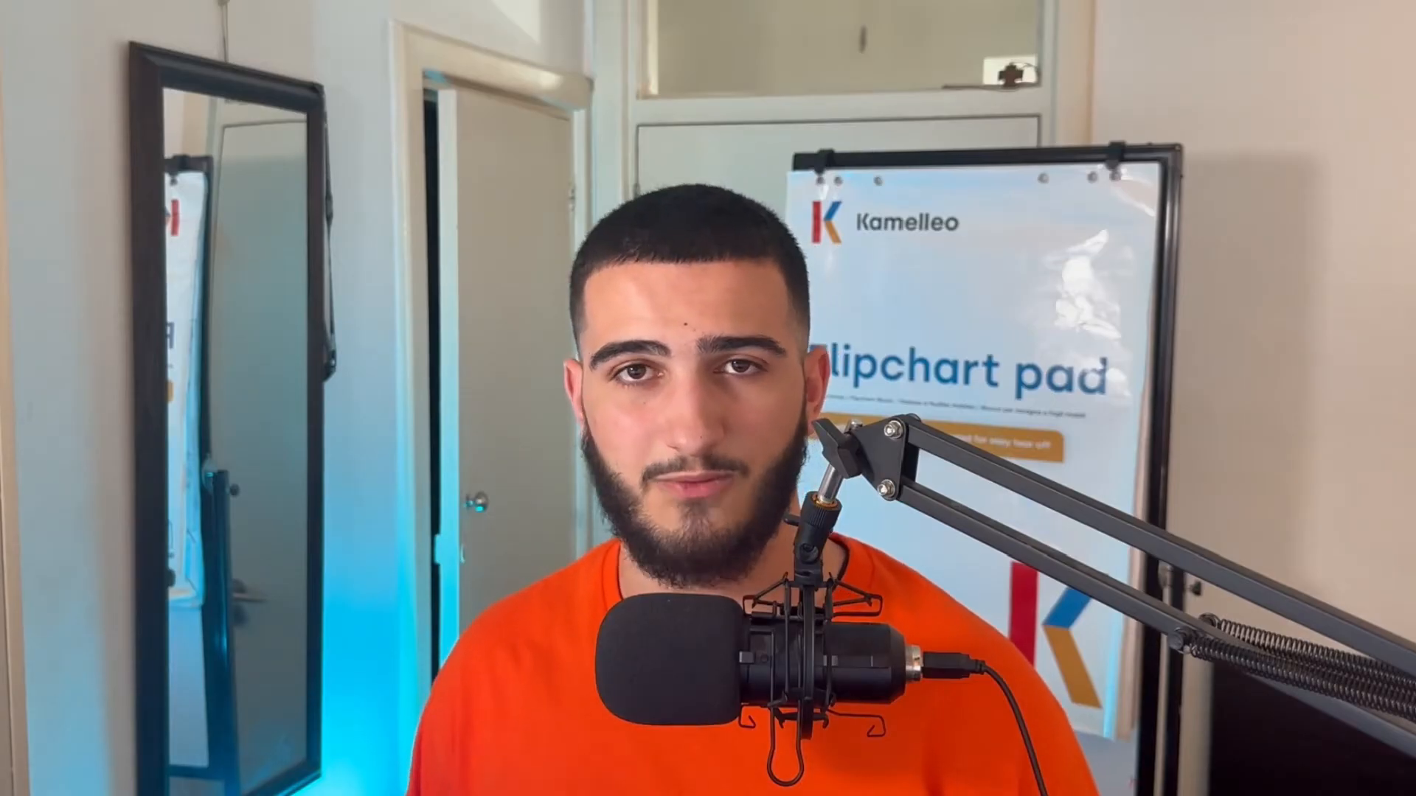
click(1094, 190)
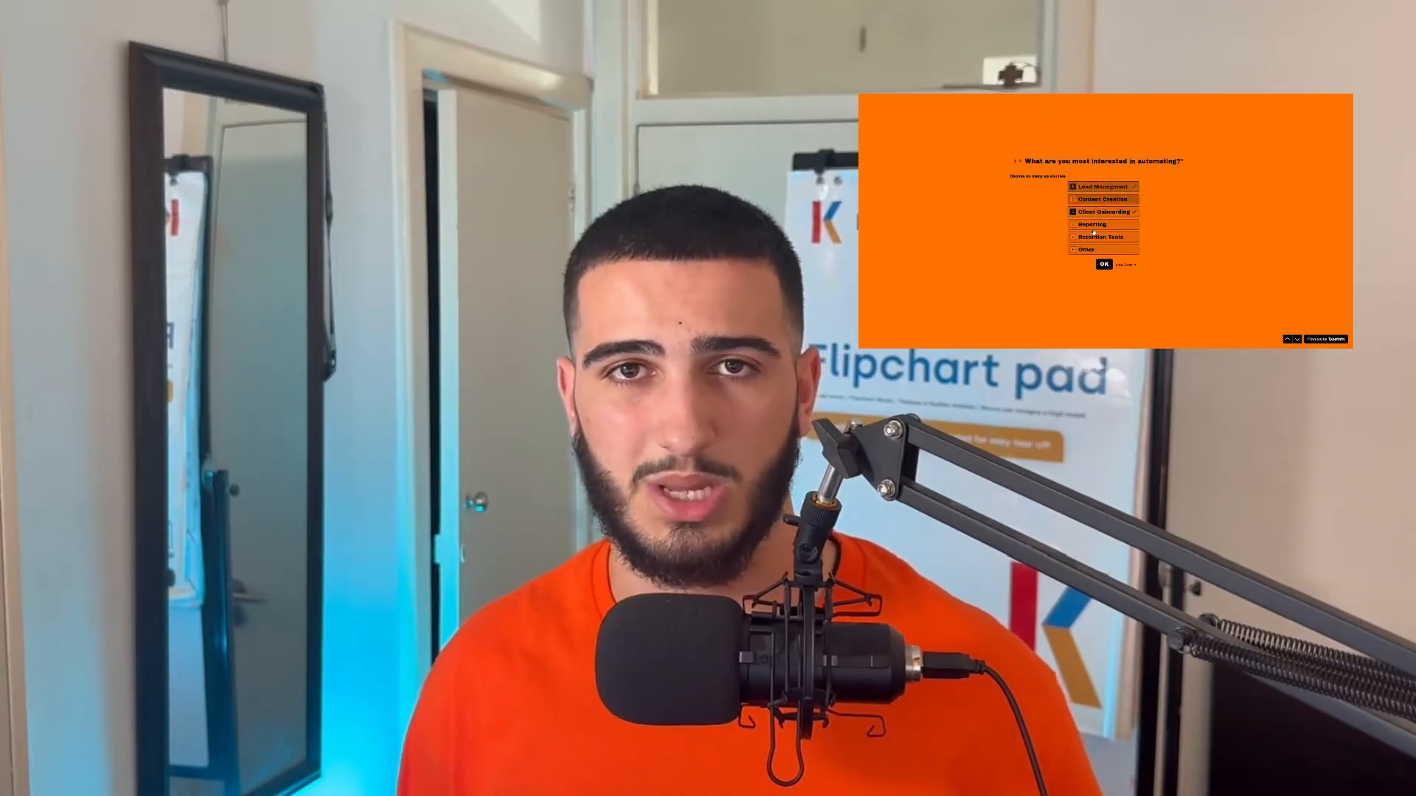
click(1114, 236)
click(1104, 264)
click(1092, 229)
click(1085, 178)
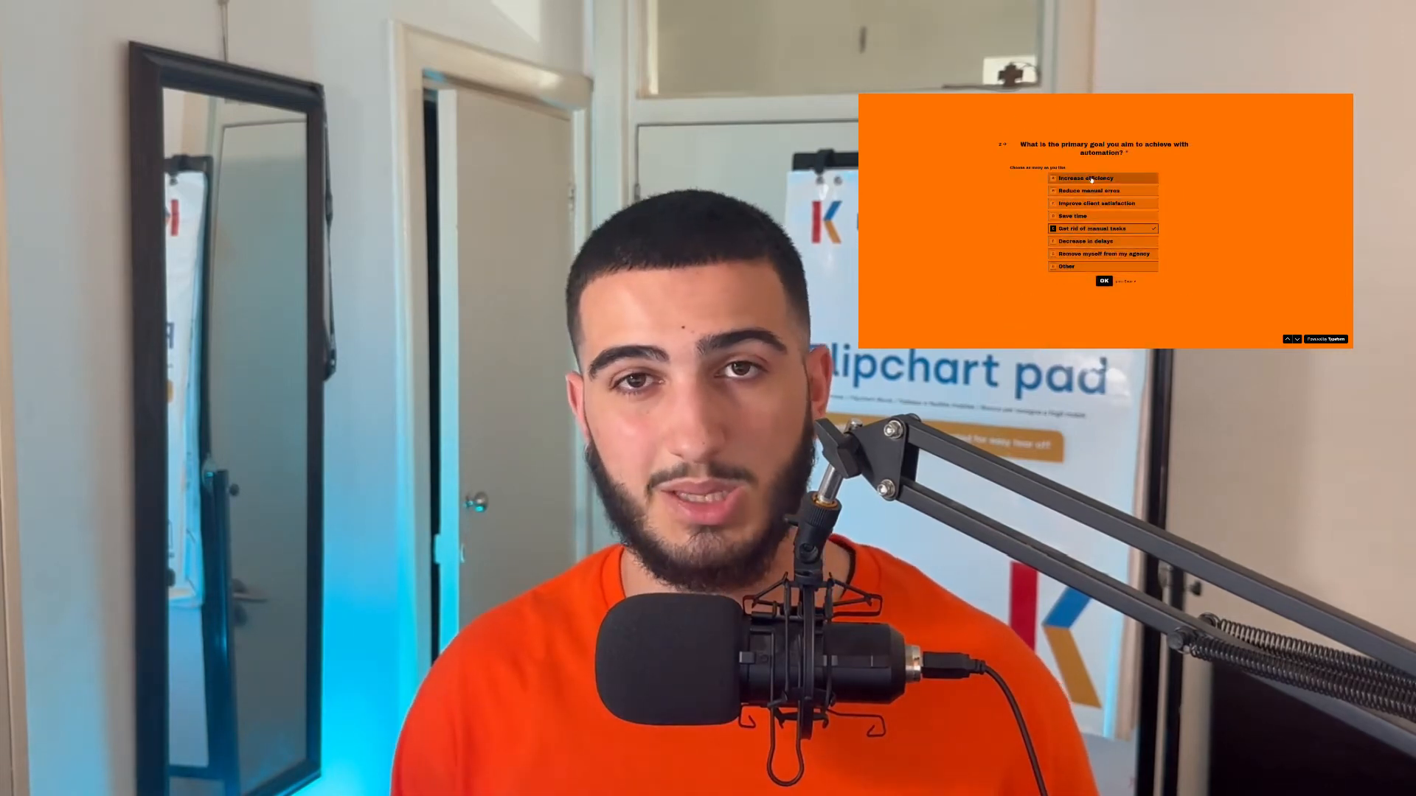
click(1097, 204)
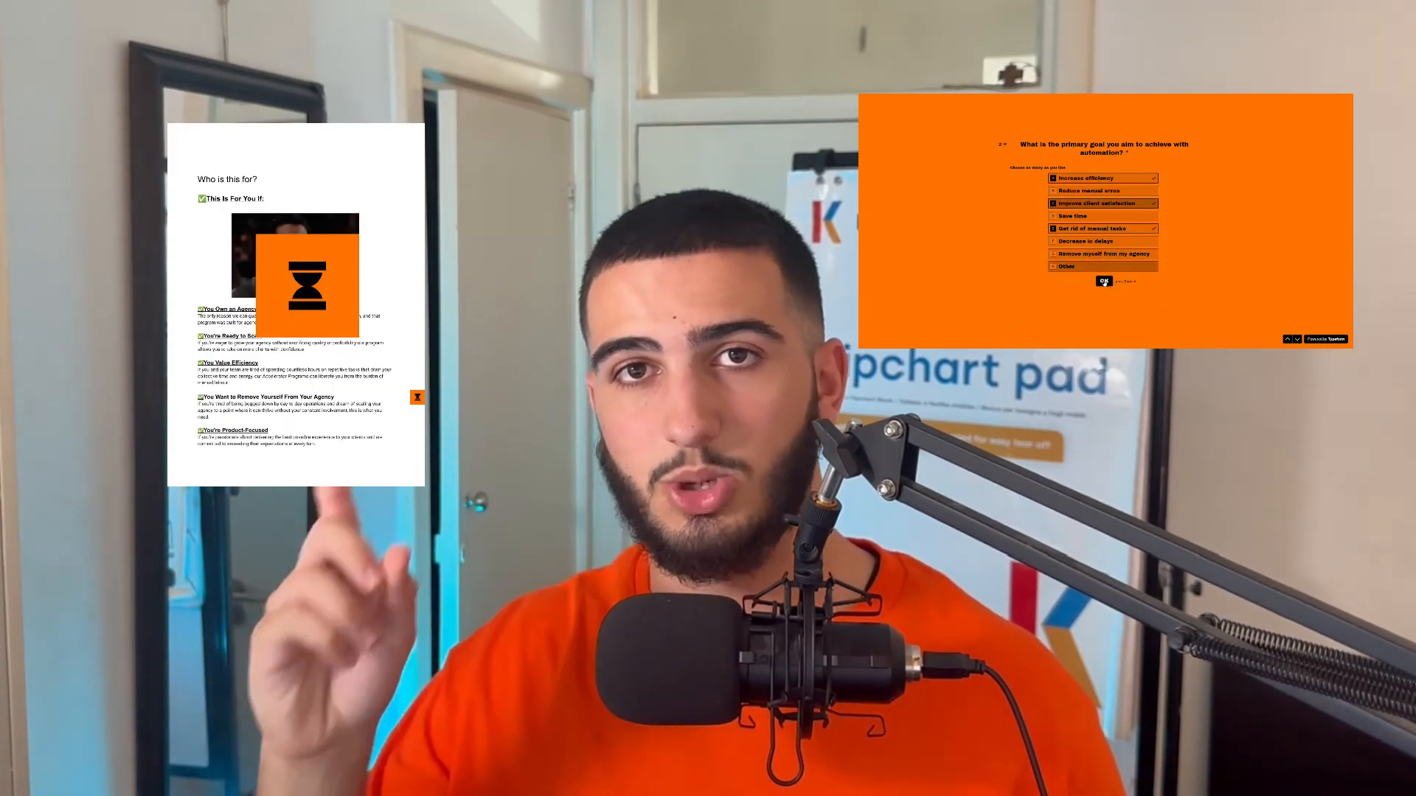
click(1104, 281)
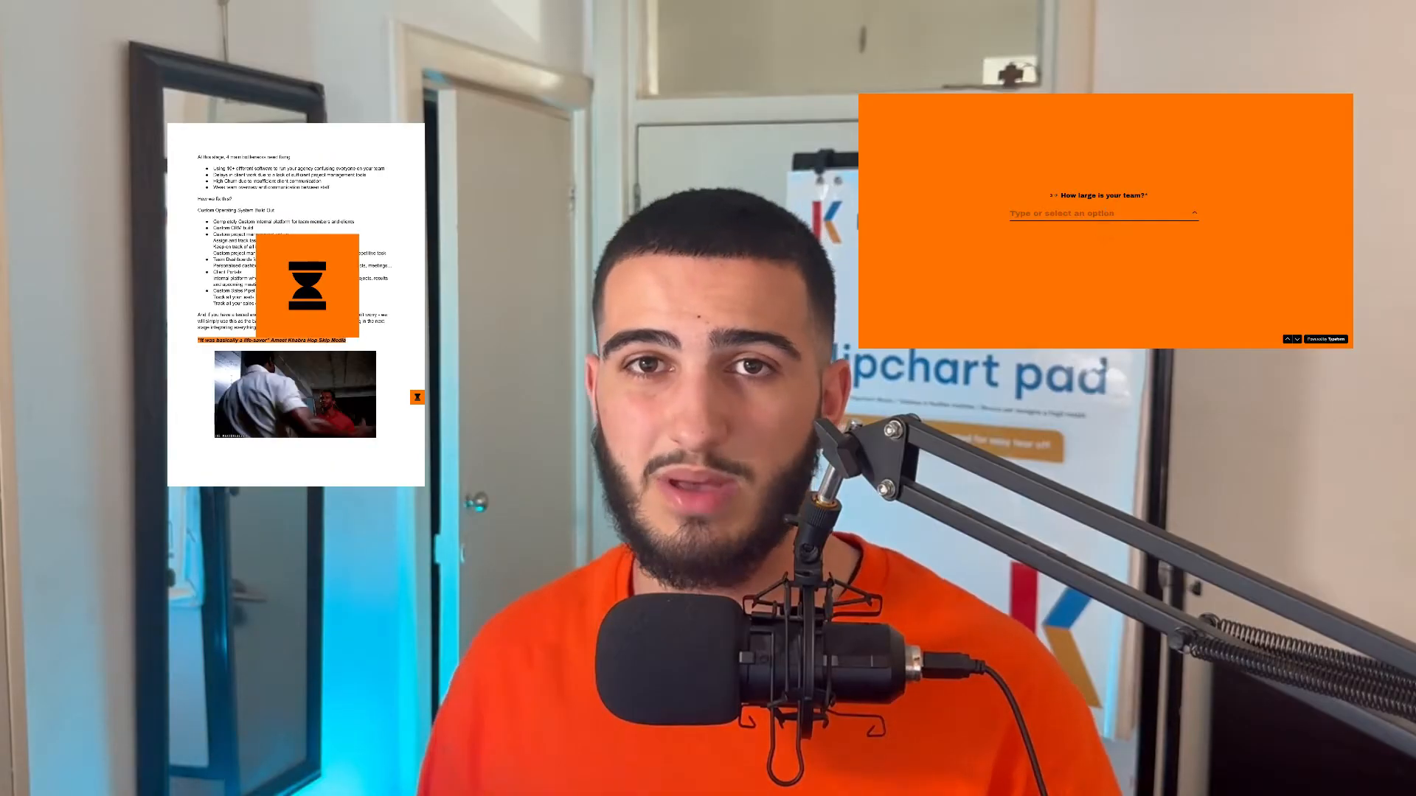
click(1098, 213)
click(1091, 252)
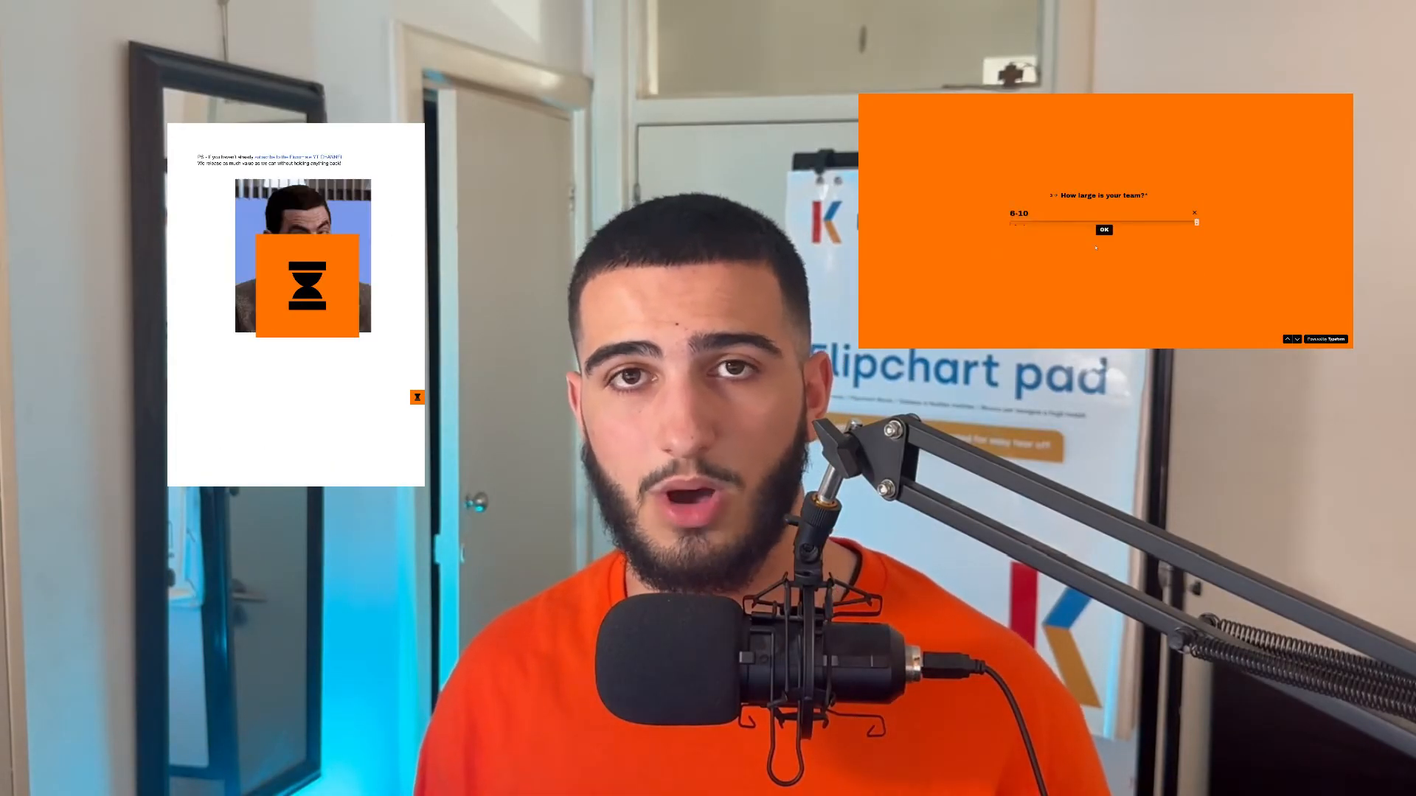
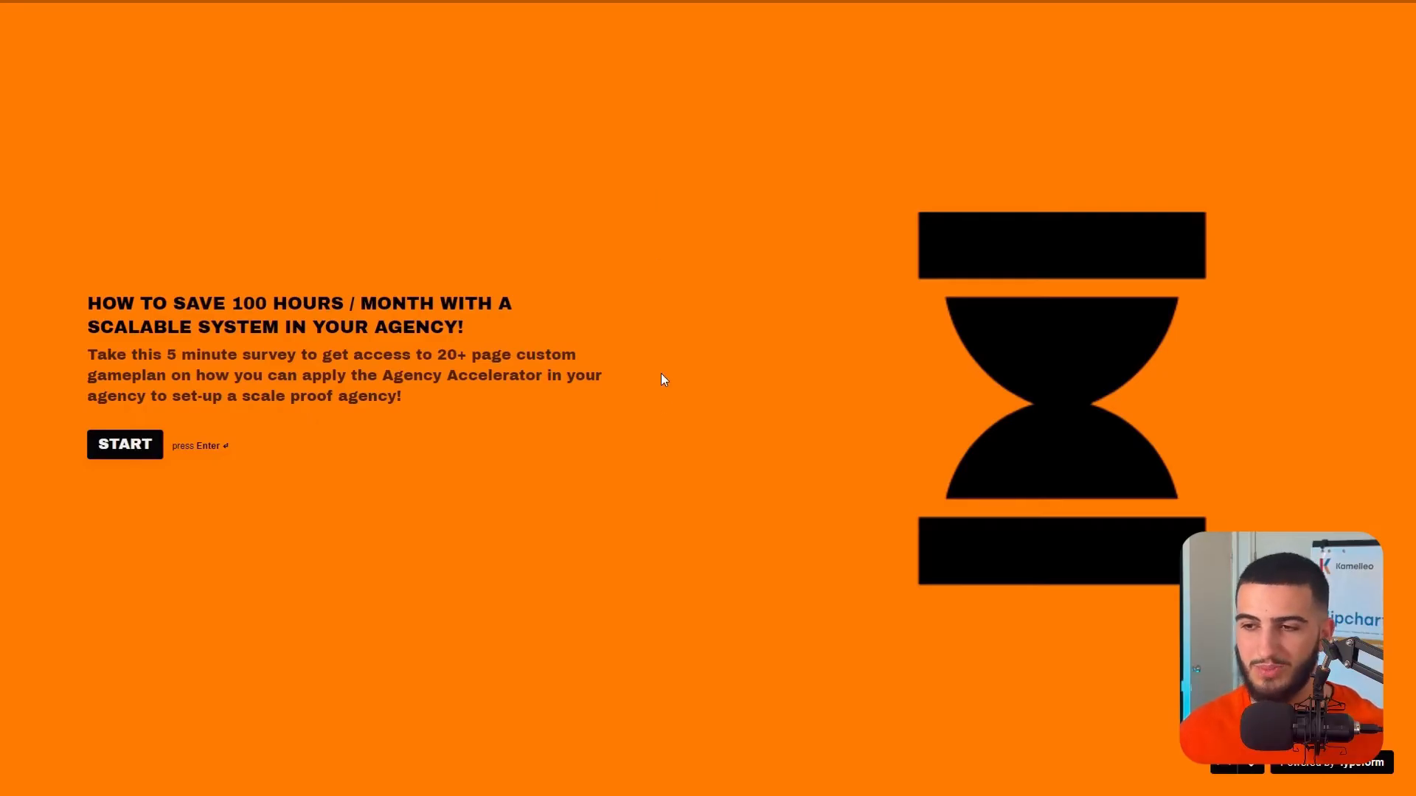
Step: Start the Typeform survey, answer Client Onboarding and Get rid of manual tasks, and open the team size choices
key(Return)
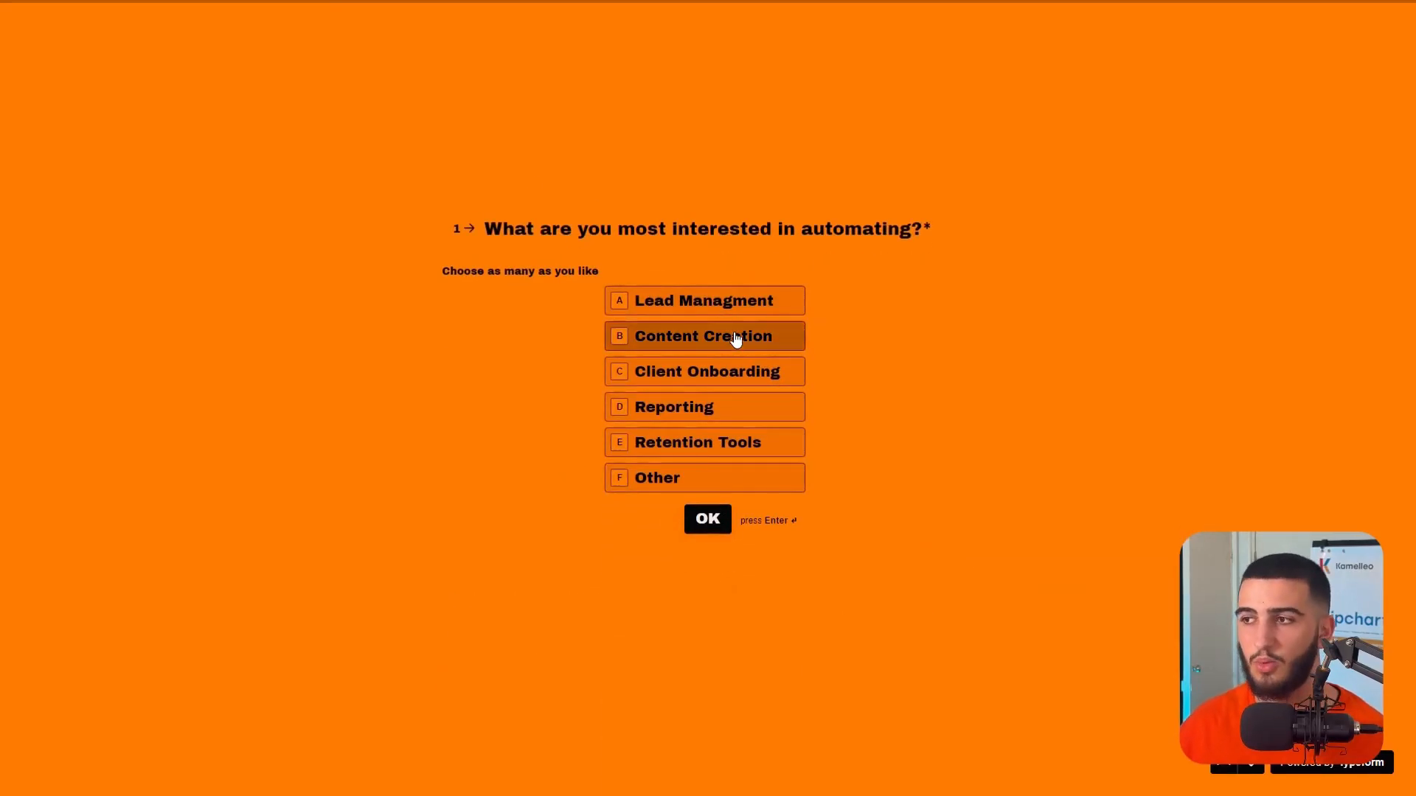
click(746, 380)
click(690, 516)
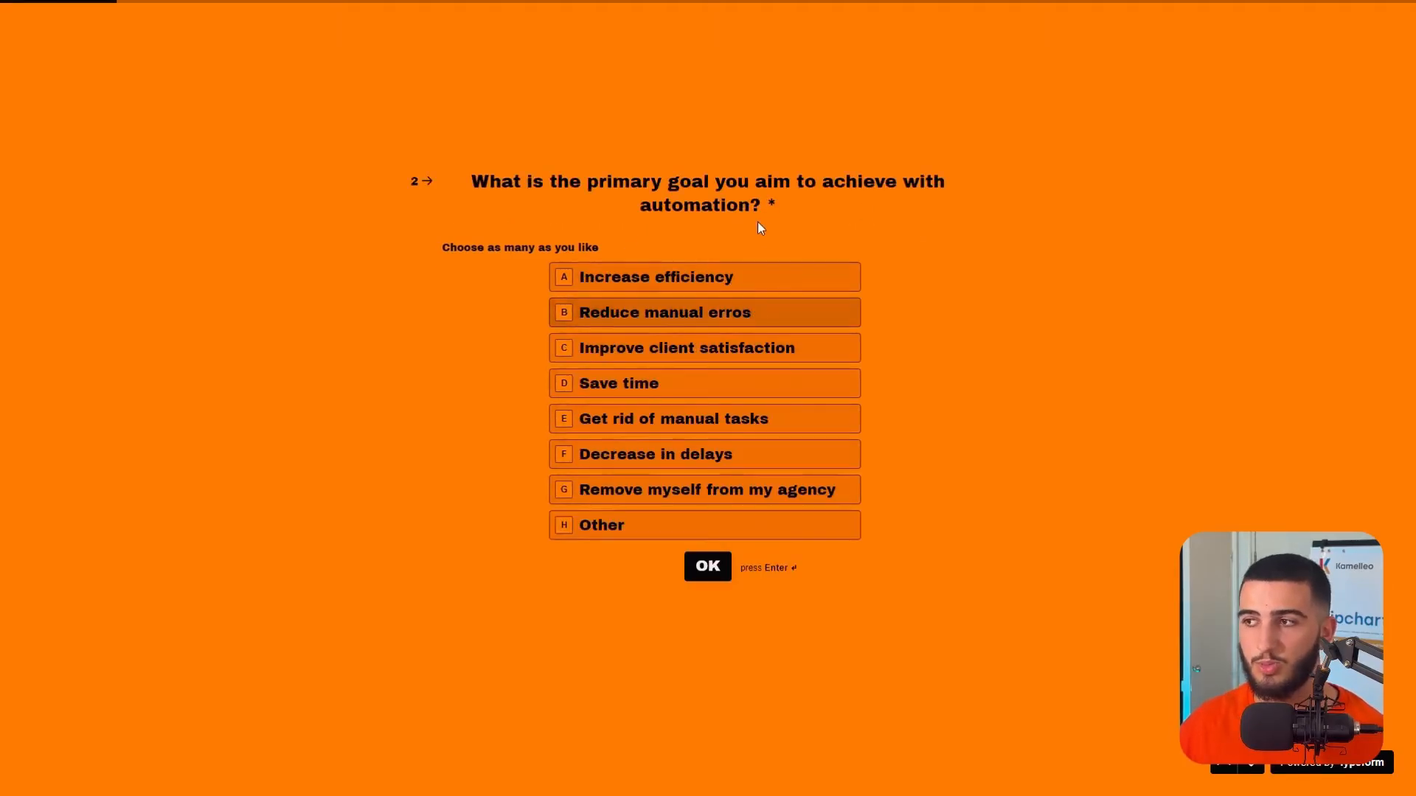
click(698, 420)
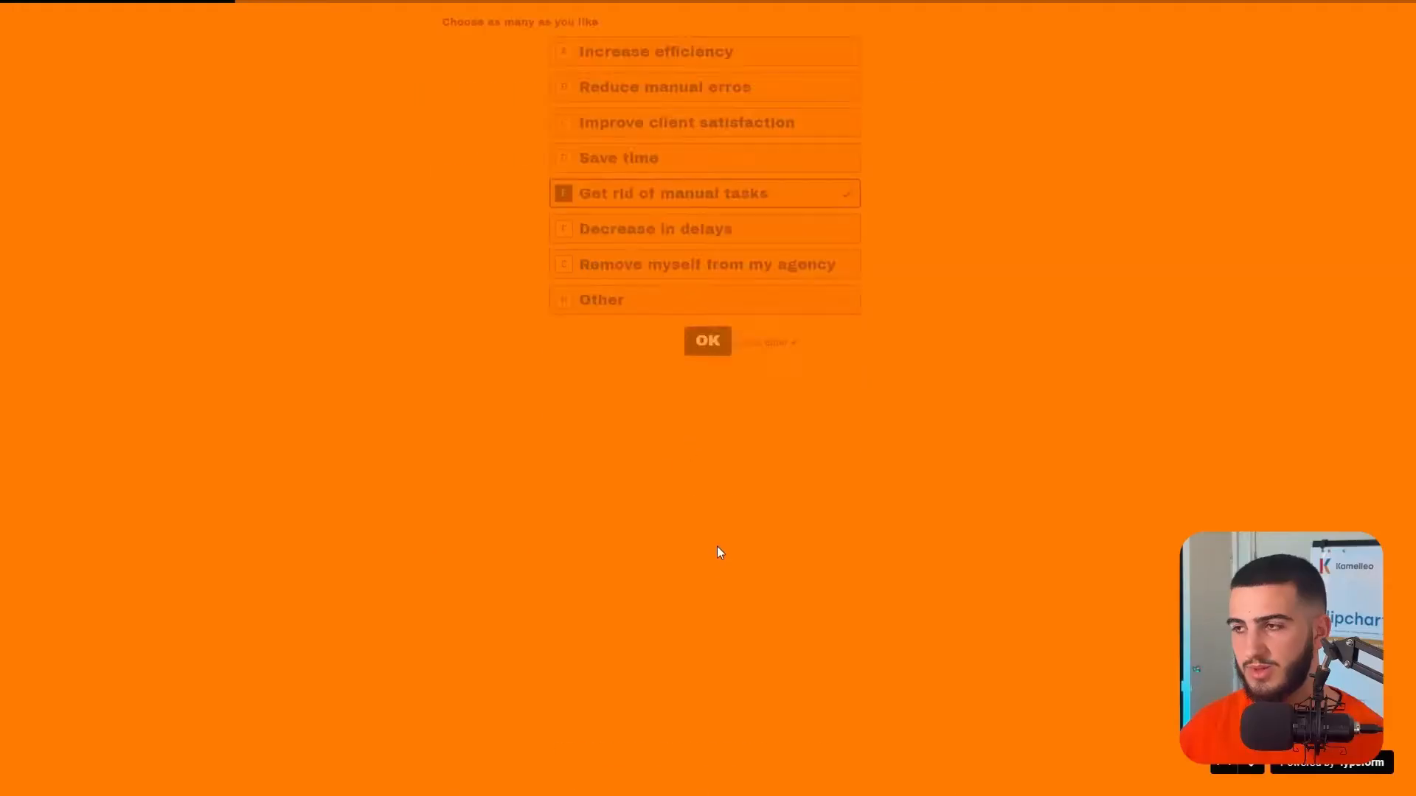
key(Return)
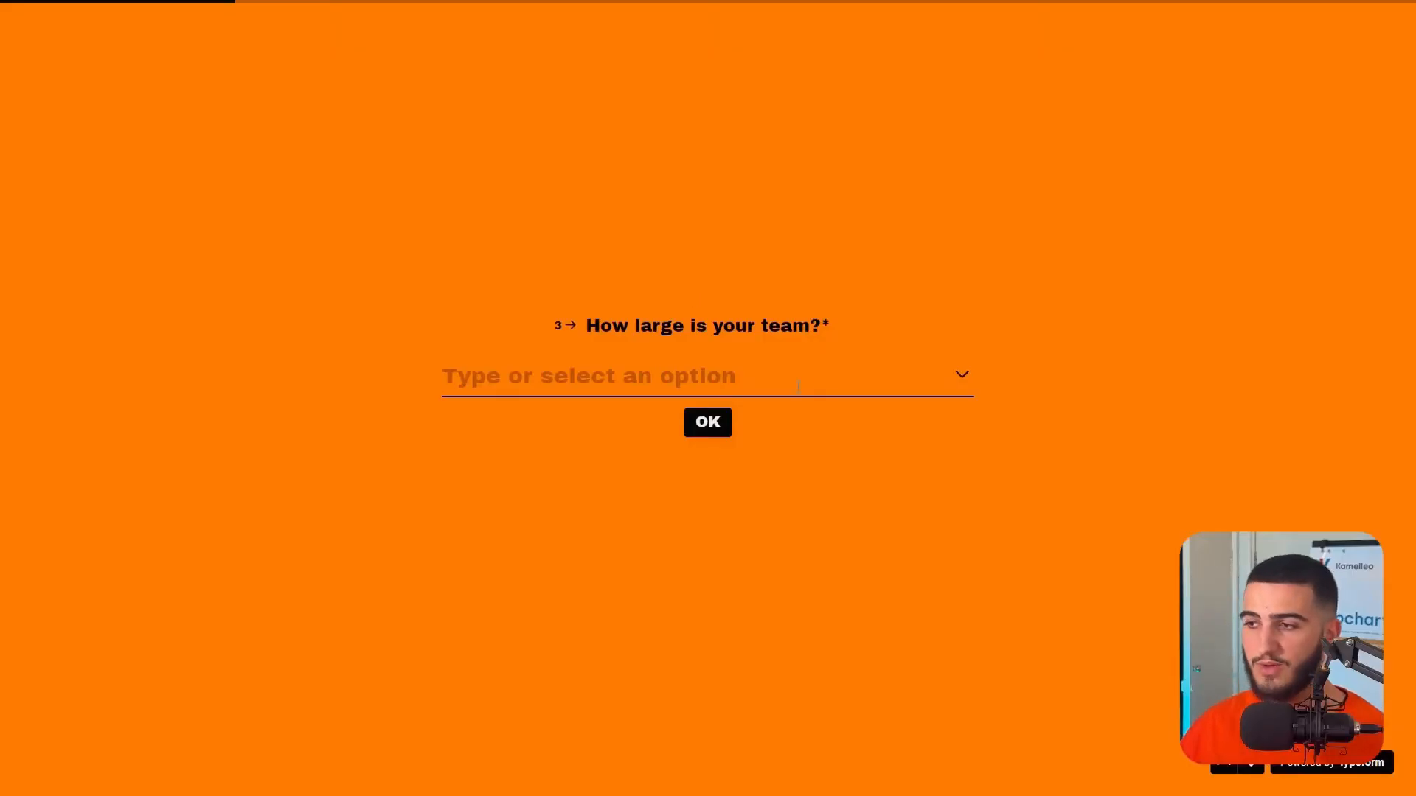
click(799, 386)
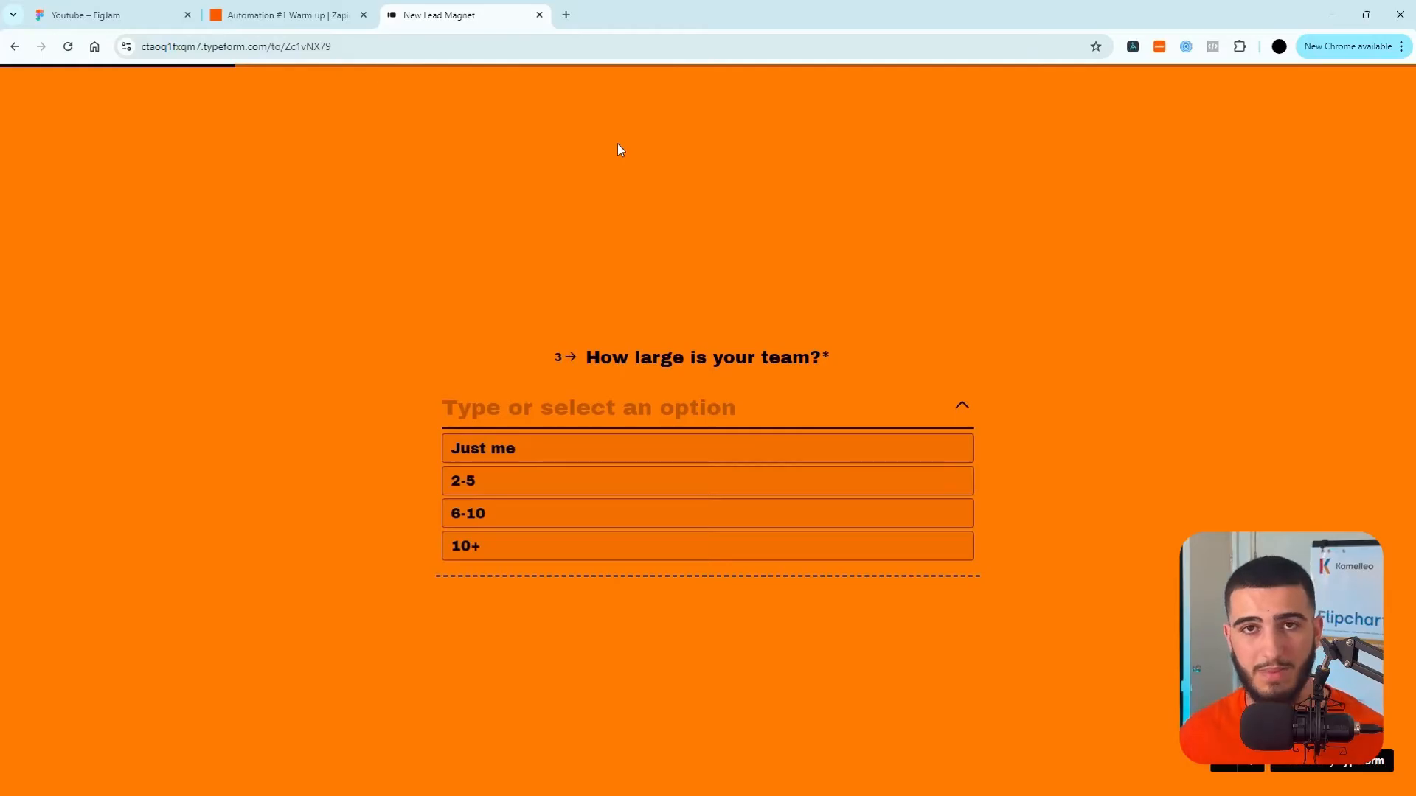
Step: Open the custom gameplan document in Google Docs in a new tab and look through its sections
click(565, 14)
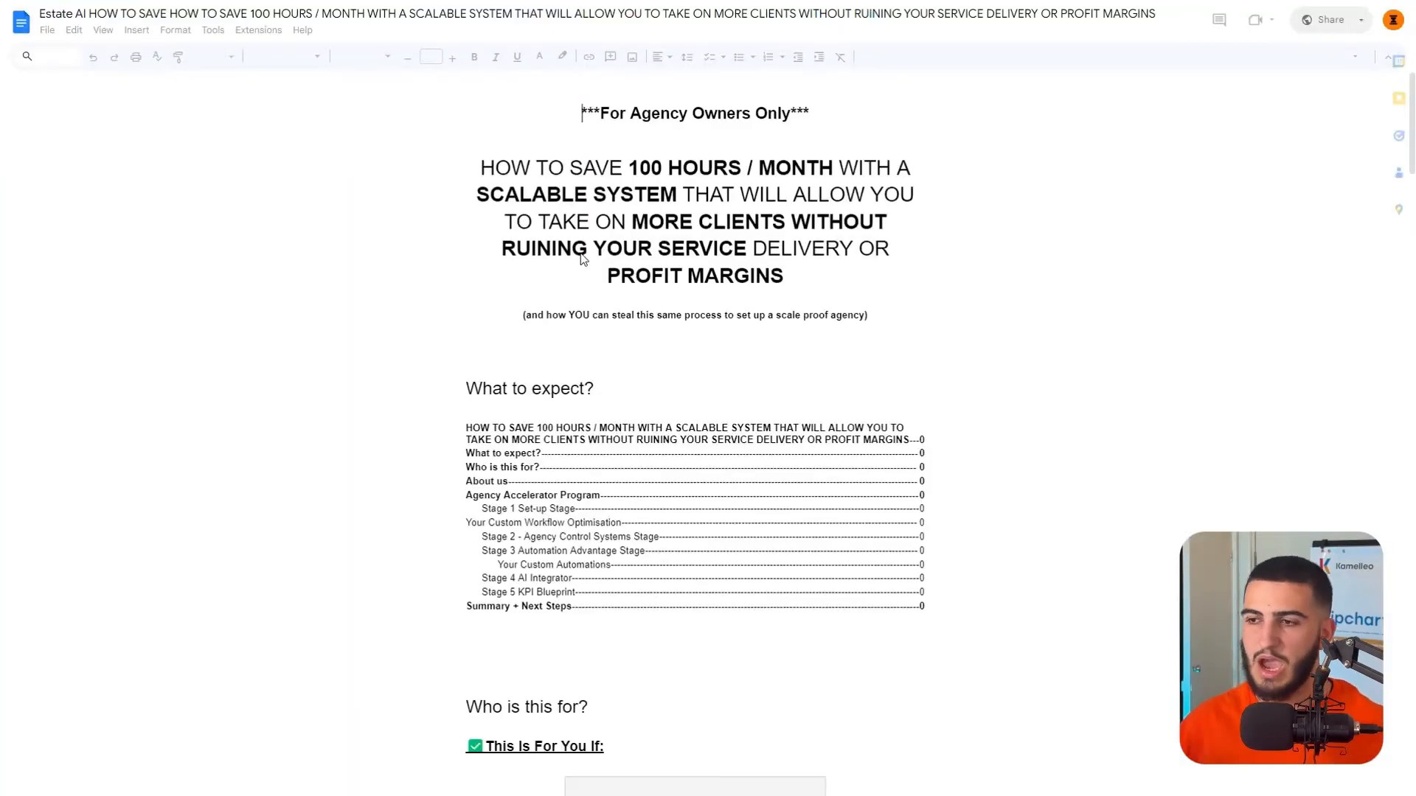
scroll(619, 269, down, 20)
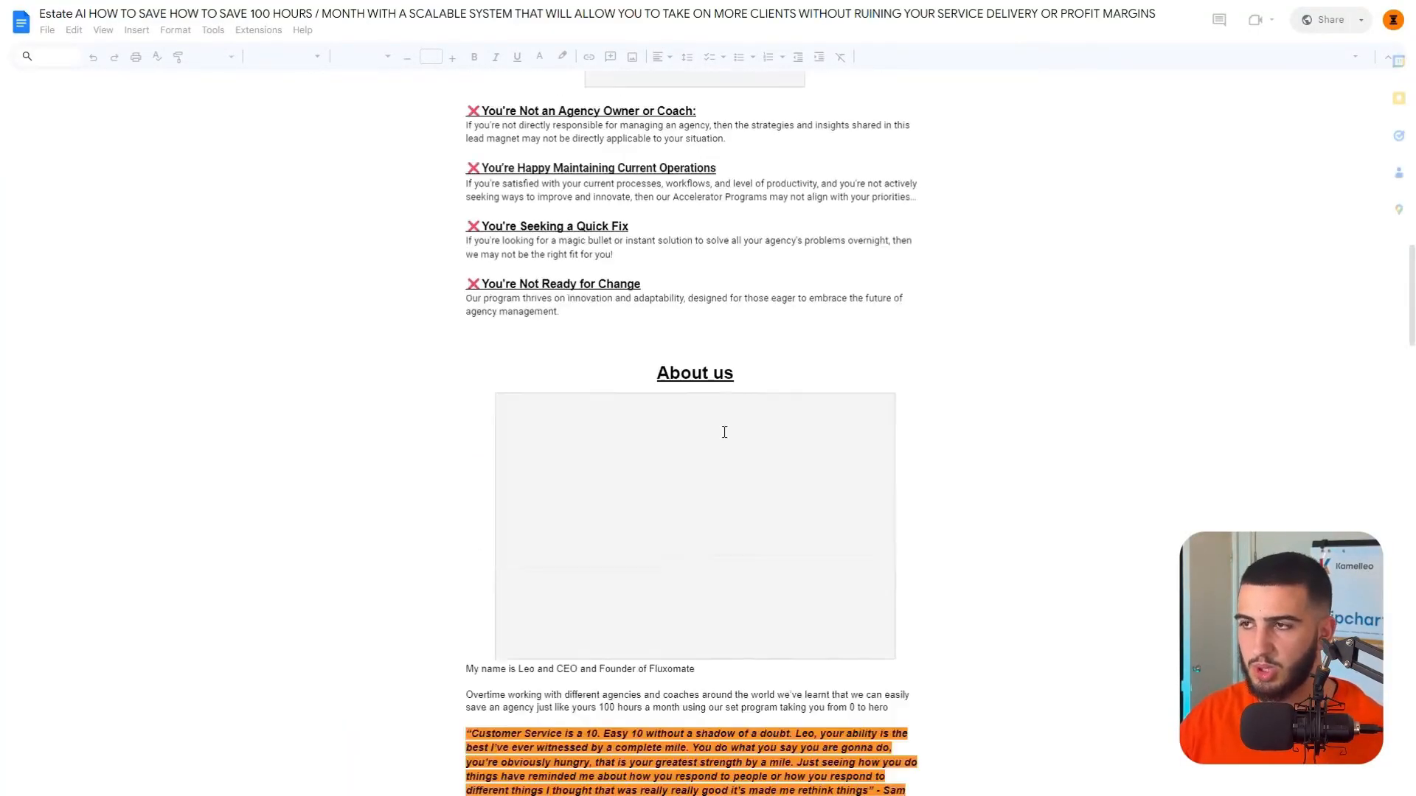
scroll(867, 430, down, 8)
scroll(859, 398, up, 15)
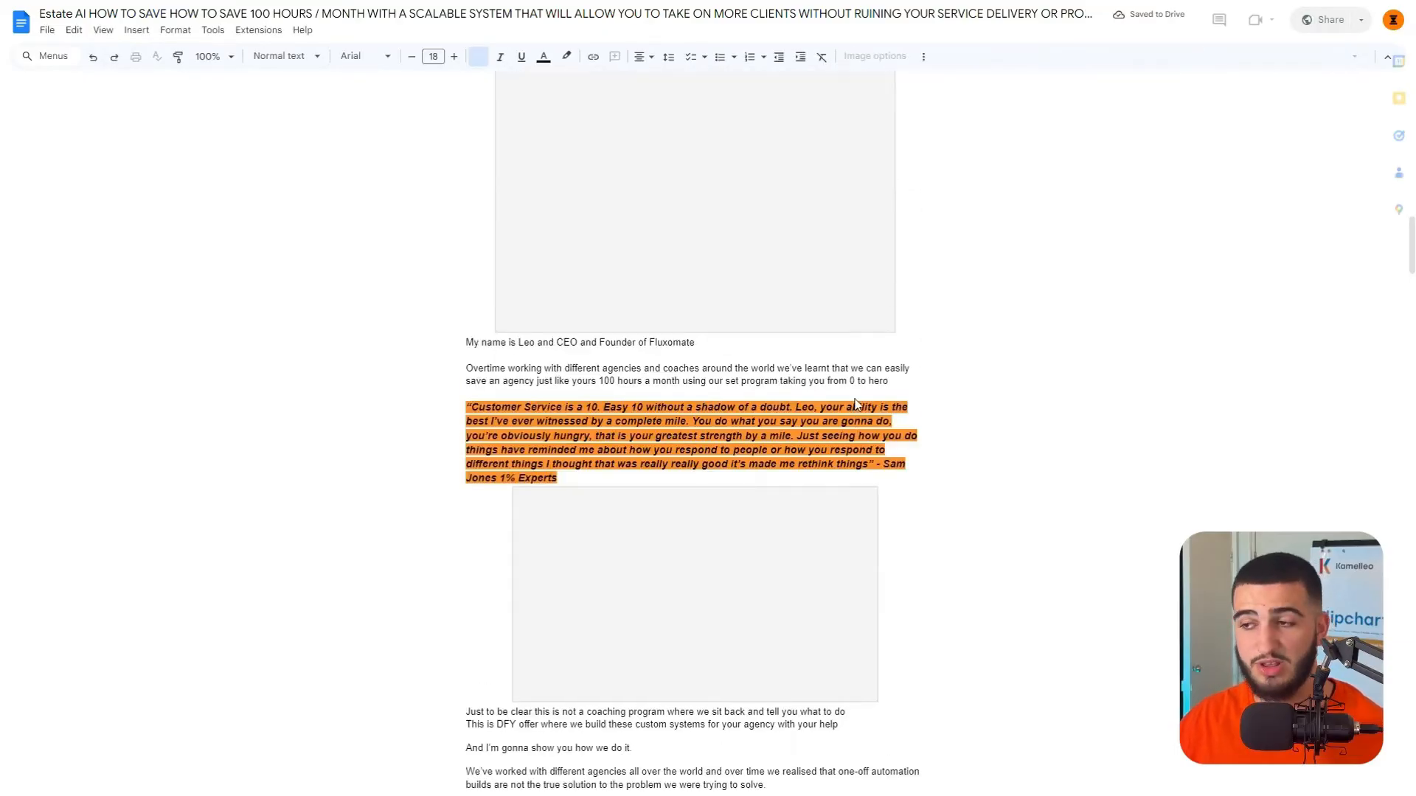
Step: Read the gameplan document's program stages and optimised onboarding workflow, highlighting the current process and the automation suggestions
scroll(818, 402, down, 15)
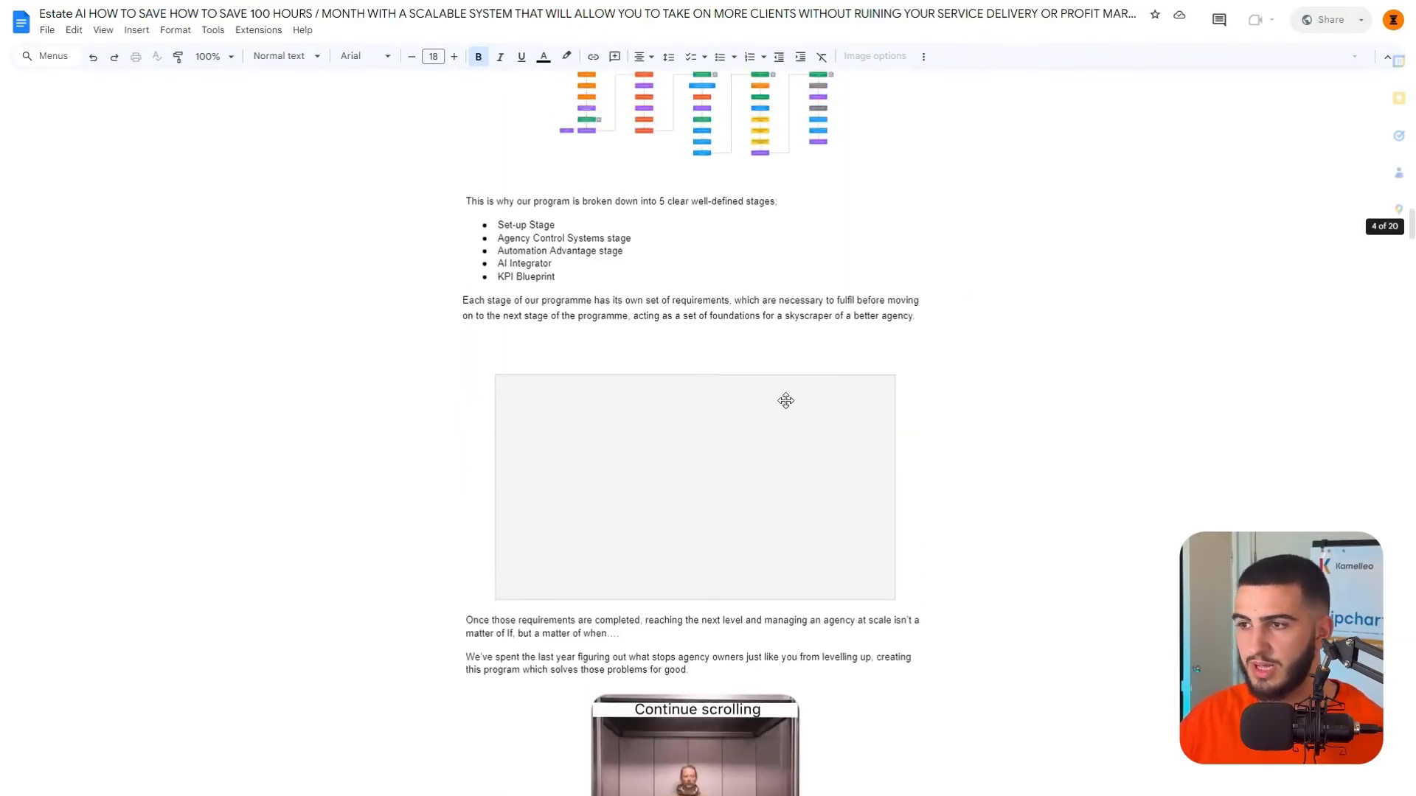
scroll(777, 297, down, 12)
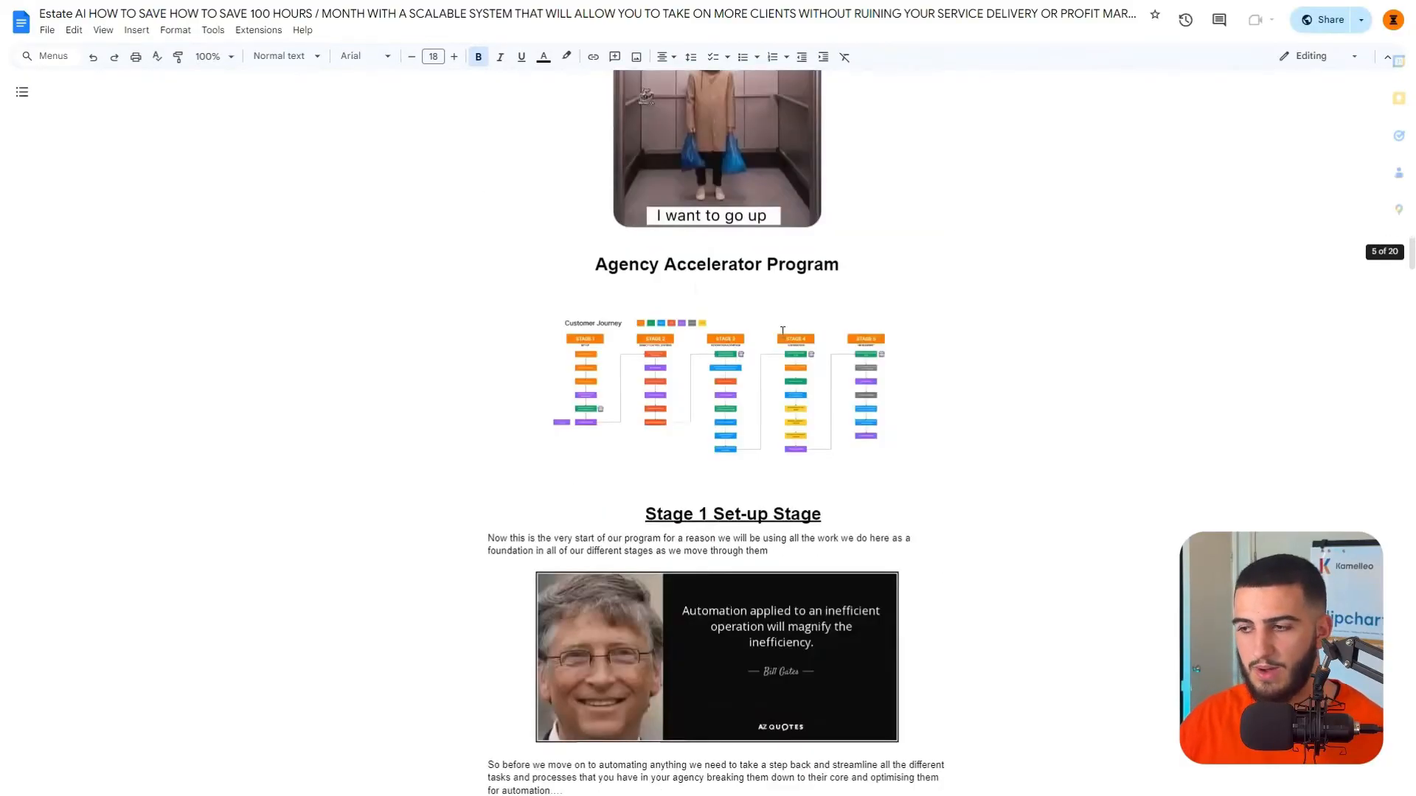
scroll(479, 316, down, 2)
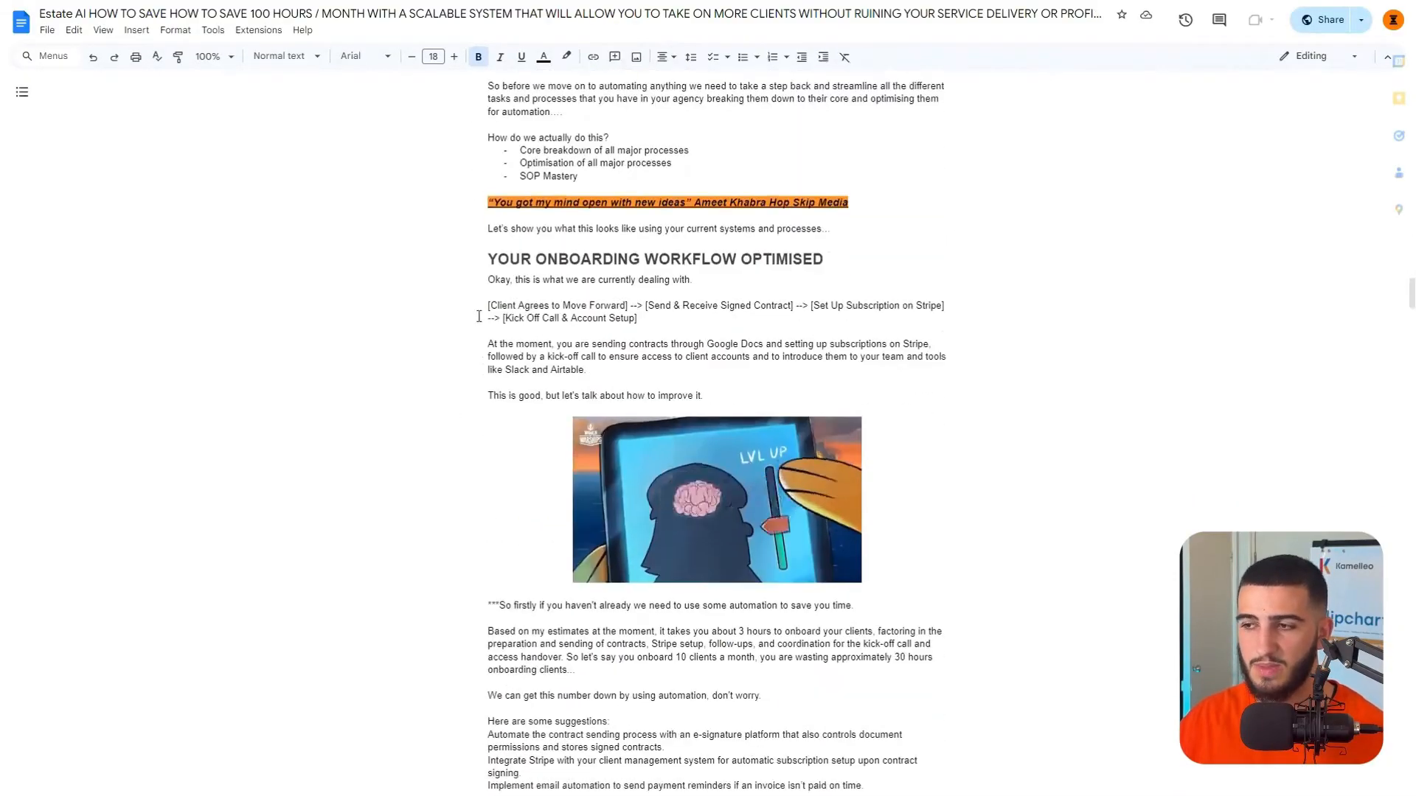
drag(483, 296, 718, 400)
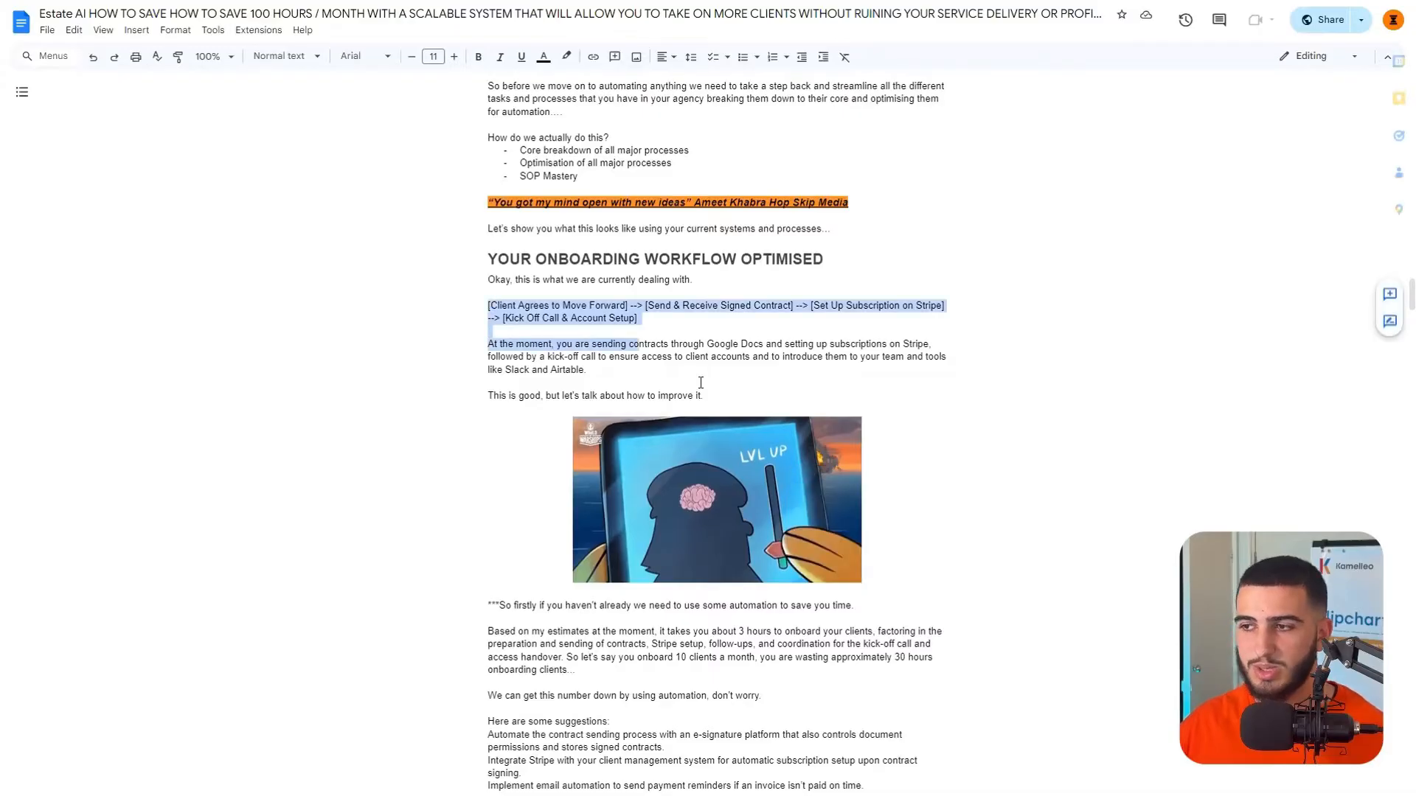
click(706, 391)
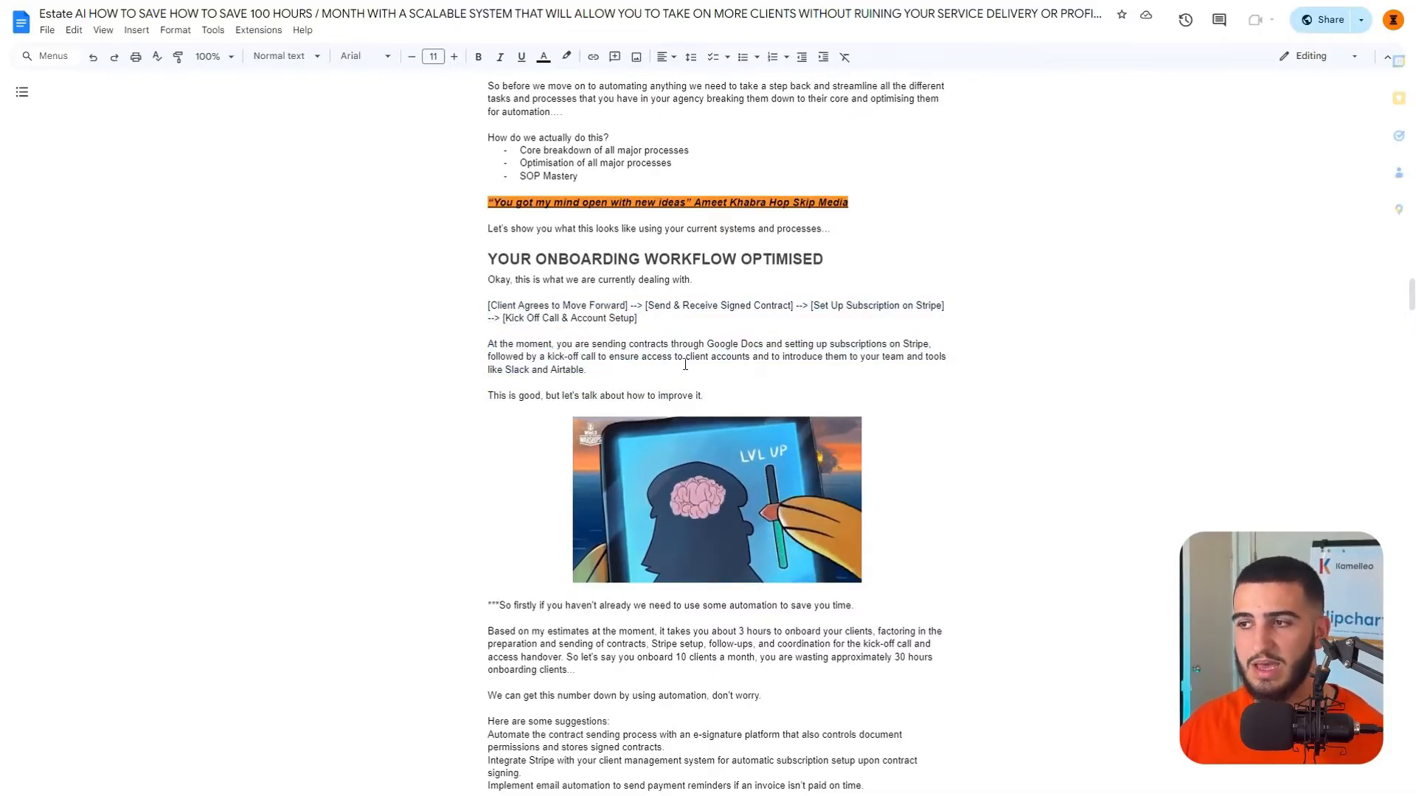
scroll(679, 398, down, 3)
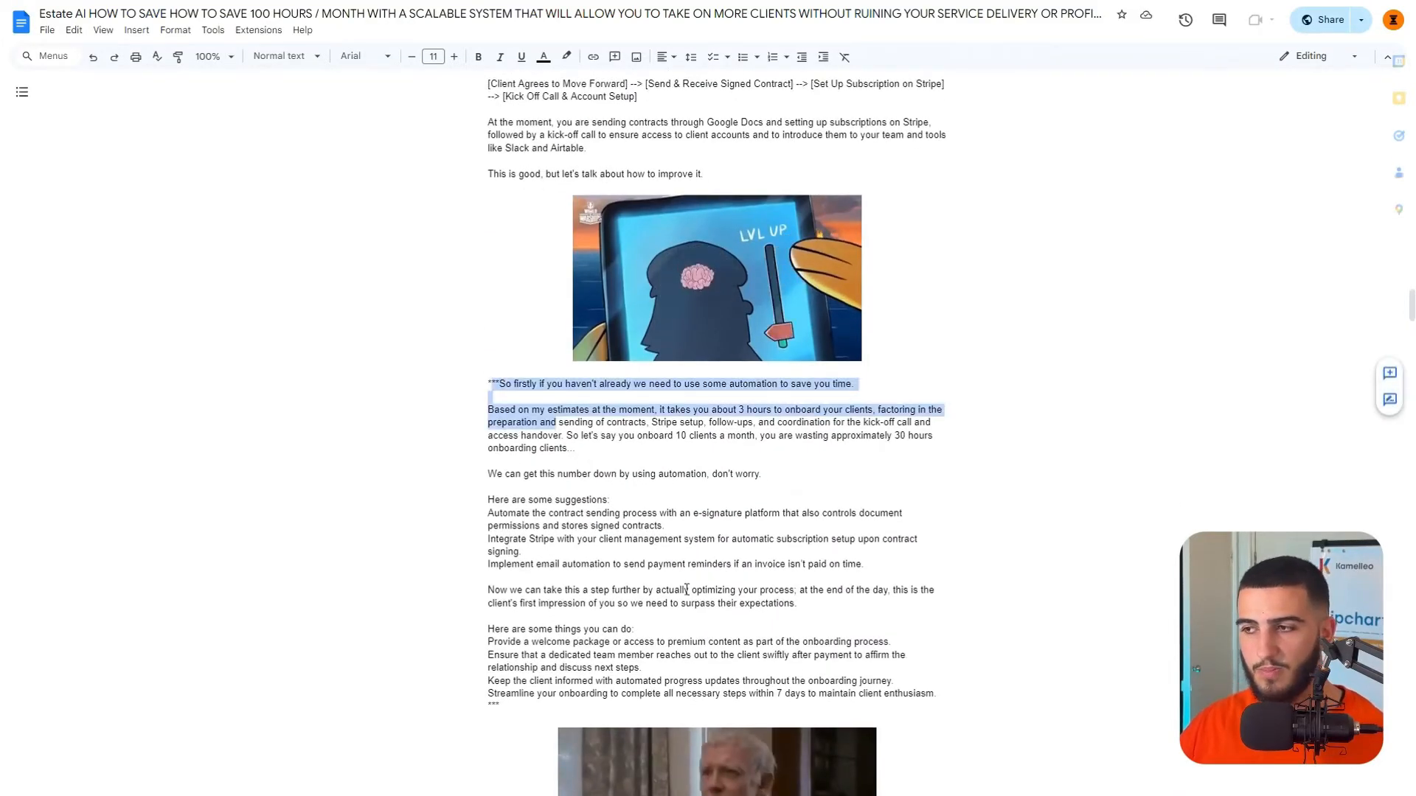
drag(687, 590, 923, 588)
click(922, 588)
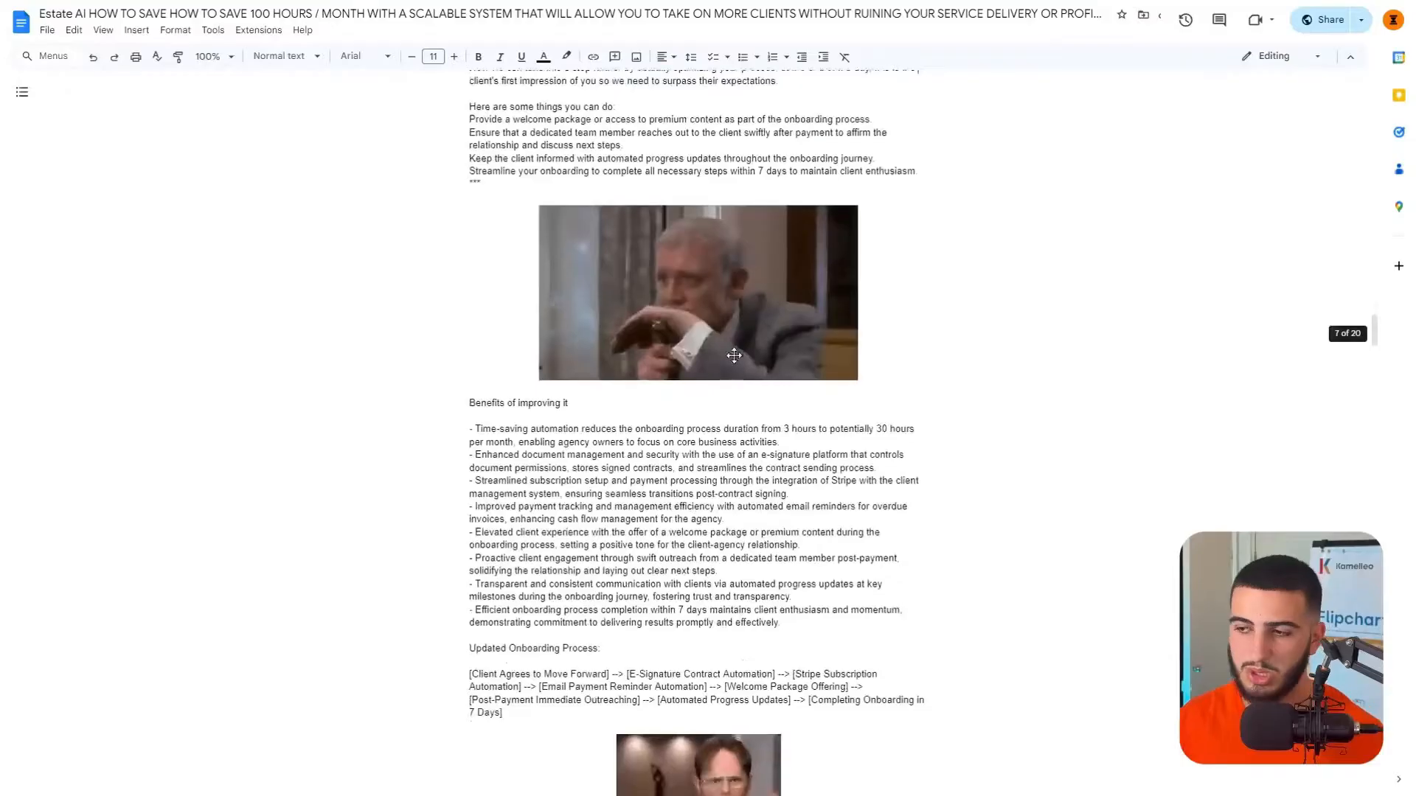
scroll(733, 355, down, 8)
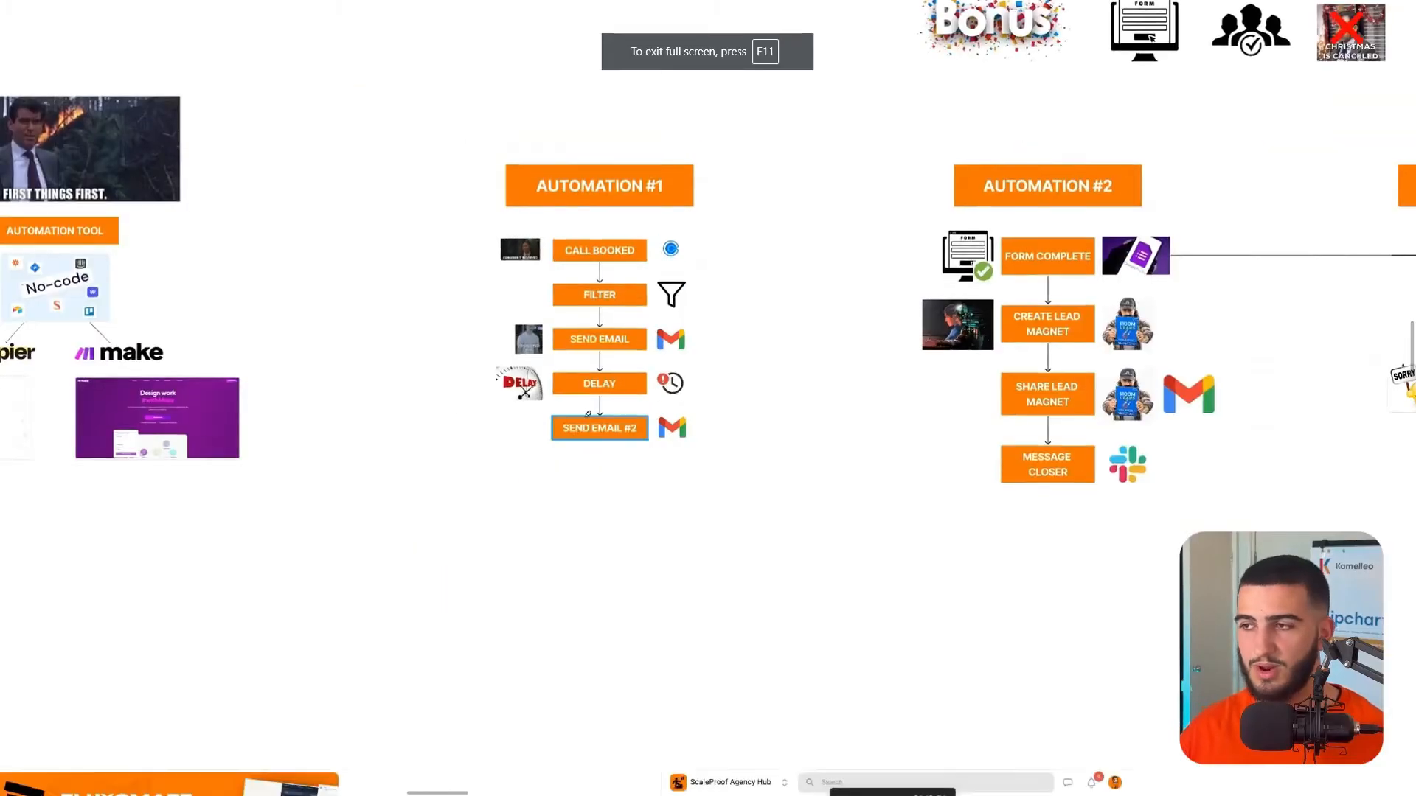
Step: Switch to the automation flowchart and go over the Automation #1, Automation #2 and Bonus branches
drag(801, 288, 424, 361)
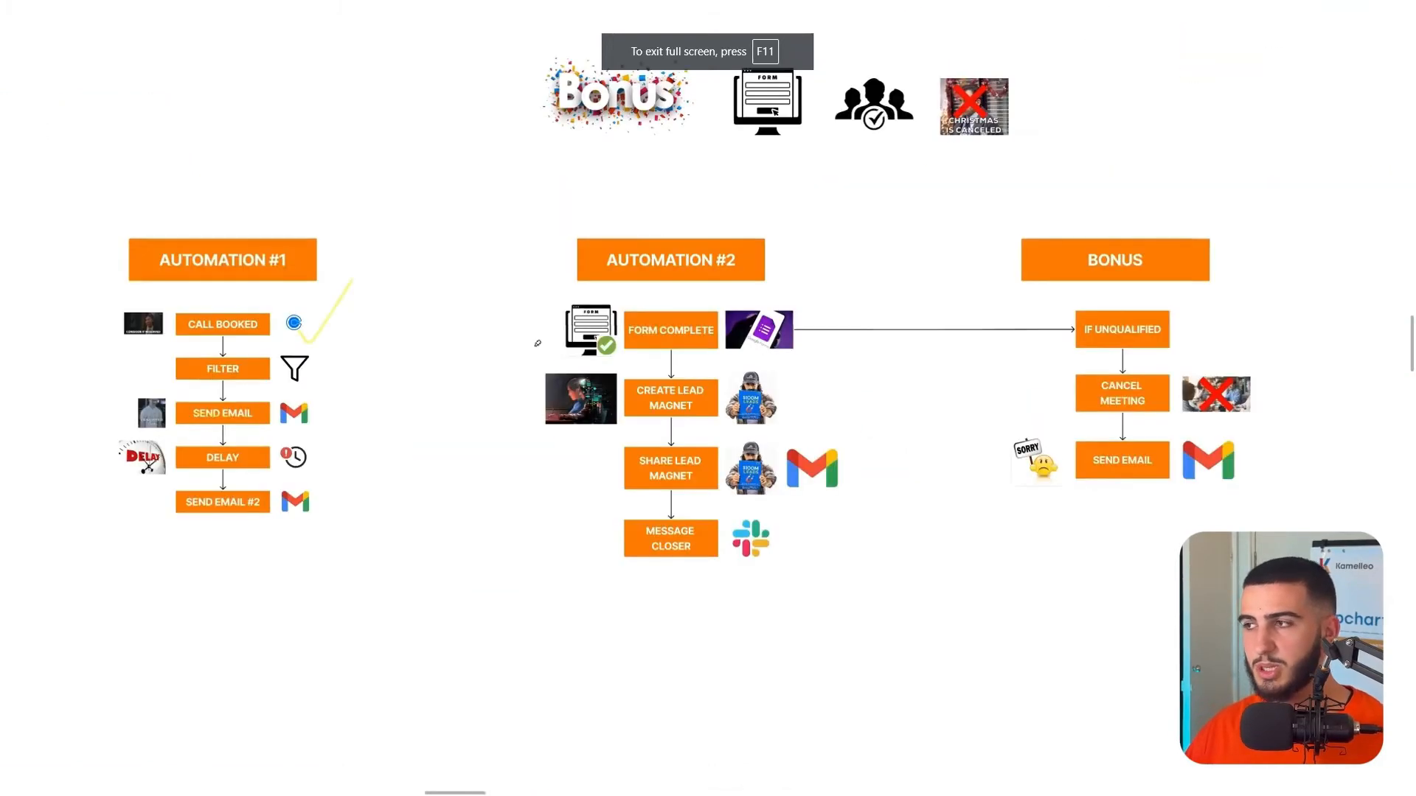
scroll(683, 304, up, 3)
drag(676, 286, 637, 252)
scroll(637, 252, down, 2)
scroll(634, 245, right, 2)
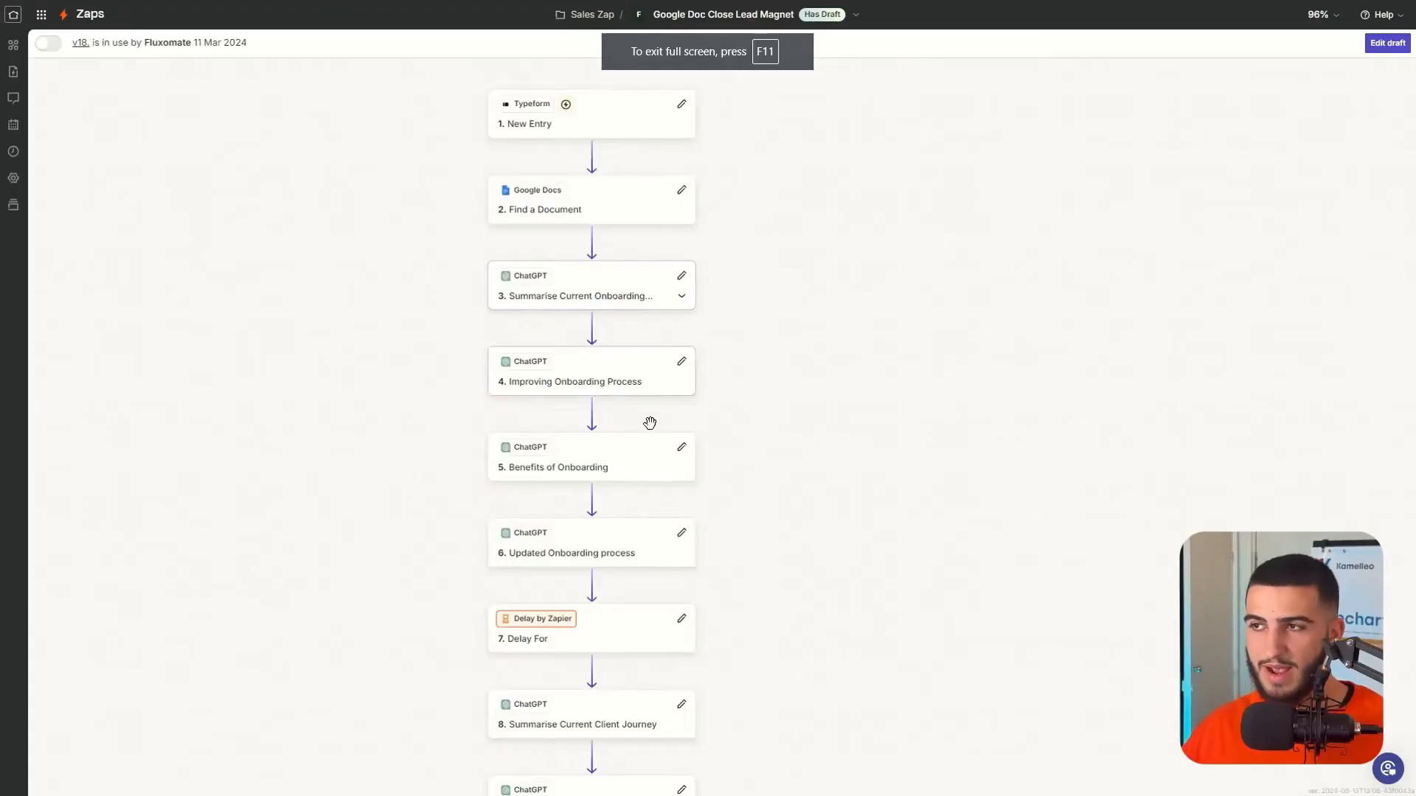
Step: Switch to the Google Doc Close Lead Magnet Zap and examine its whole step sequence, including the Success and Error branches
scroll(897, 423, down, 10)
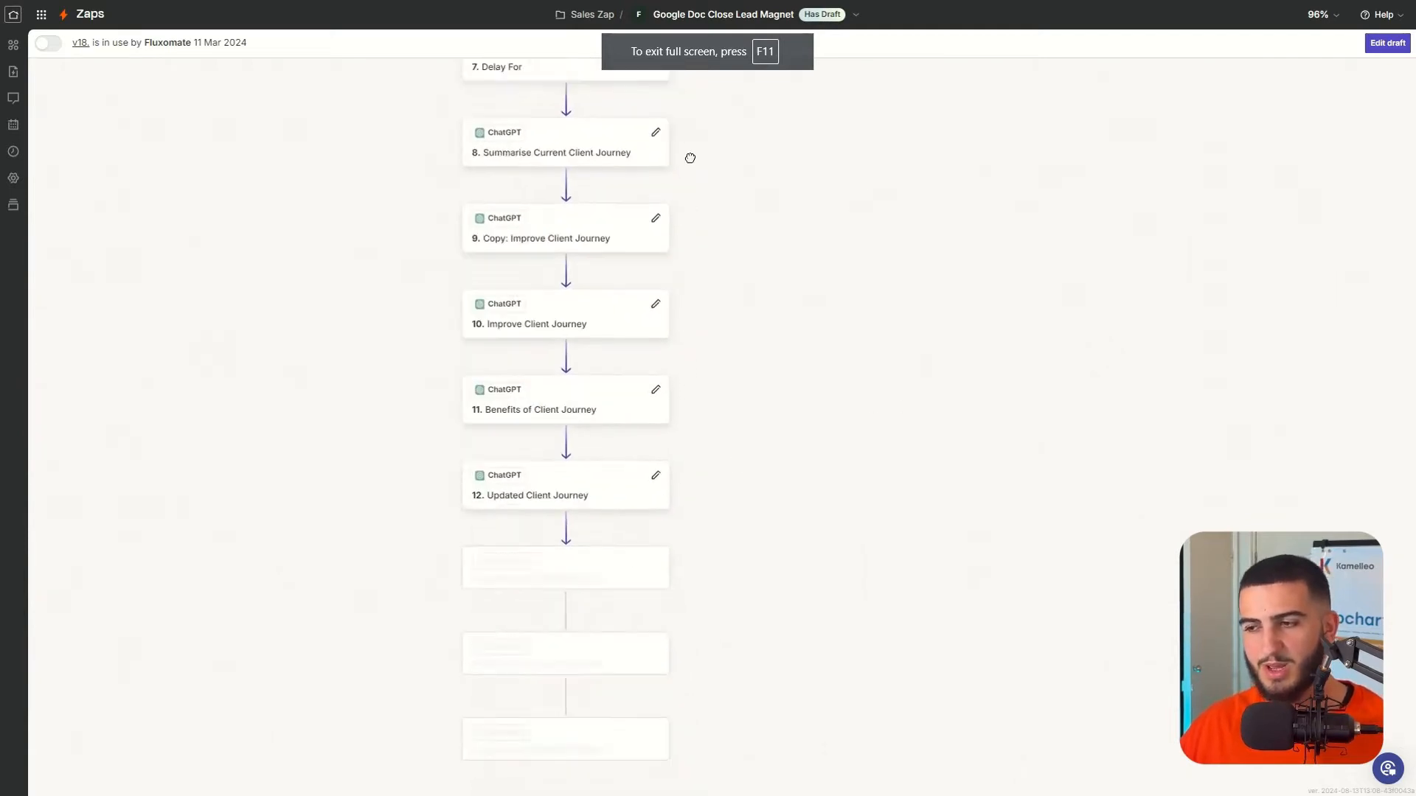
scroll(656, 551, down, 5)
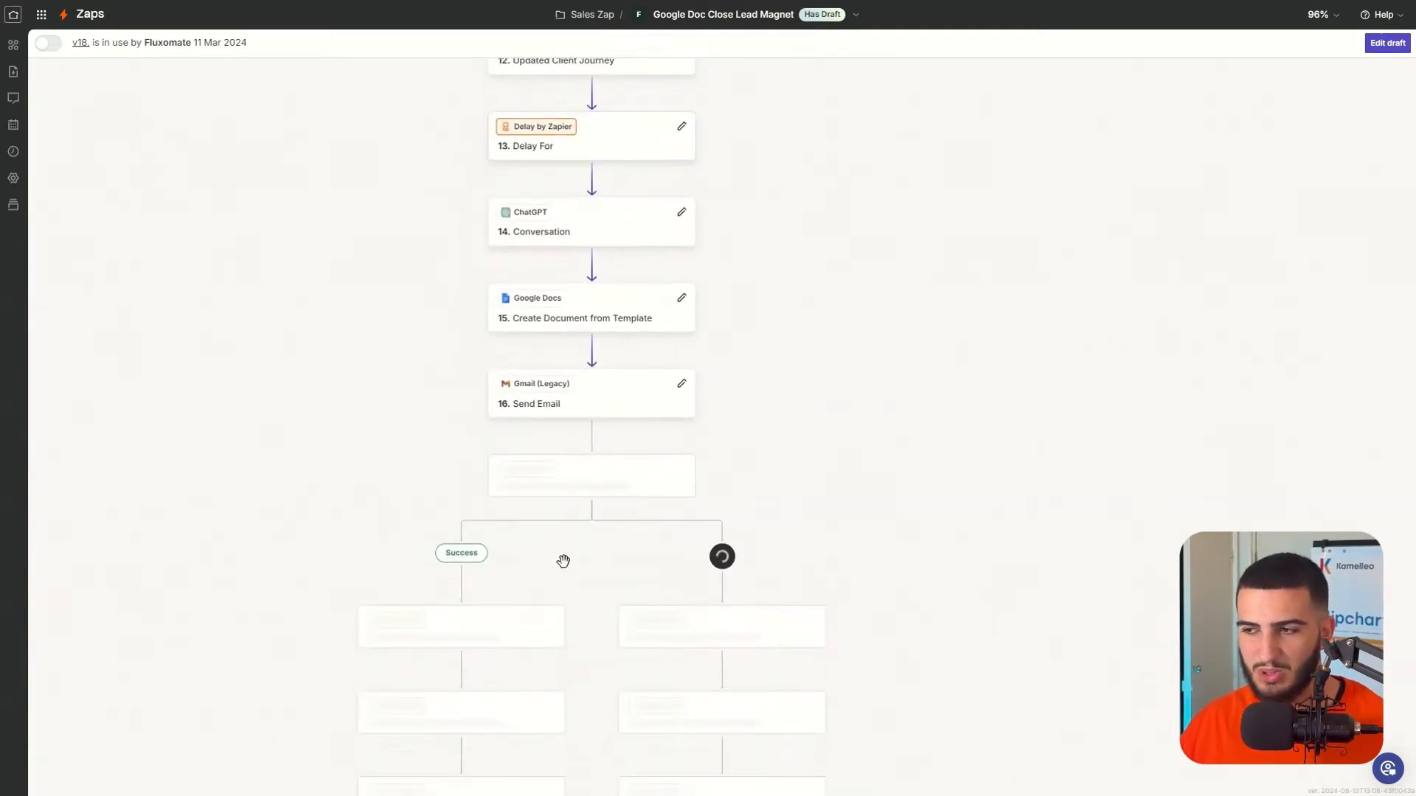
drag(563, 560, 577, 382)
scroll(585, 310, down, 5)
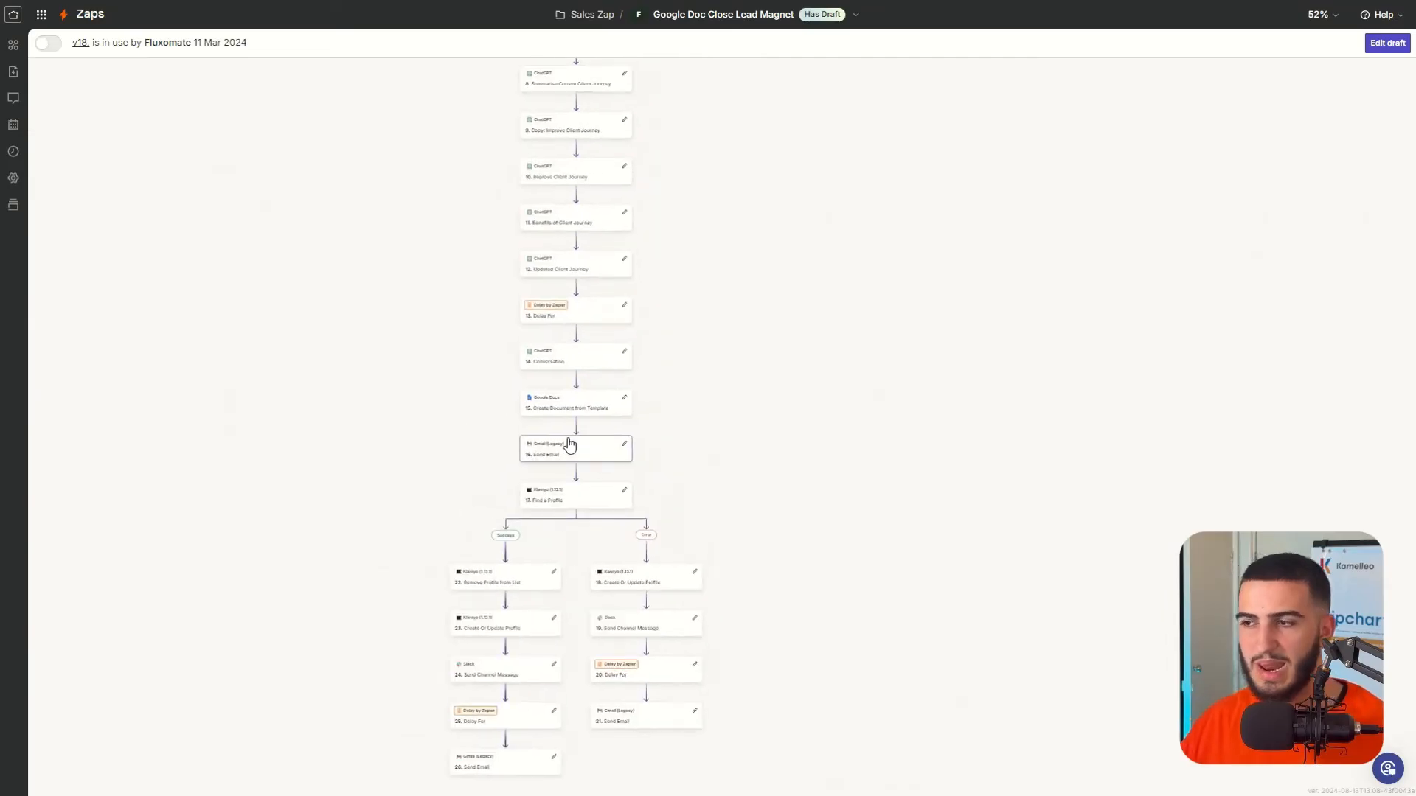
drag(472, 250, 464, 214)
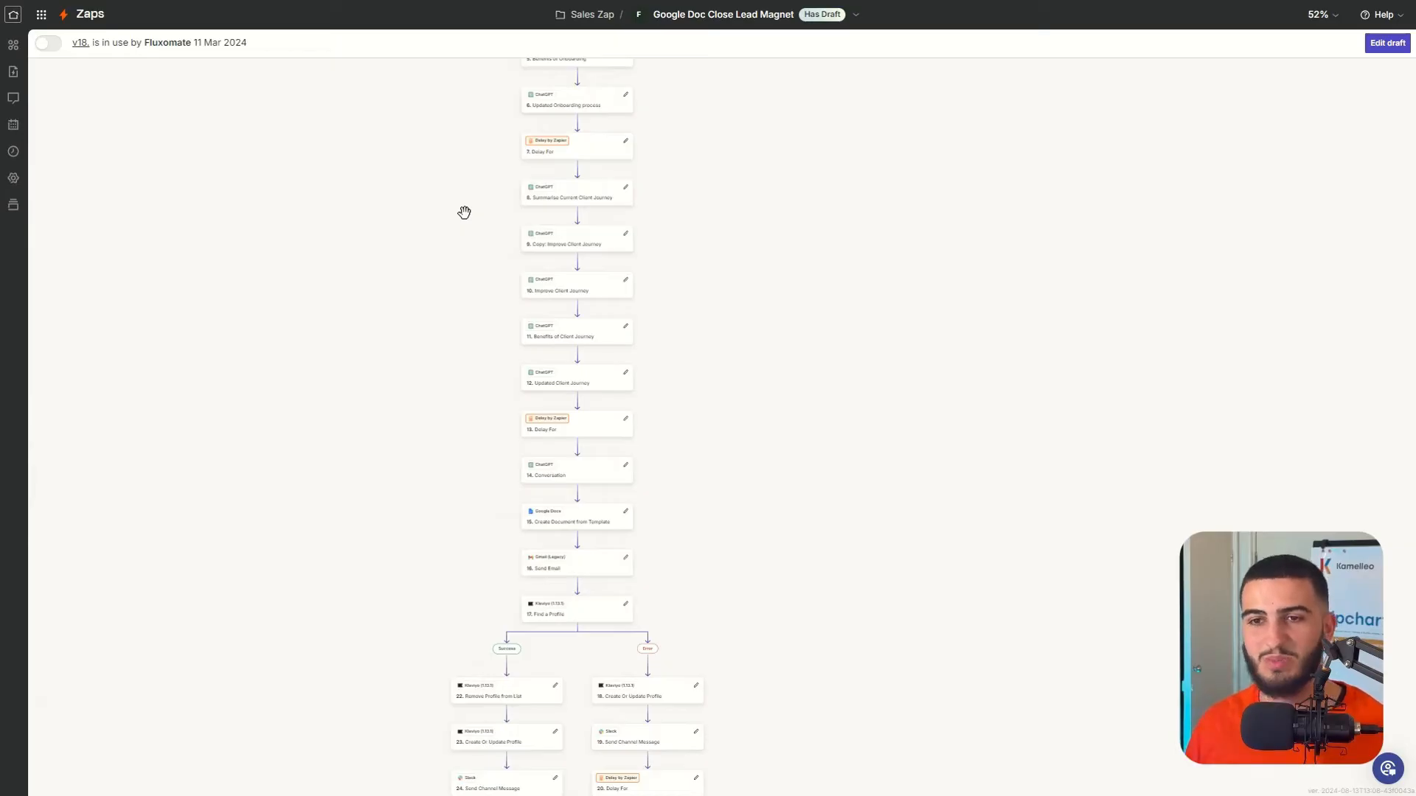
drag(552, 236, 532, 428)
scroll(548, 159, up, 5)
drag(586, 133, 568, 463)
scroll(561, 349, up, 4)
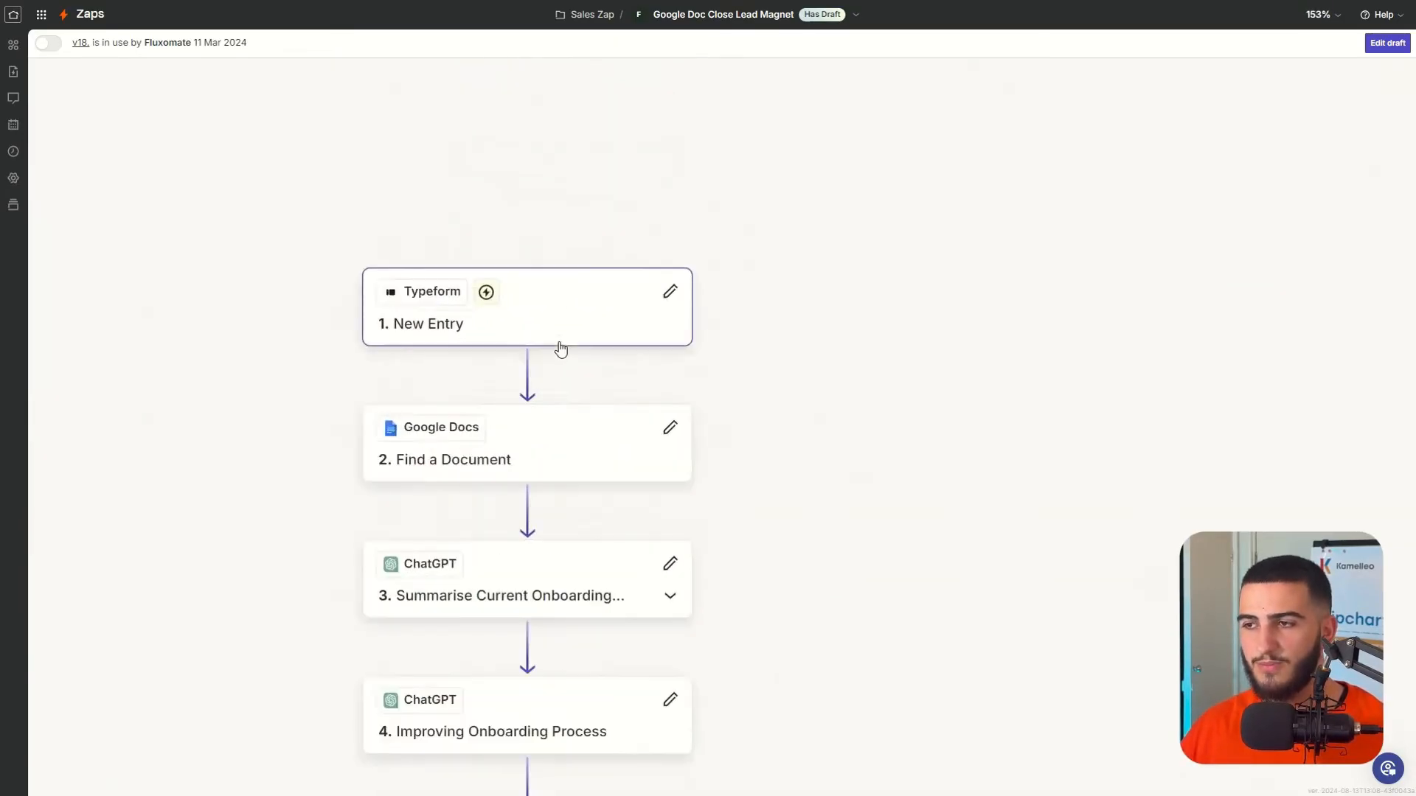
Step: Inspect the Typeform New Entry trigger, the Find a Document step and the diagram instruction in the Summarise Current Onboarding Process prompt
click(556, 302)
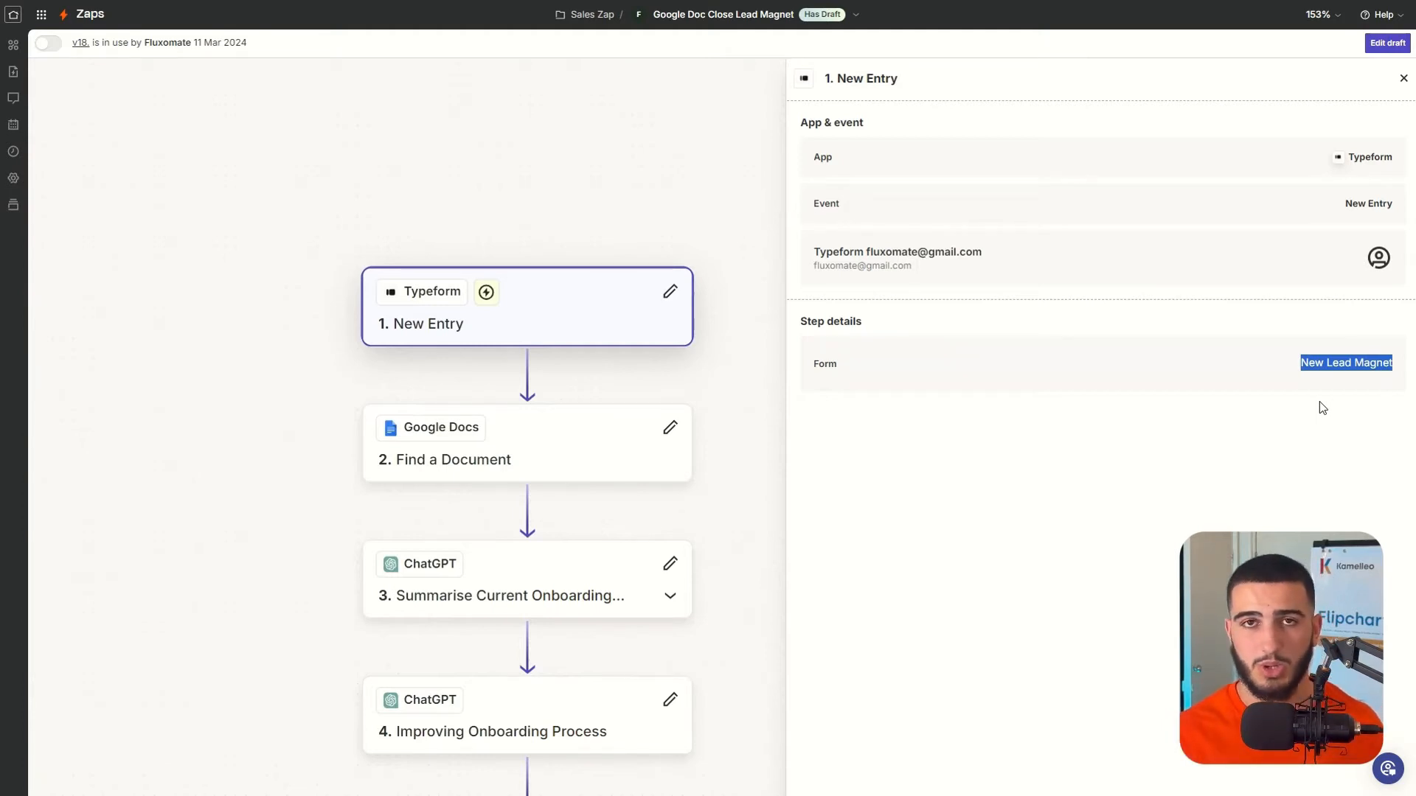
click(575, 446)
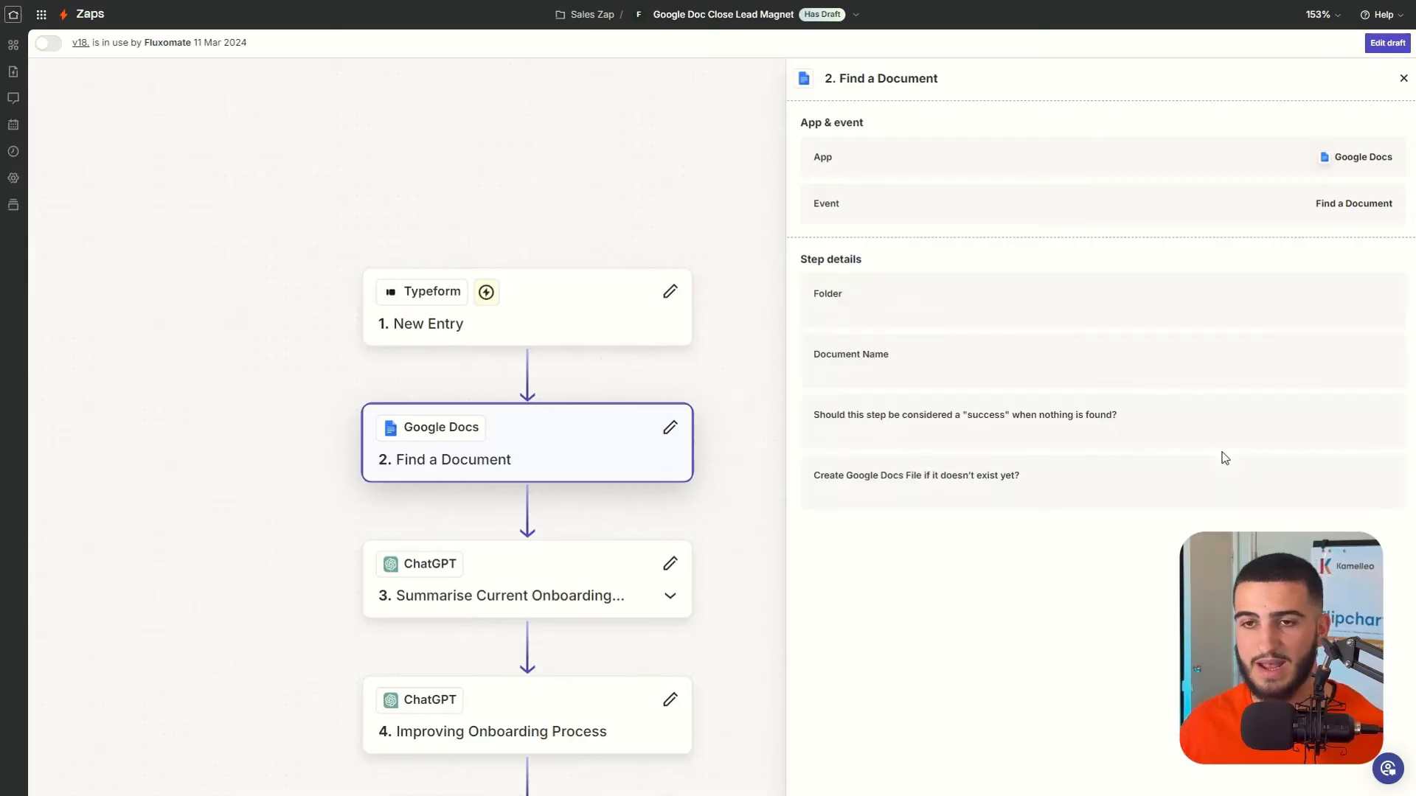
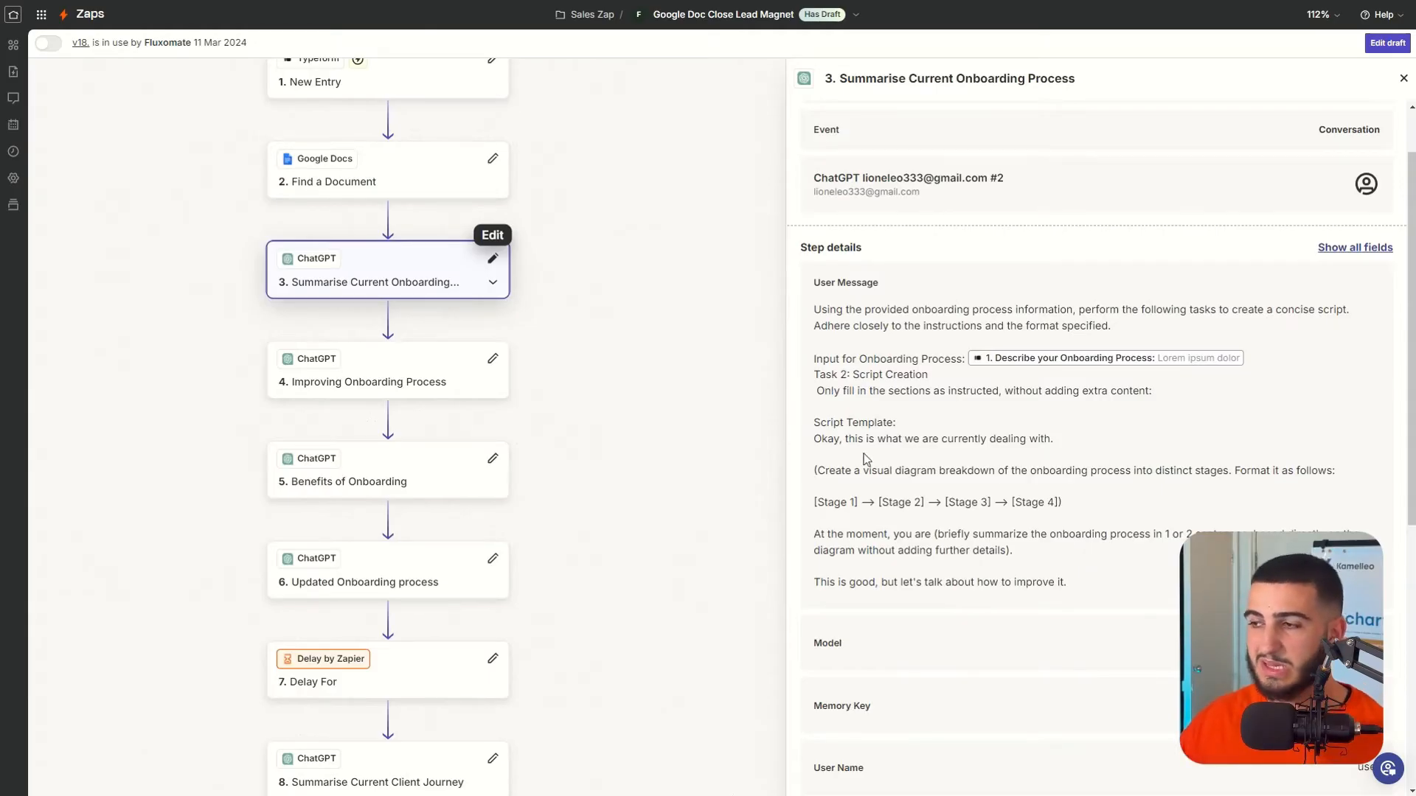
drag(845, 472, 1081, 485)
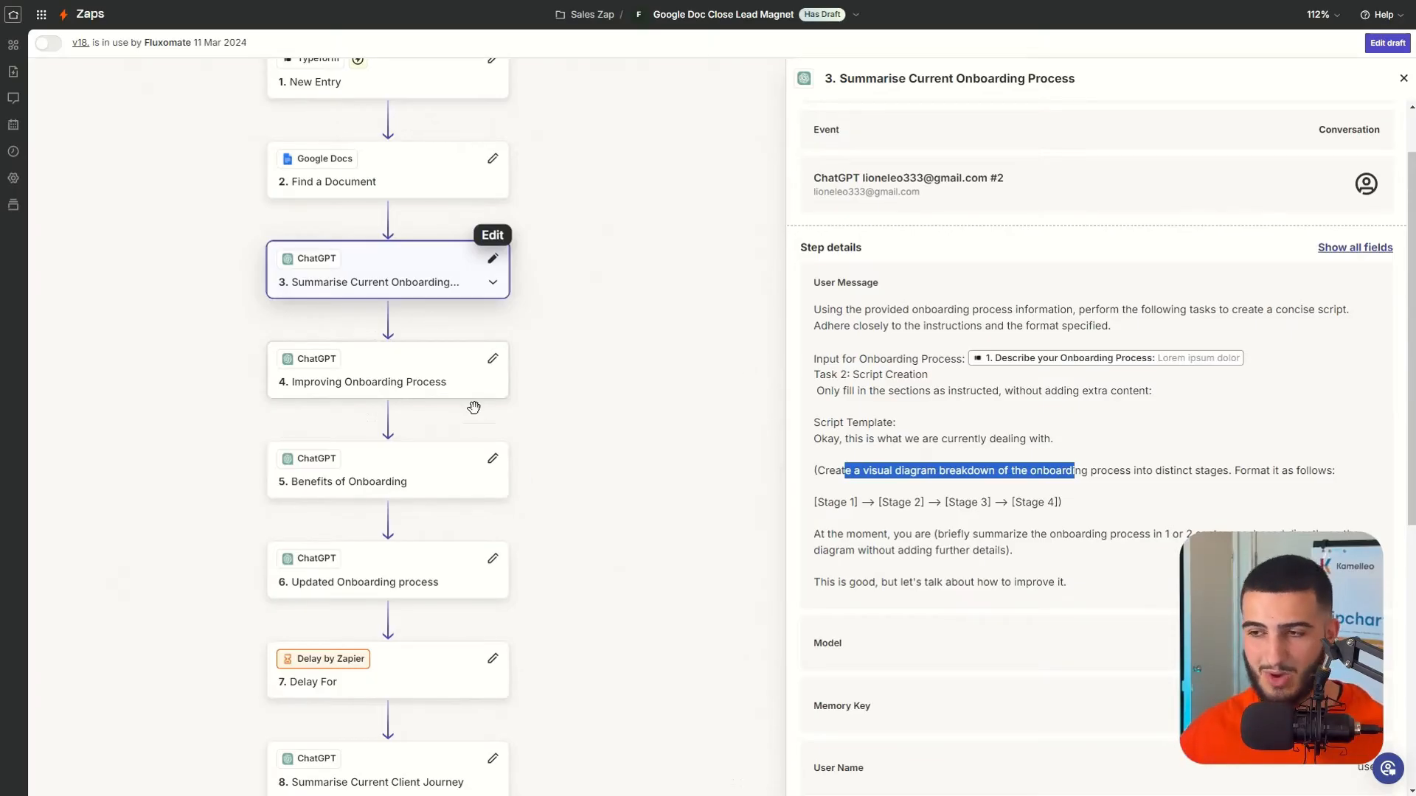
Step: Look over the onboarding ChatGPT steps and open the details of the Delay For step that follows them
scroll(434, 553, down, 2)
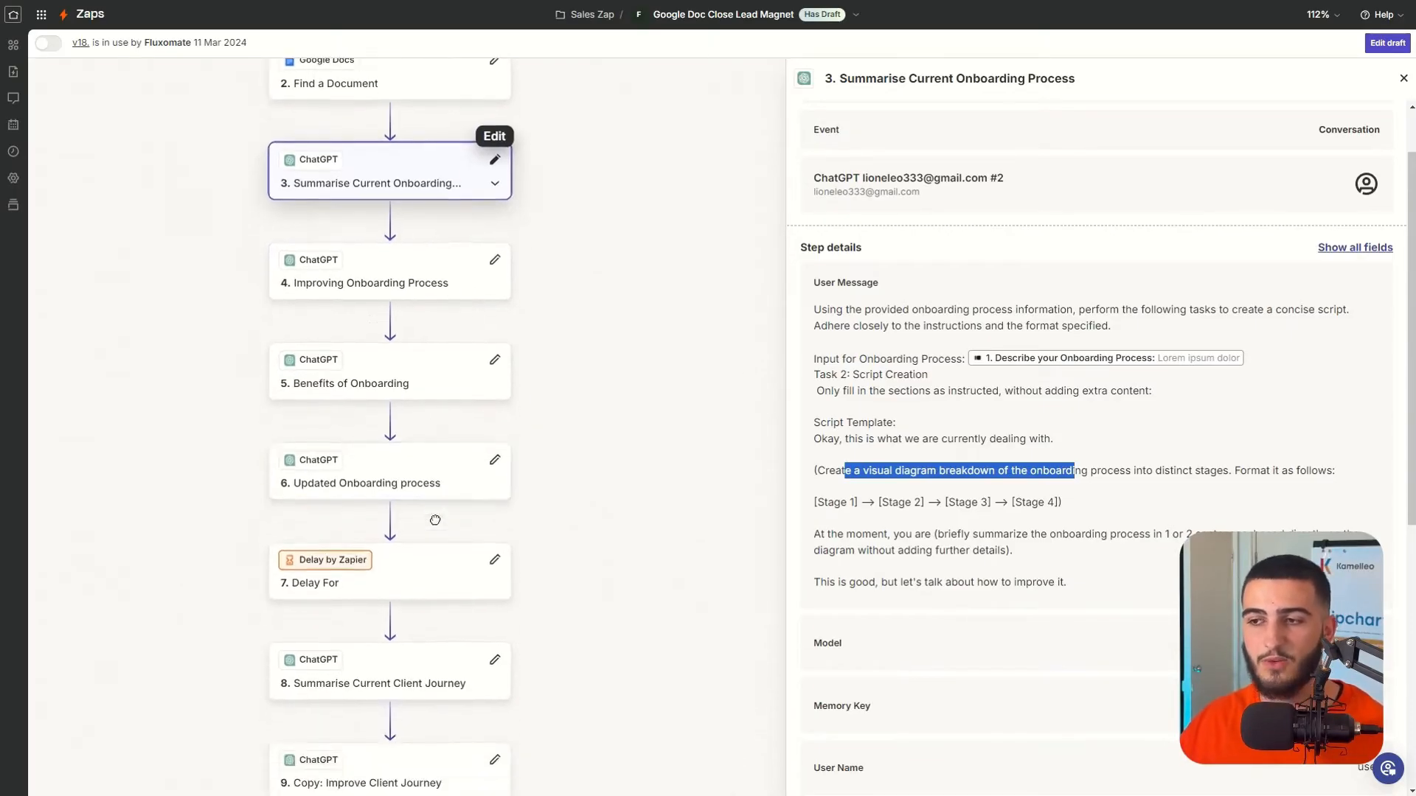
drag(435, 520, 436, 520)
scroll(448, 505, down, 2)
scroll(451, 495, up, 3)
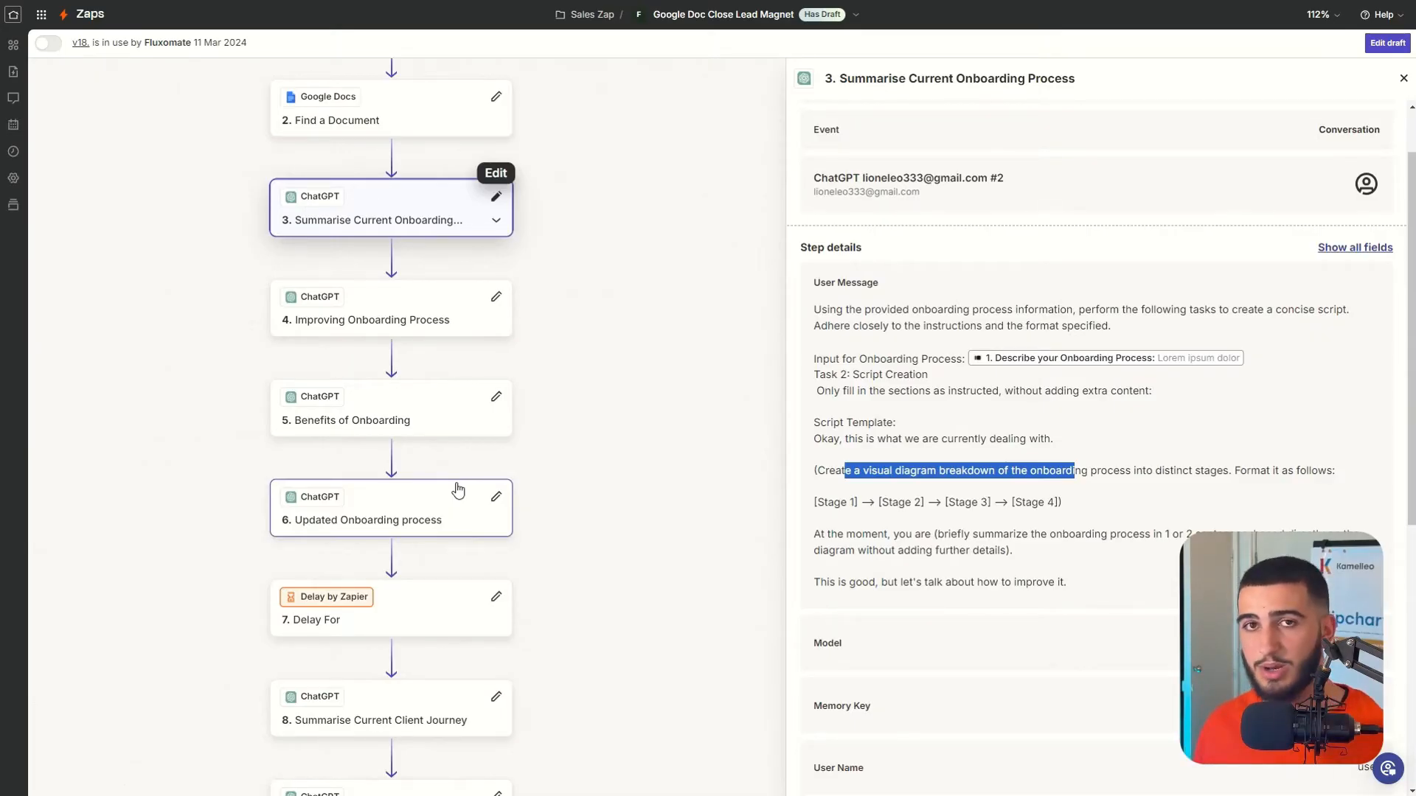
scroll(450, 369, down, 1)
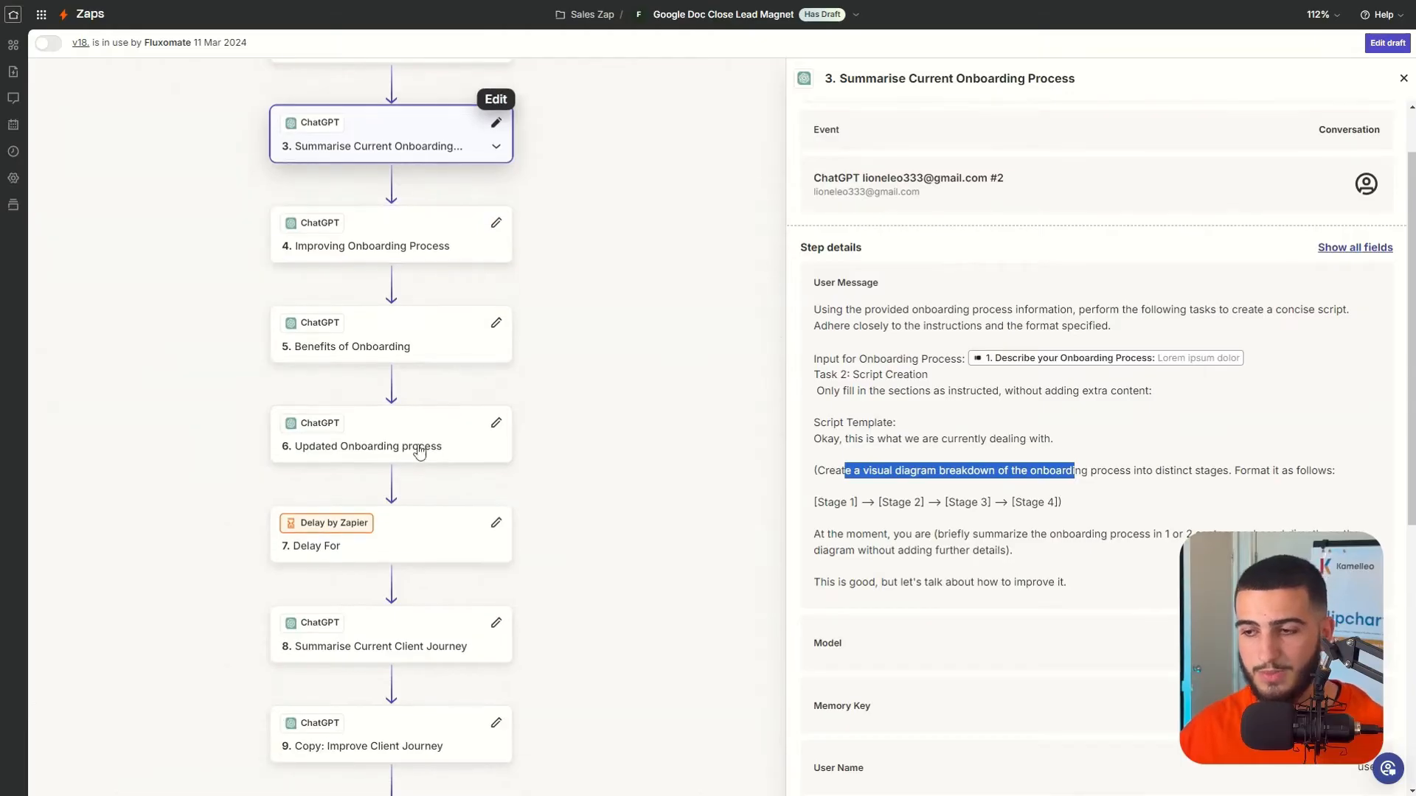
scroll(443, 516, down, 1)
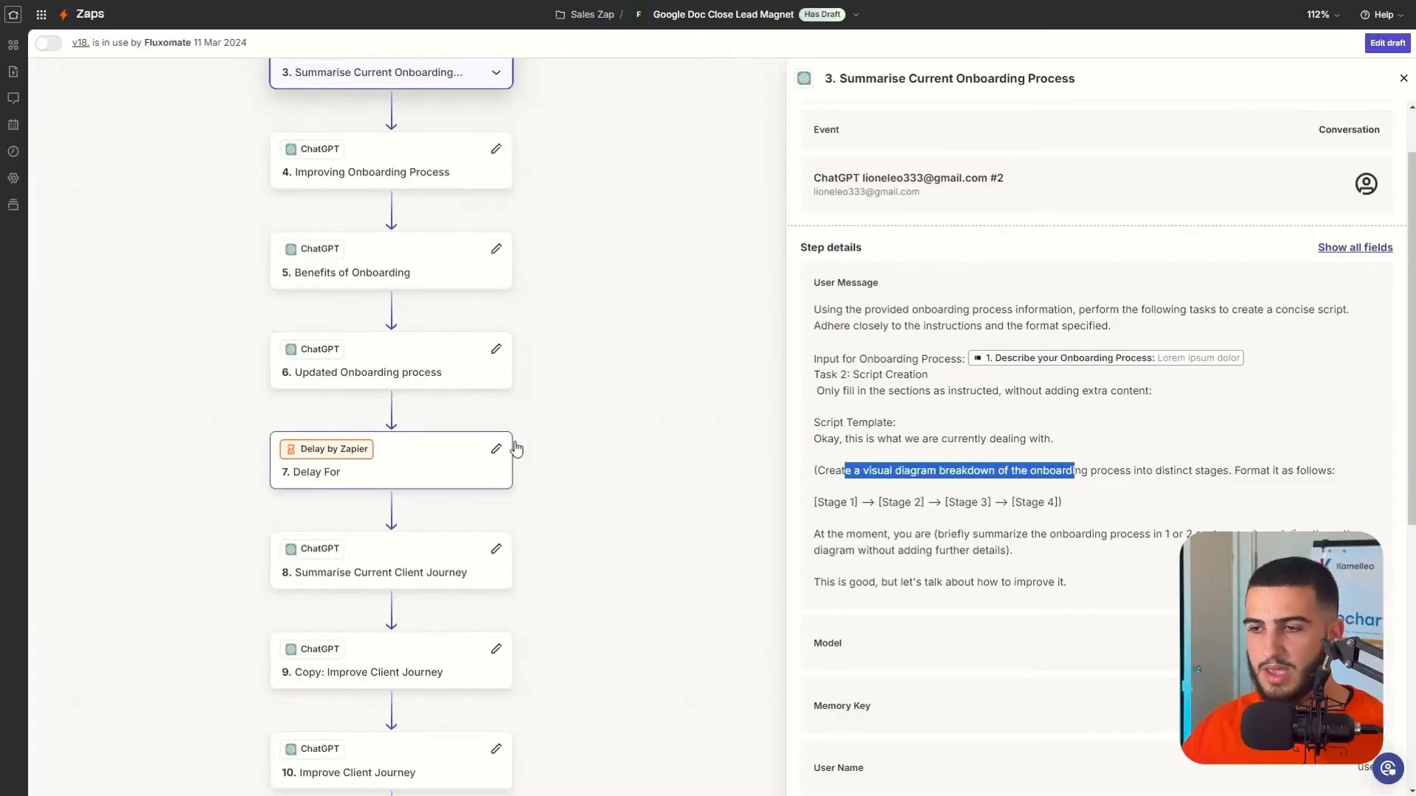
click(512, 450)
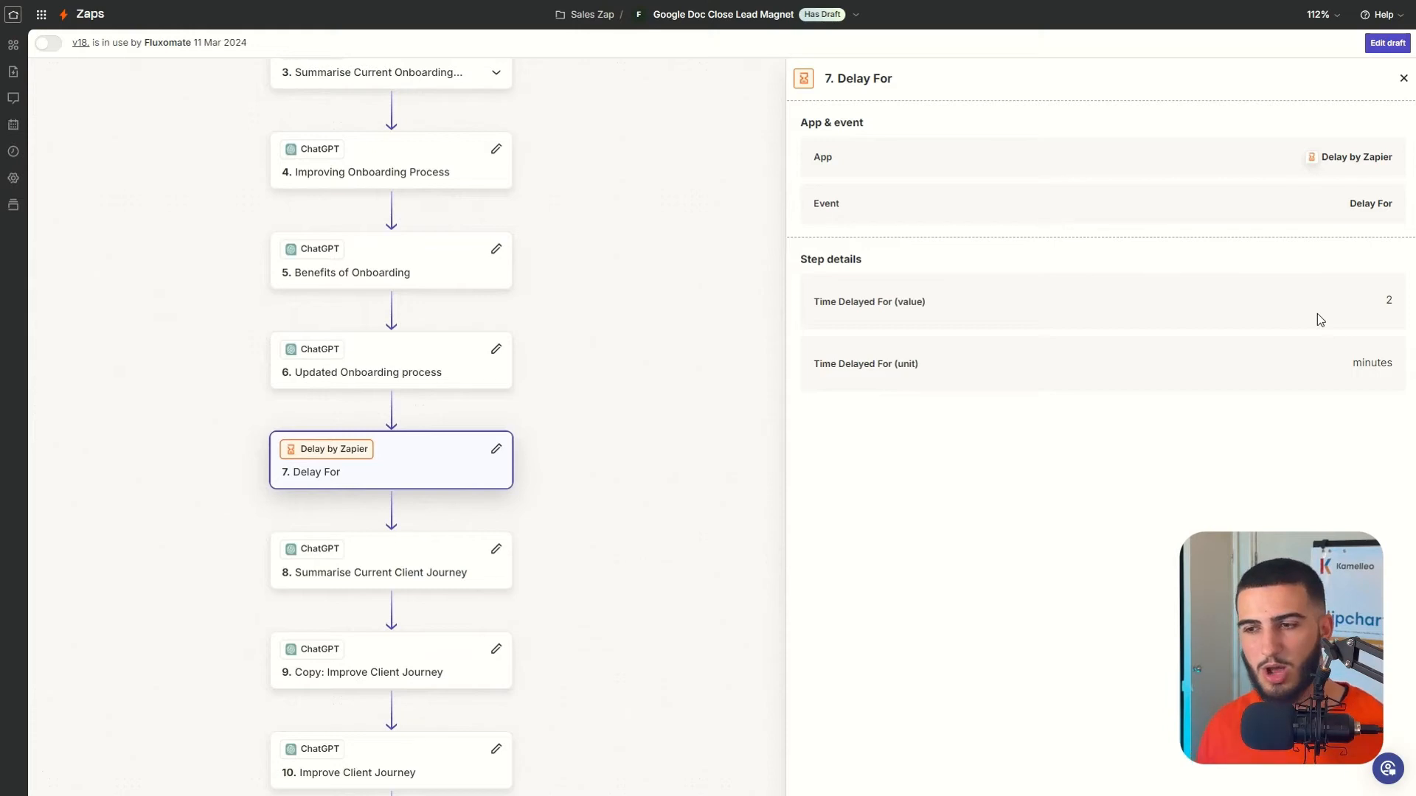
Step: Review the client journey ChatGPT steps and the second delay, down to the document creation and email steps
scroll(485, 427, up, 1)
scroll(485, 427, up, 3)
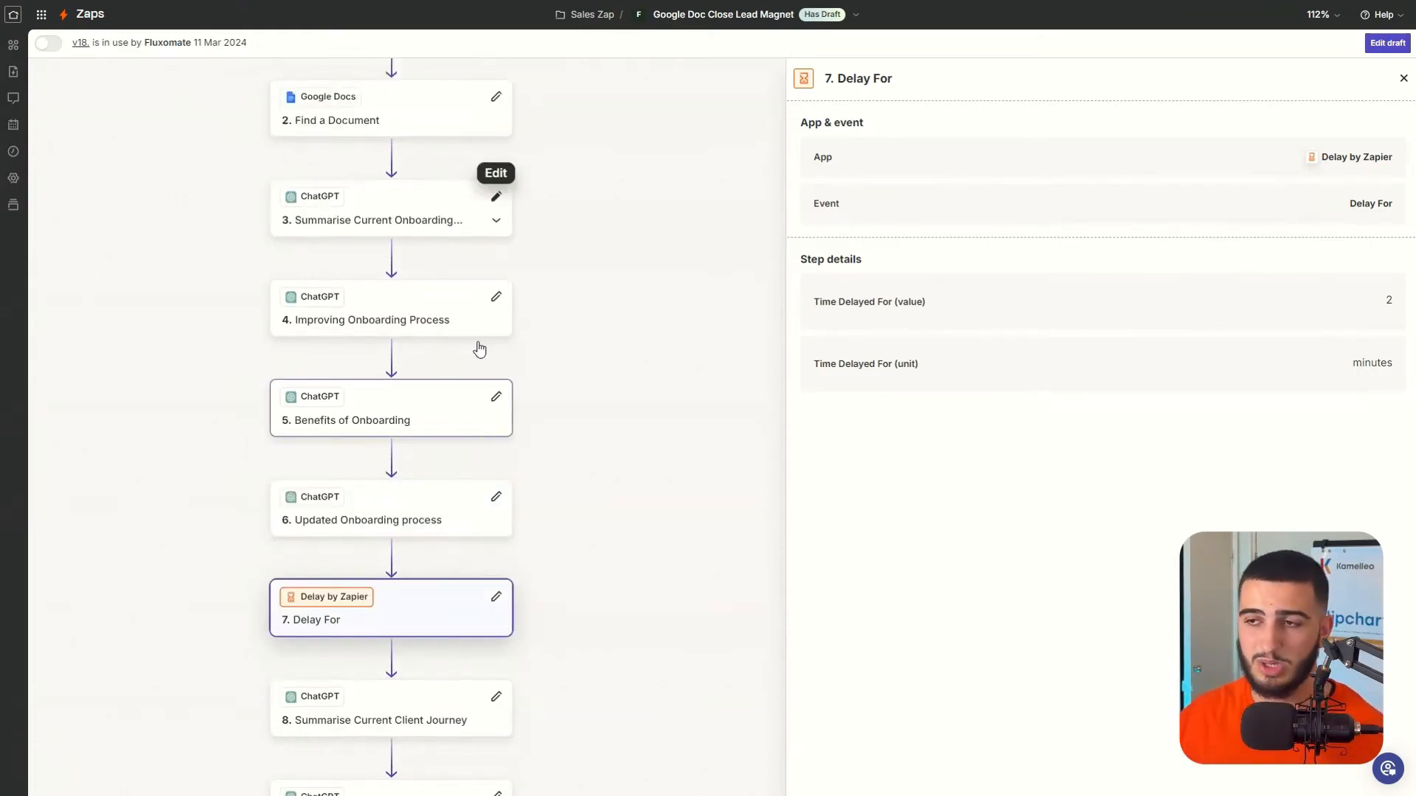
scroll(482, 322, down, 14)
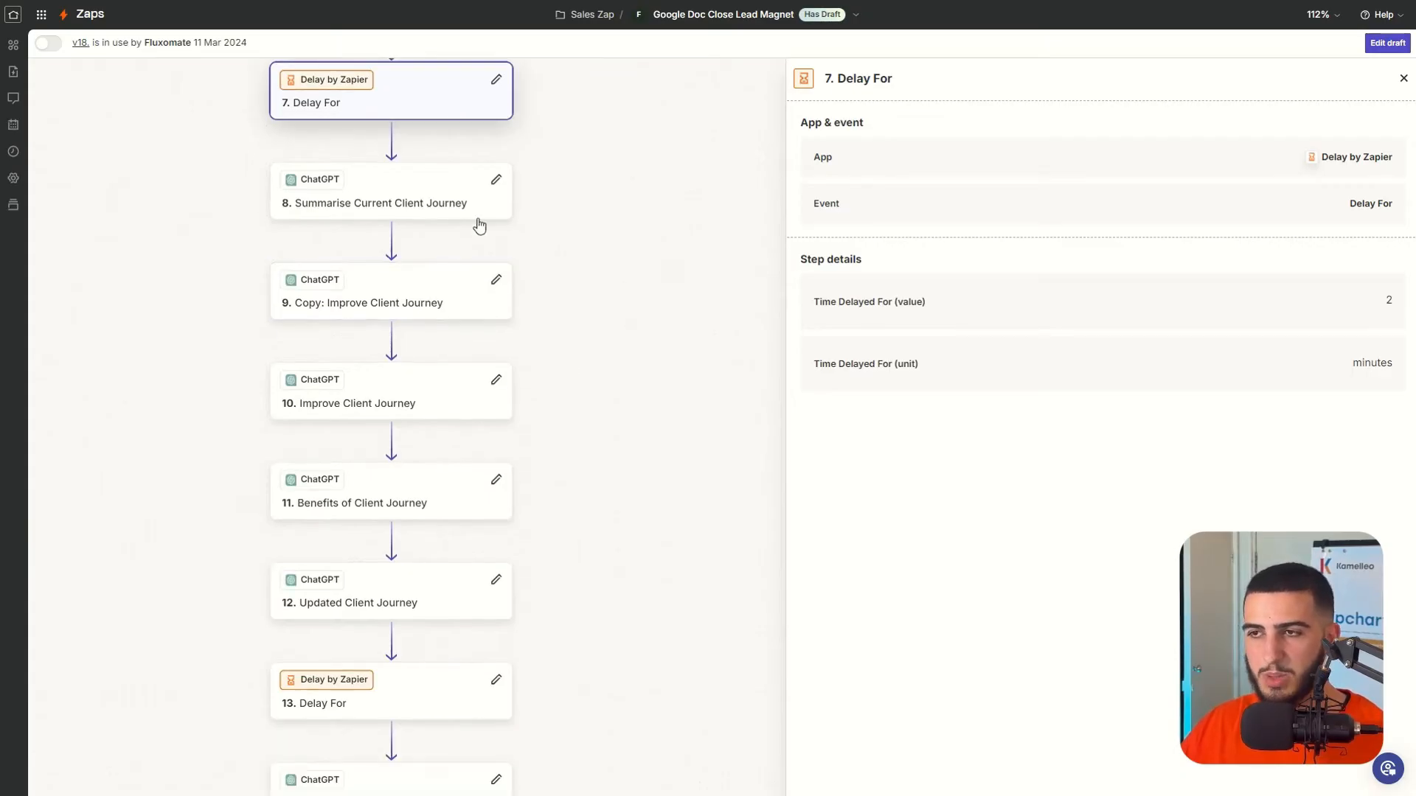
scroll(427, 316, up, 8)
scroll(430, 329, down, 8)
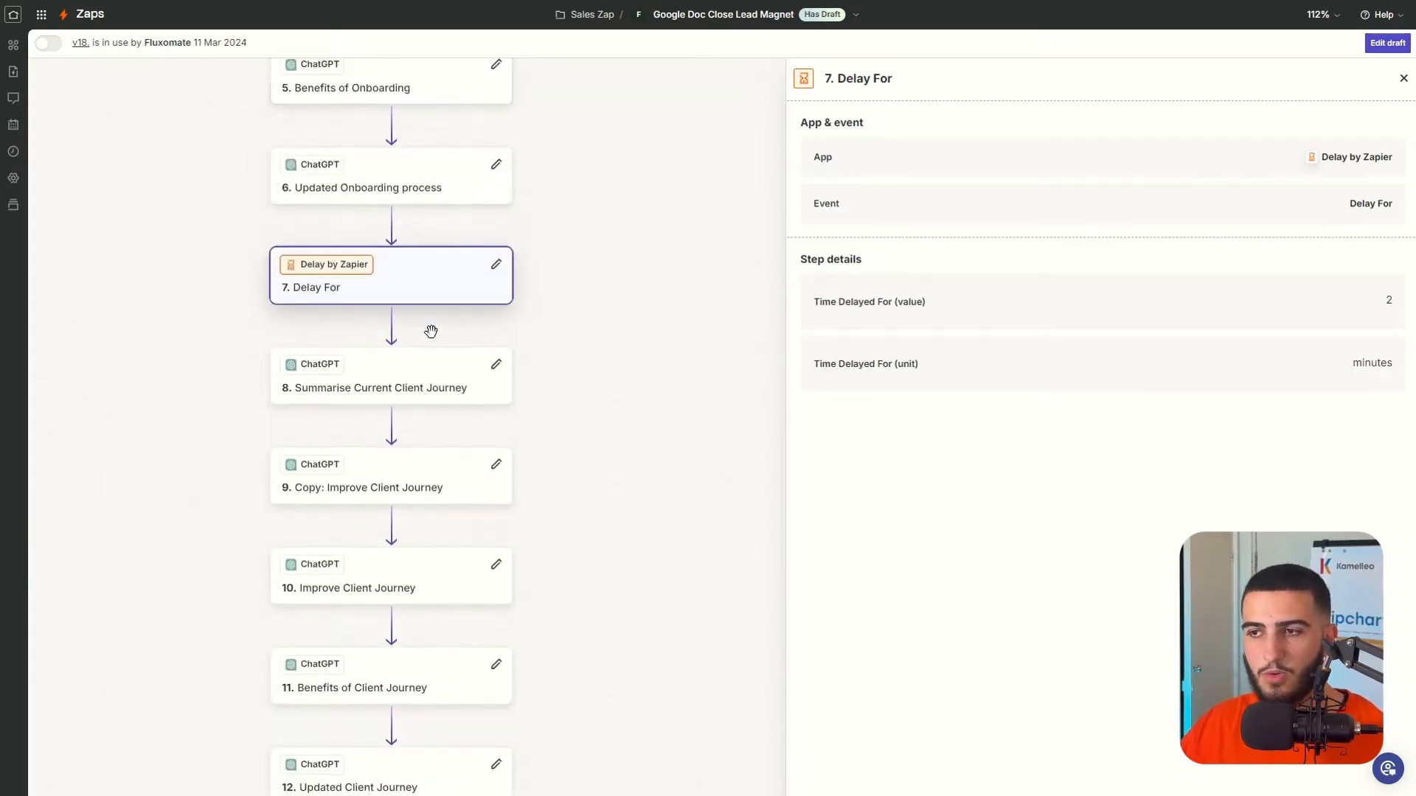
scroll(428, 374, down, 9)
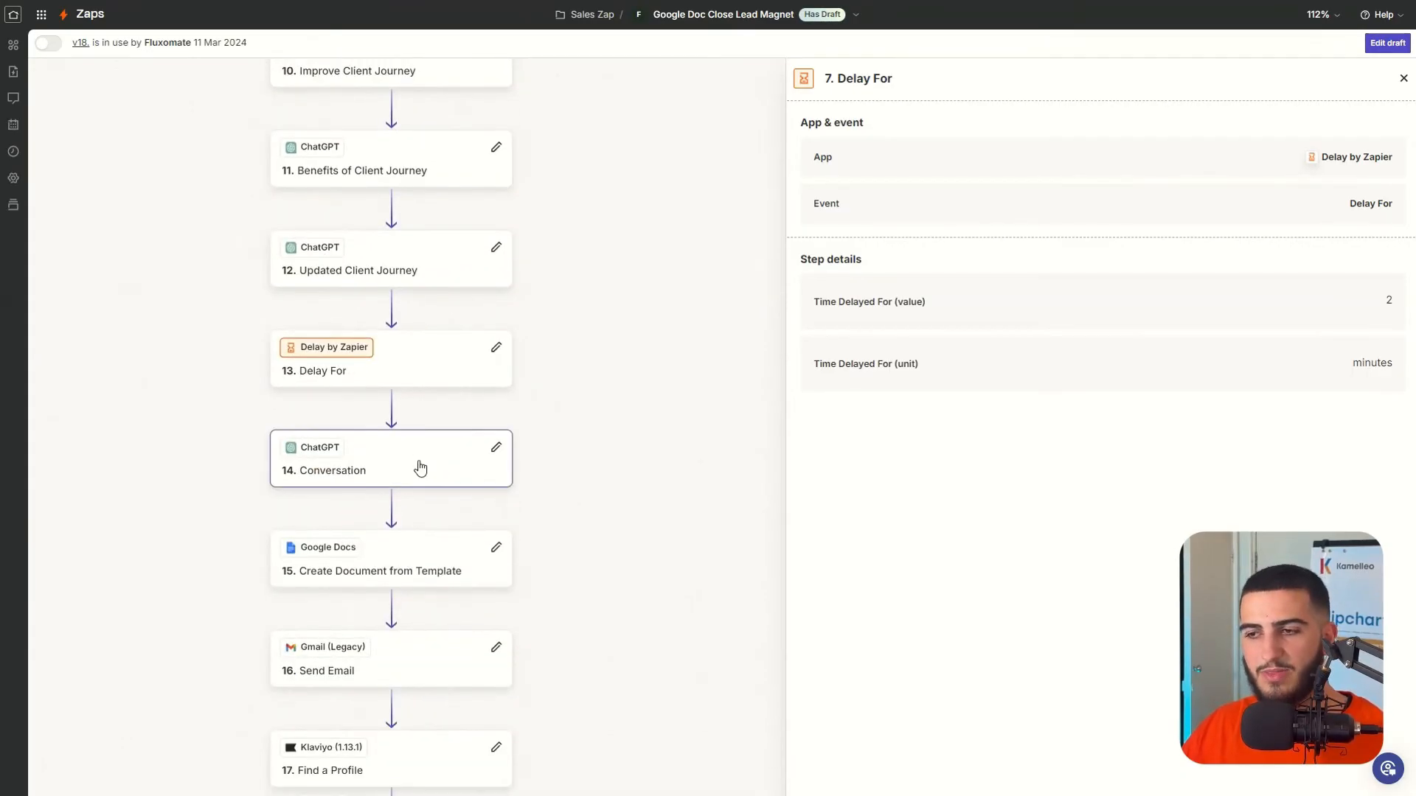
scroll(596, 402, down, 2)
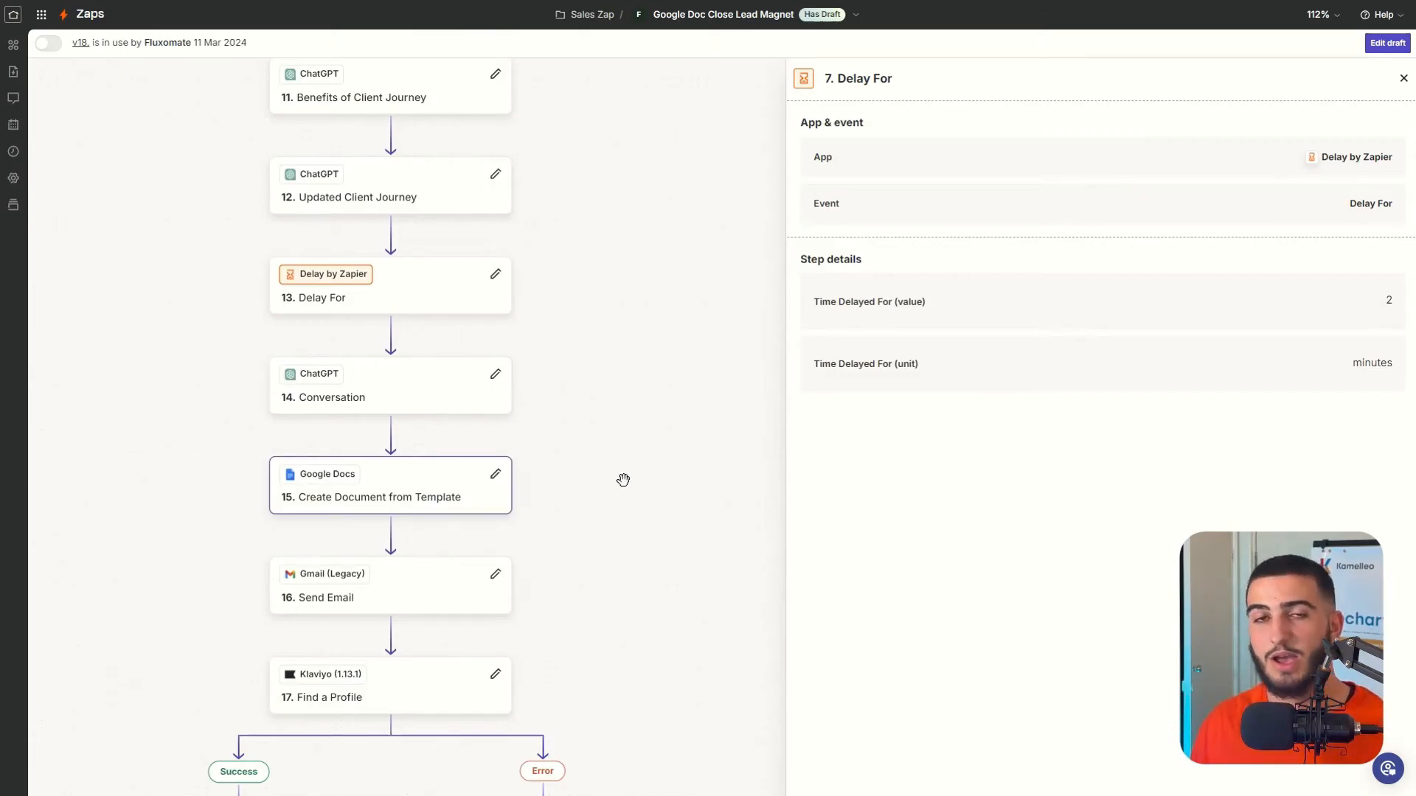
Step: Open the Create Document from Template step and examine its document name, folder, sharing preference and ChatGPT reply field mappings
click(445, 484)
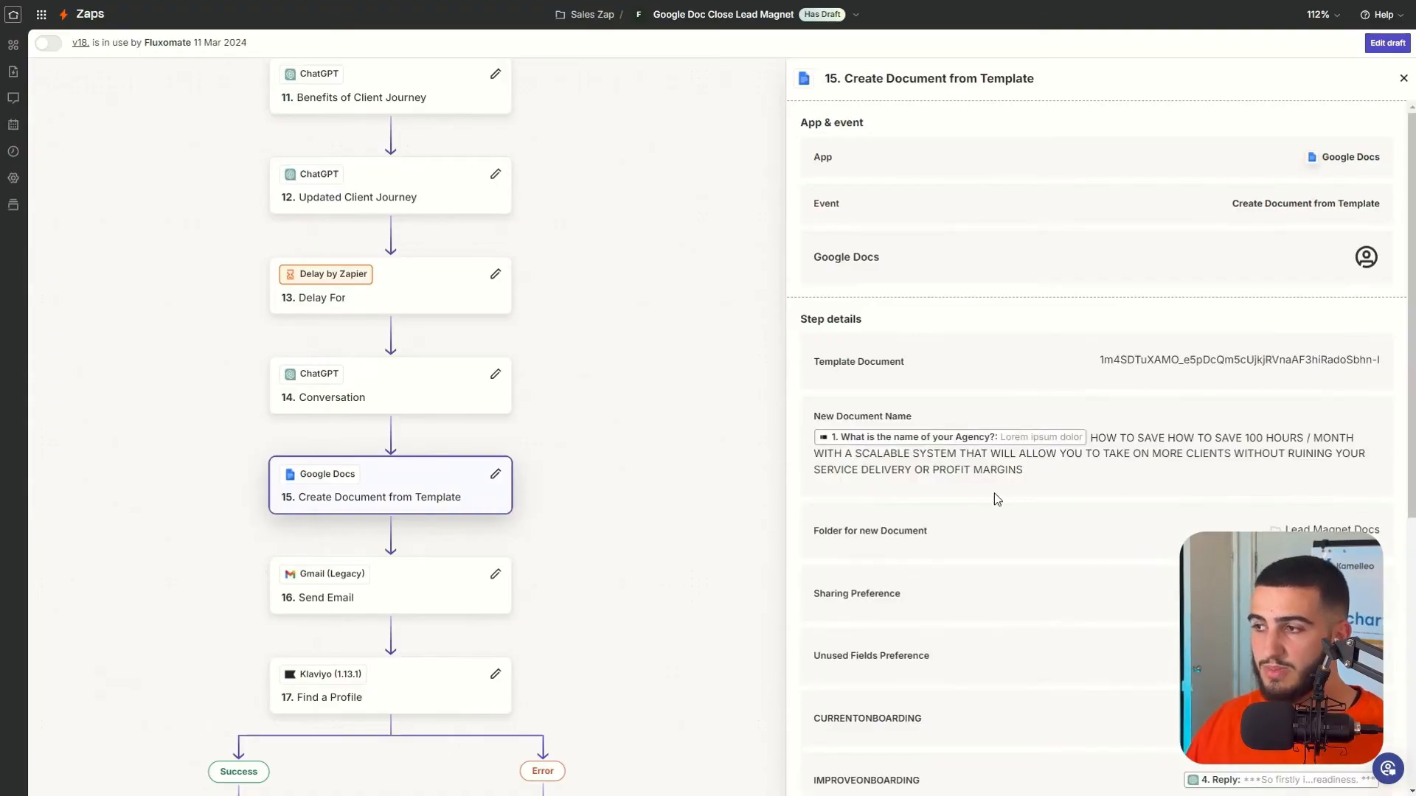
scroll(1054, 471, down, 2)
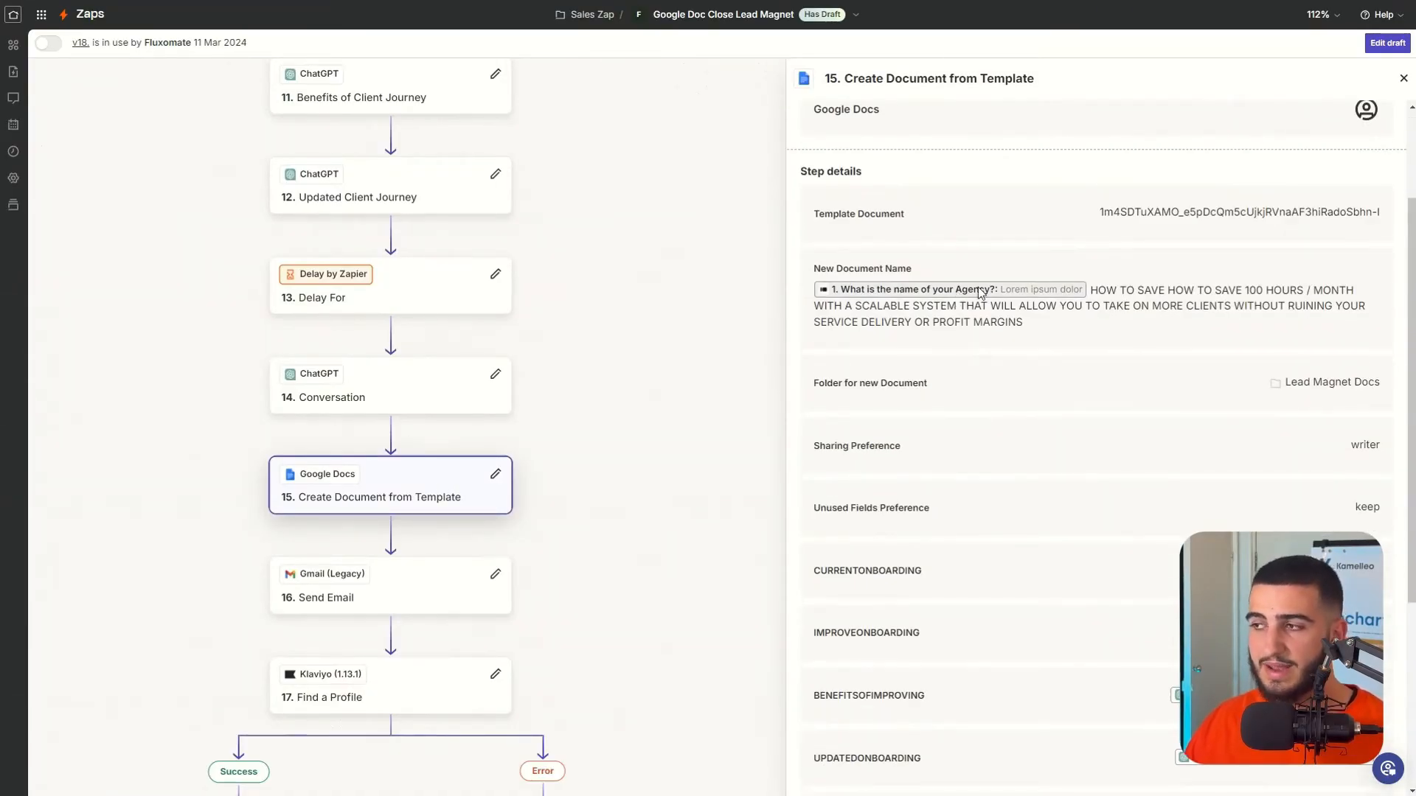
scroll(1073, 413, down, 2)
scroll(1047, 417, down, 2)
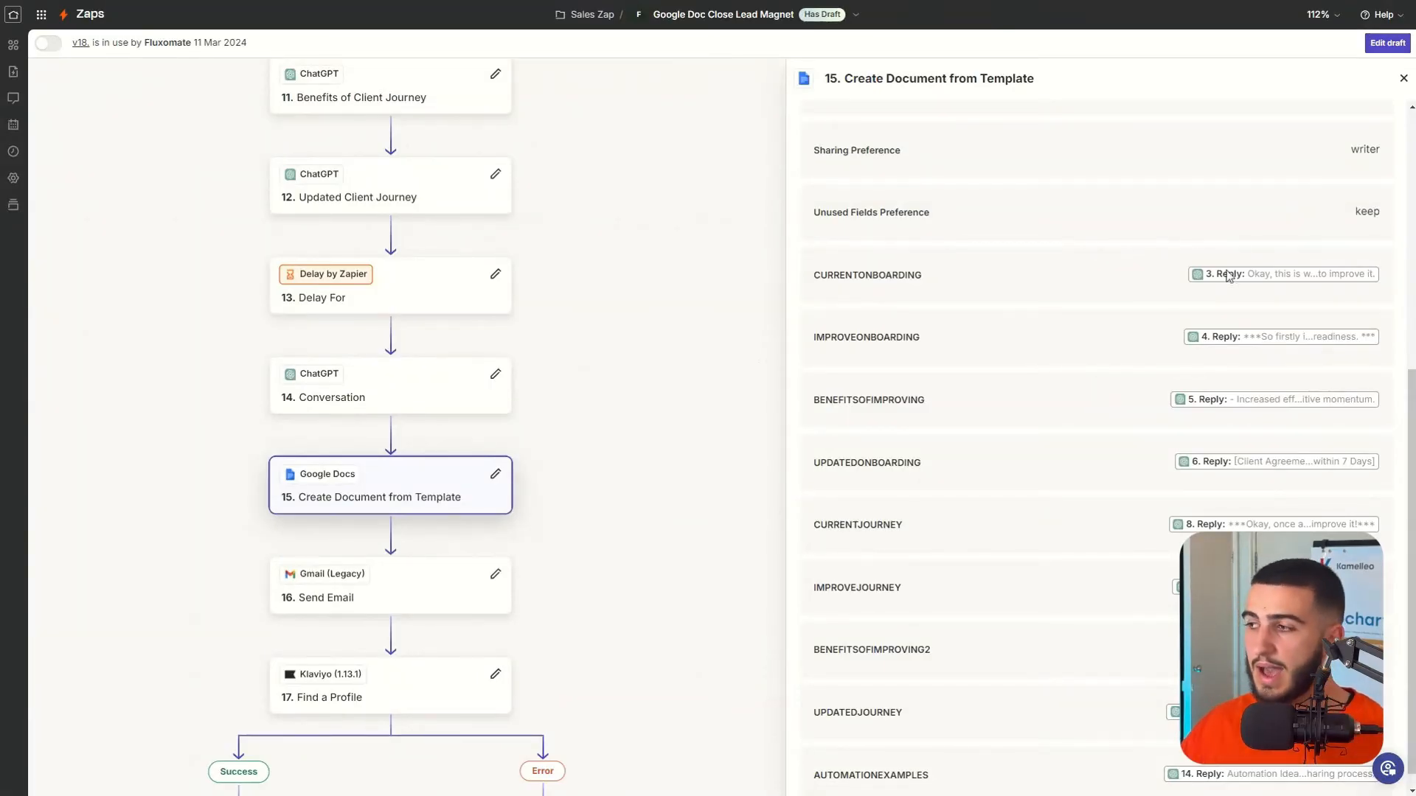
scroll(1202, 369, down, 1)
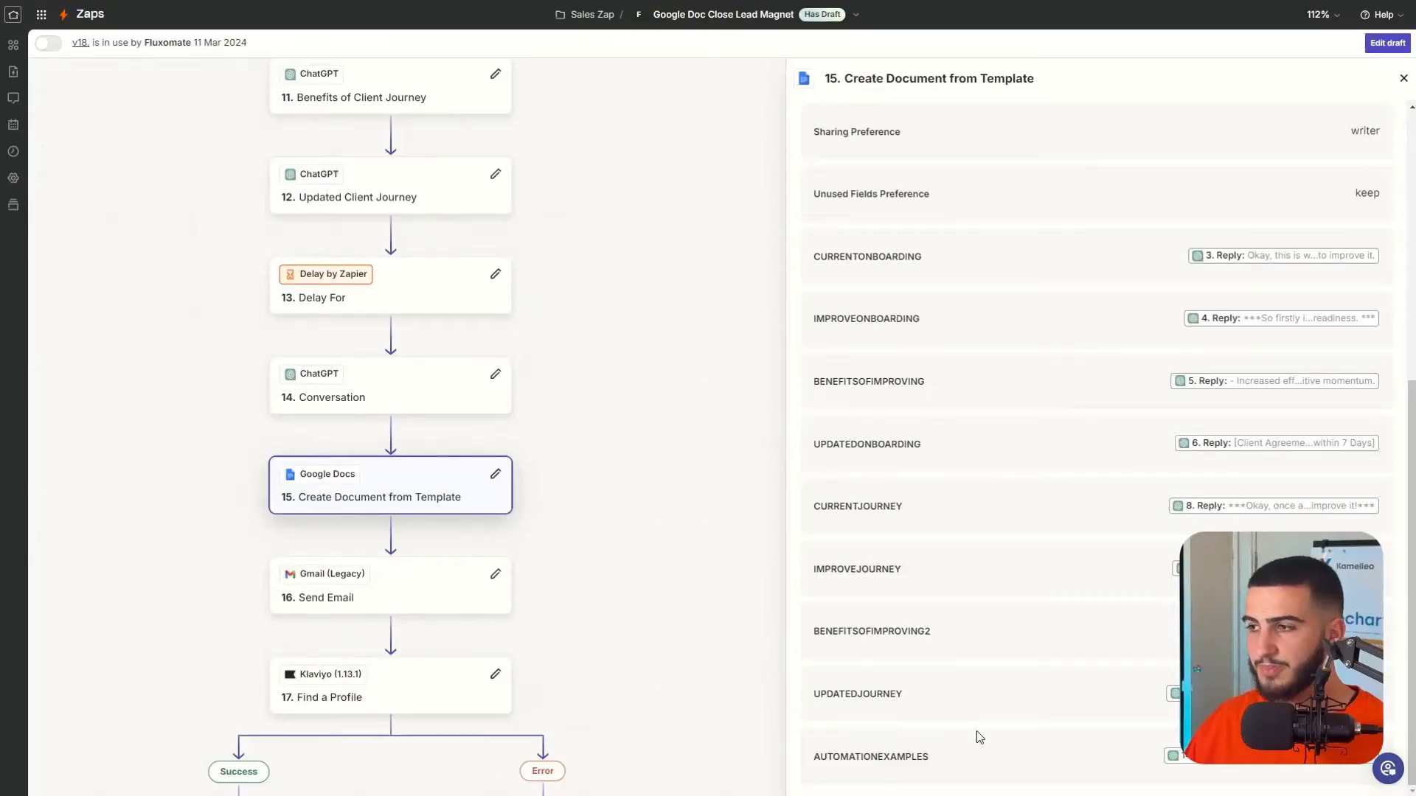
scroll(961, 561, up, 5)
scroll(962, 560, down, 5)
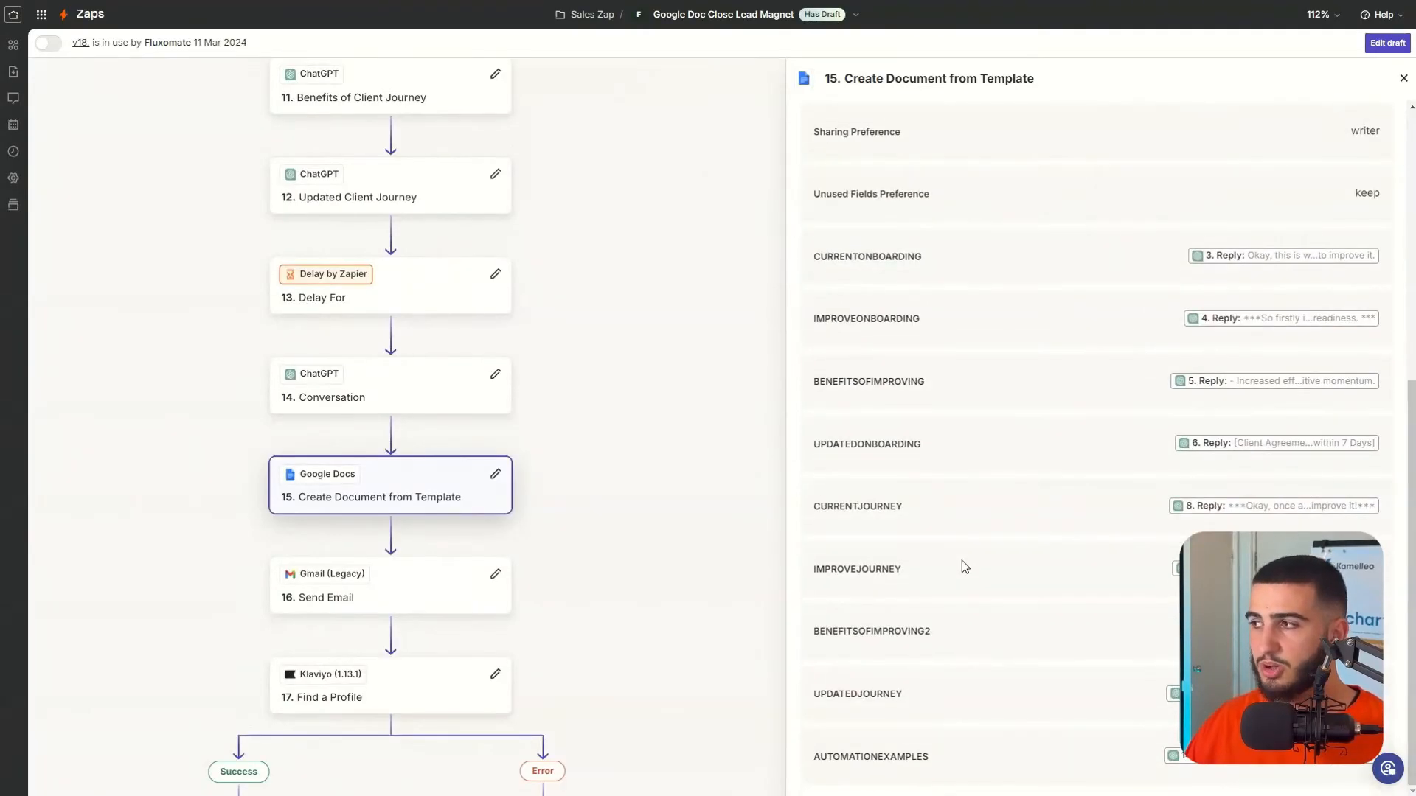
scroll(956, 545, up, 6)
scroll(952, 537, down, 6)
scroll(405, 294, up, 4)
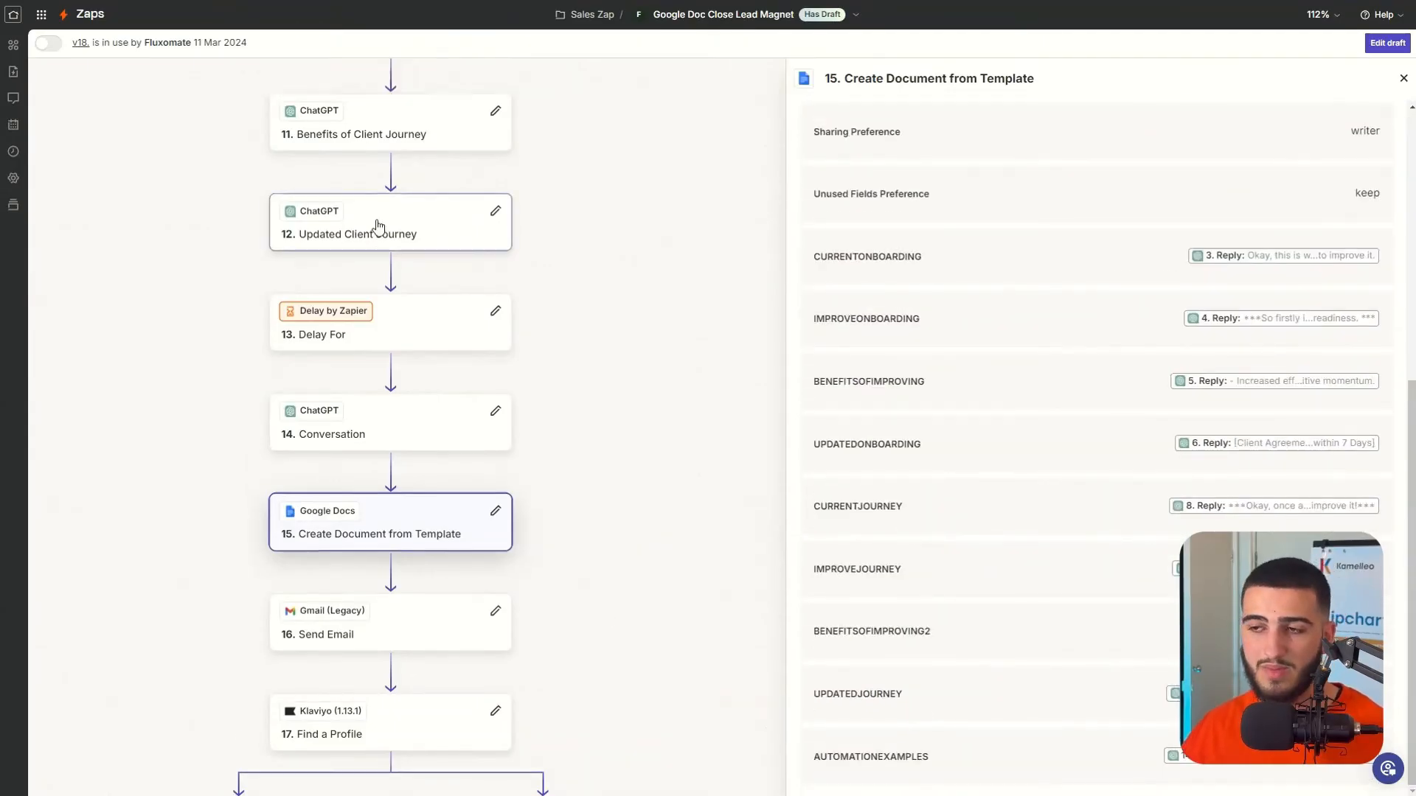
Step: Open the Gmail Send Email step and read through its recipient, sender, subject and HTML body with the document link
scroll(433, 379, down, 4)
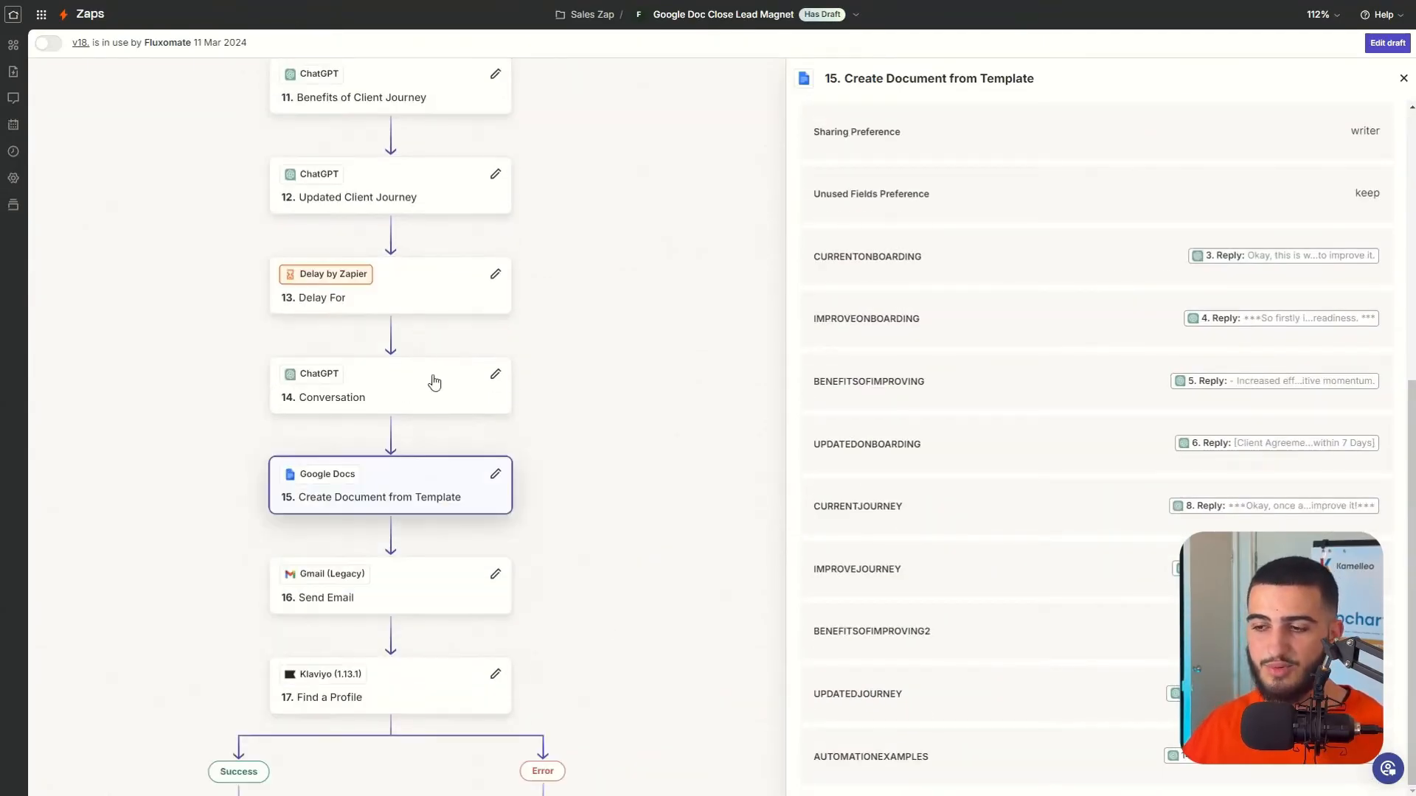
click(450, 577)
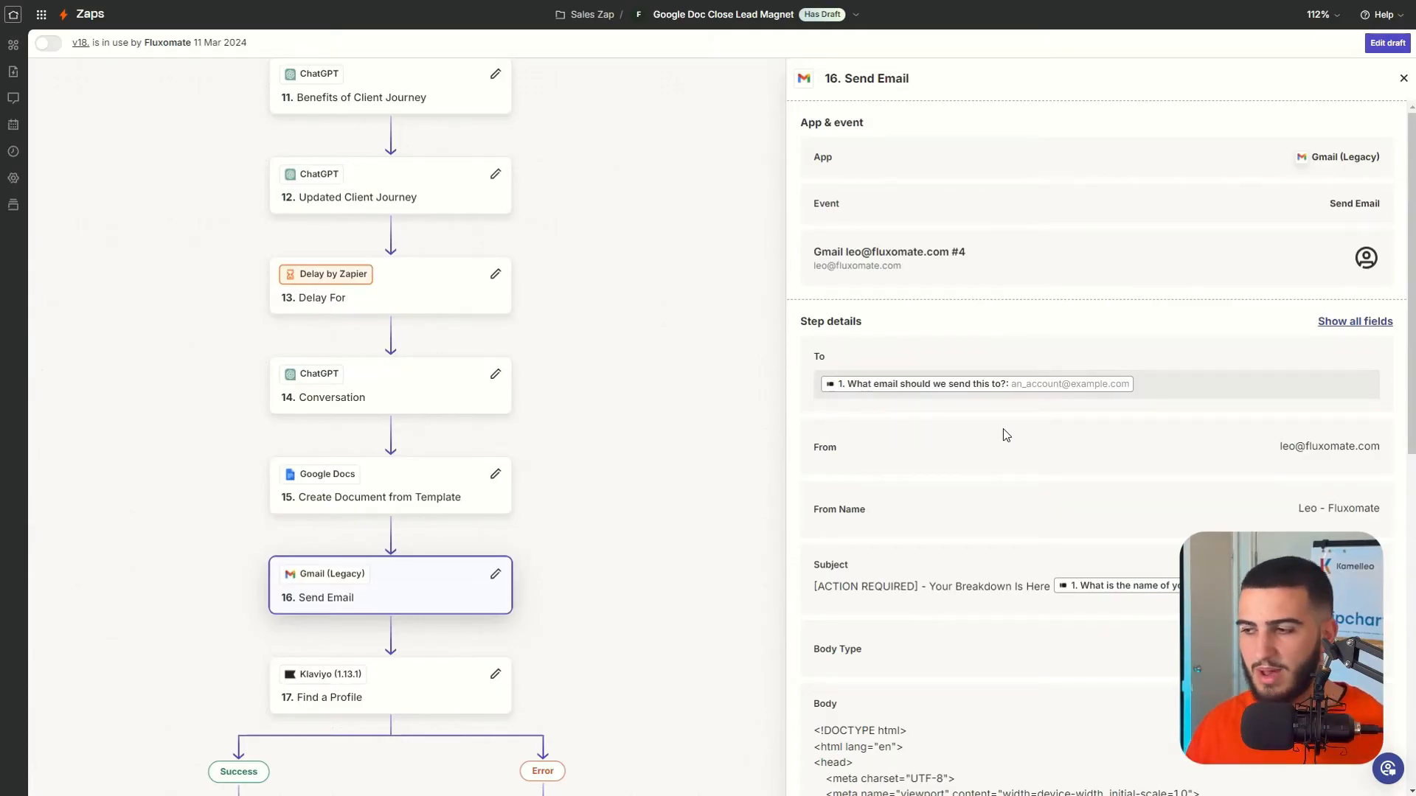
scroll(996, 442, down, 5)
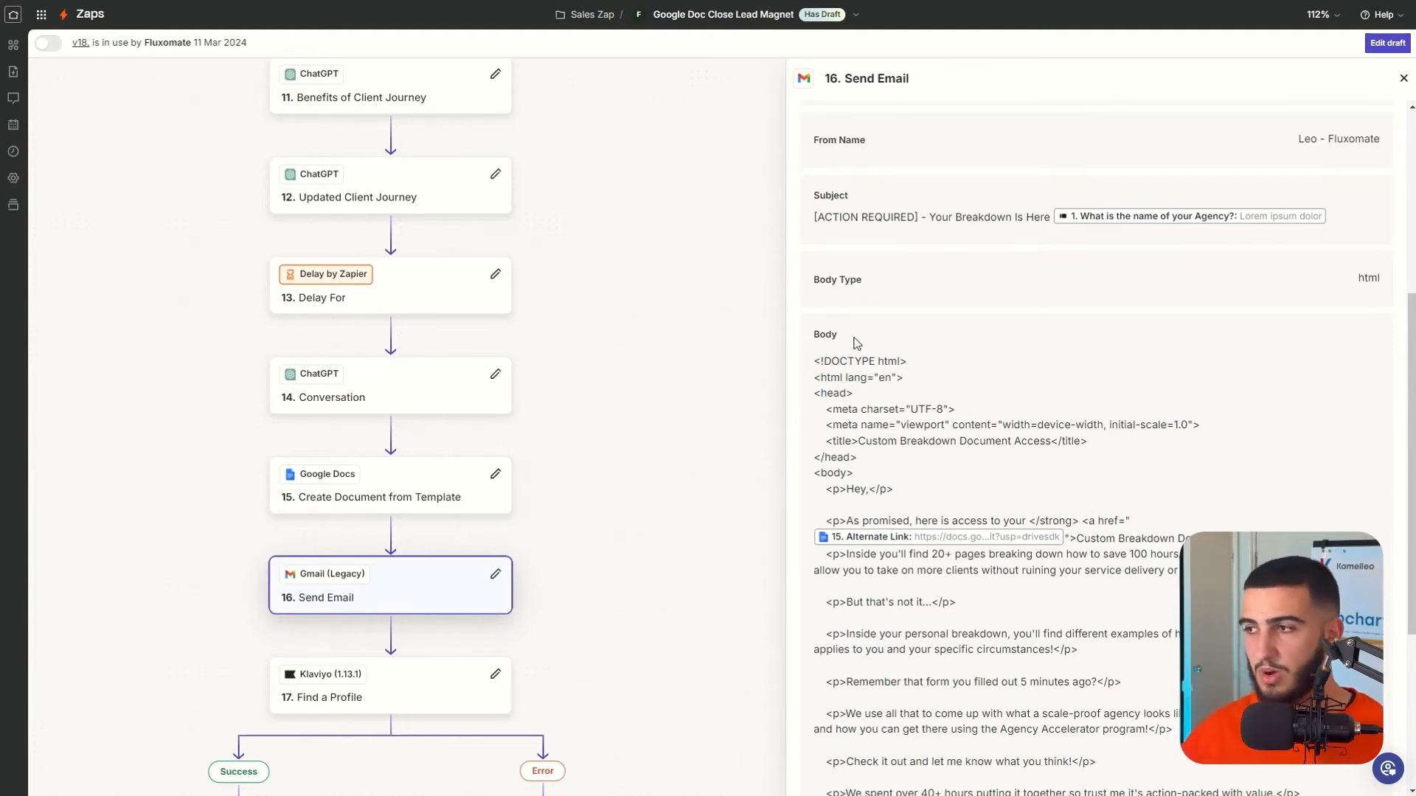
scroll(1157, 362, down, 1)
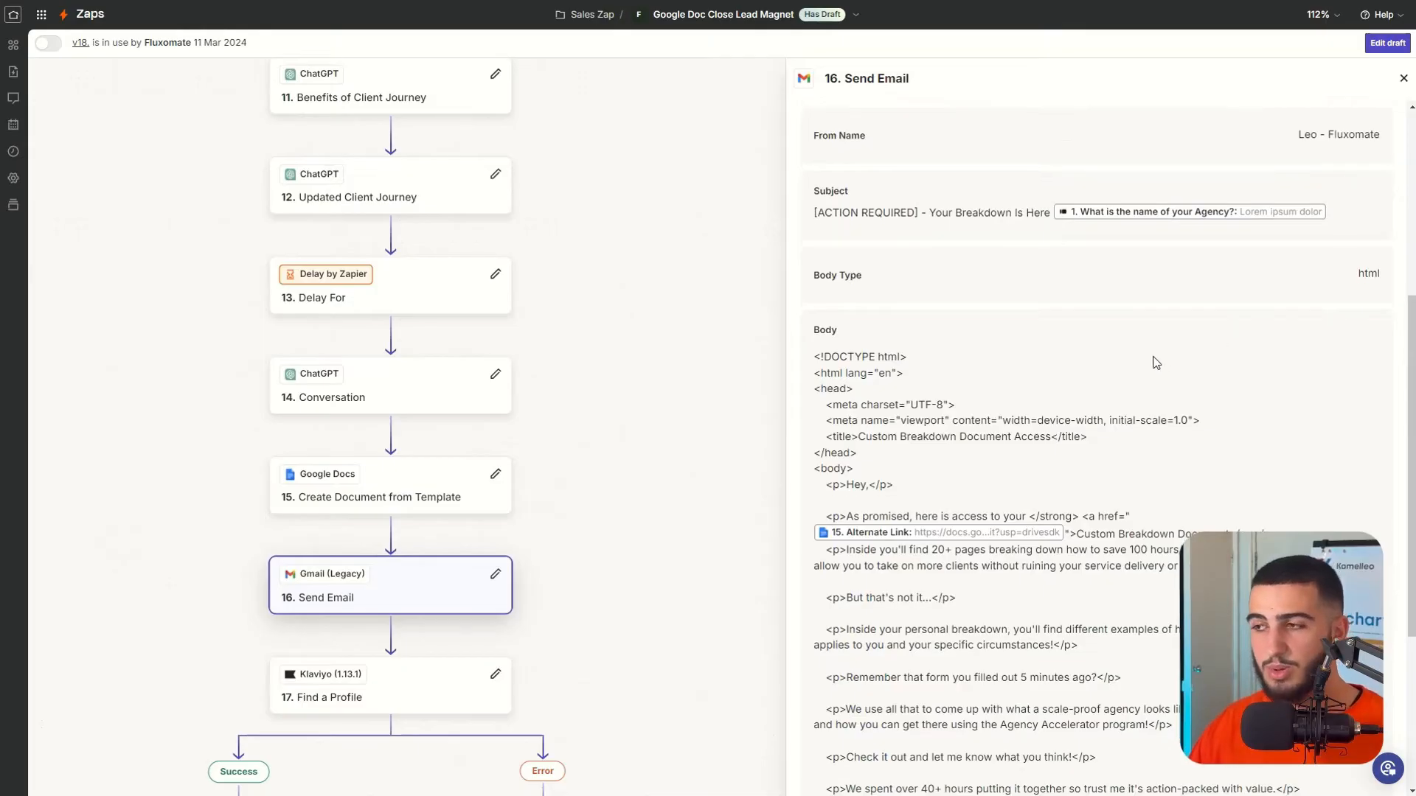
scroll(1156, 362, down, 1)
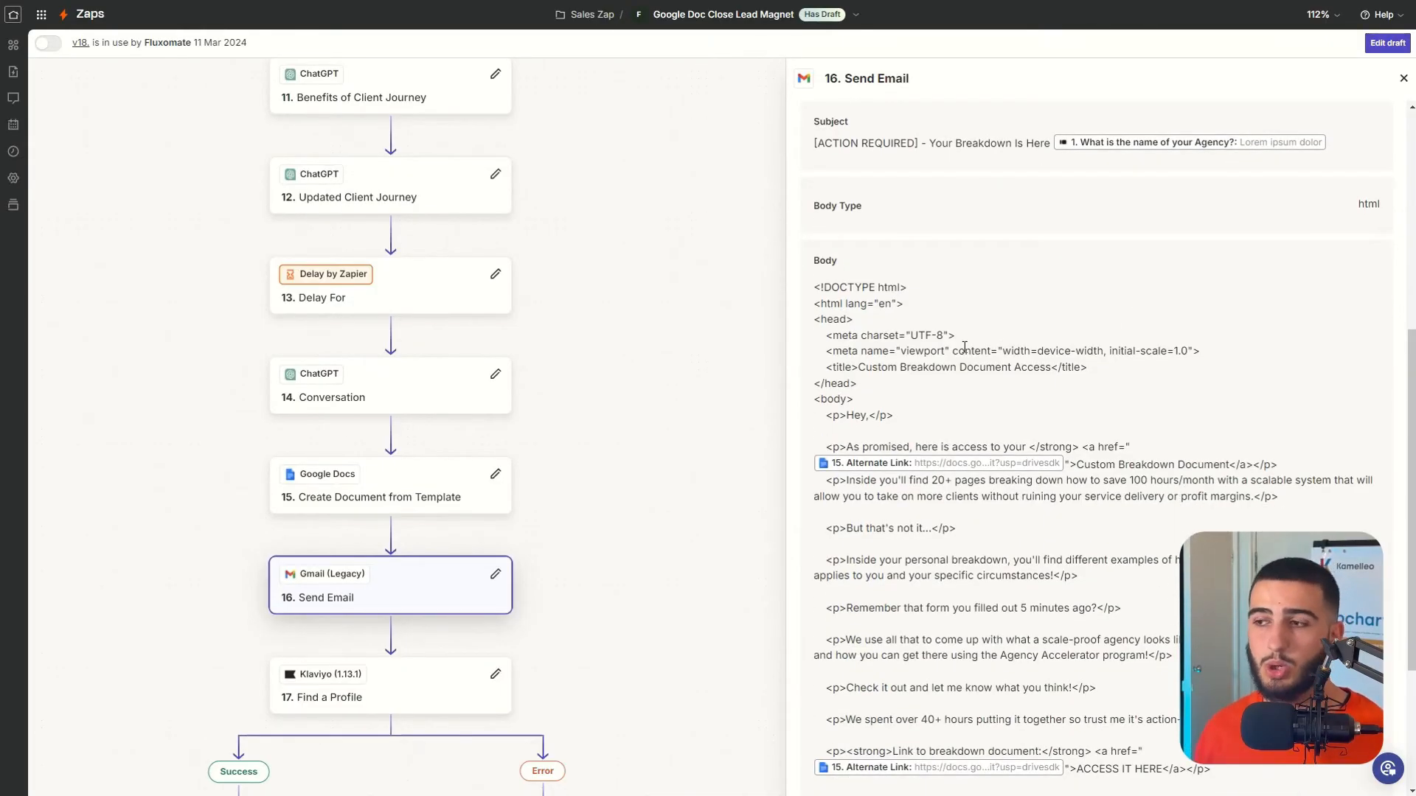
scroll(953, 431, down, 2)
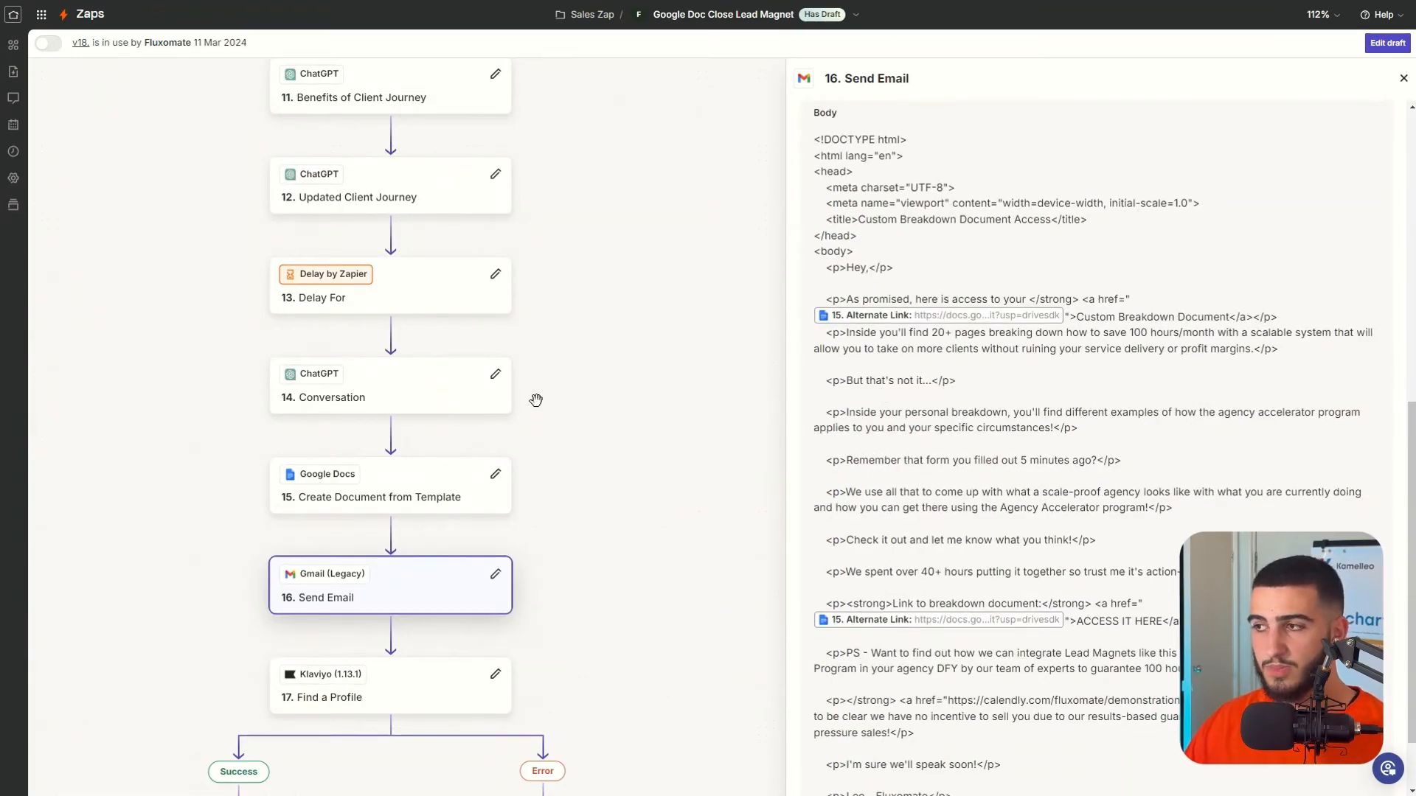
Step: Reopen the Create Document from Template step and check its Sharing Preference setting
click(442, 489)
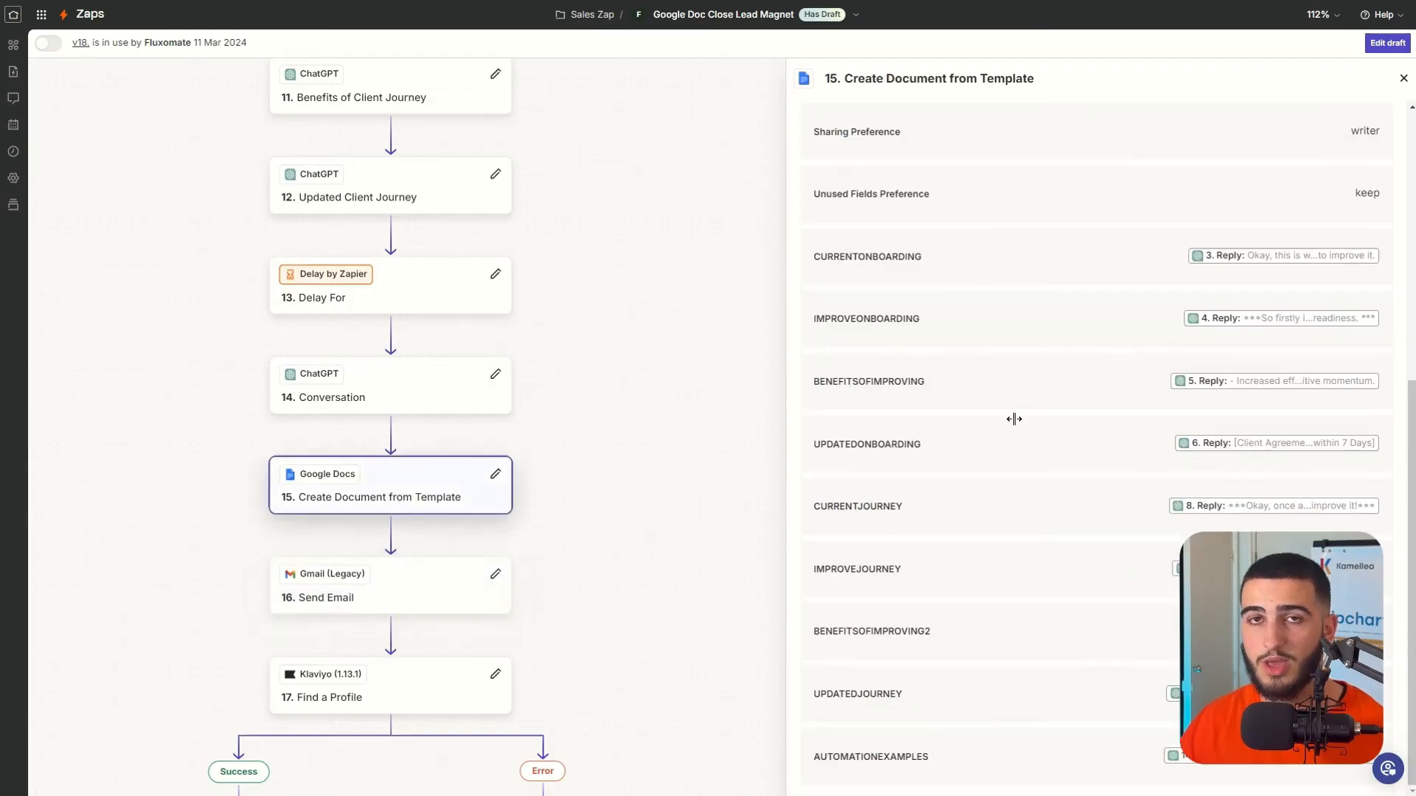
scroll(1028, 444, up, 5)
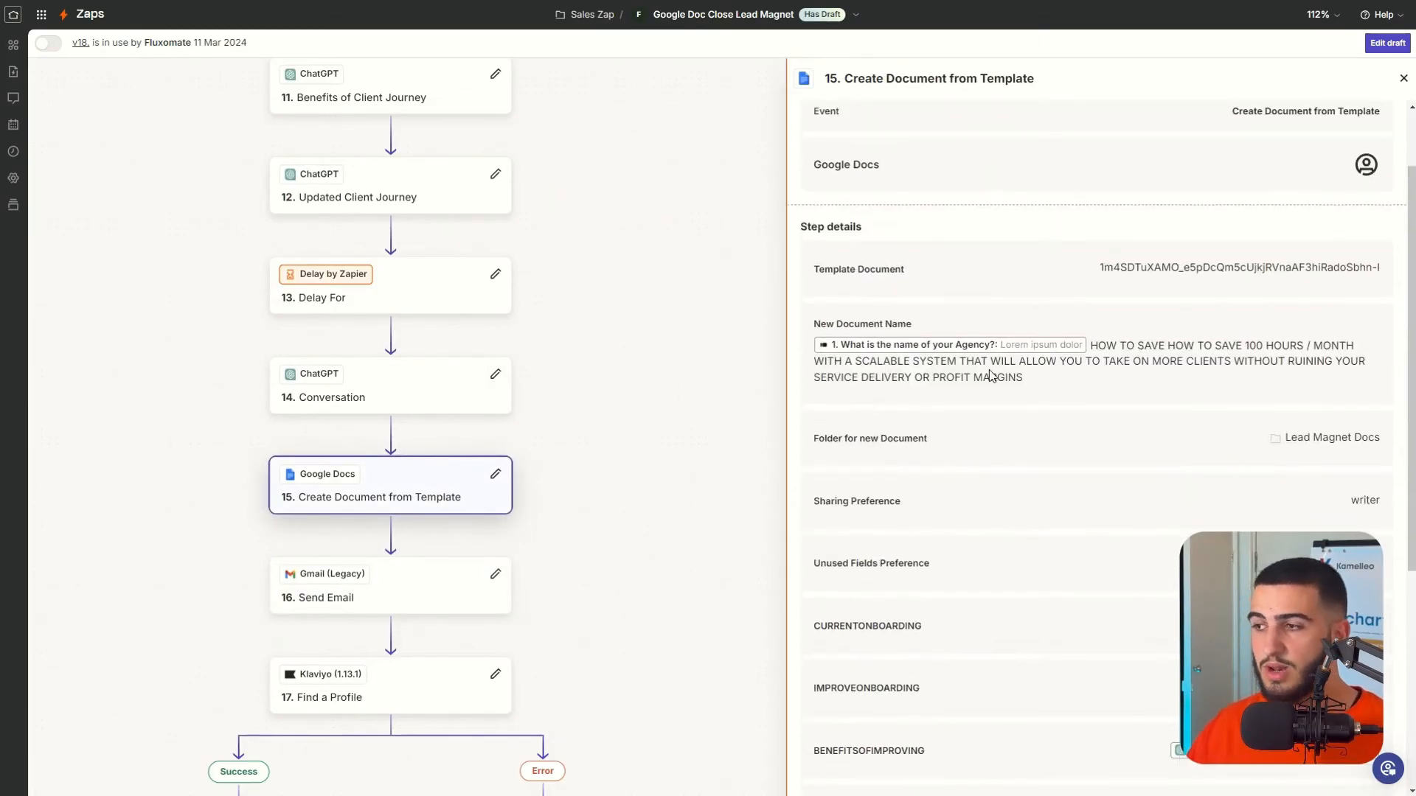
drag(850, 502, 1173, 500)
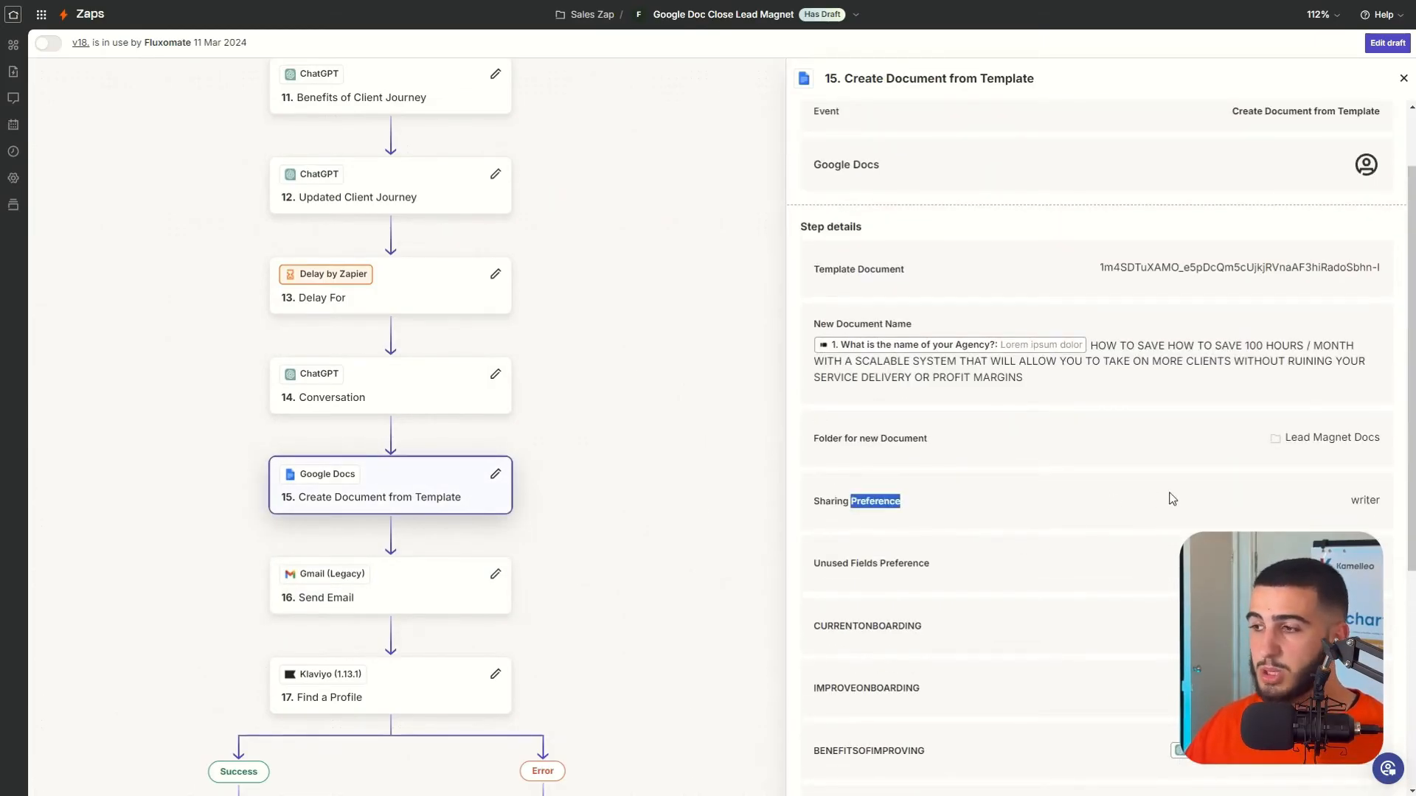
click(1348, 502)
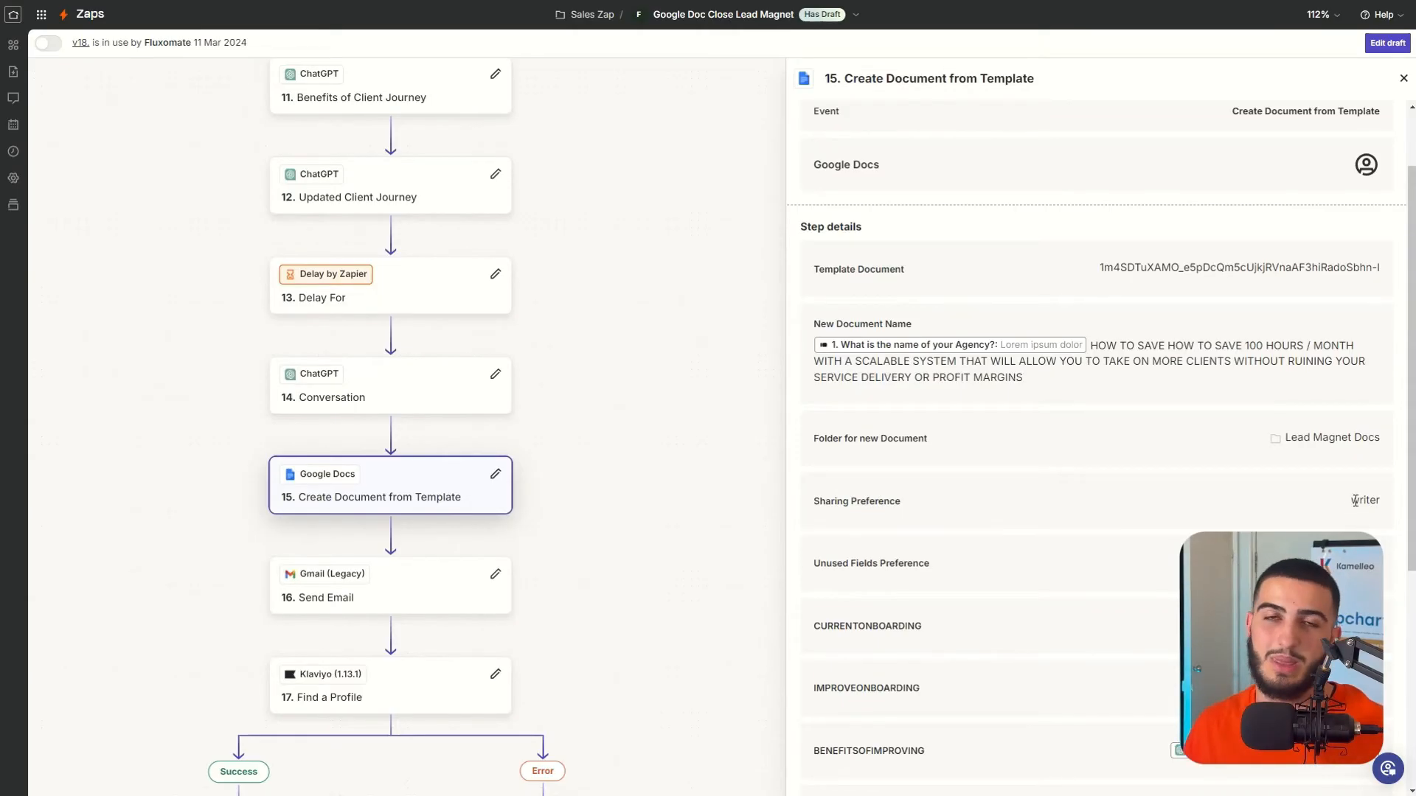
Step: Review the Success and Error branches after Find a Profile and open the Error branch's Delay For step
scroll(446, 534, down, 5)
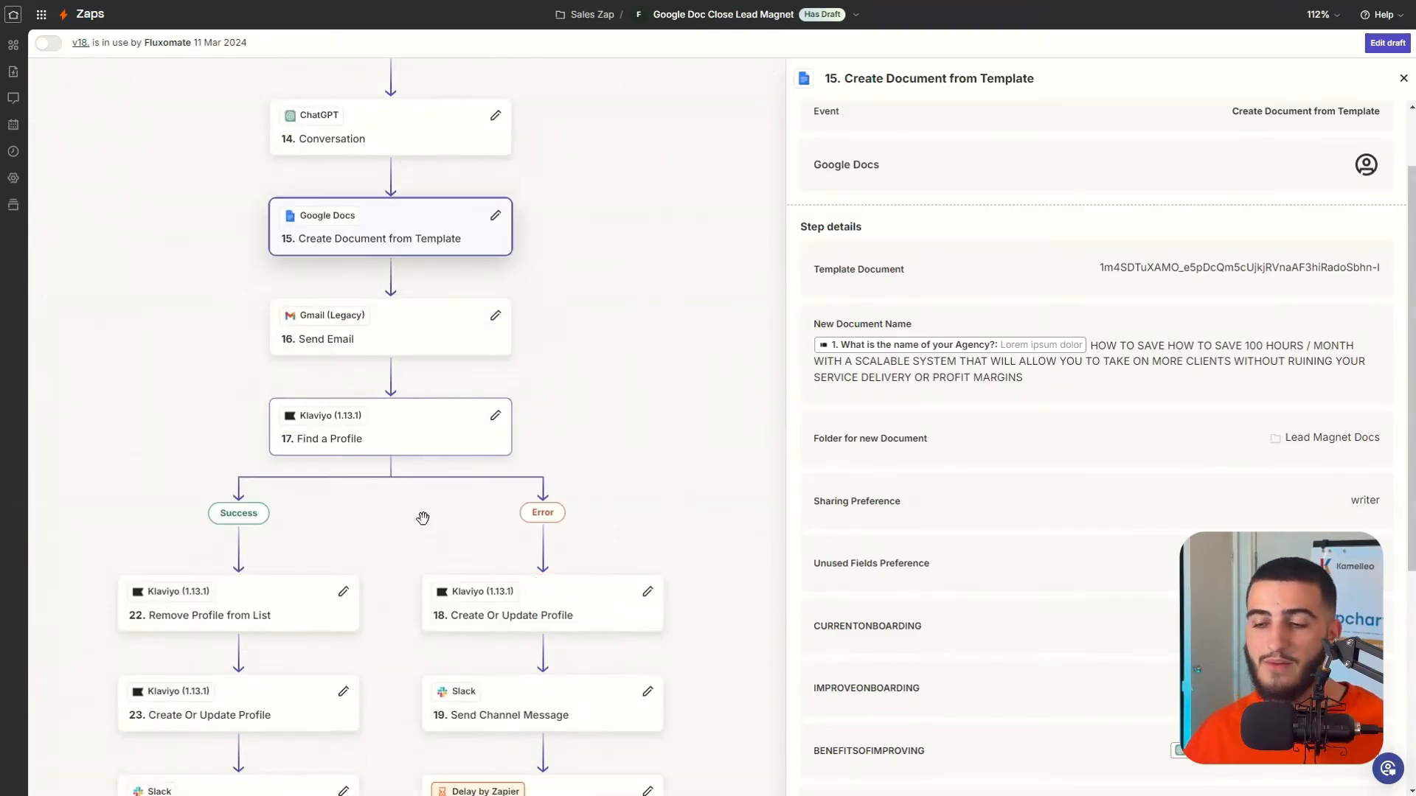
scroll(422, 519, down, 4)
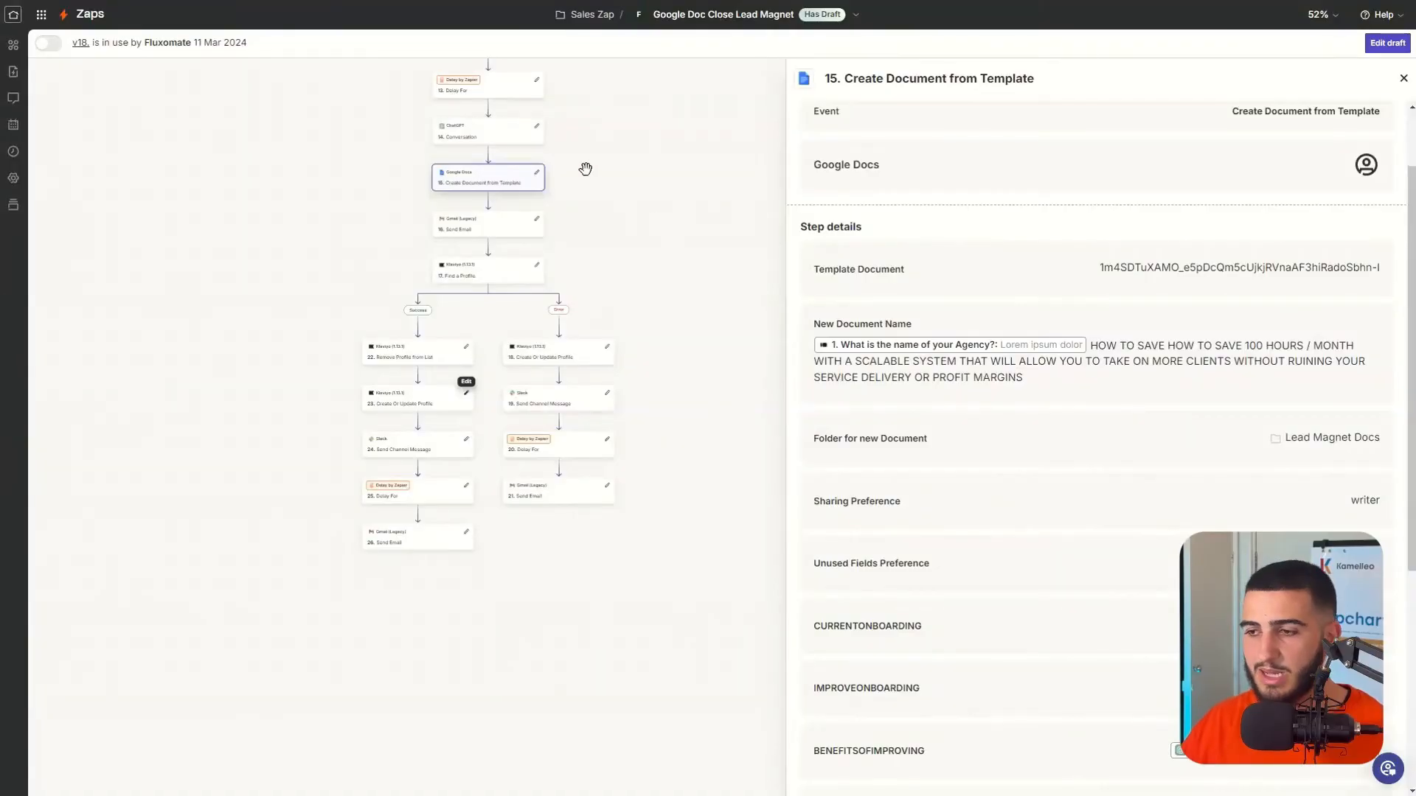
scroll(500, 512, up, 3)
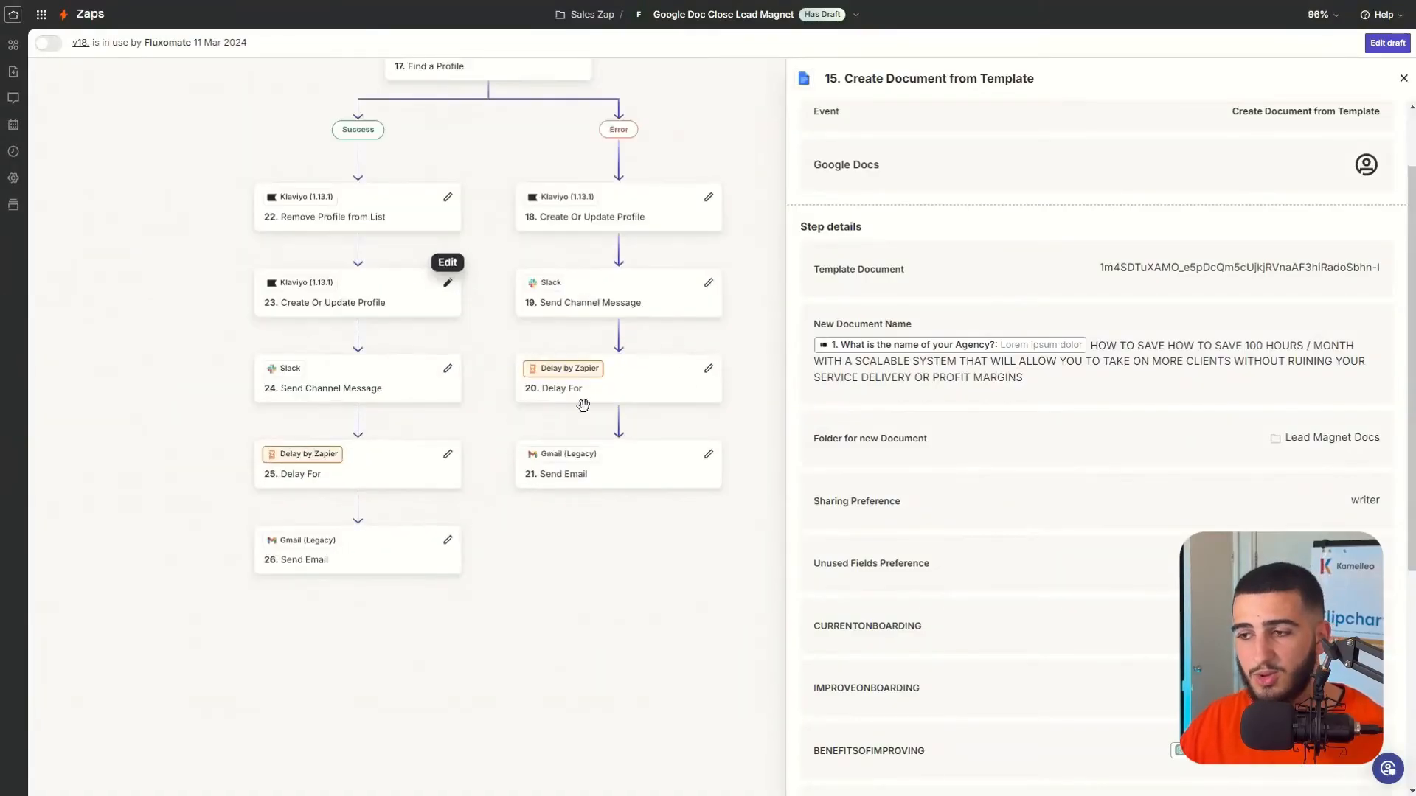
click(637, 393)
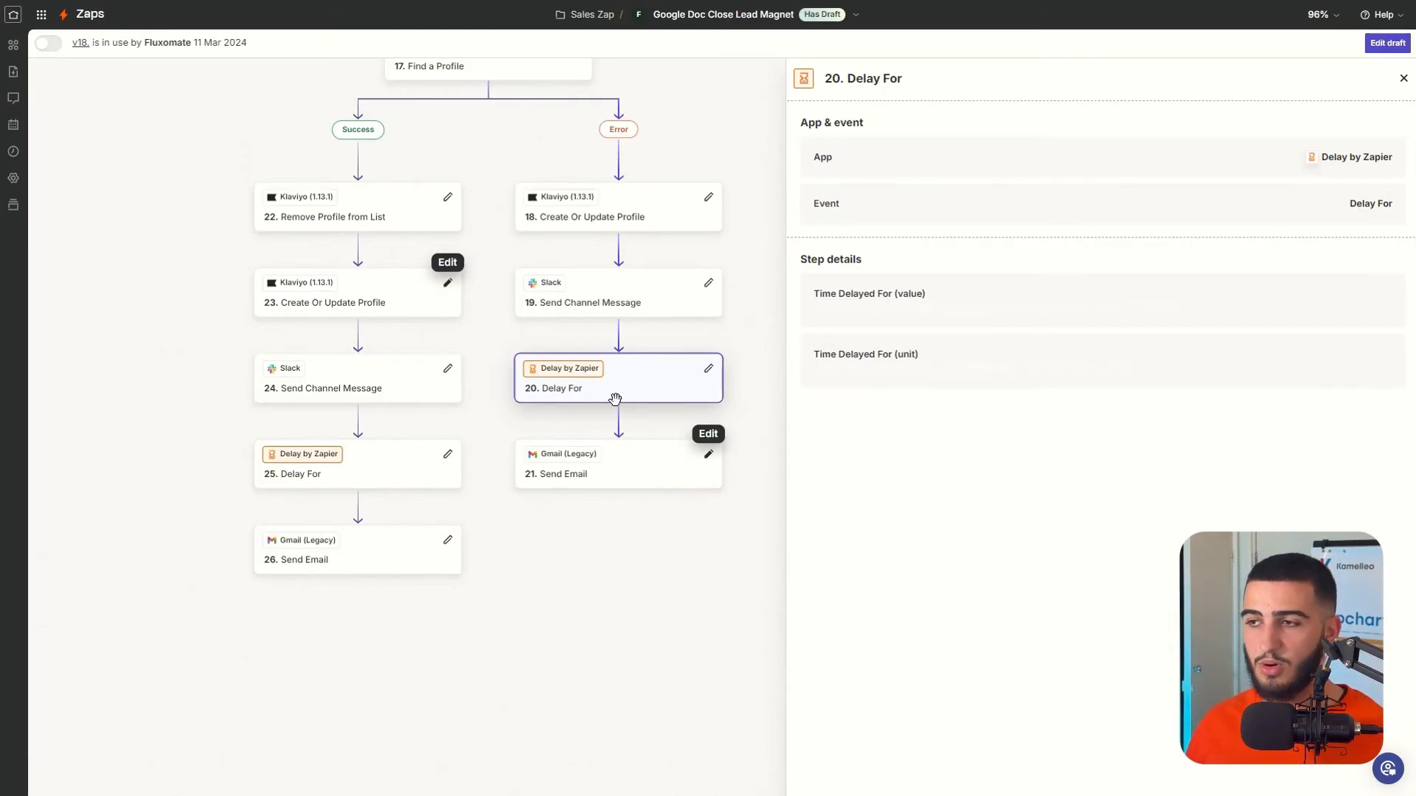
scroll(612, 396, up, 3)
scroll(578, 329, down, 5)
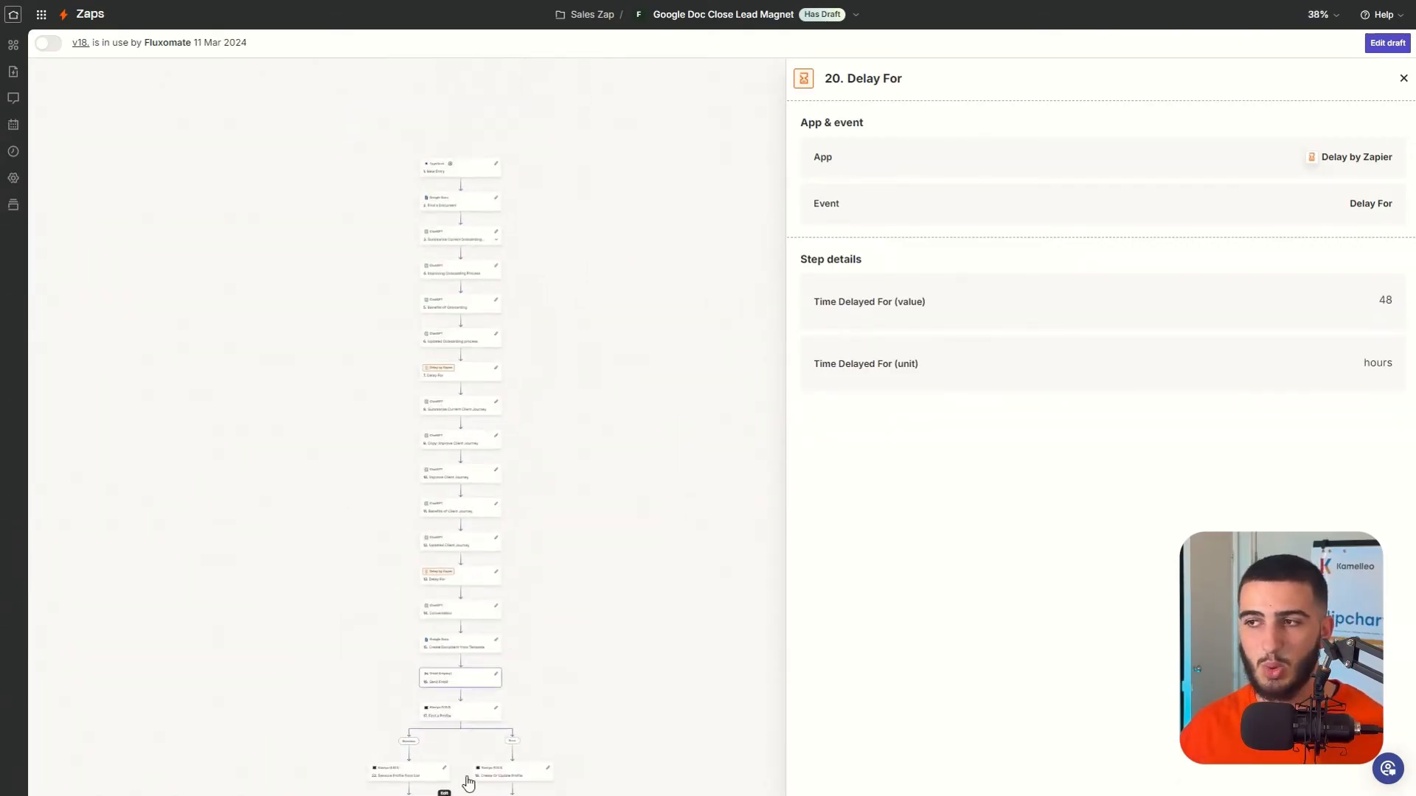
Step: Look back over the whole Zap, from the Klaviyo branches through the client journey steps up to the onboarding steps
scroll(472, 701, up, 2)
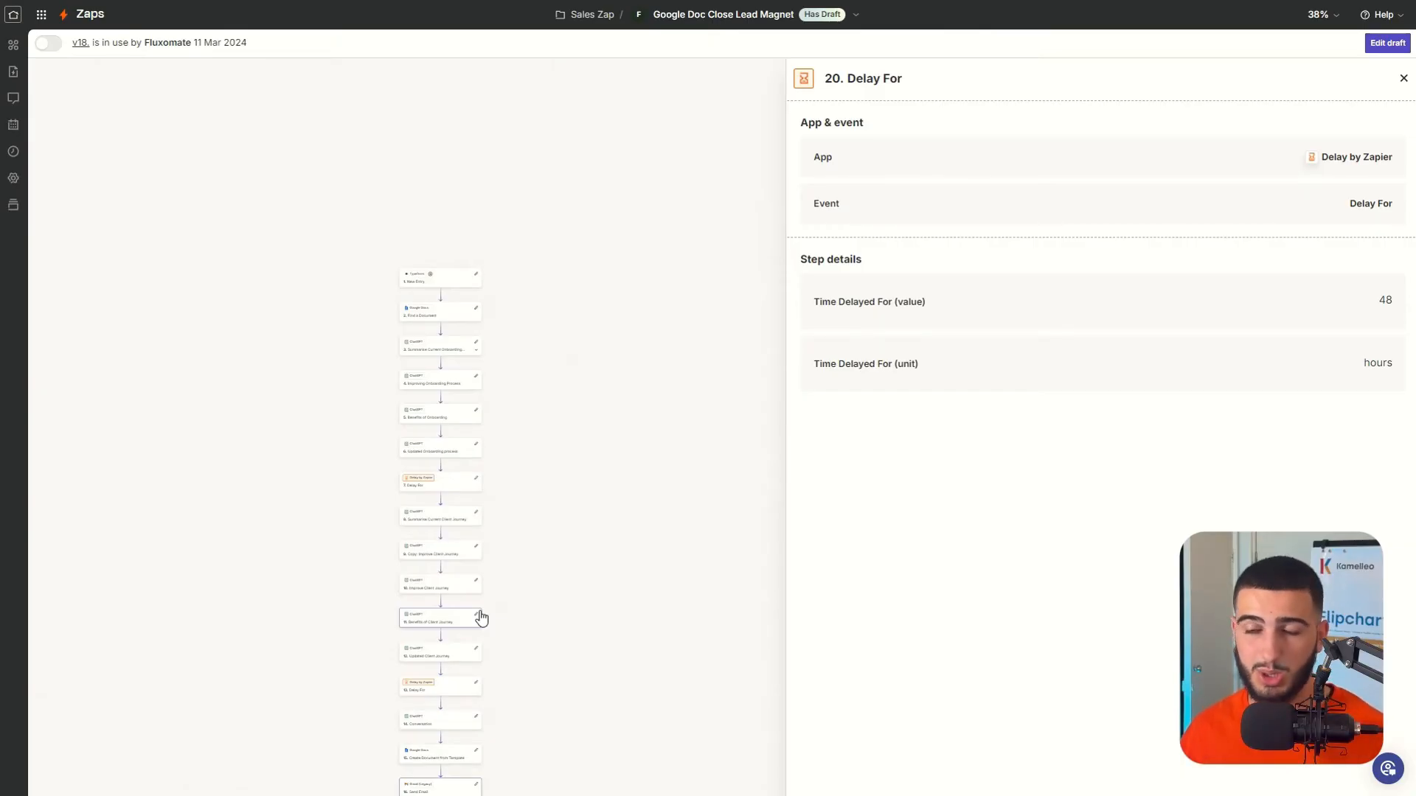
drag(632, 448, 641, 293)
scroll(476, 649, up, 8)
drag(475, 648, 451, 99)
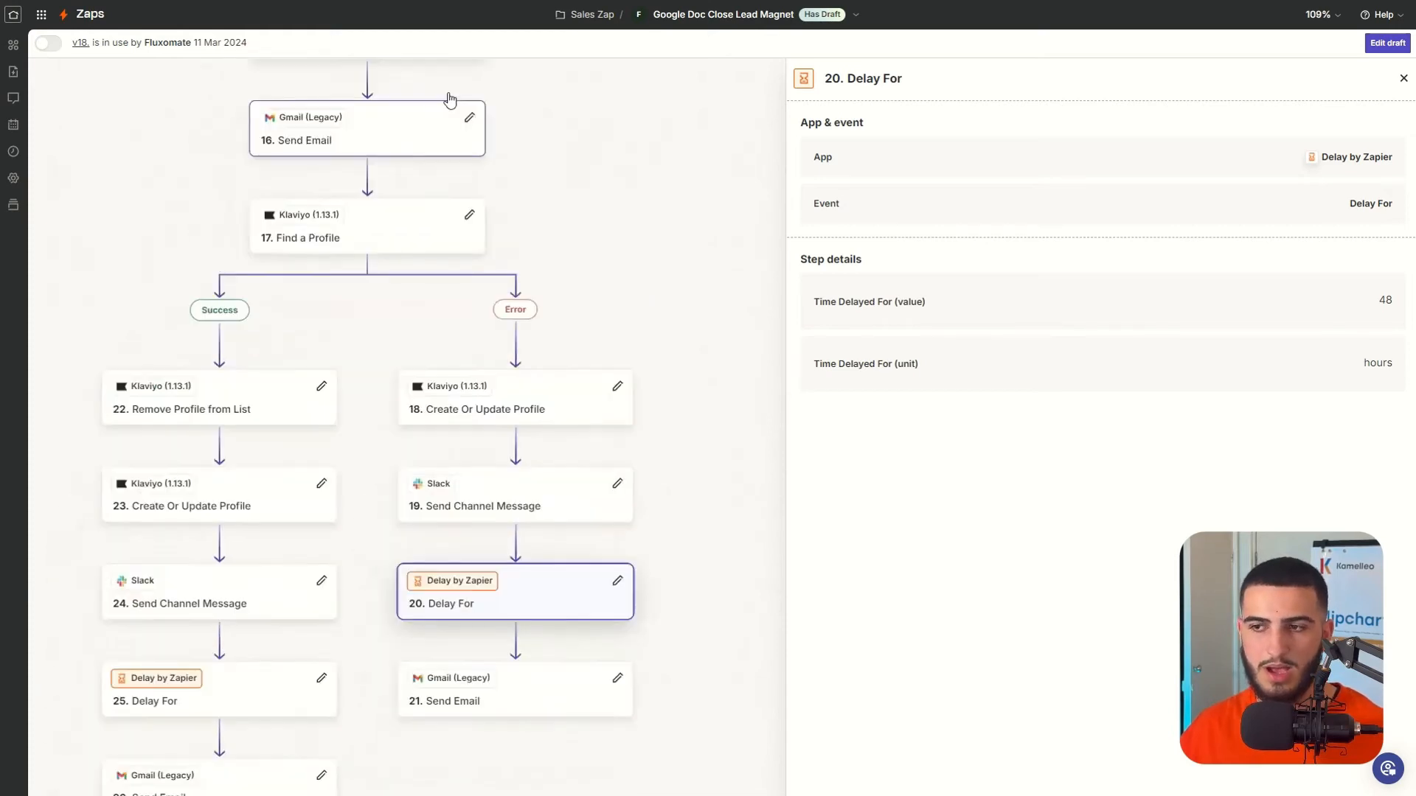
scroll(458, 354, down, 2)
drag(411, 234, 414, 551)
drag(446, 211, 425, 455)
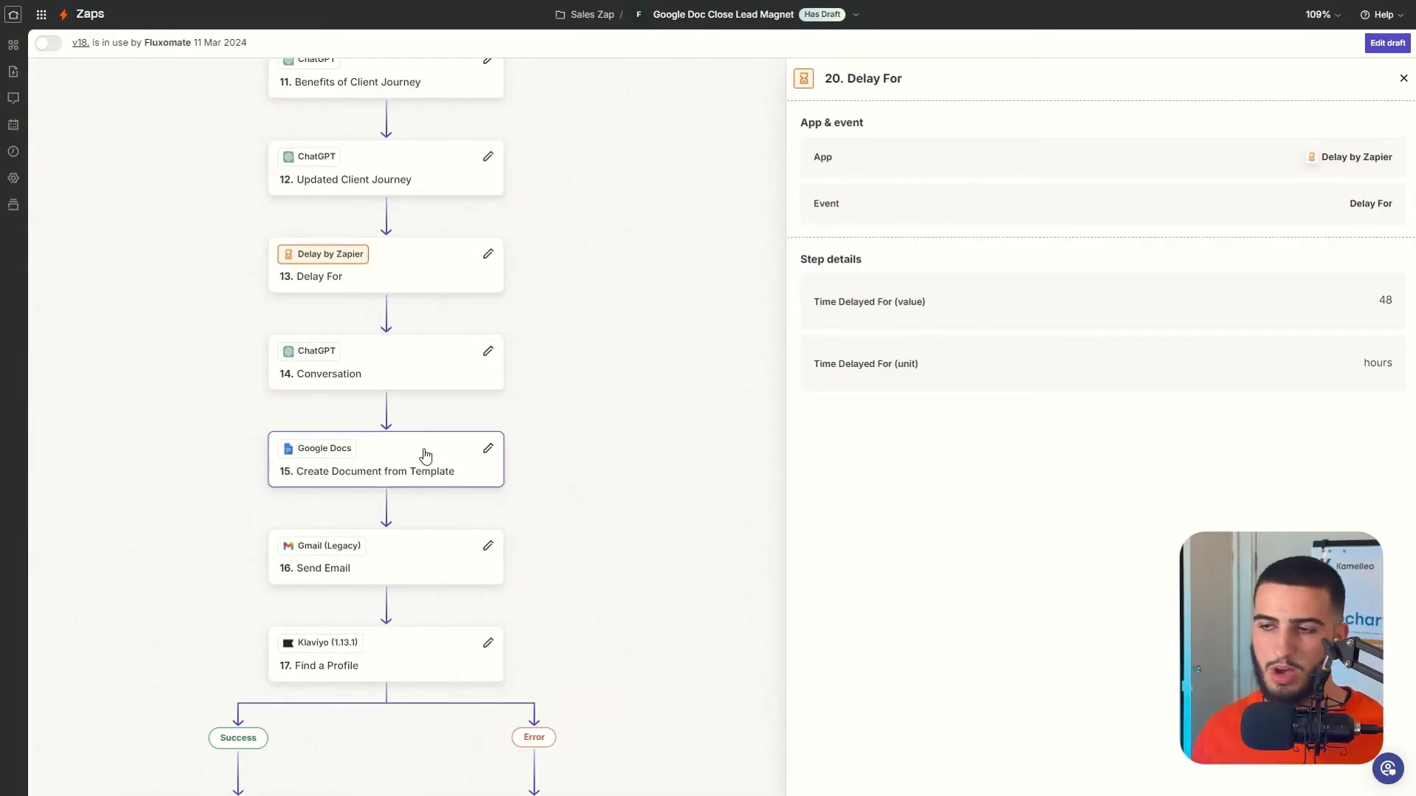
drag(480, 294, 468, 638)
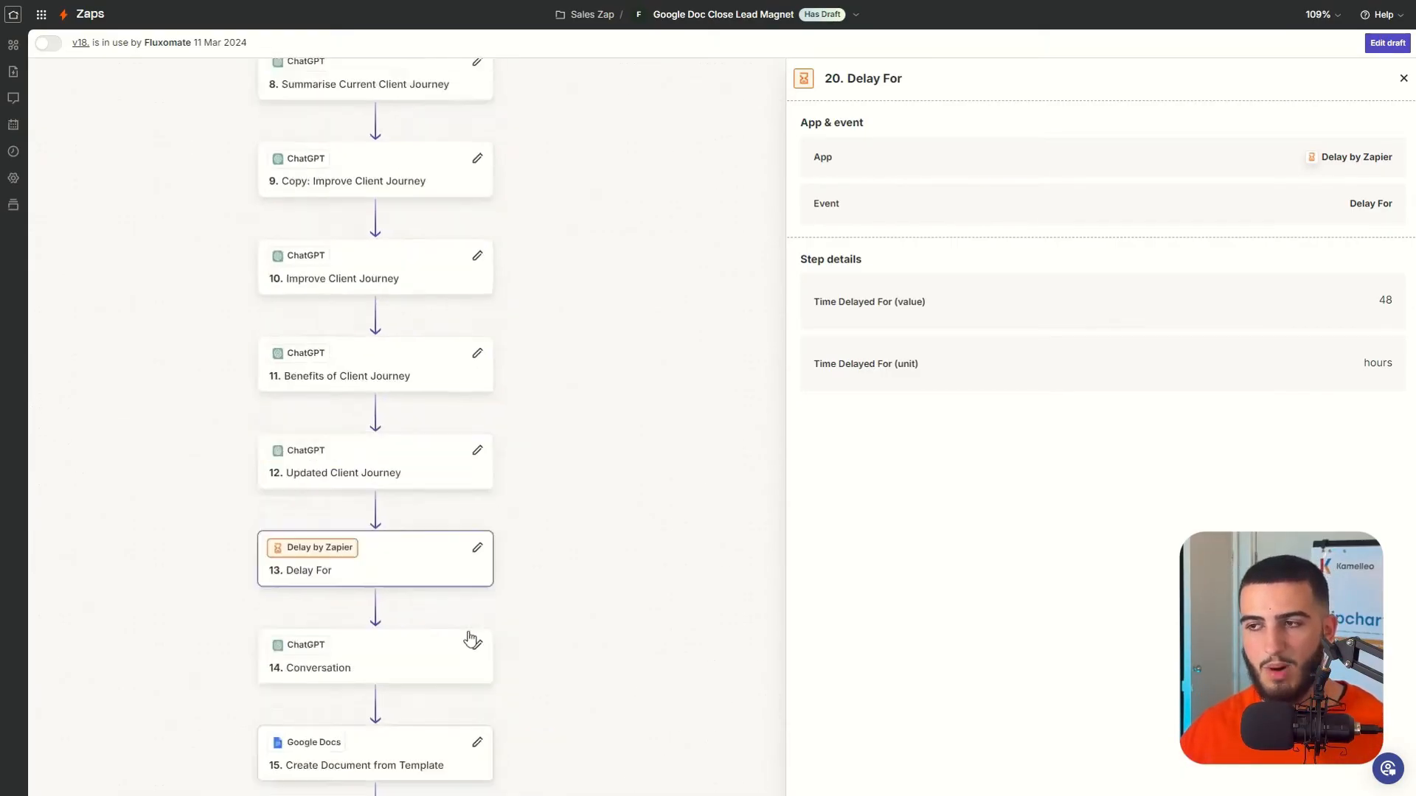
drag(426, 172, 412, 639)
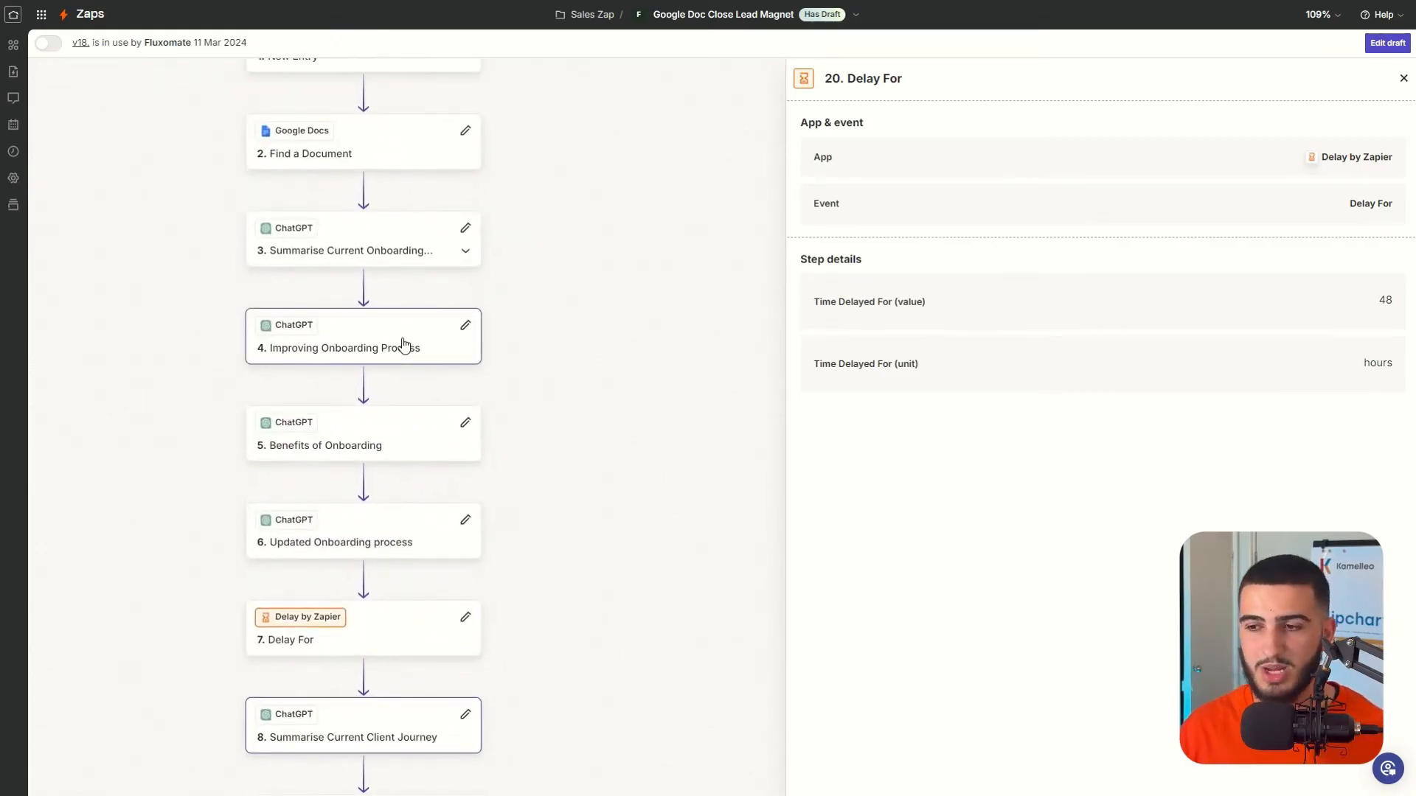
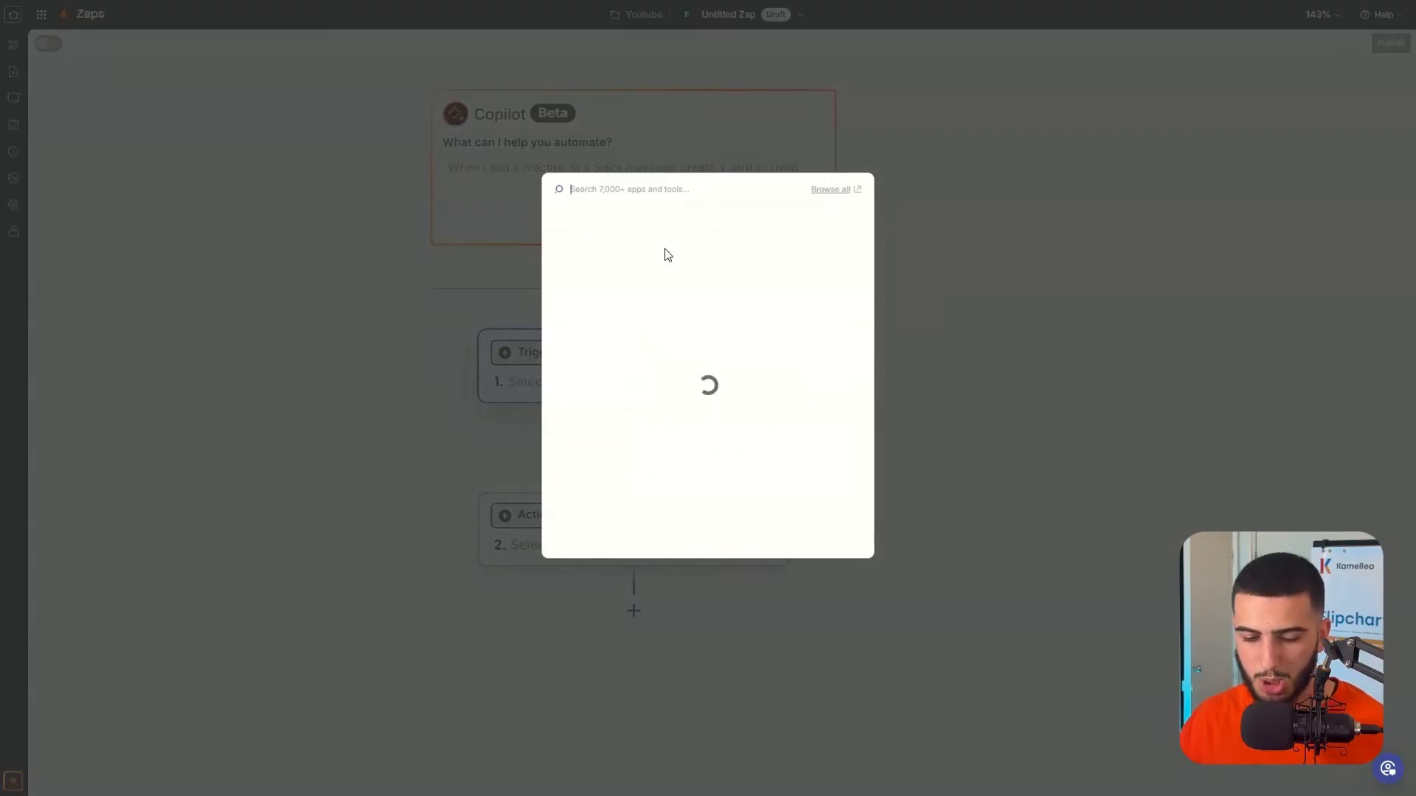
Step: Set the new Zap's trigger to Typeform with the New Entry event
text(type)
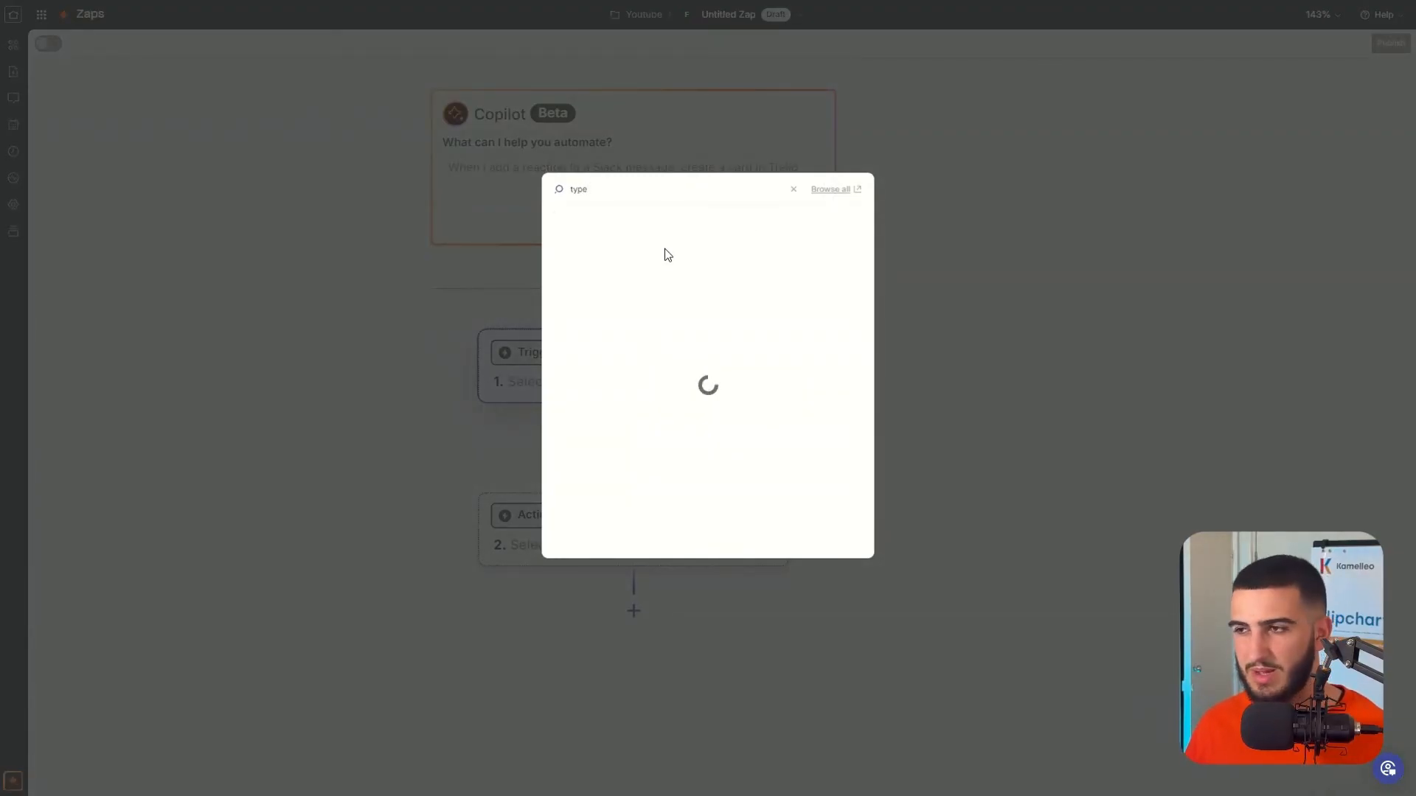
click(626, 225)
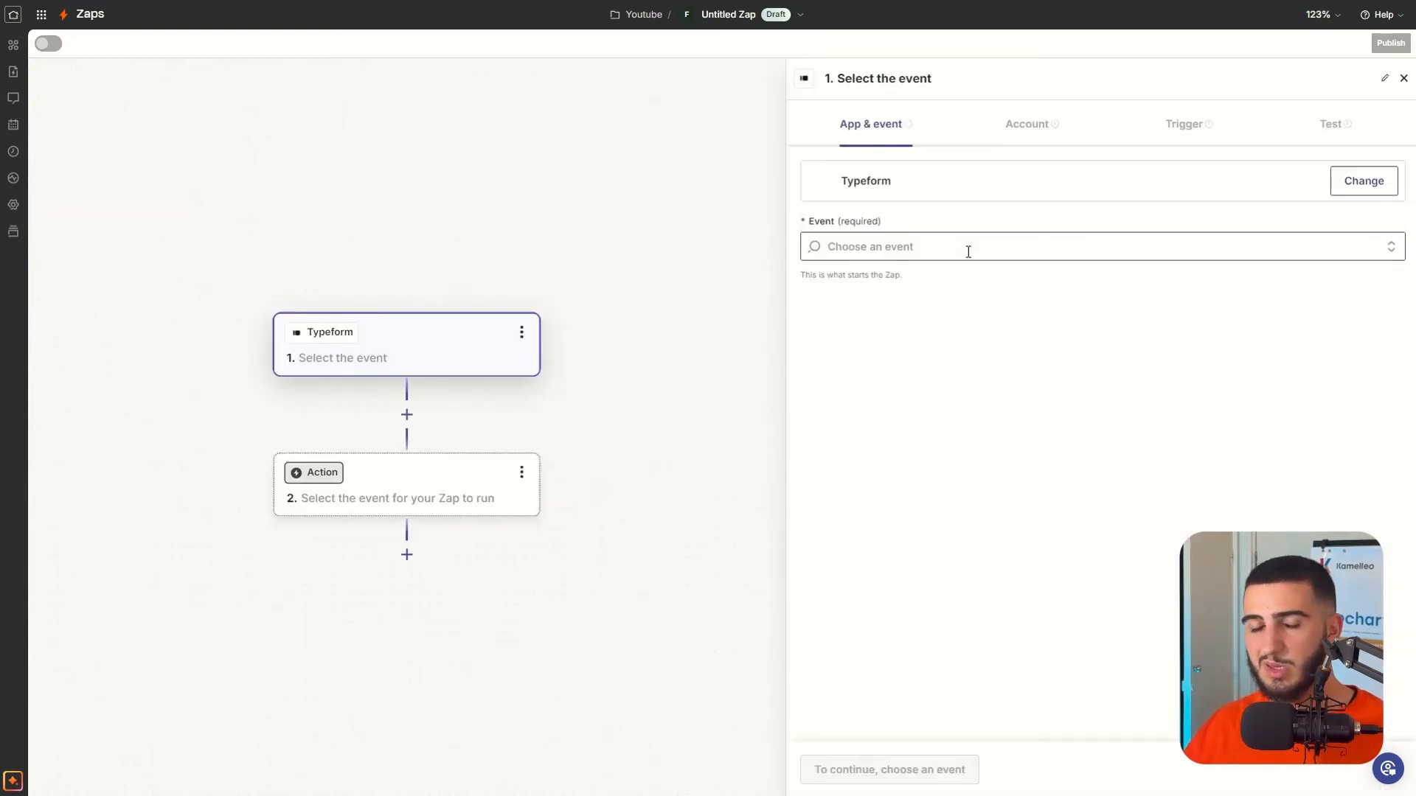
click(954, 247)
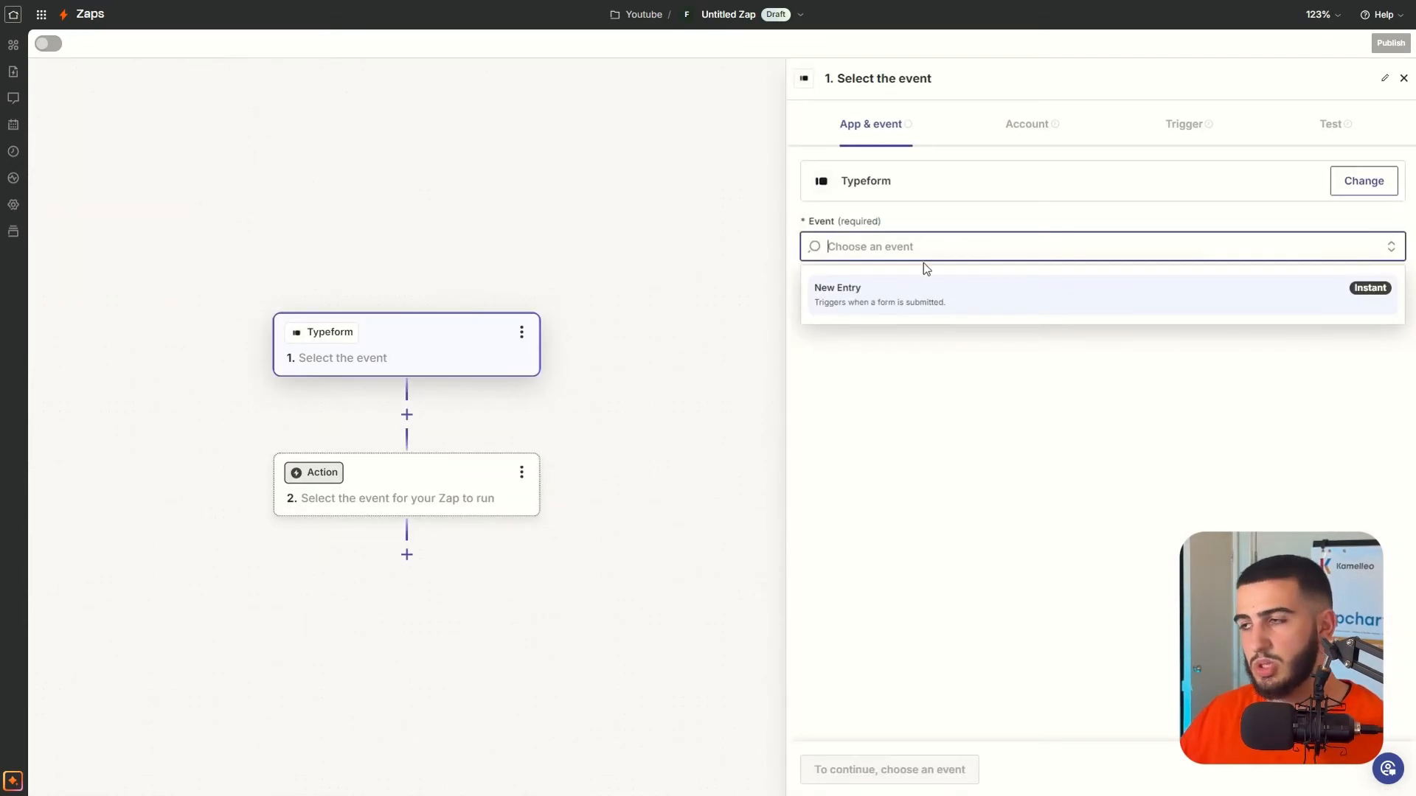
click(923, 289)
Step: Use the connected Typeform account with the New Lead Magnet form and load the trigger's test records
click(1029, 141)
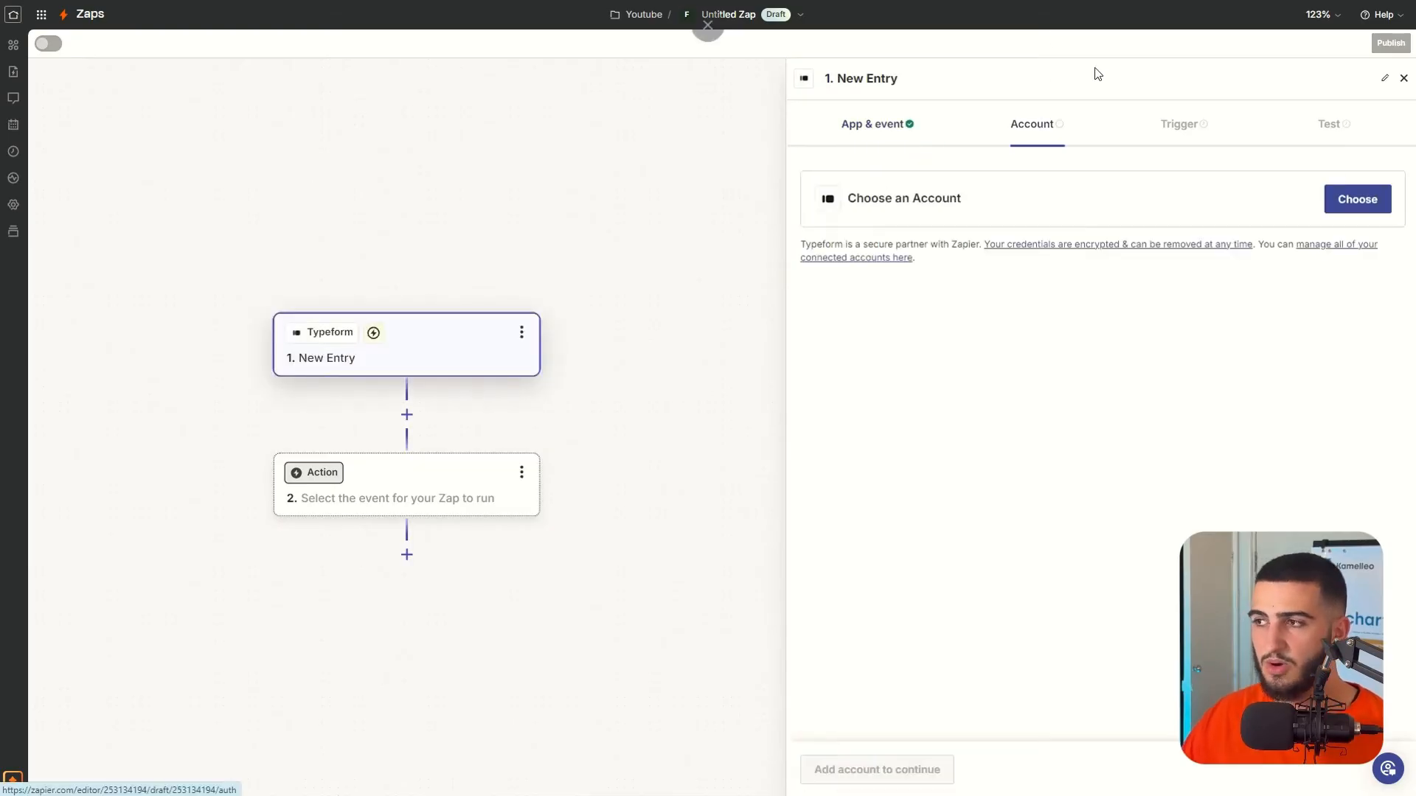
click(1360, 201)
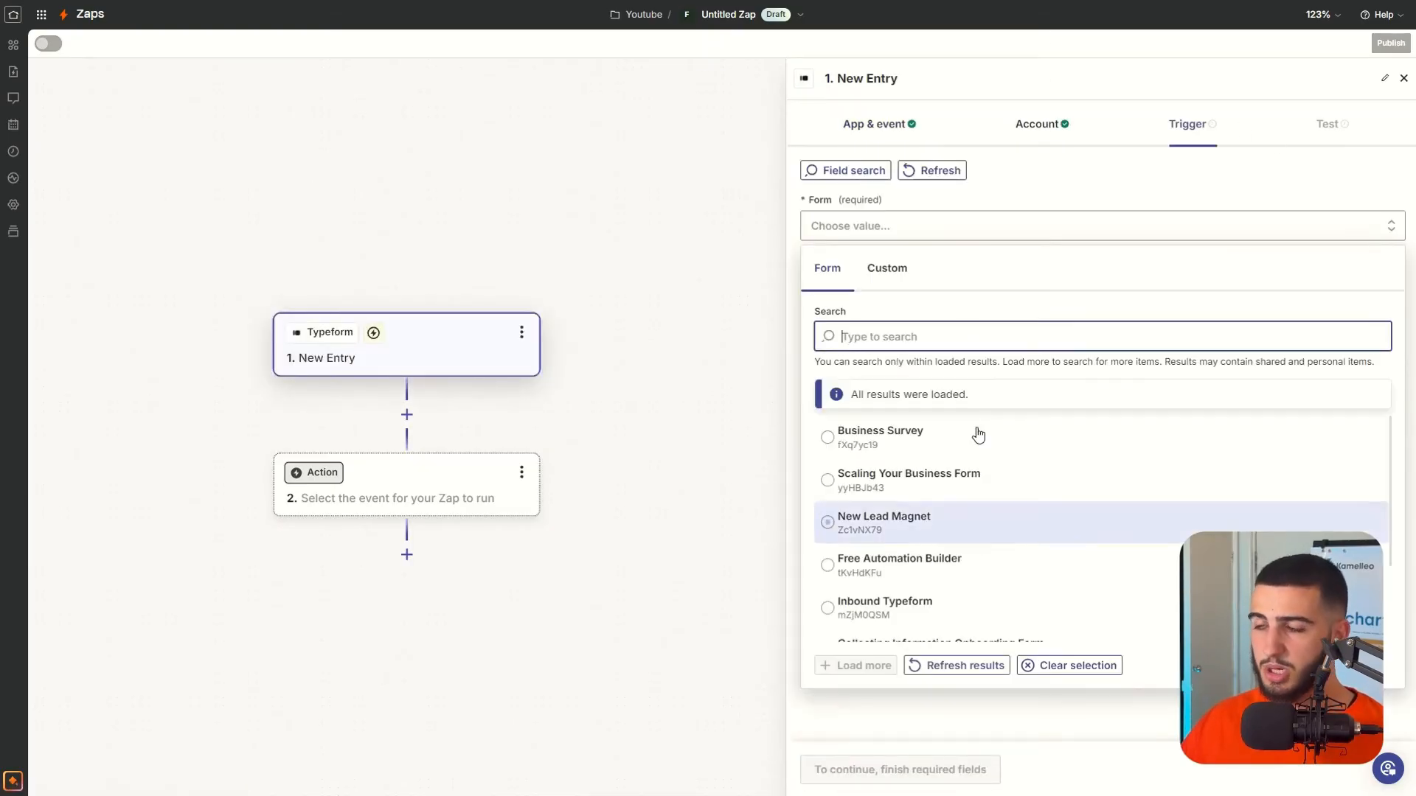
click(952, 537)
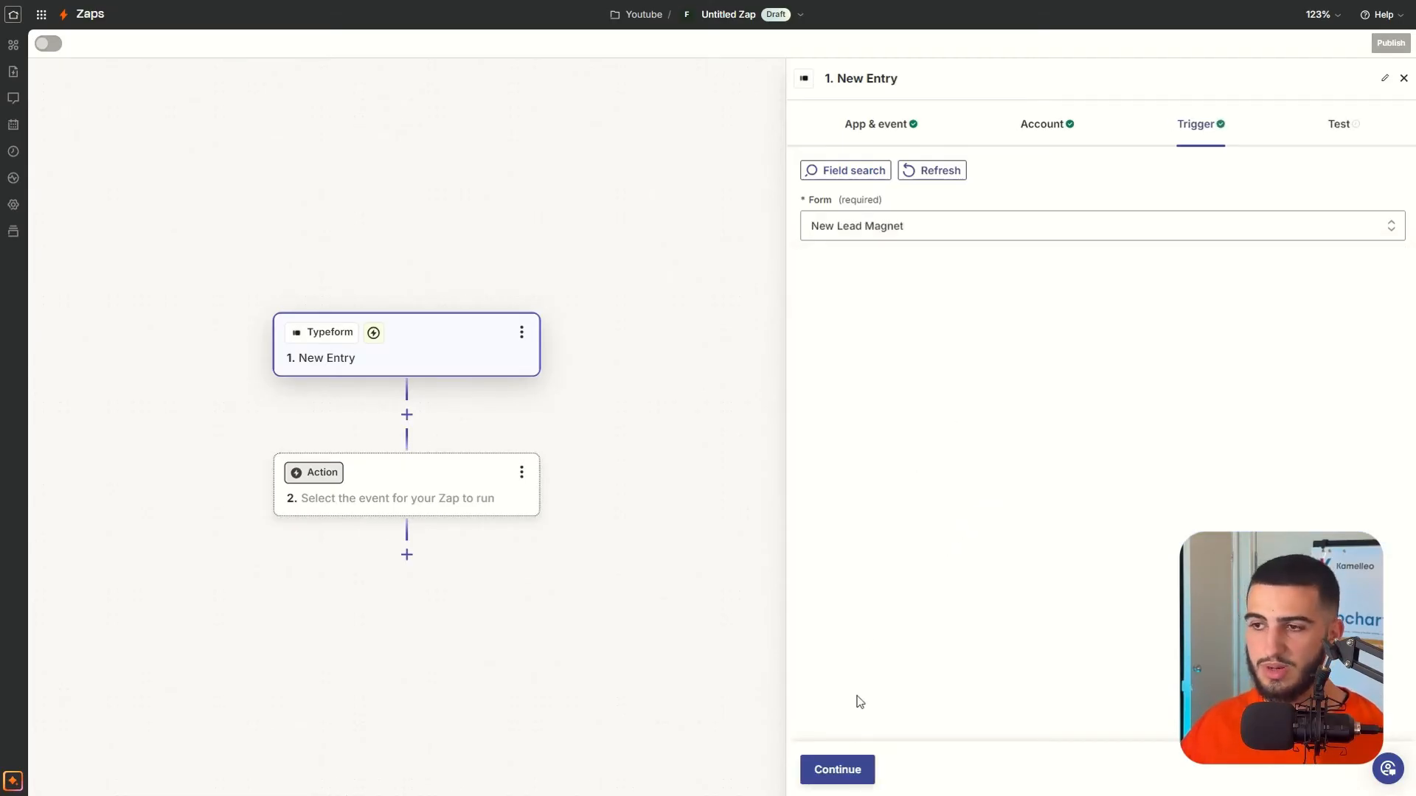
click(852, 767)
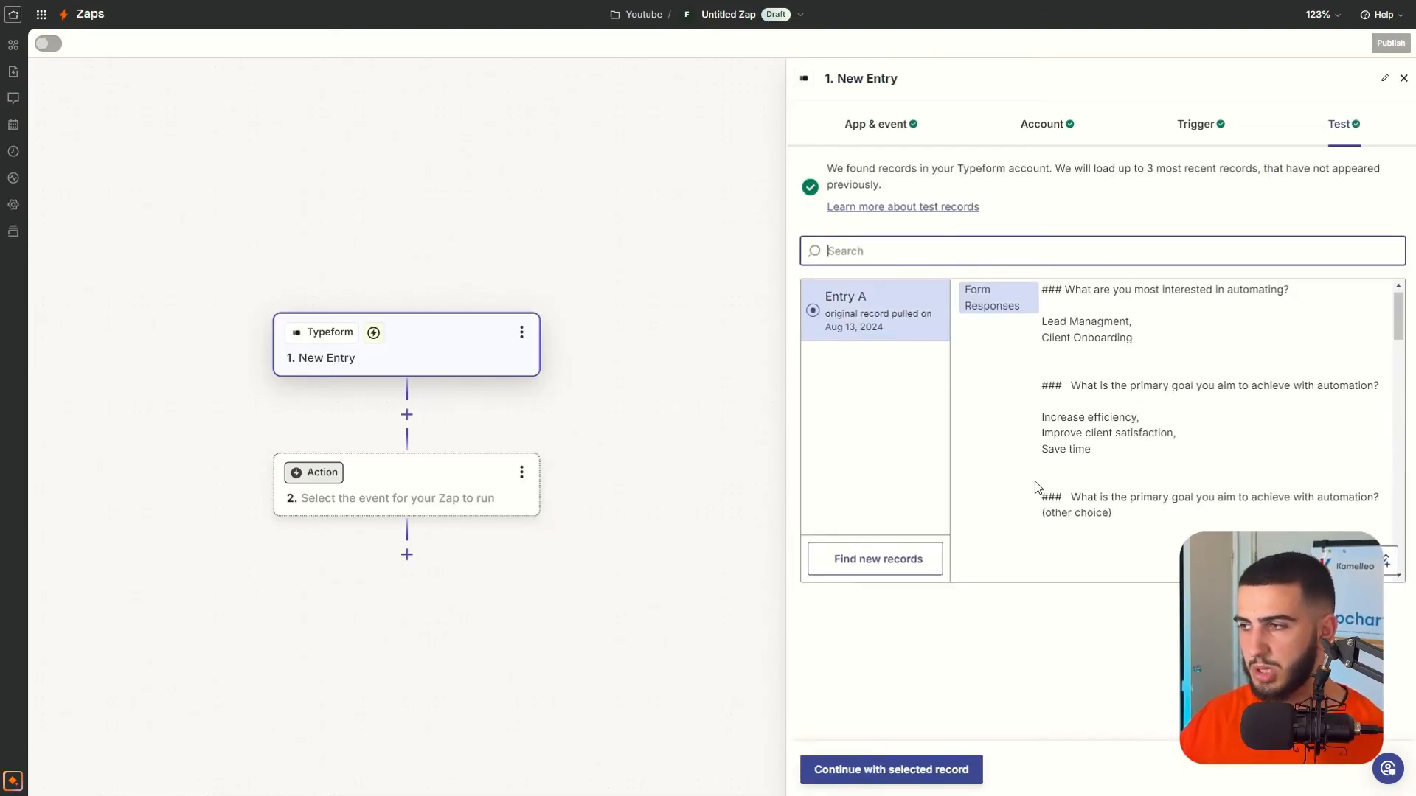
Step: Split the Zap using Paths by Zapier and test Path A's rule that the primary goal text does not contain "Reduce"
click(405, 483)
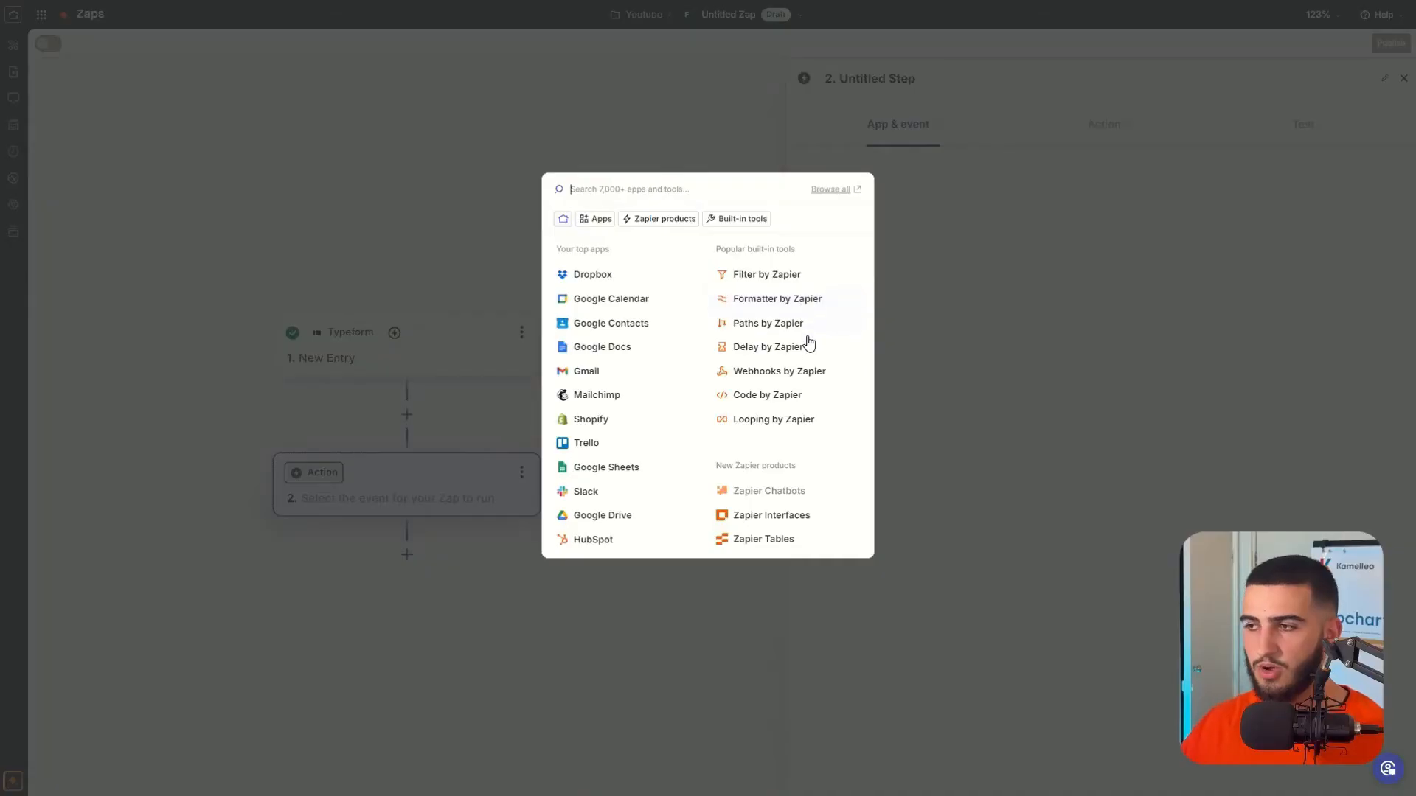
click(808, 335)
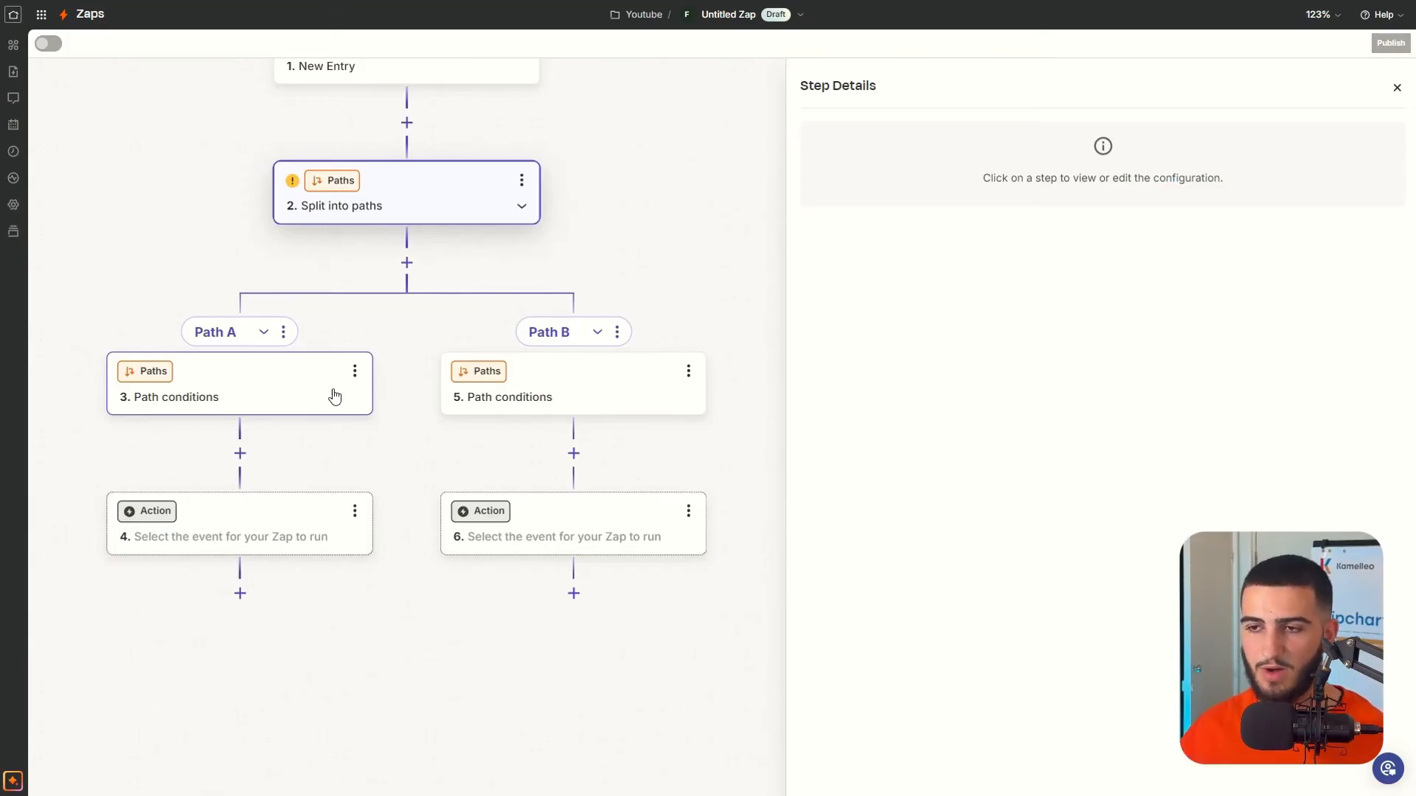
click(308, 388)
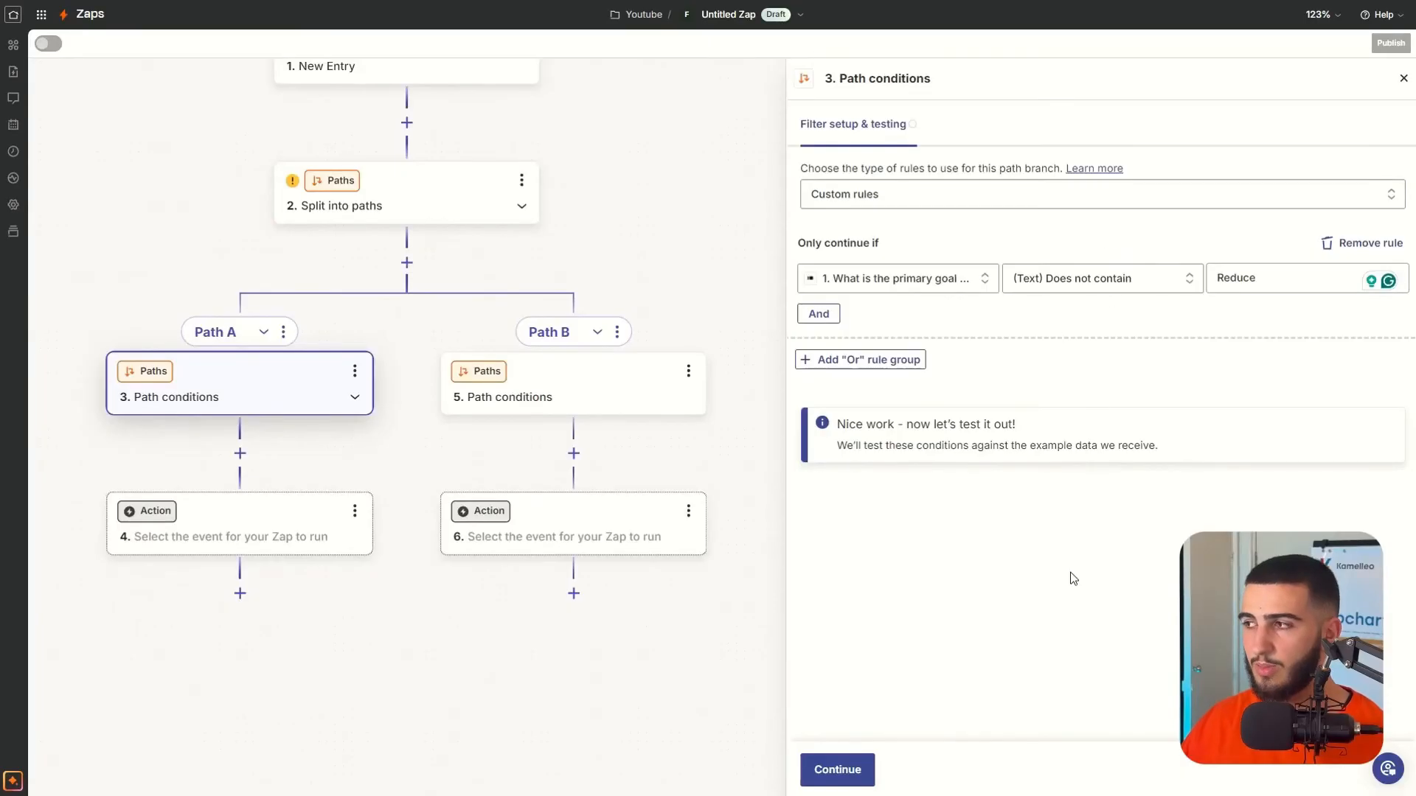
click(839, 769)
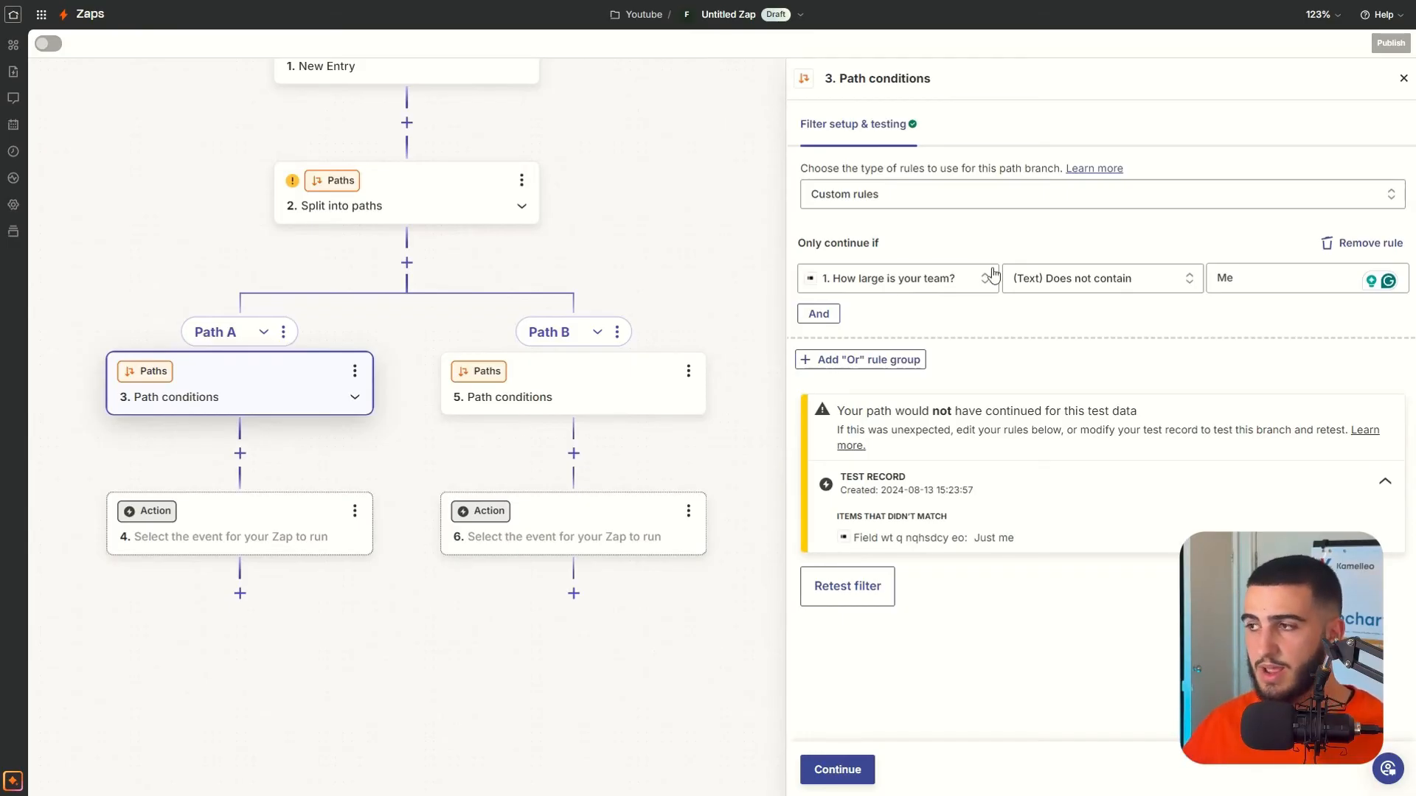
Step: Look through the form fields available for Path A's team size rule
click(950, 278)
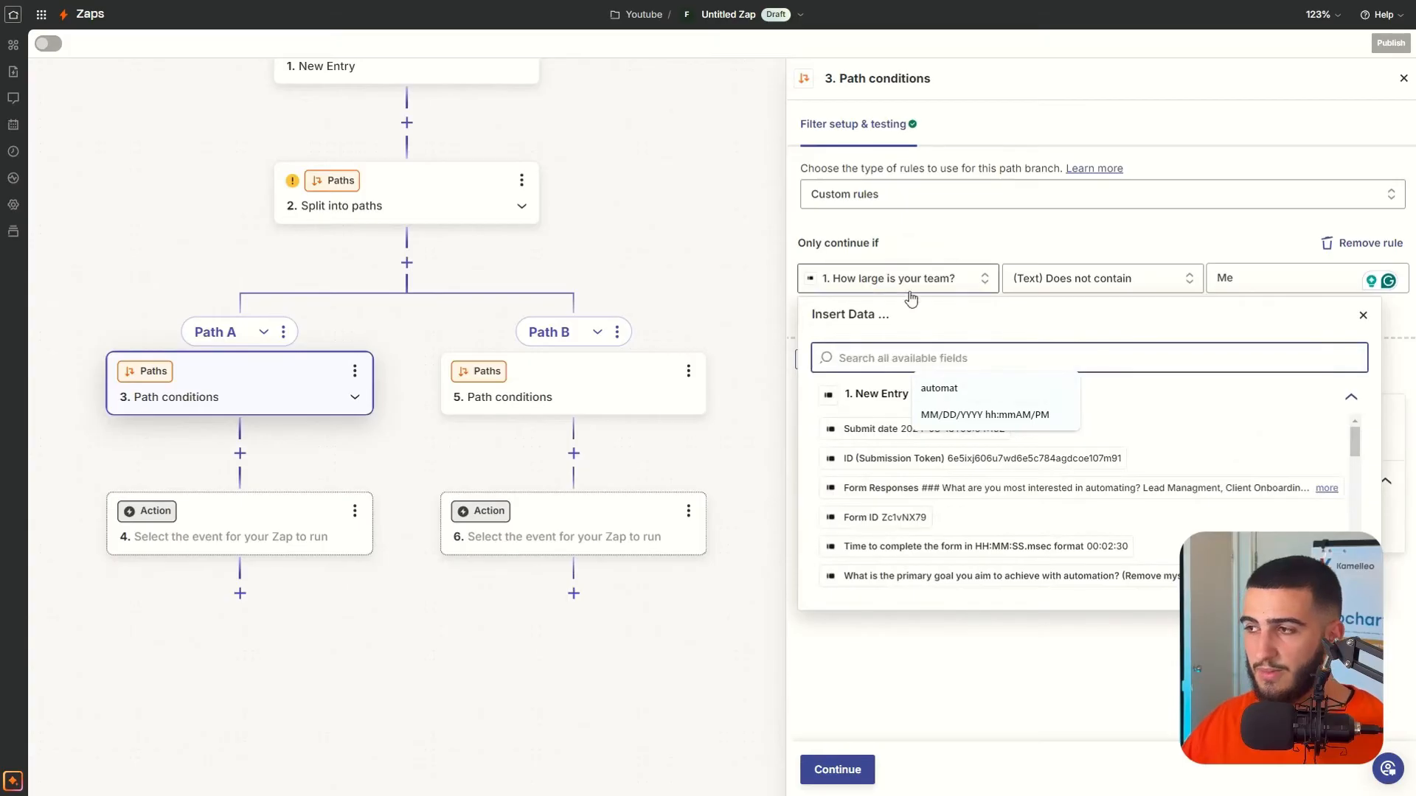
scroll(1100, 522, down, 10)
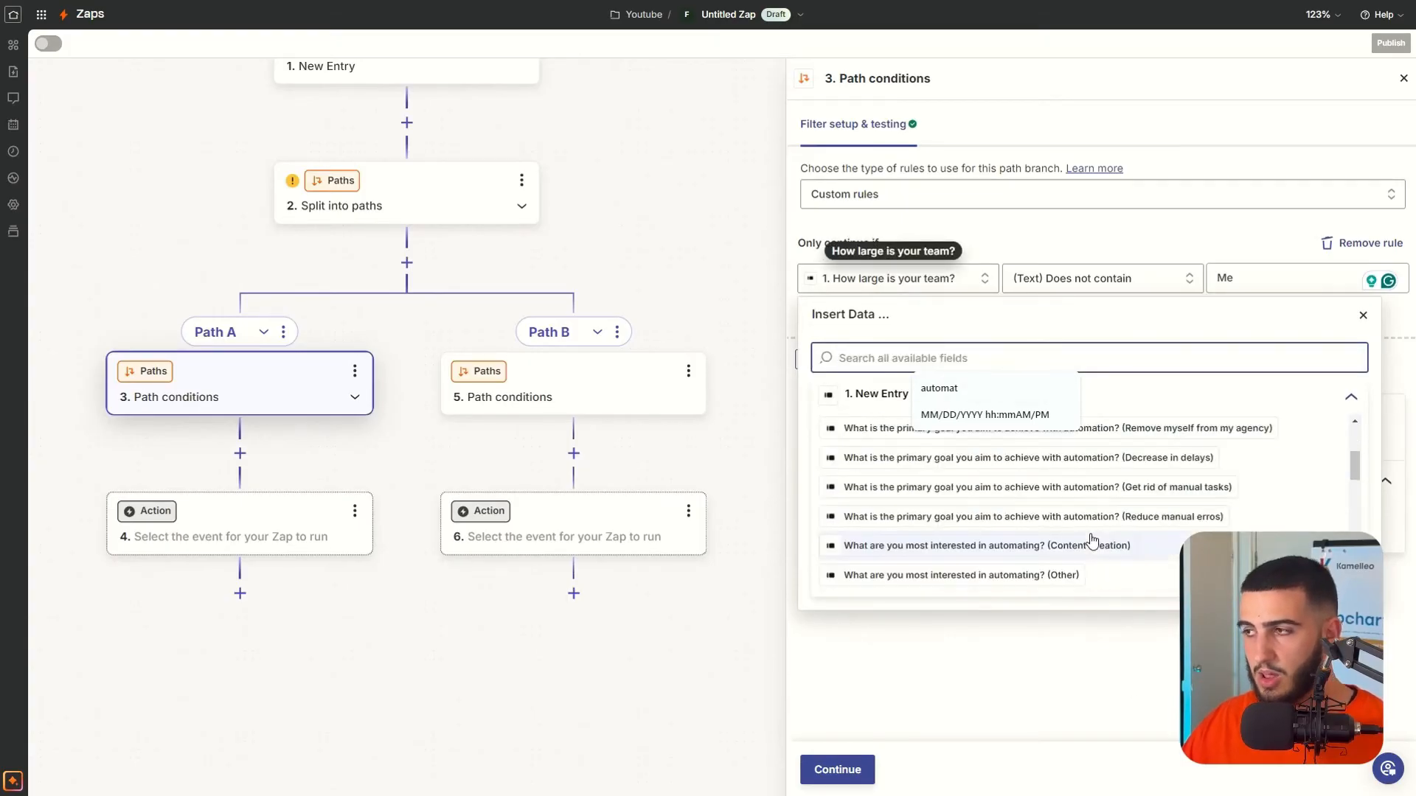
scroll(1059, 530, down, 3)
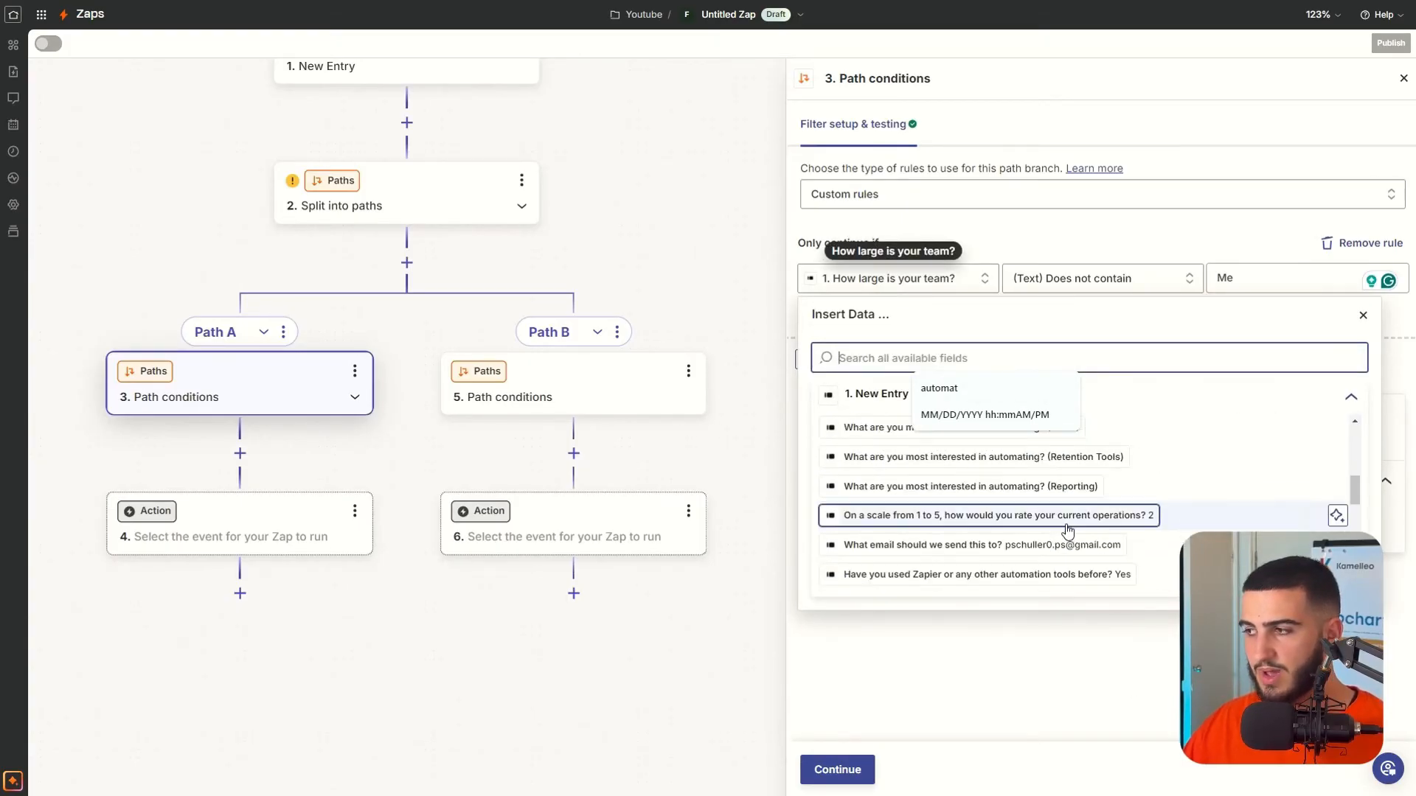
click(1255, 260)
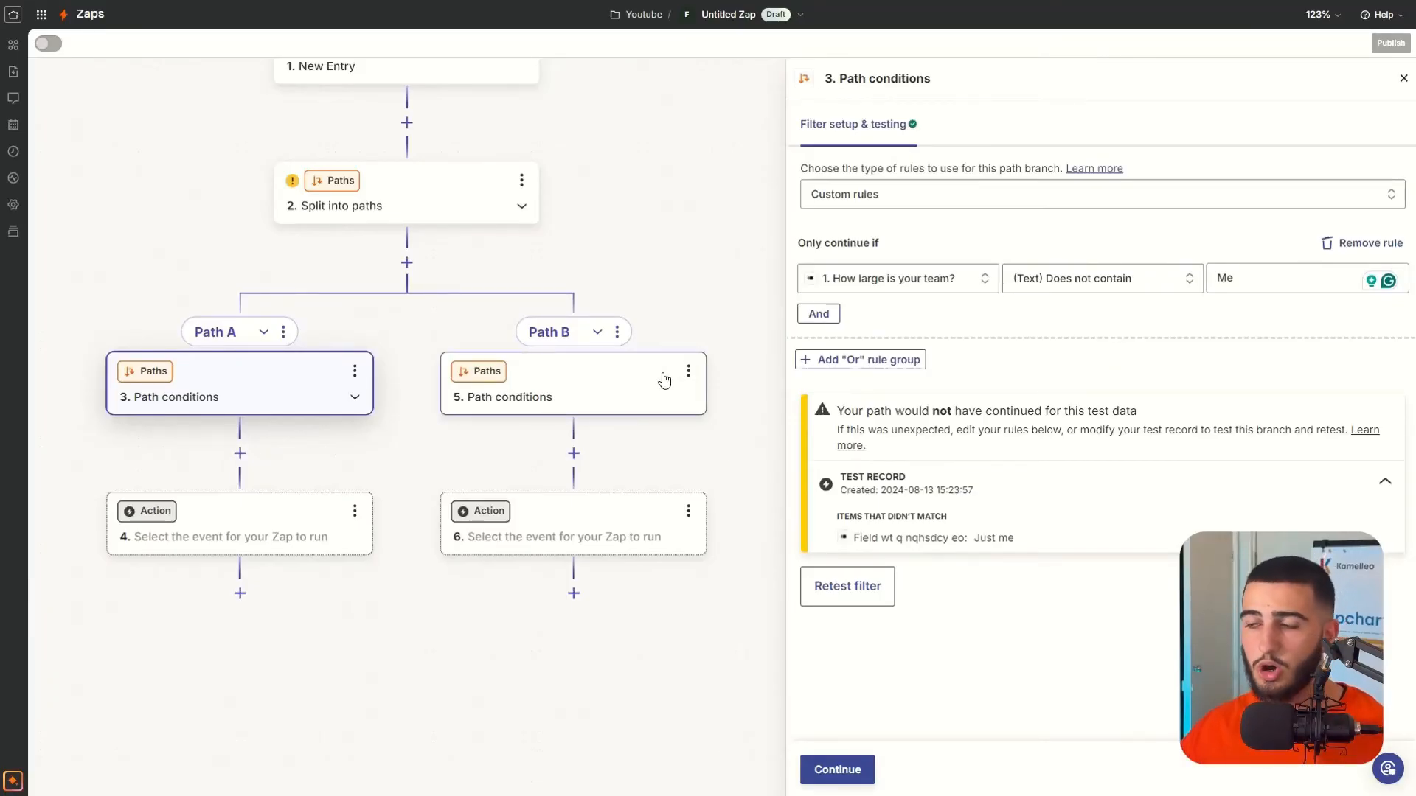
Step: Set and test Path B's rule so it continues only if "How large is your team?" text contains "Me"
click(589, 399)
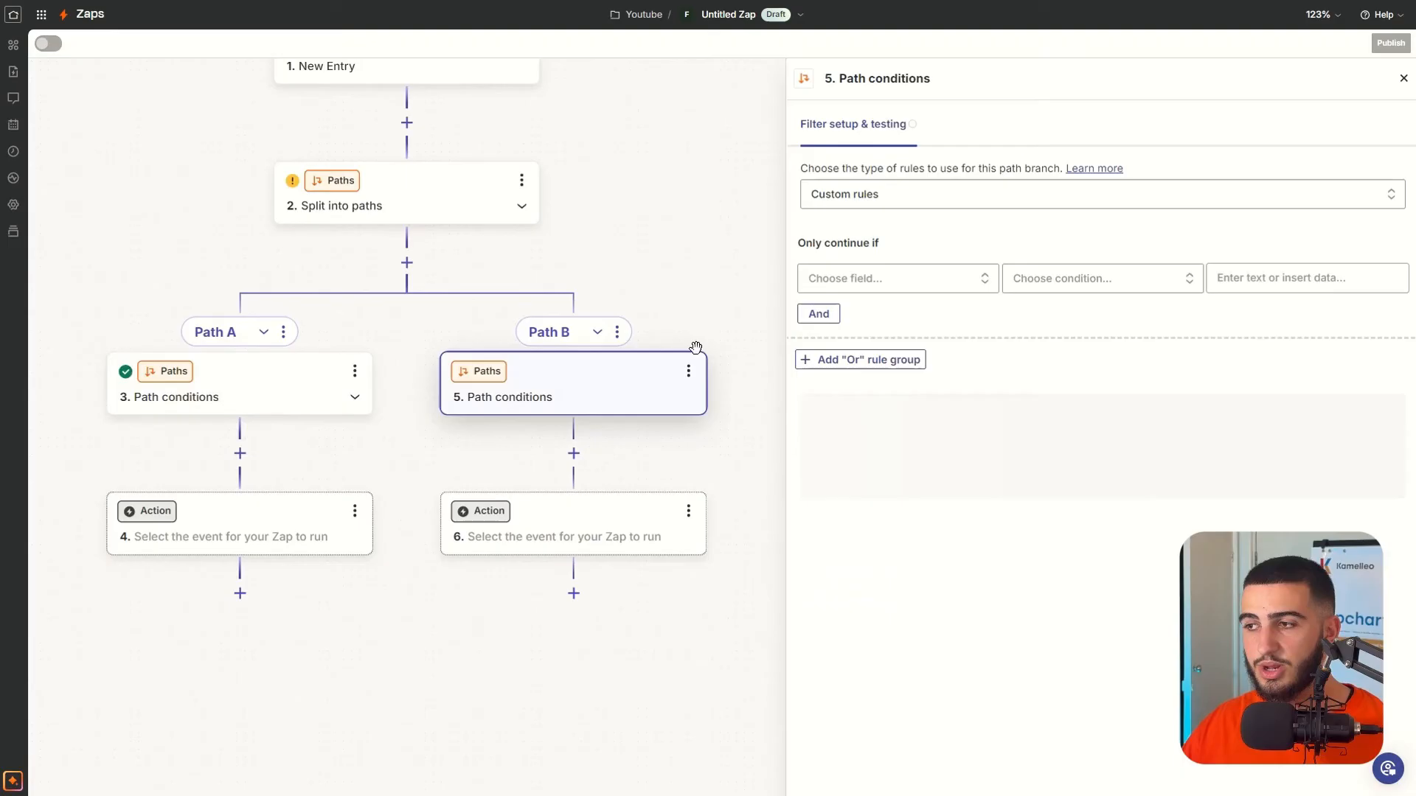
click(946, 283)
scroll(997, 573, down, 10)
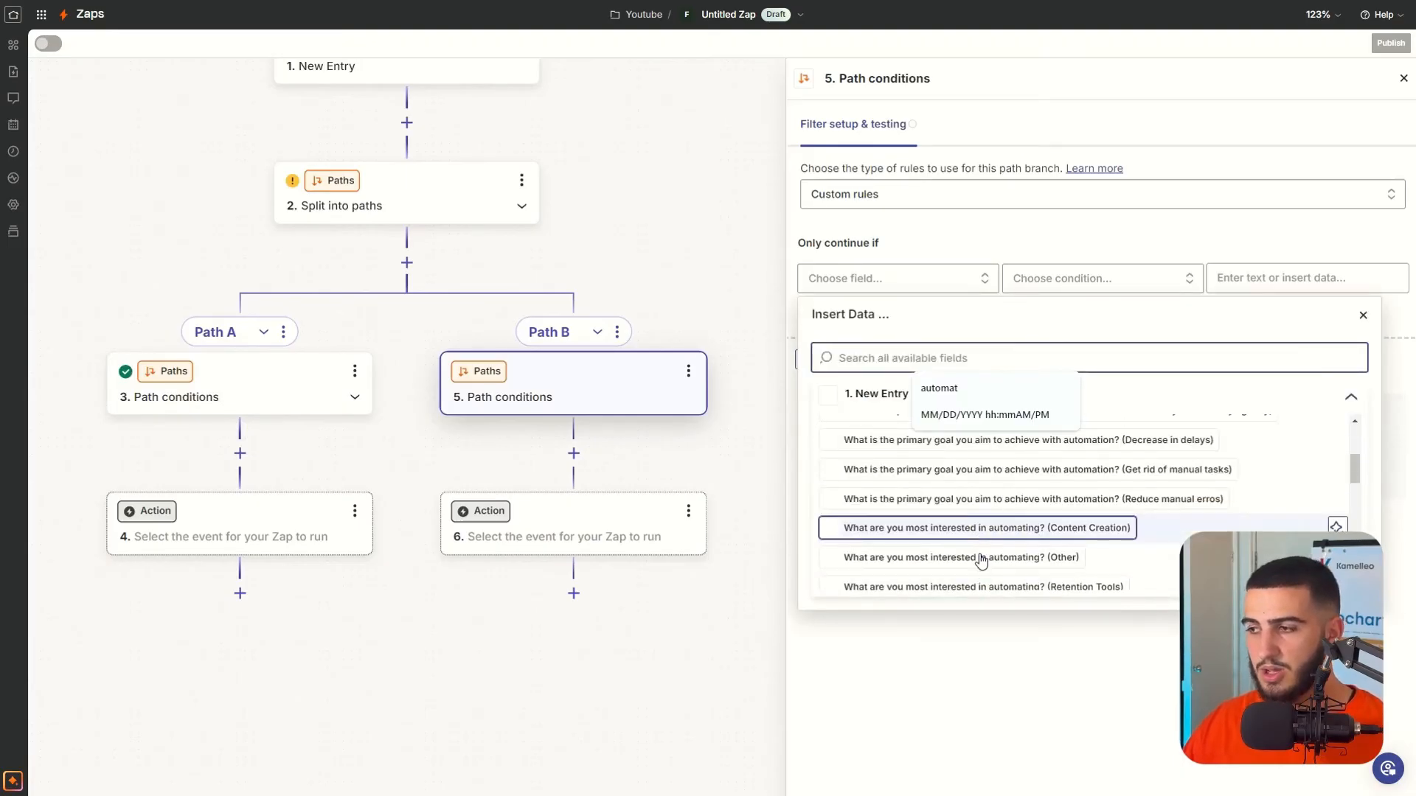
click(983, 545)
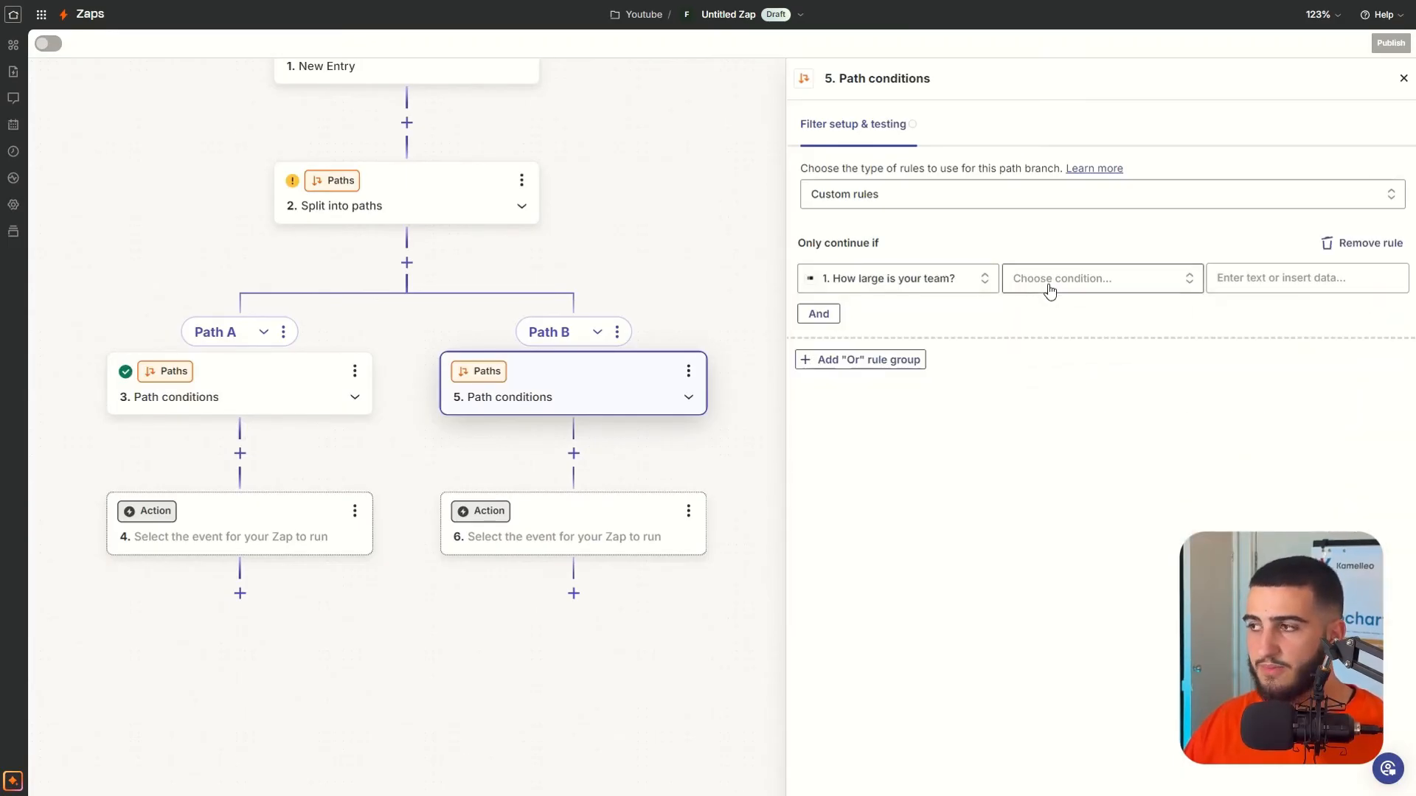
click(1050, 288)
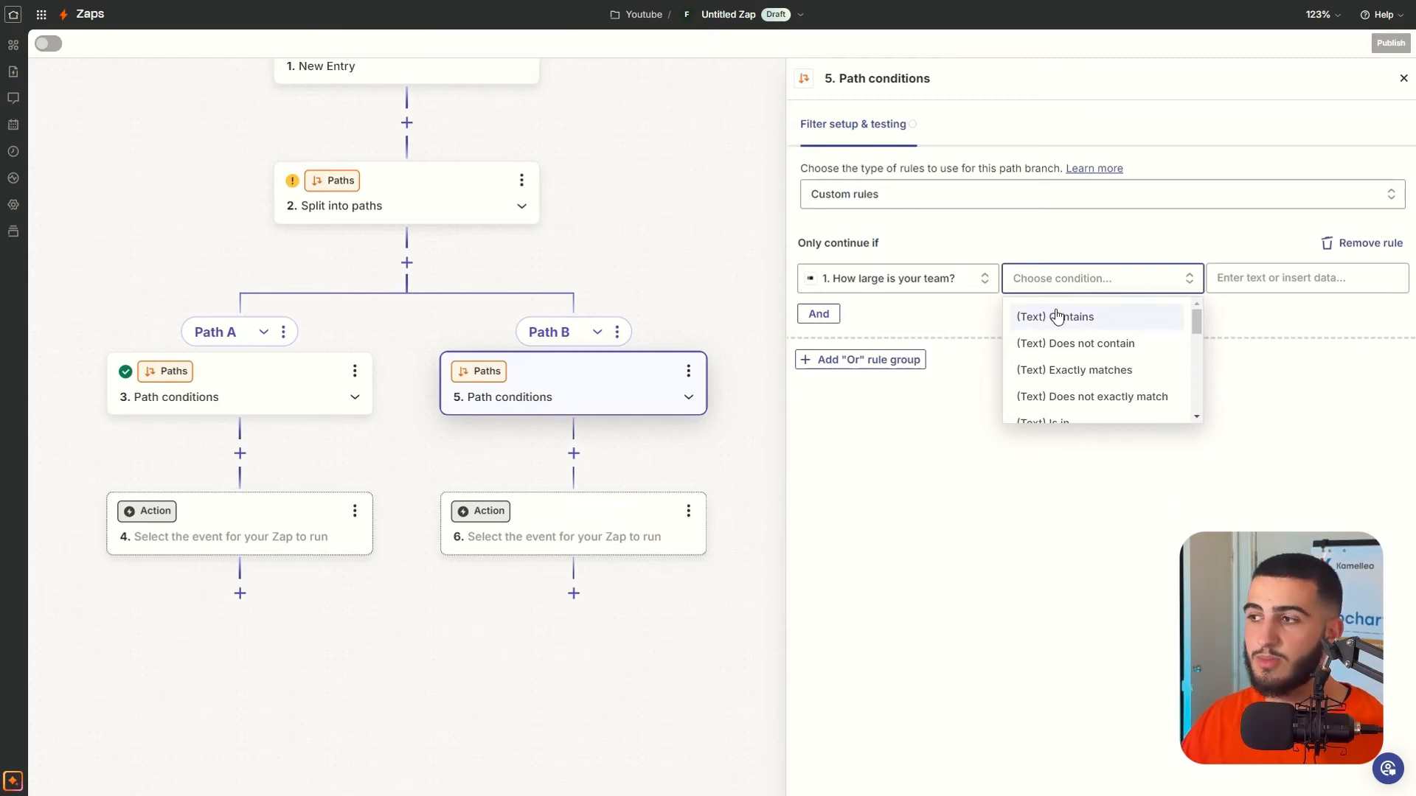
click(1058, 316)
click(1261, 280)
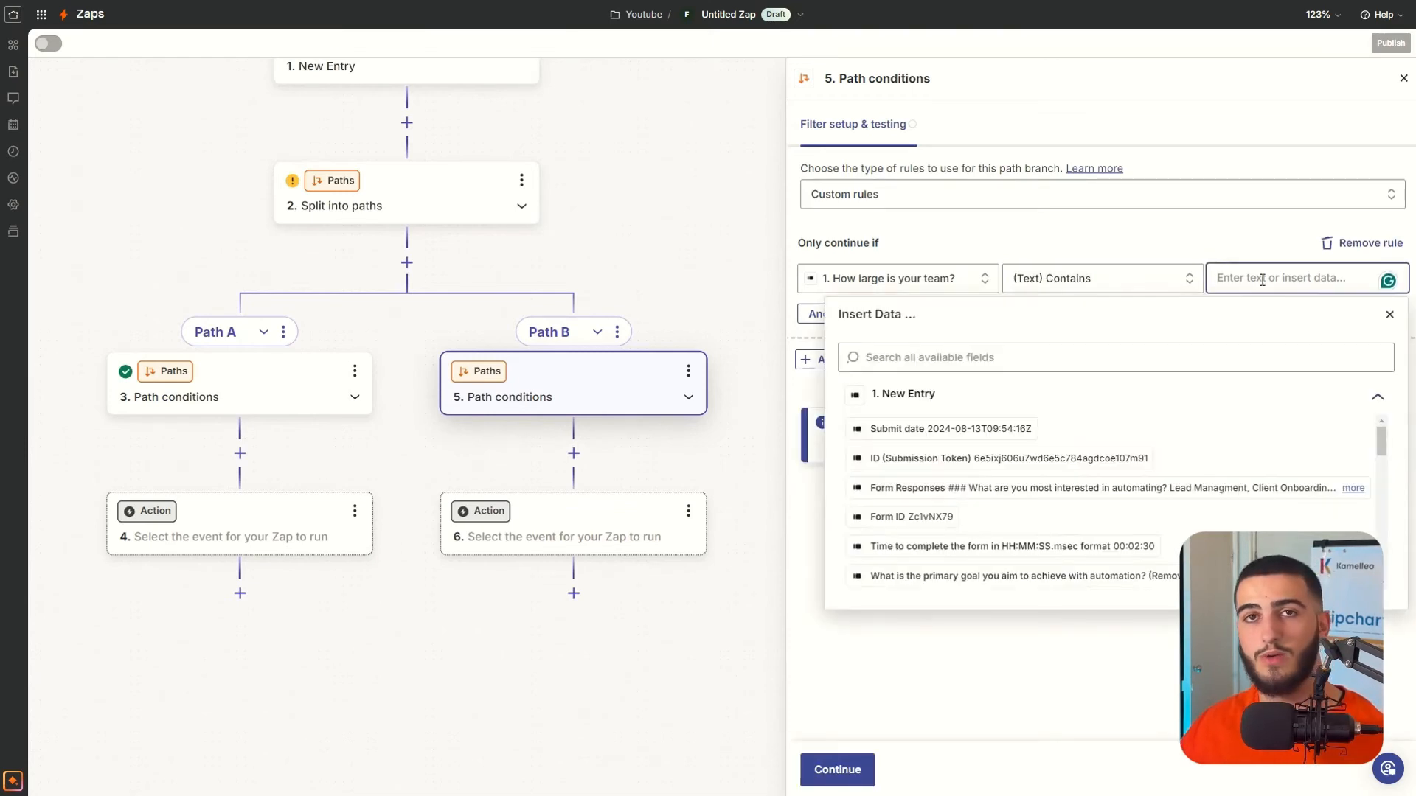
text(Me)
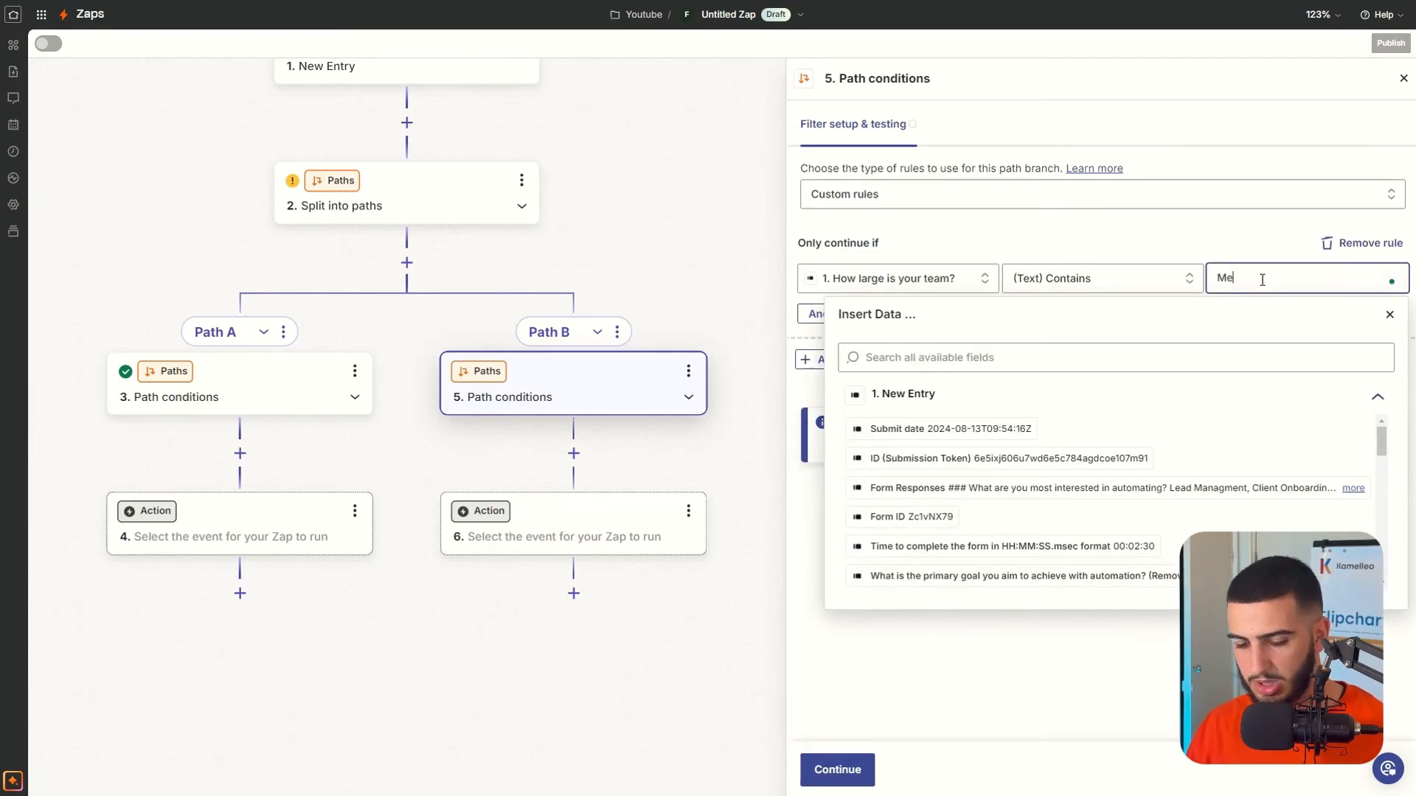
click(1195, 244)
click(850, 758)
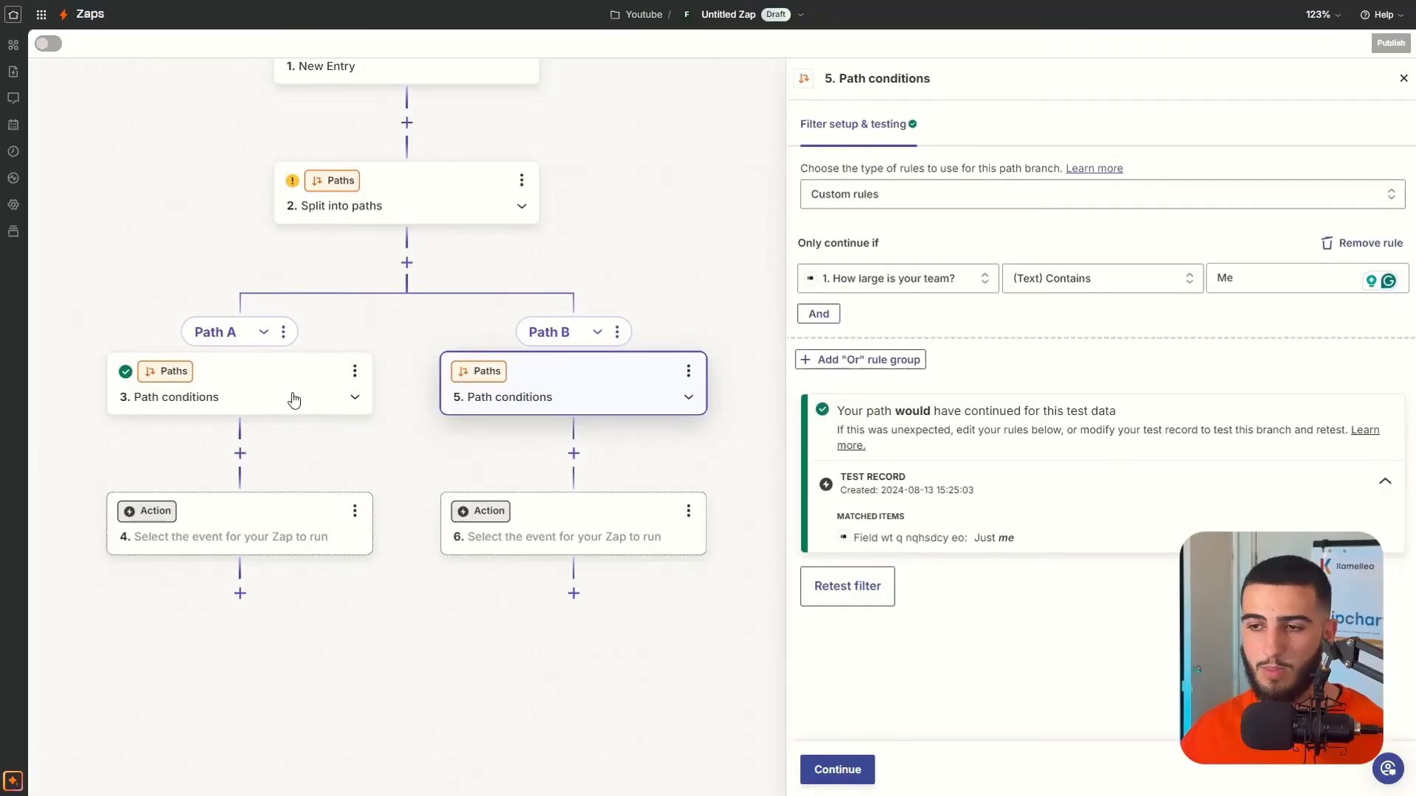
Step: Add a Formatter by Zapier Text action to Path B with the Split Text transform
click(278, 524)
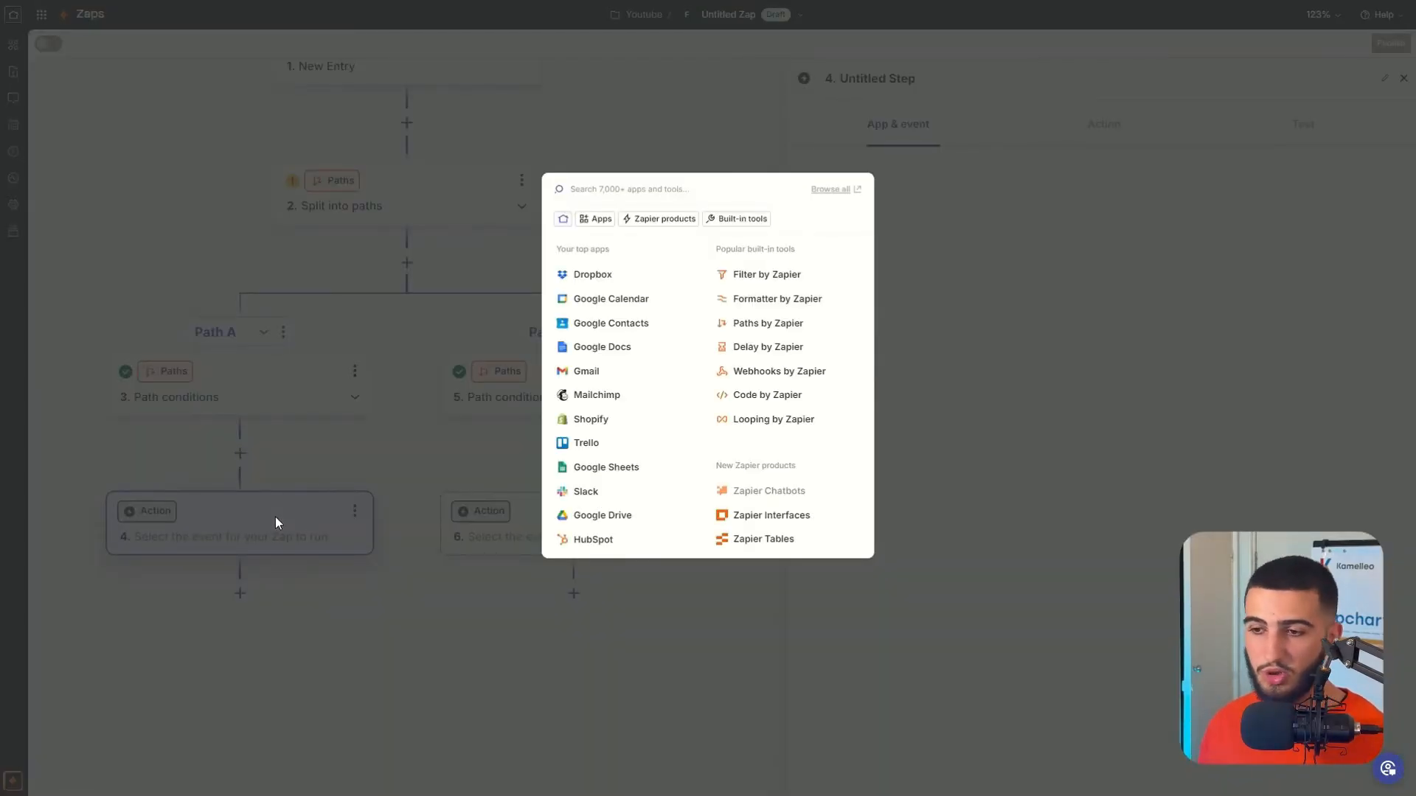
click(409, 563)
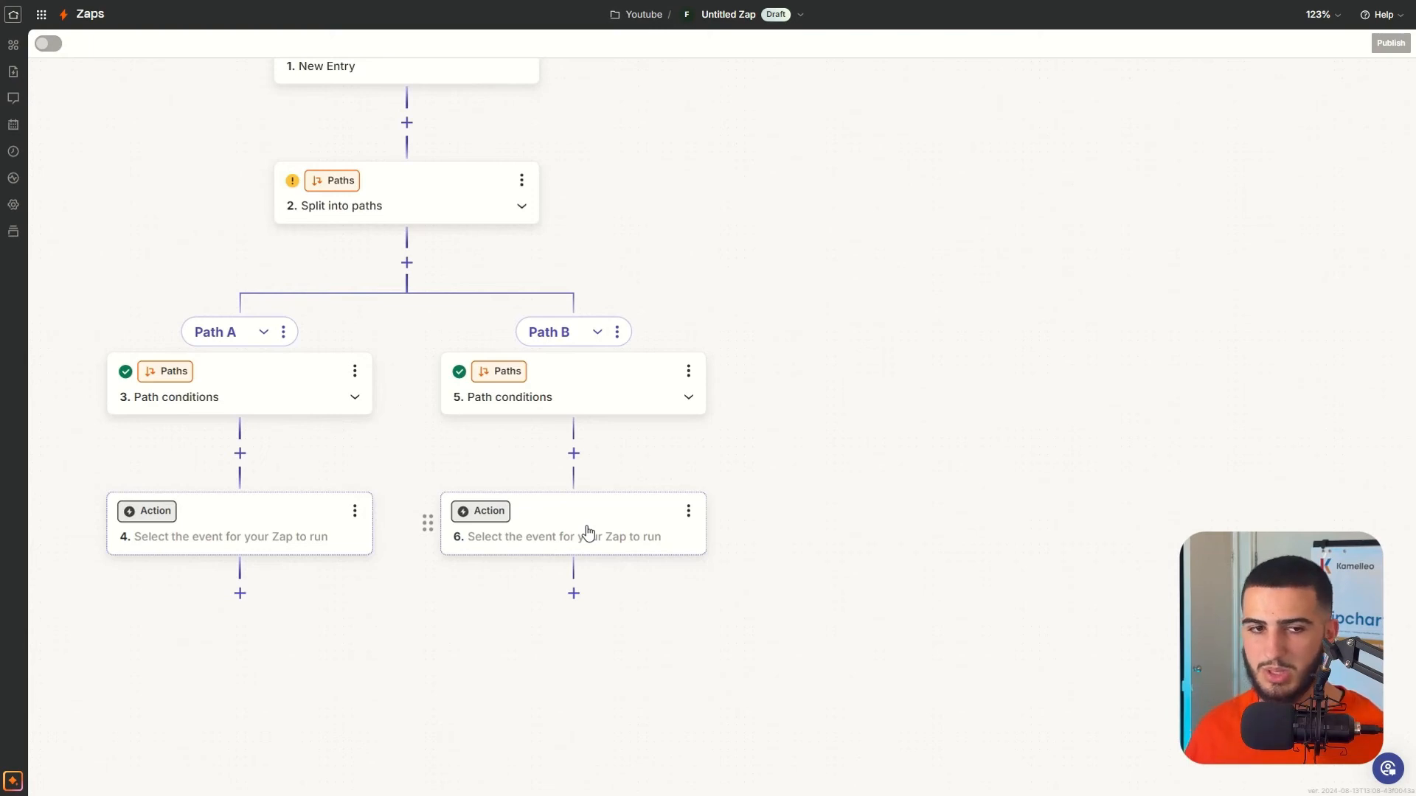
click(588, 531)
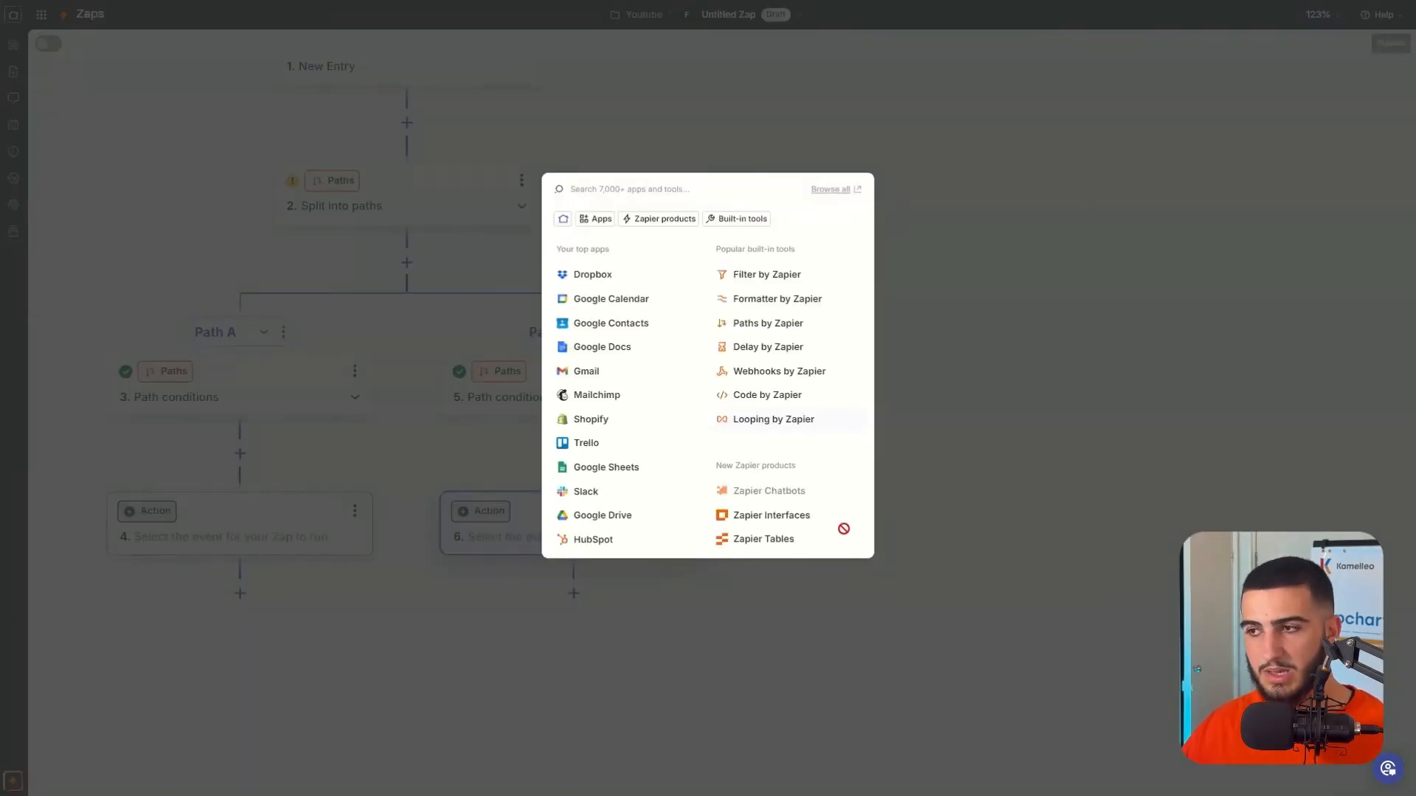
click(792, 302)
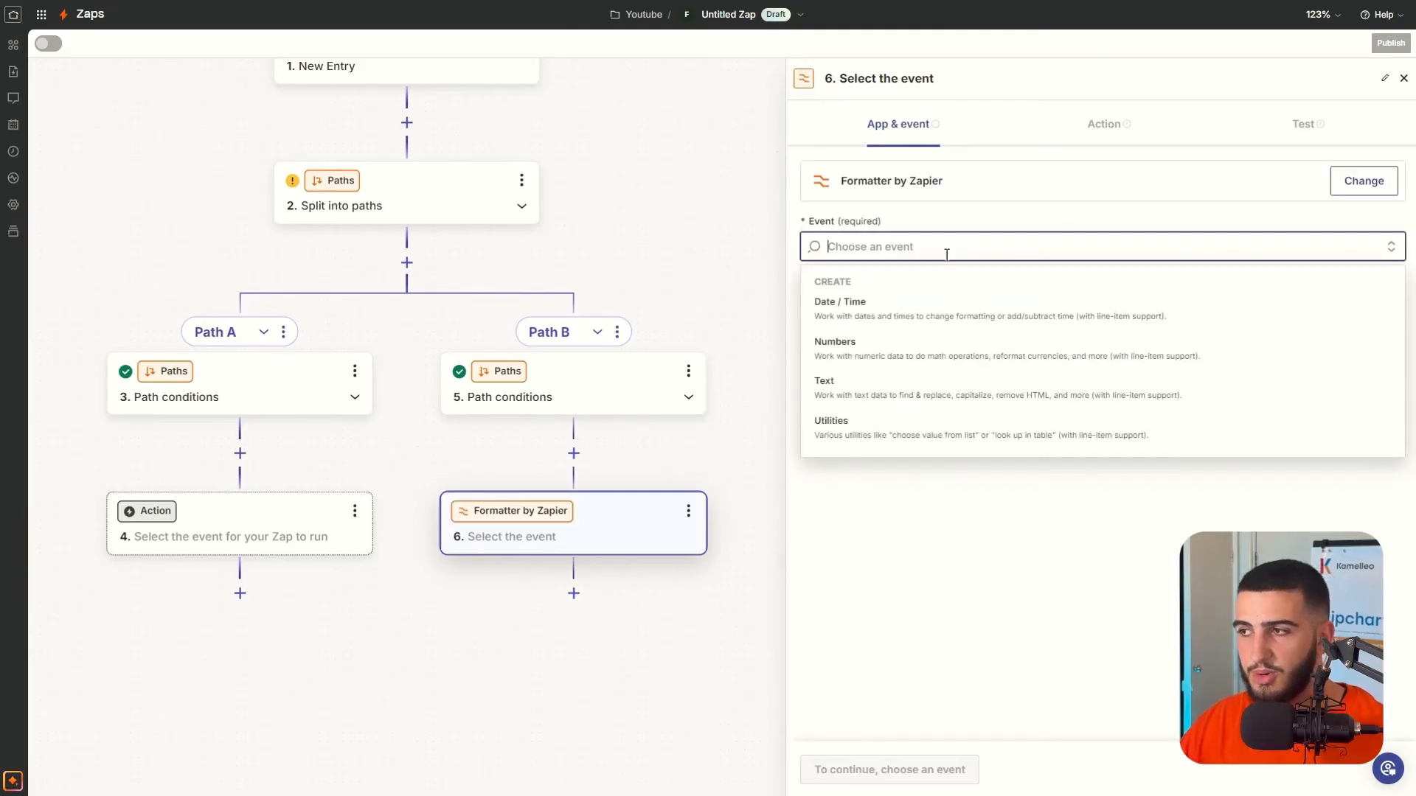
click(913, 383)
click(827, 772)
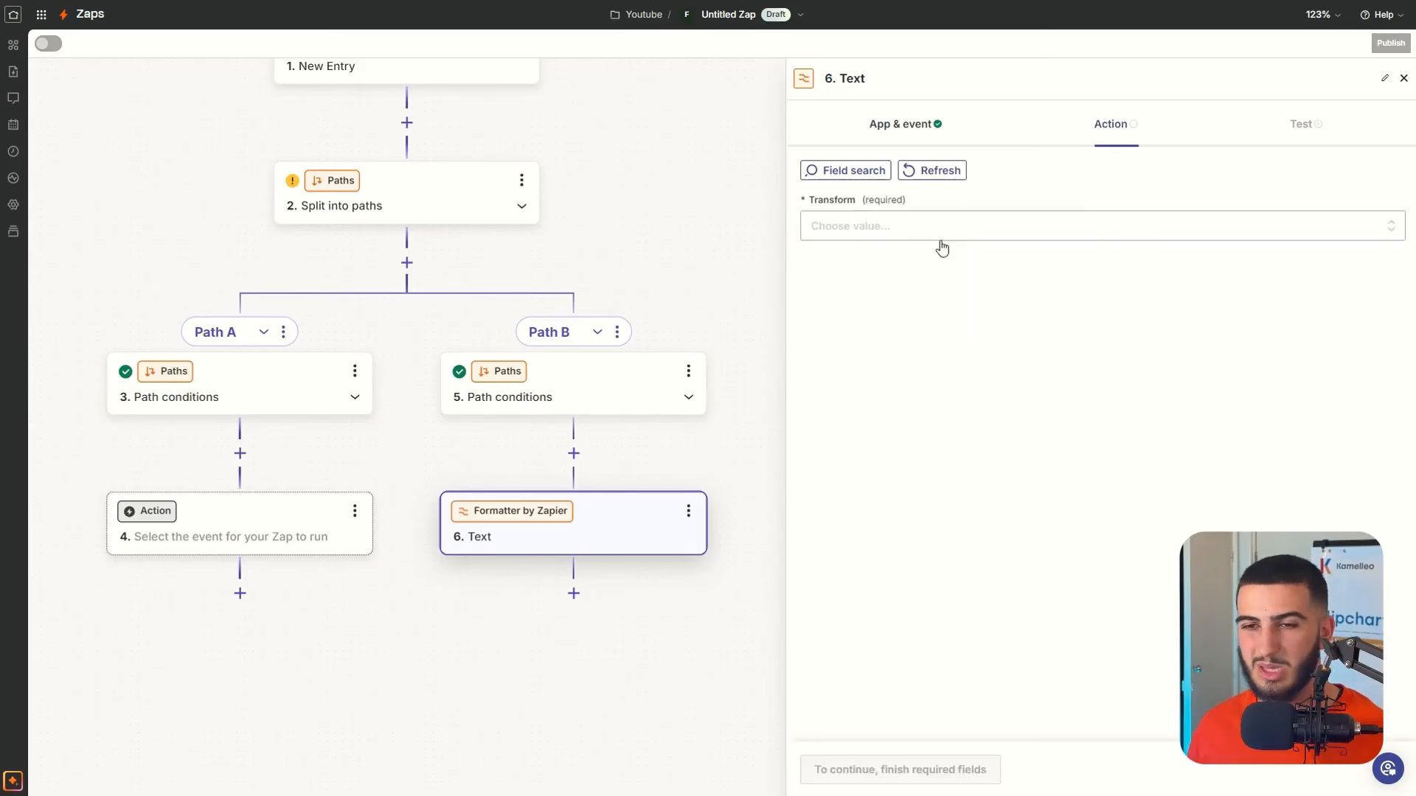
click(942, 242)
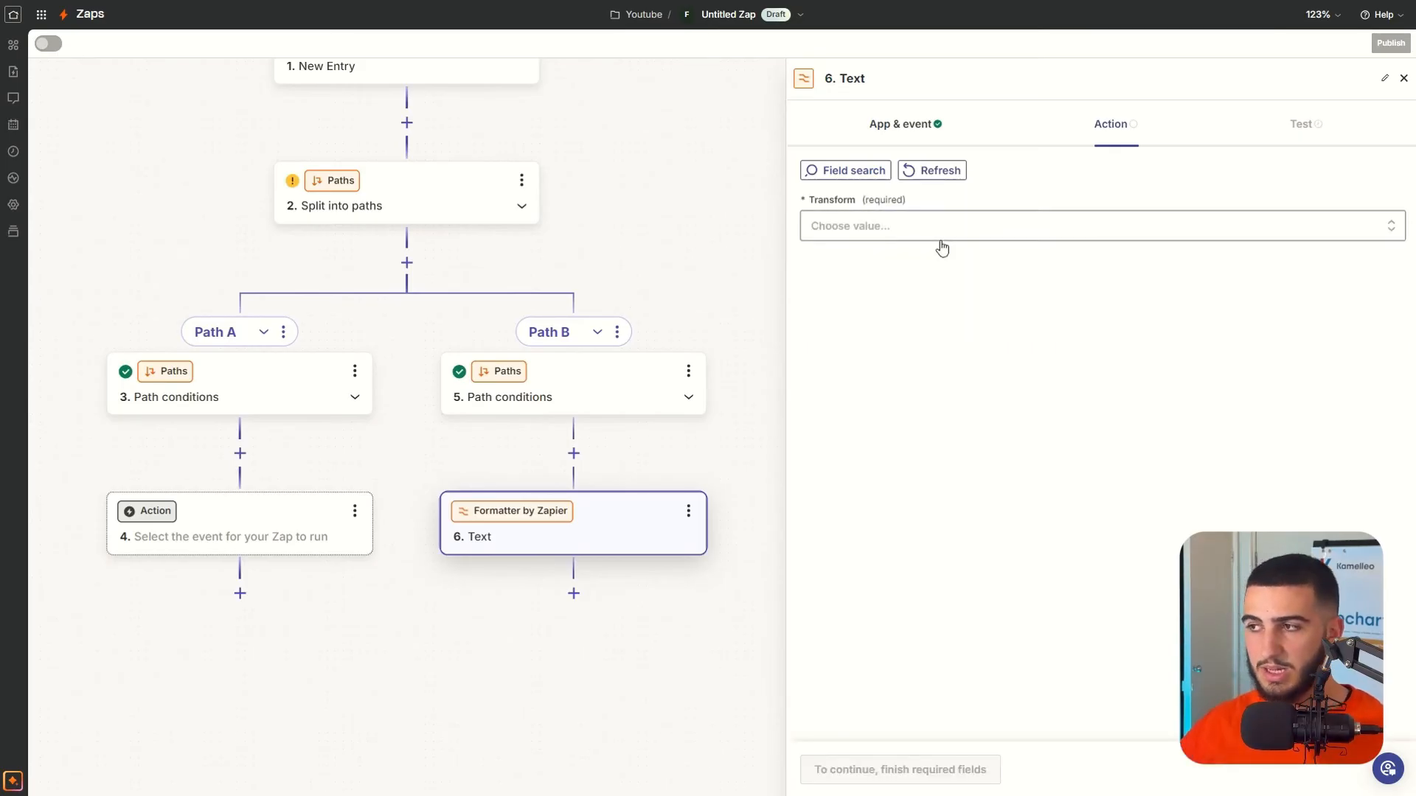
scroll(948, 505, down, 1)
scroll(949, 508, down, 7)
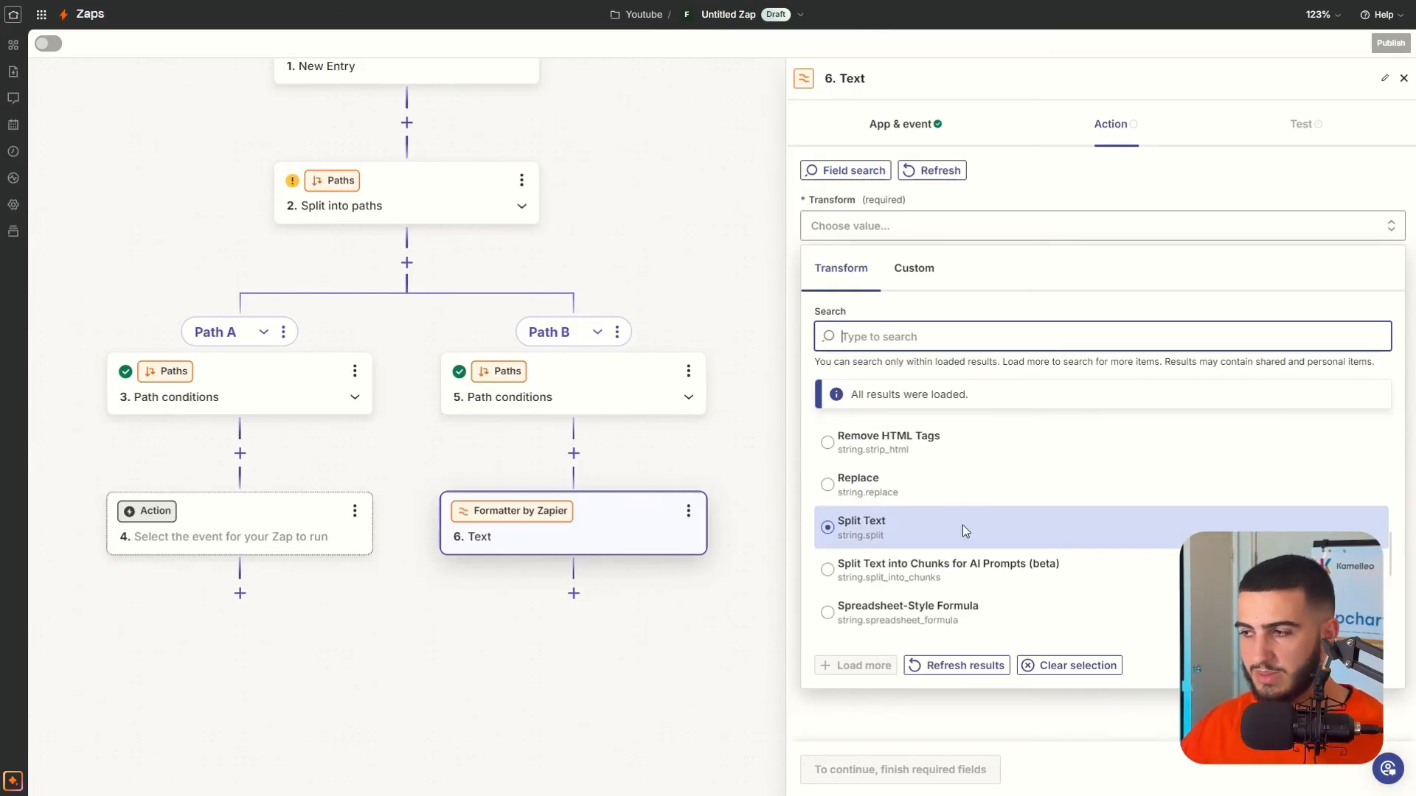
click(962, 525)
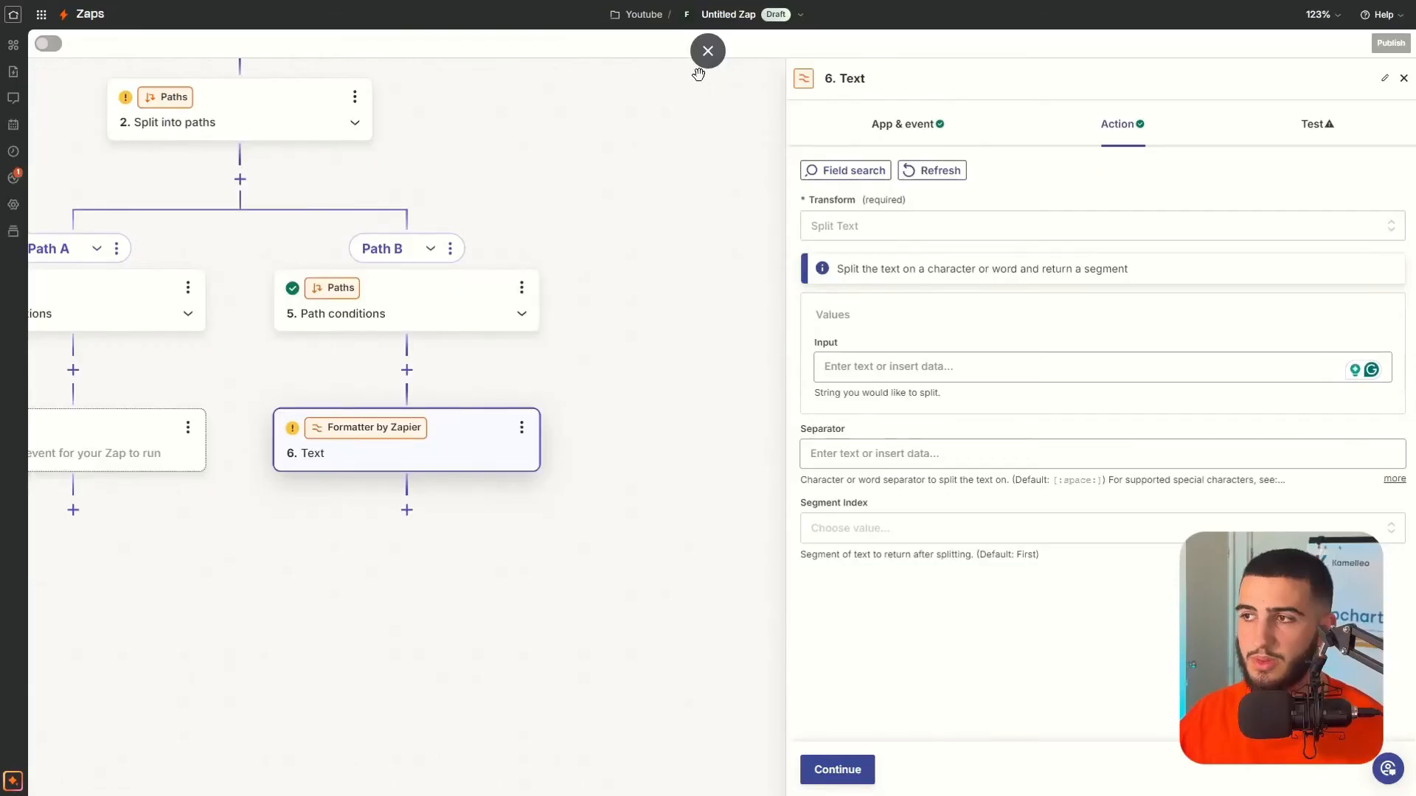
Step: Switch to Airtable and add a field named "Event URL" after Transcipt Url in the Youtube Meeting Databse
scroll(642, 371, down, 1)
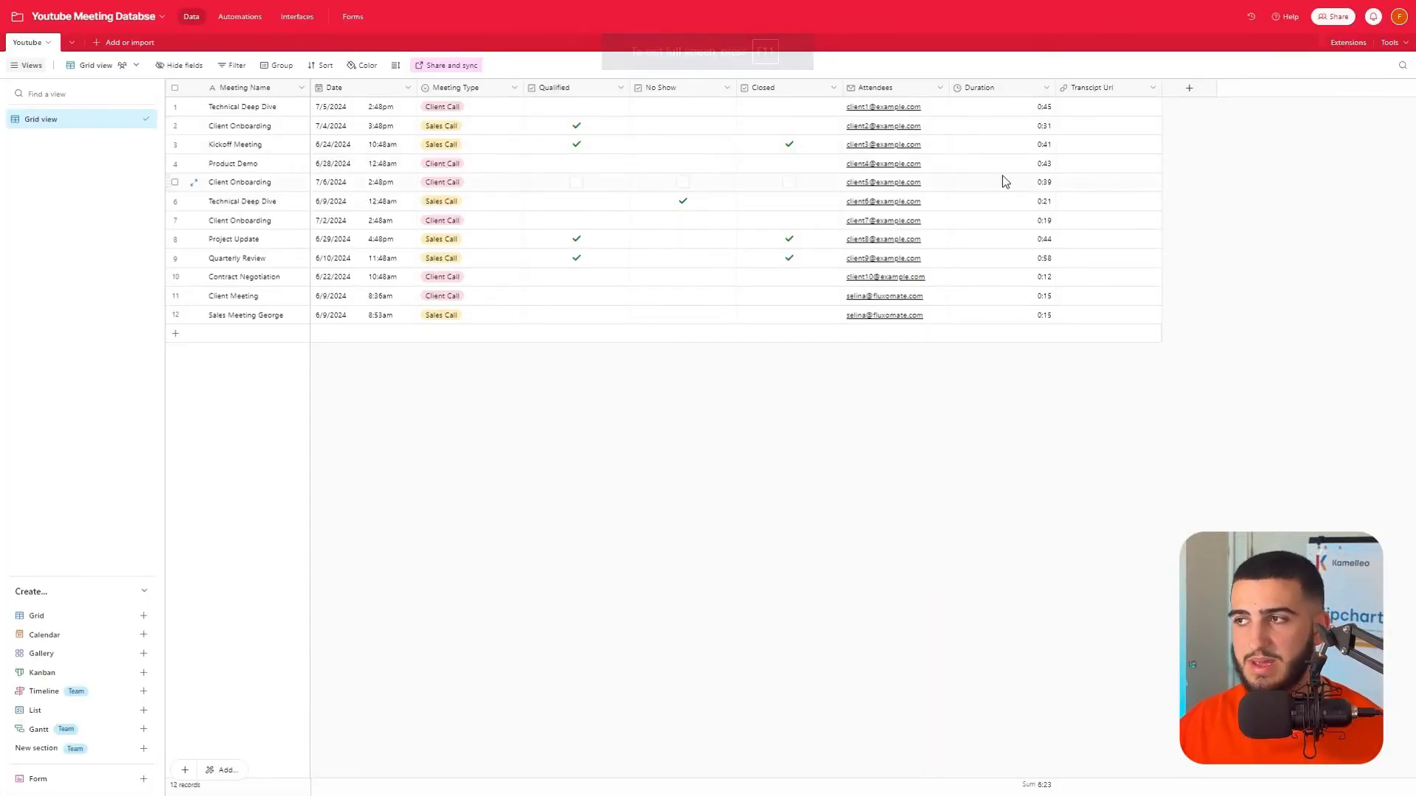
click(947, 109)
click(1147, 126)
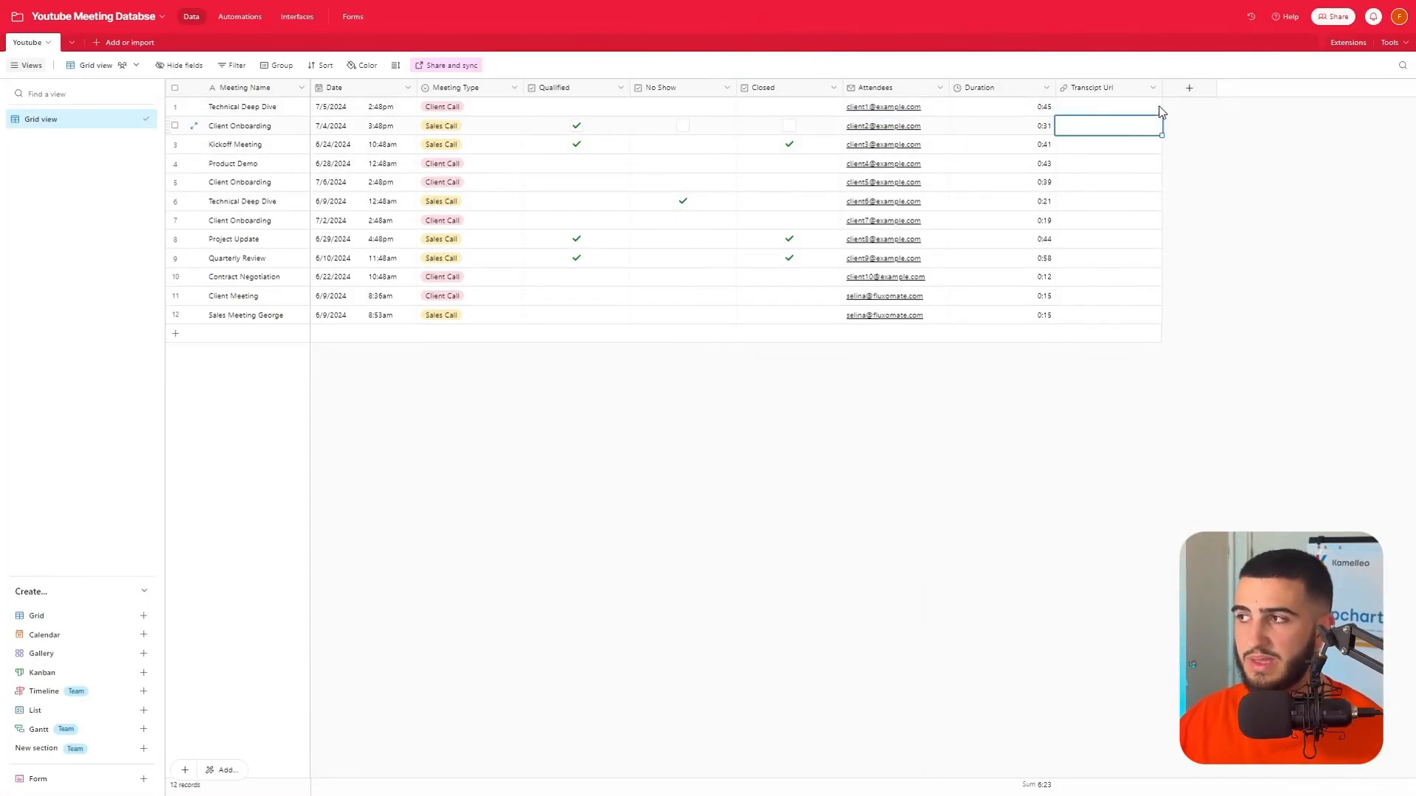
click(1190, 88)
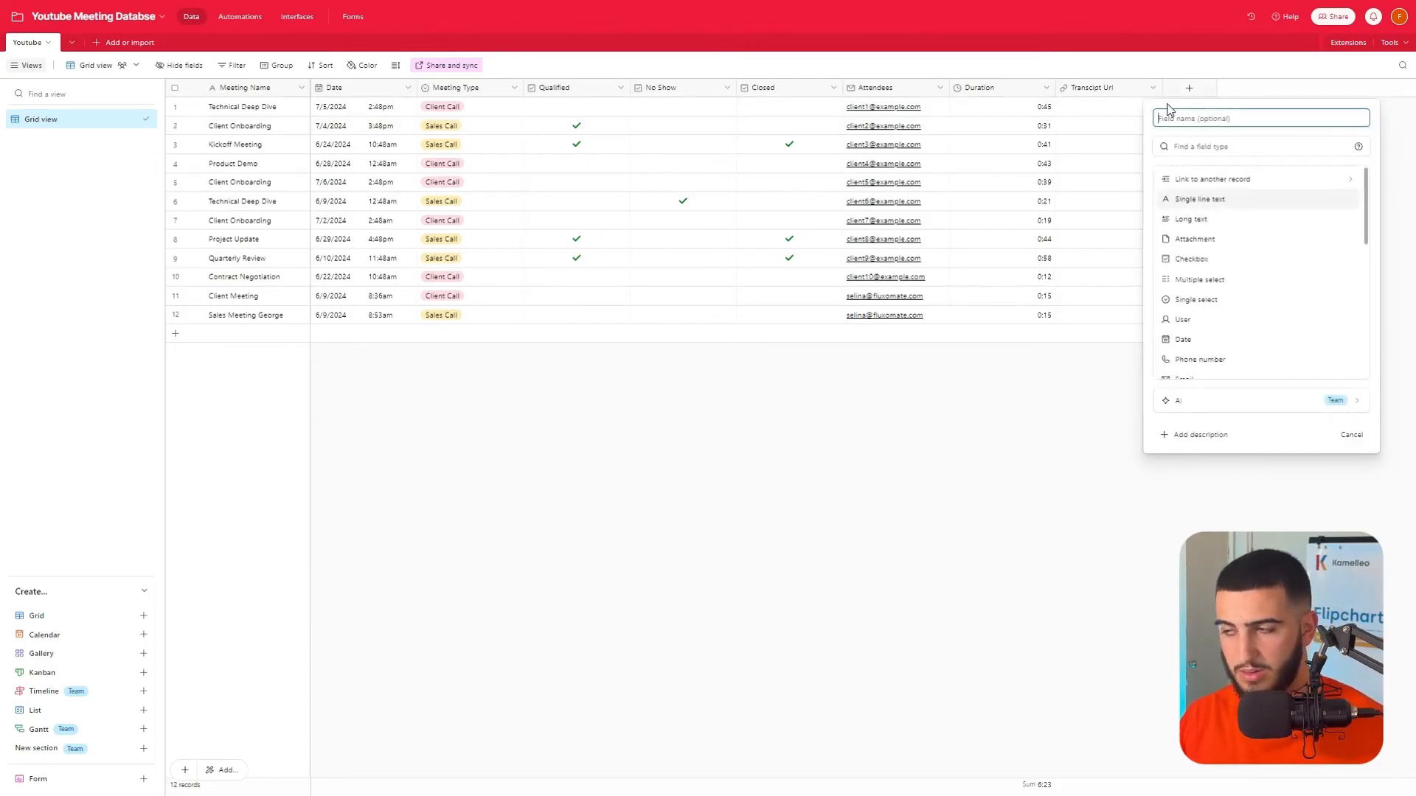
text(Event URL)
key(Return)
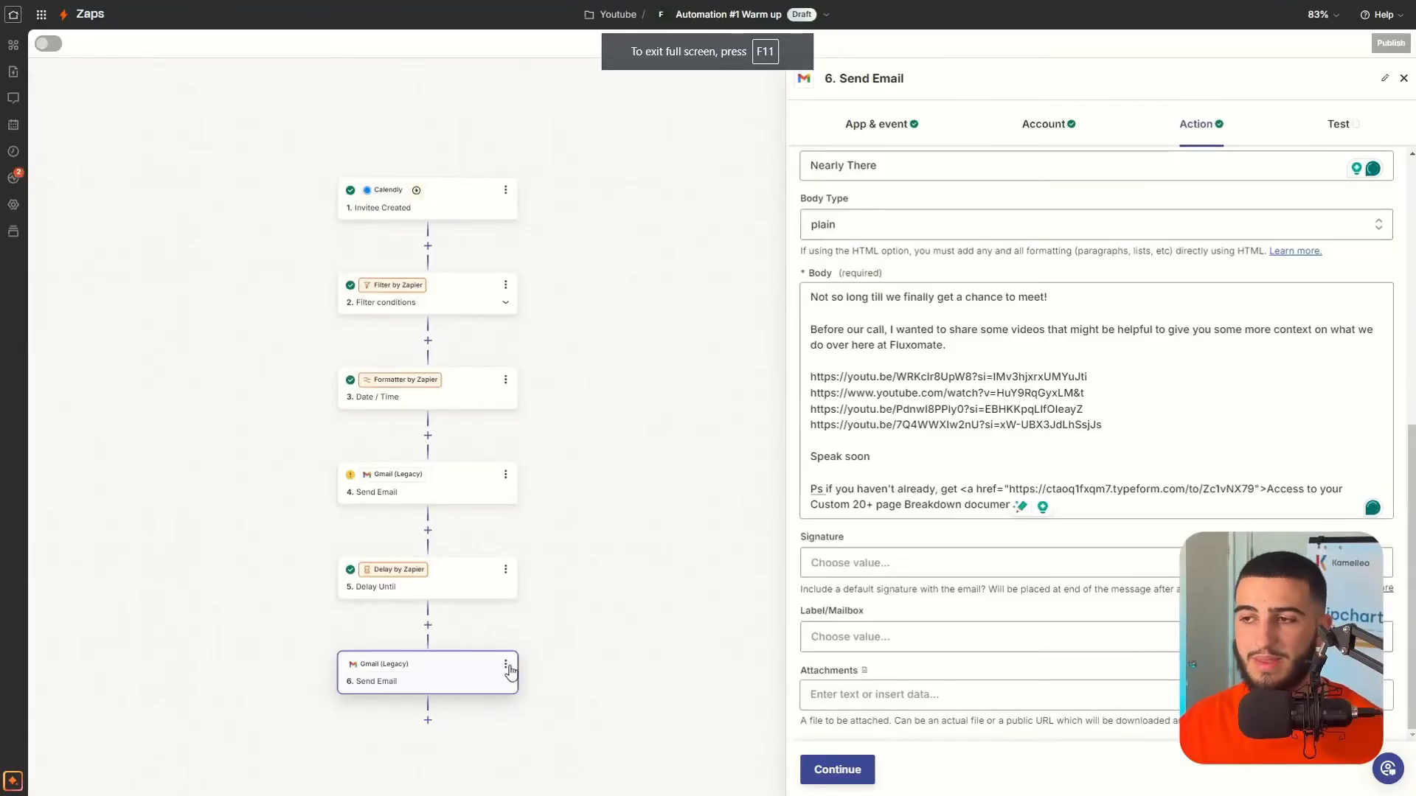
Step: In Zapier's Automation #1 Warm up, split into paths after the last Send Email step and give Path B a Formatter by Zapier Text action
click(428, 719)
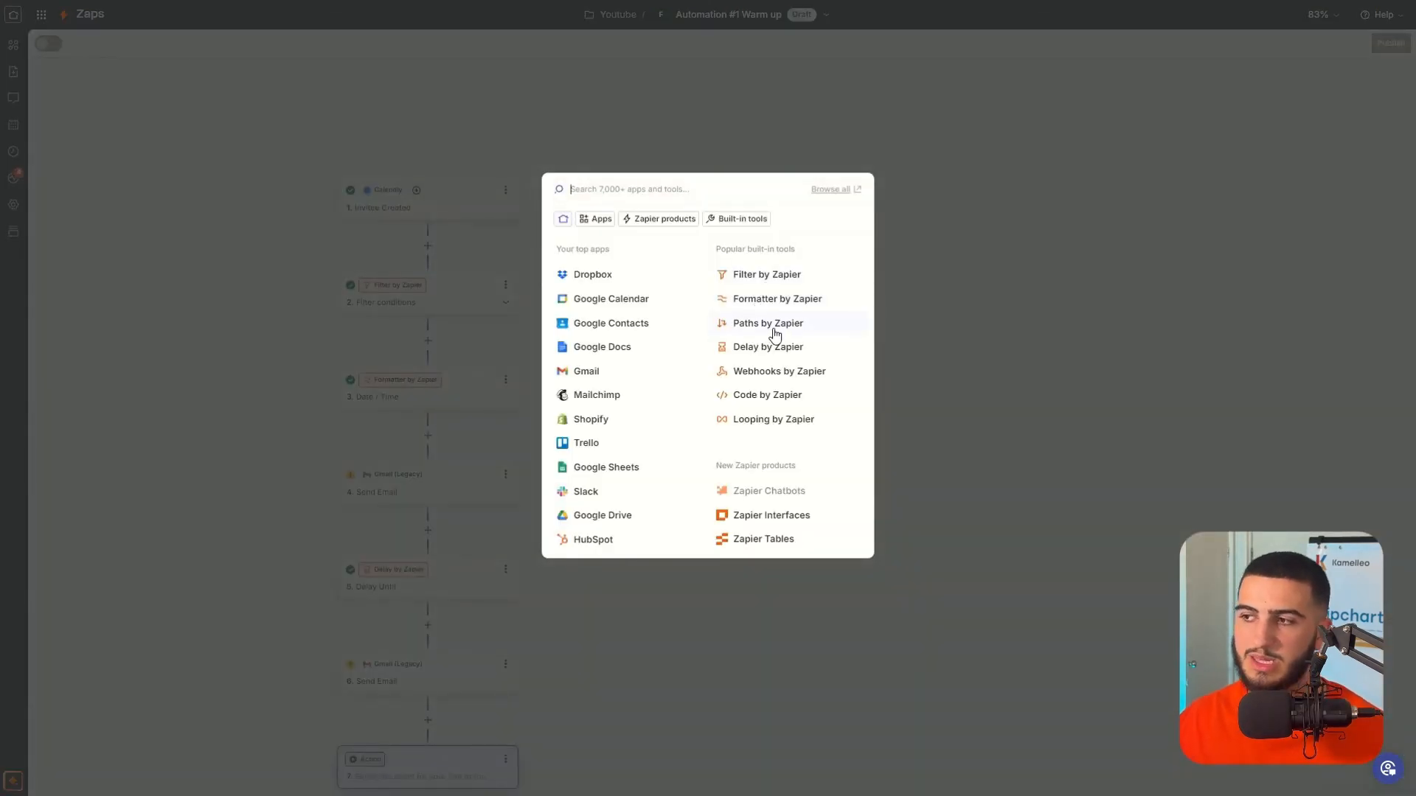
click(773, 329)
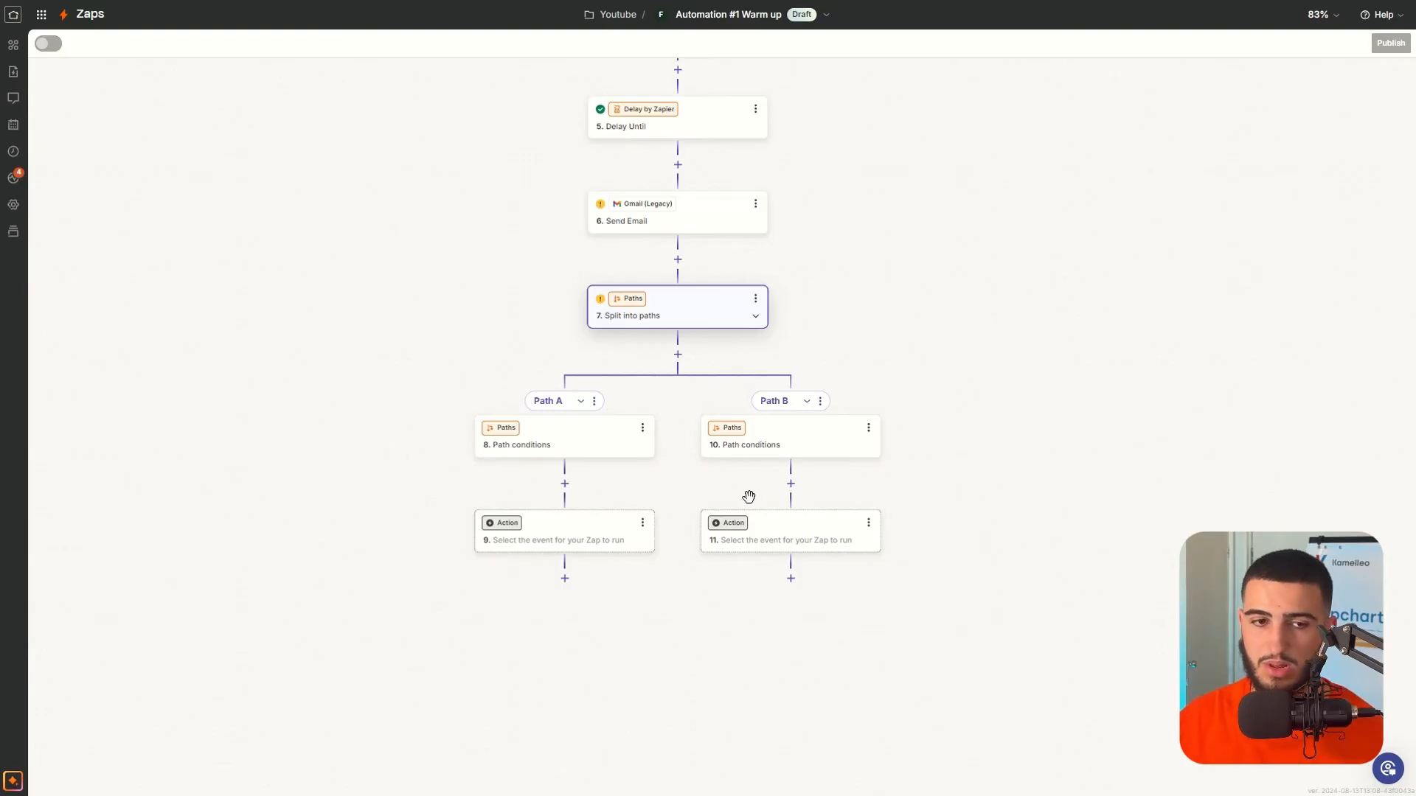
click(774, 544)
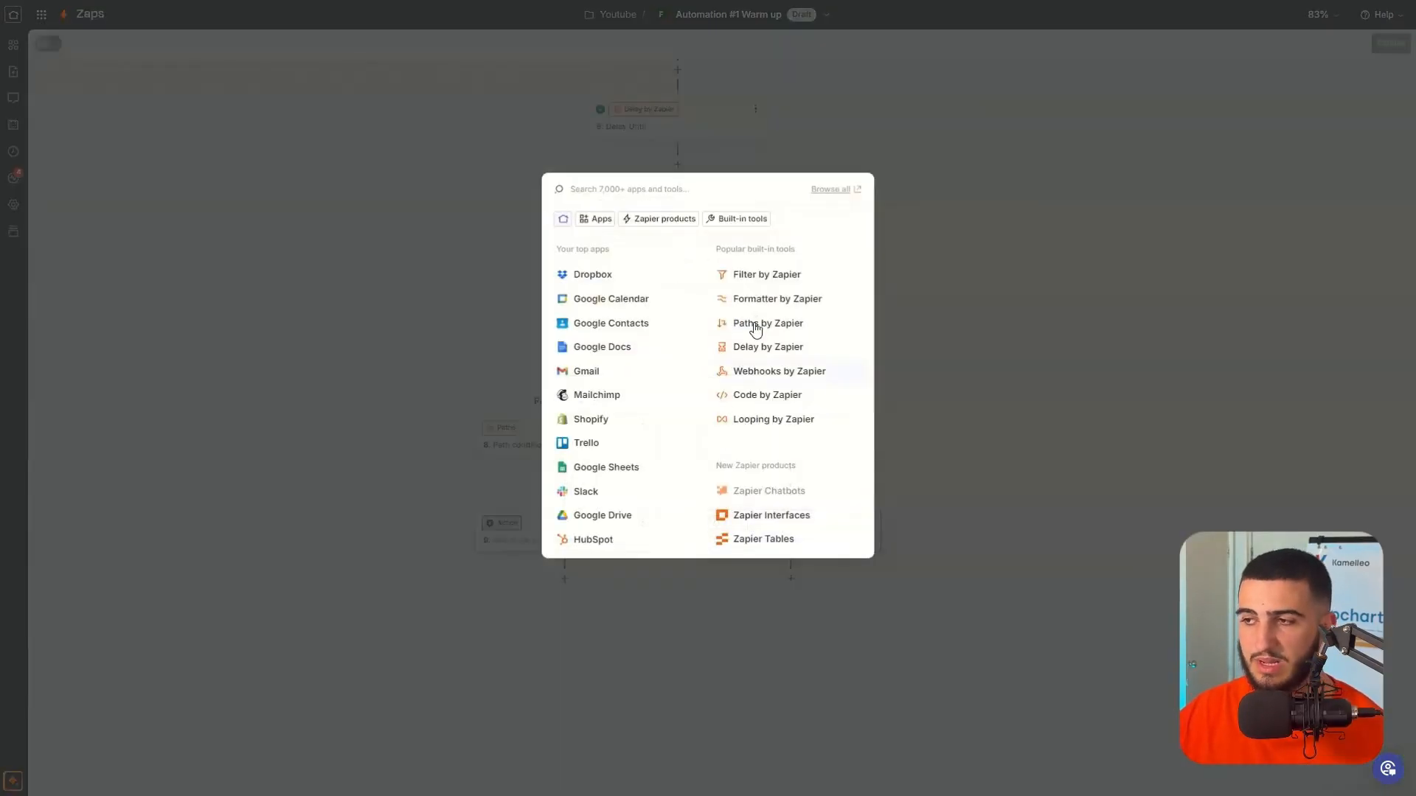
click(783, 299)
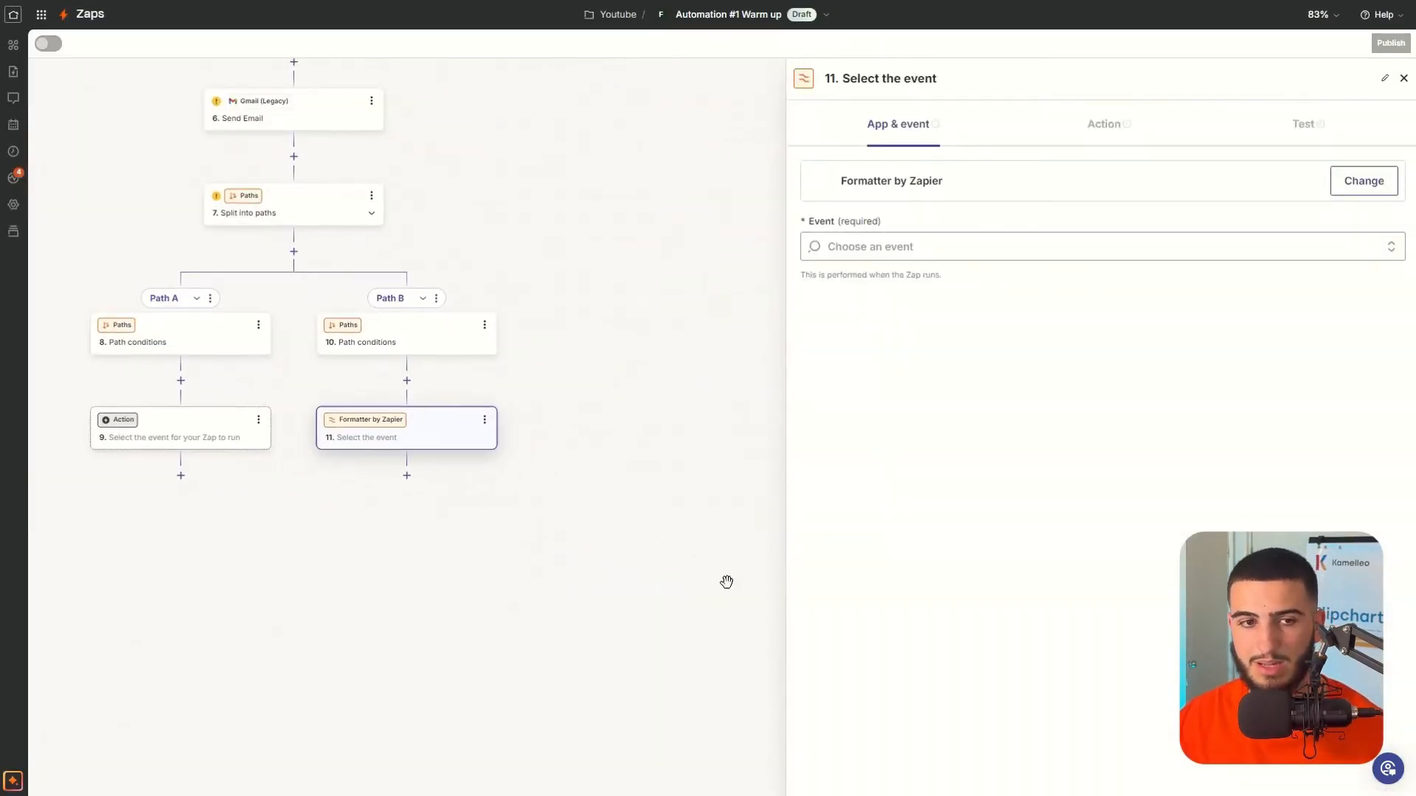
click(952, 249)
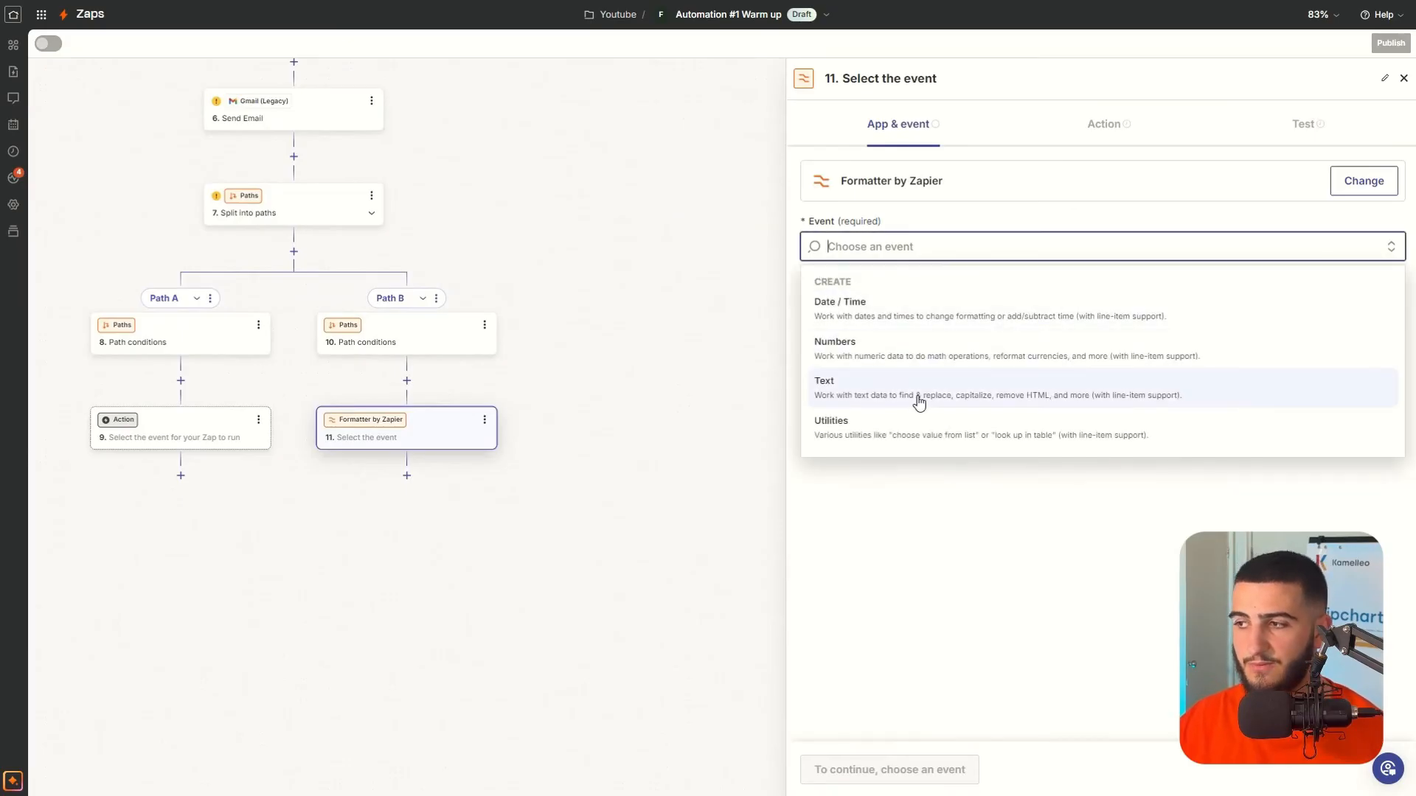
click(918, 398)
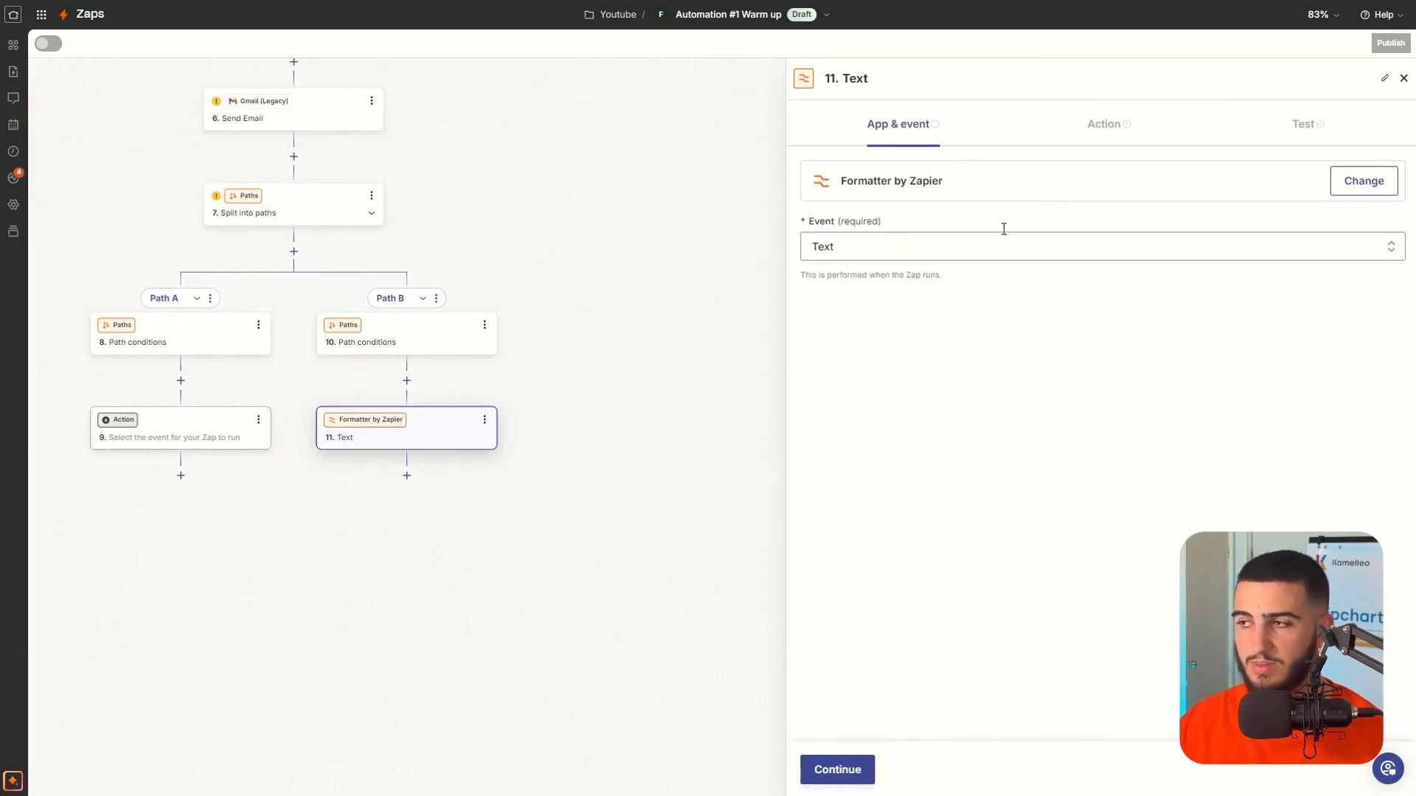
Step: Set the transform of Path B's Text action to Split Text
click(1096, 137)
click(967, 229)
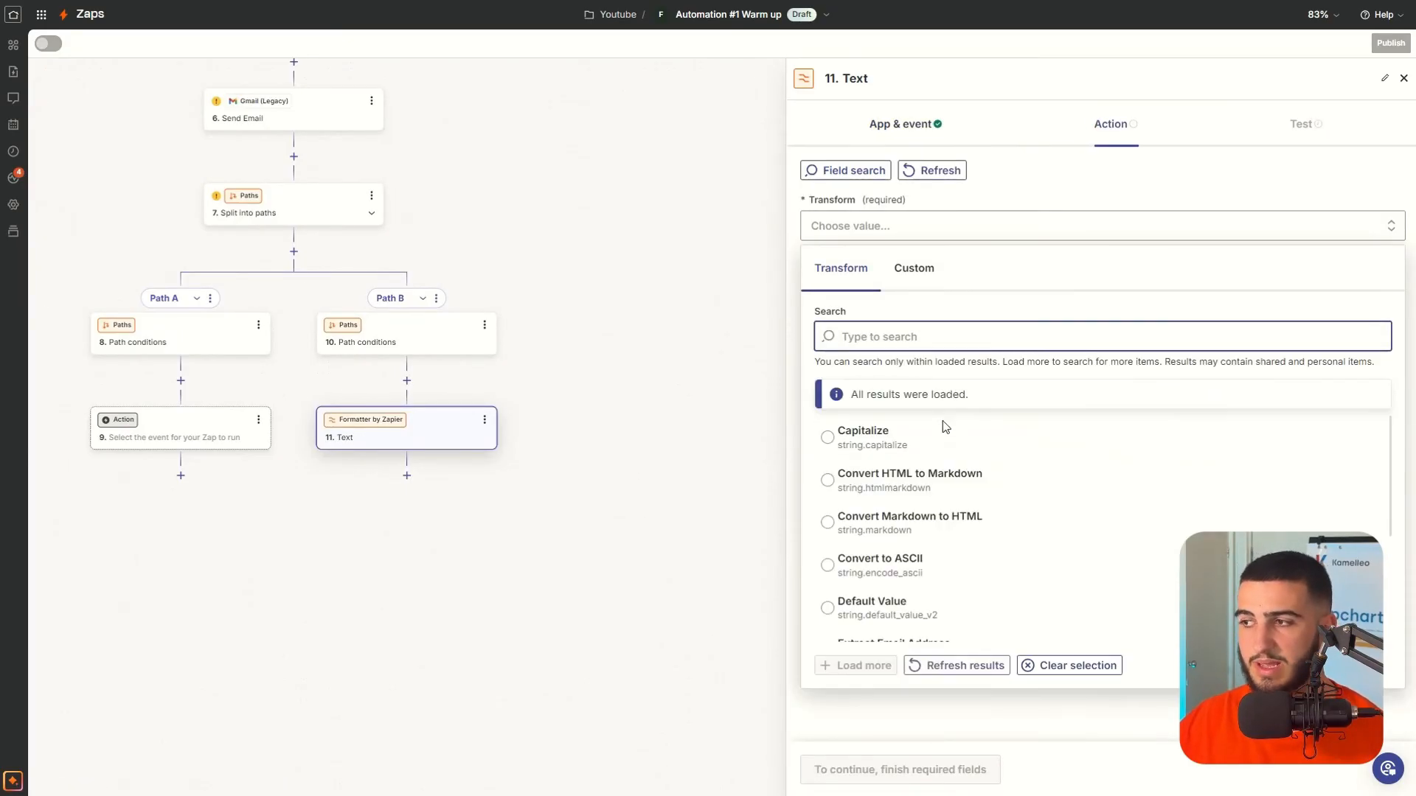
scroll(944, 443, down, 5)
scroll(952, 548, down, 3)
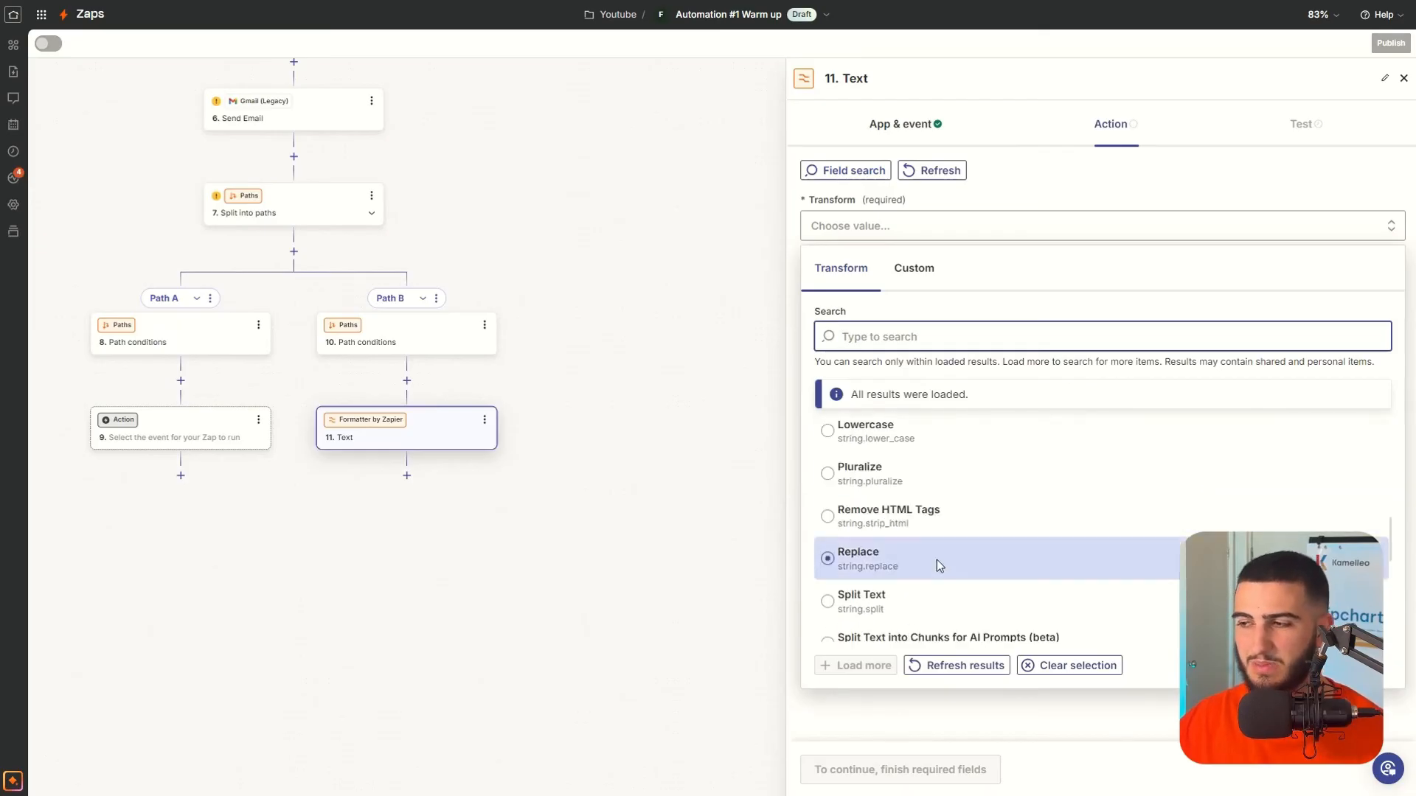
click(935, 599)
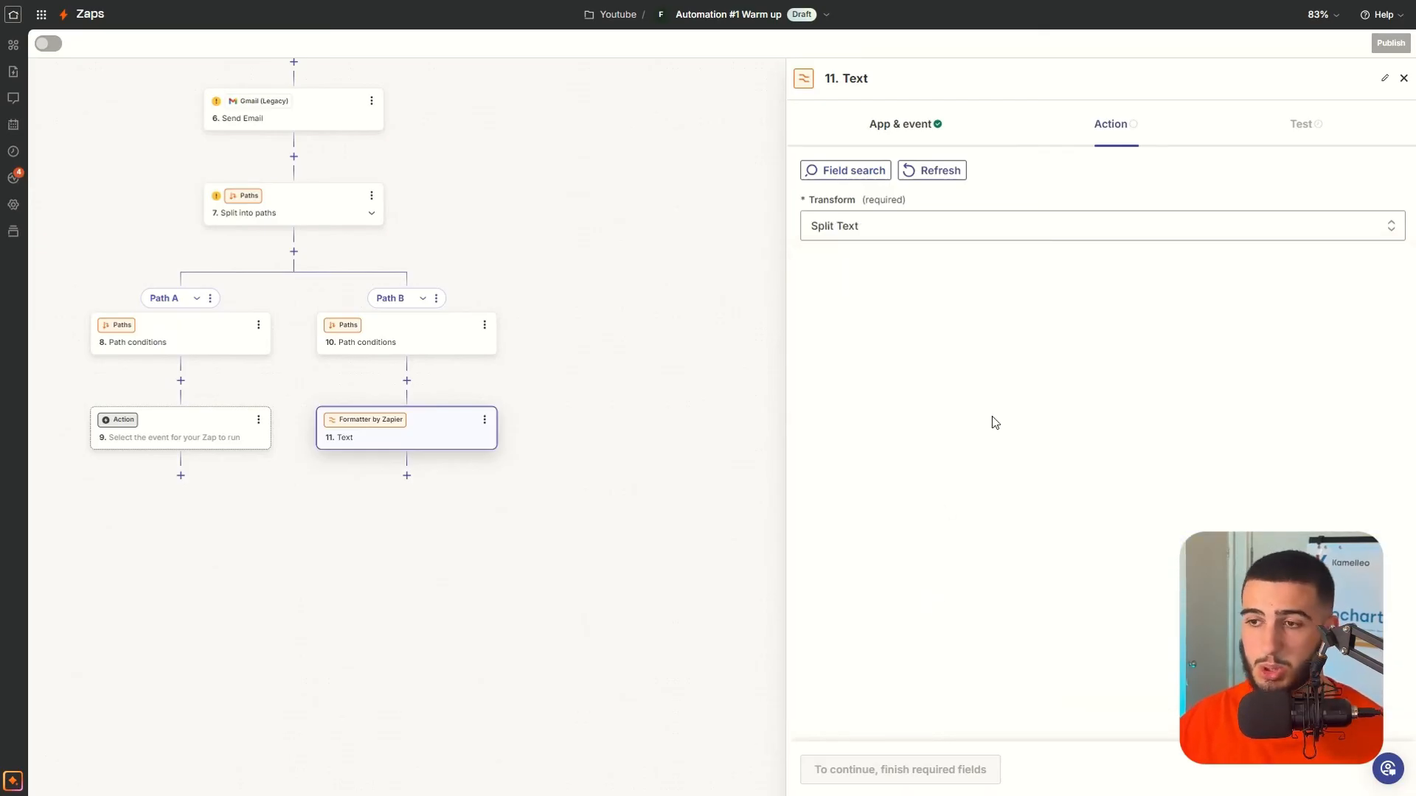
Step: Set the Text action's input to Scheduled Event URI from Invitee Created and its separator to "/"
click(911, 366)
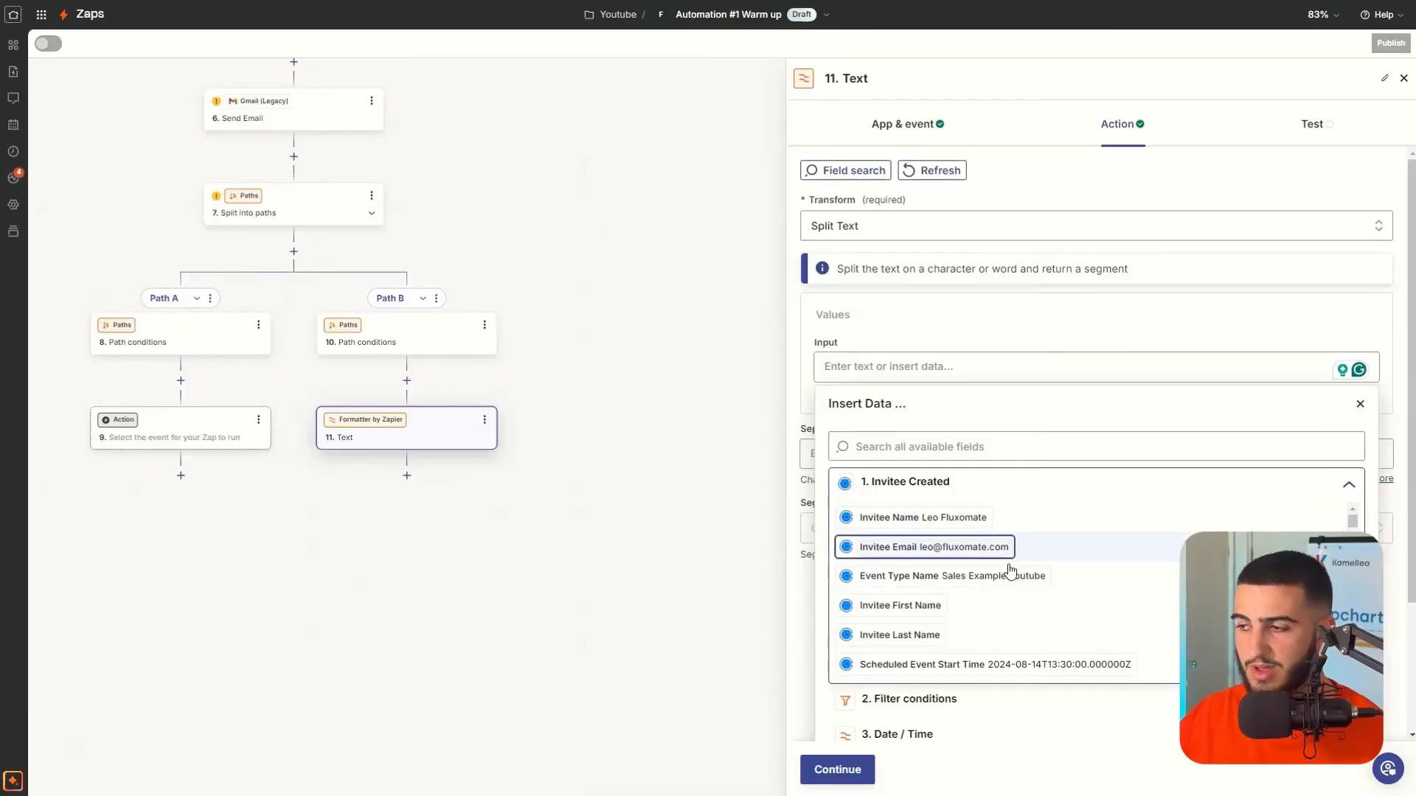
scroll(1004, 626, down, 1)
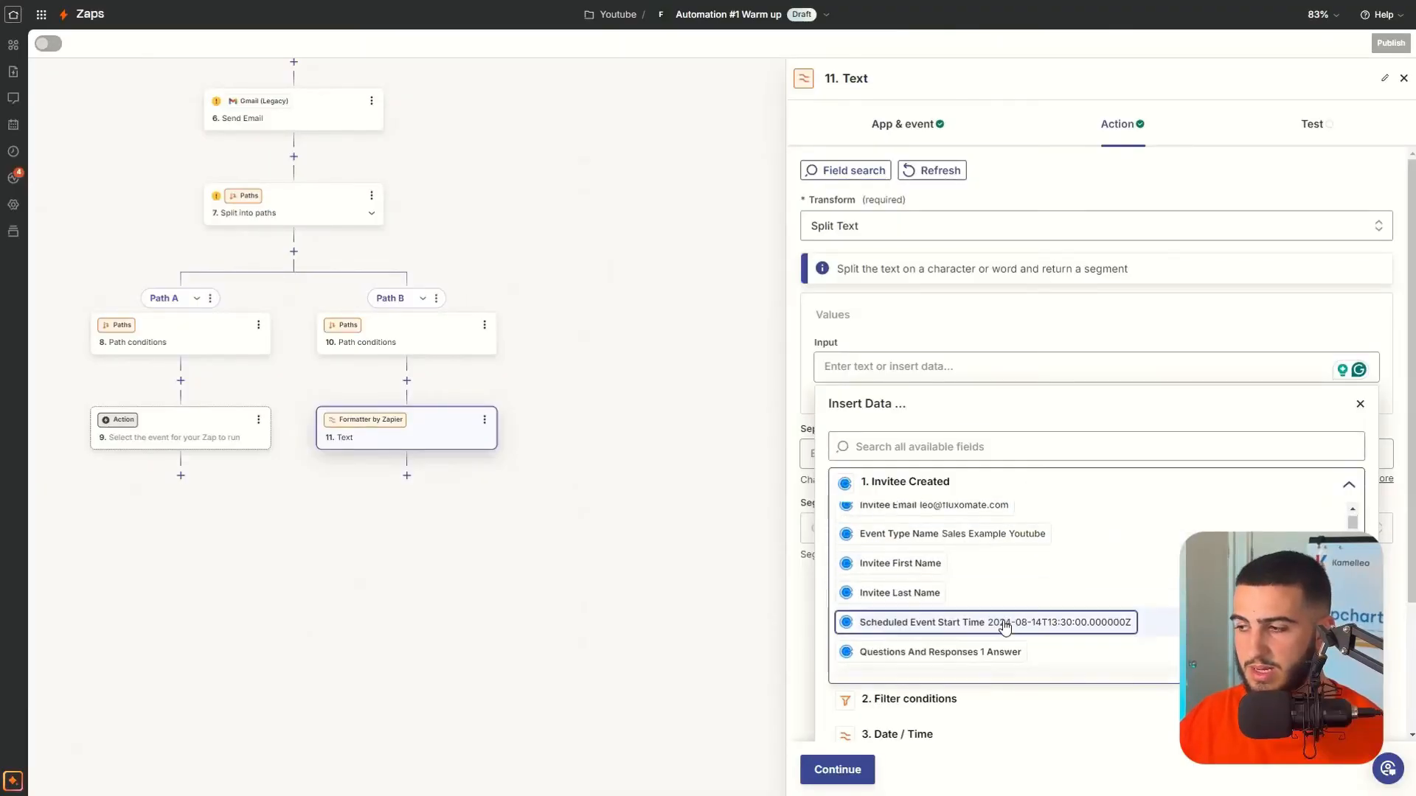
scroll(1004, 625, down, 10)
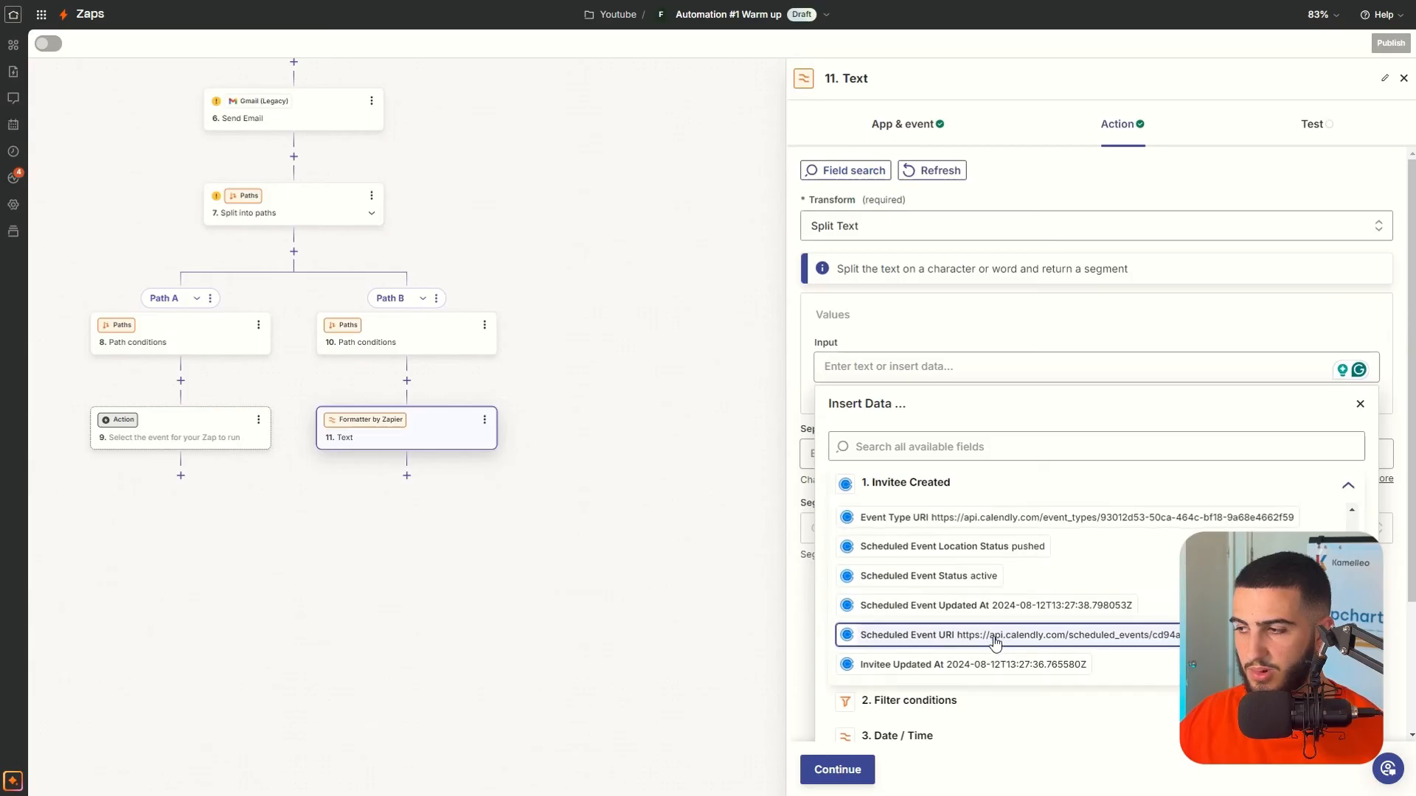
click(996, 639)
click(905, 457)
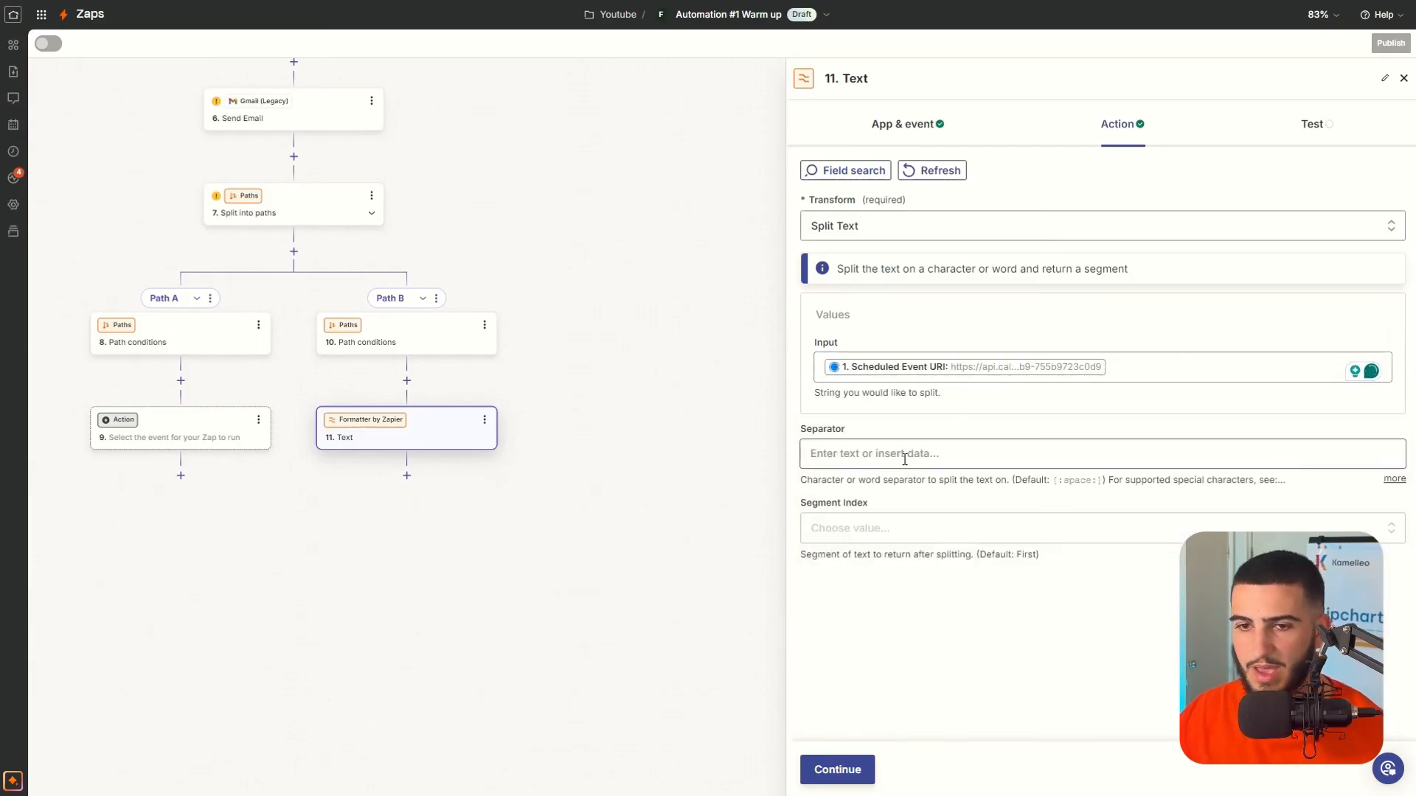
click(905, 460)
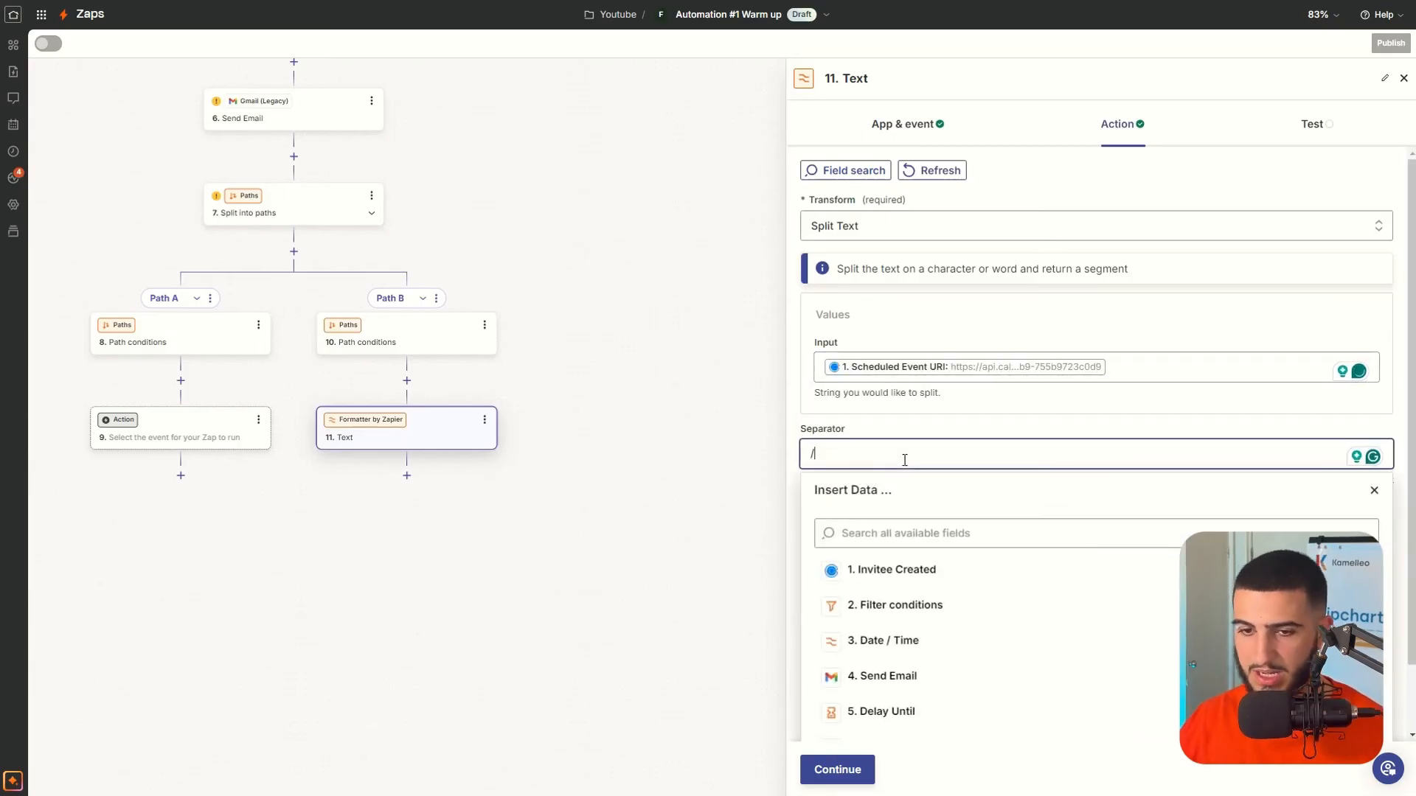
click(975, 374)
click(778, 550)
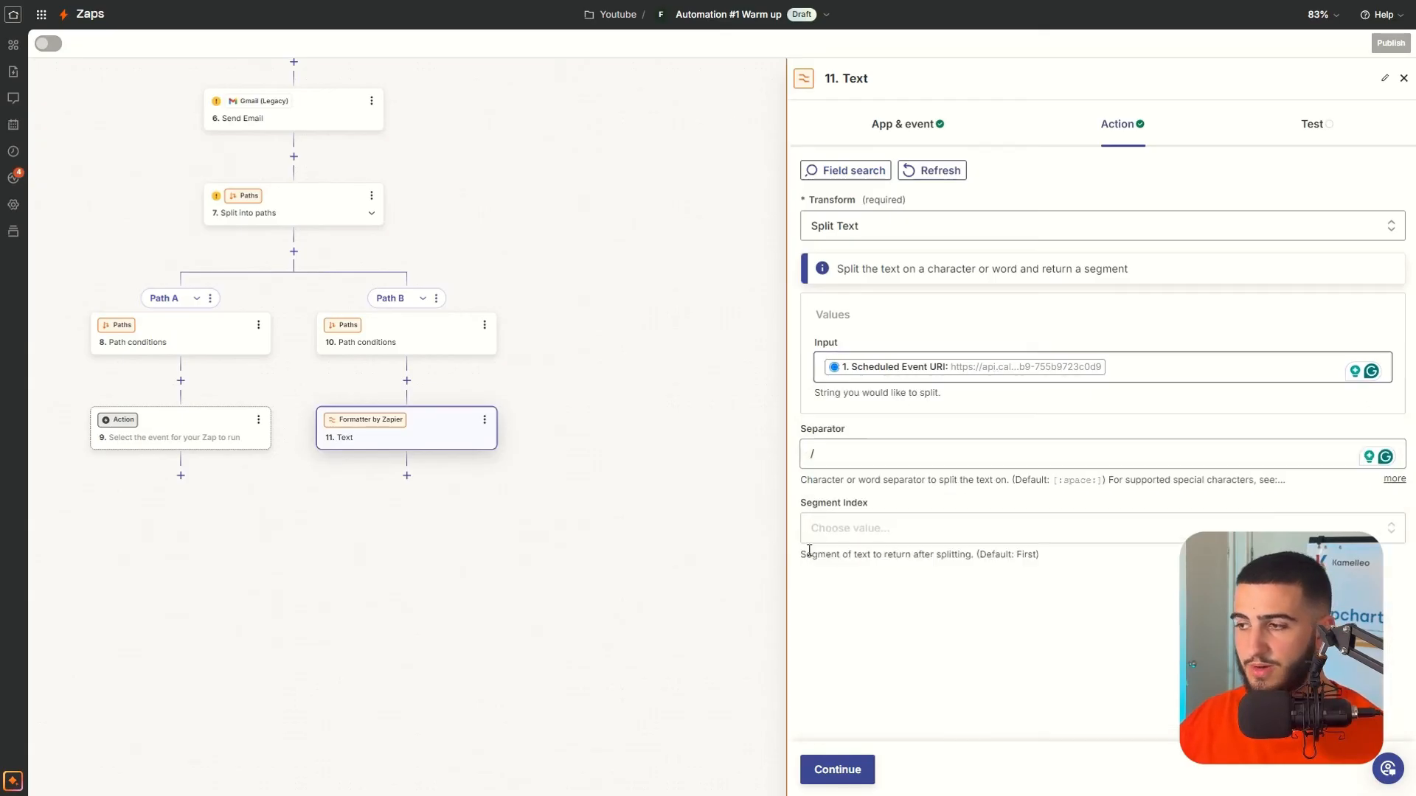
Step: Set the Text action's segment index to All (as Separate Fields)
click(841, 528)
scroll(895, 626, down, 3)
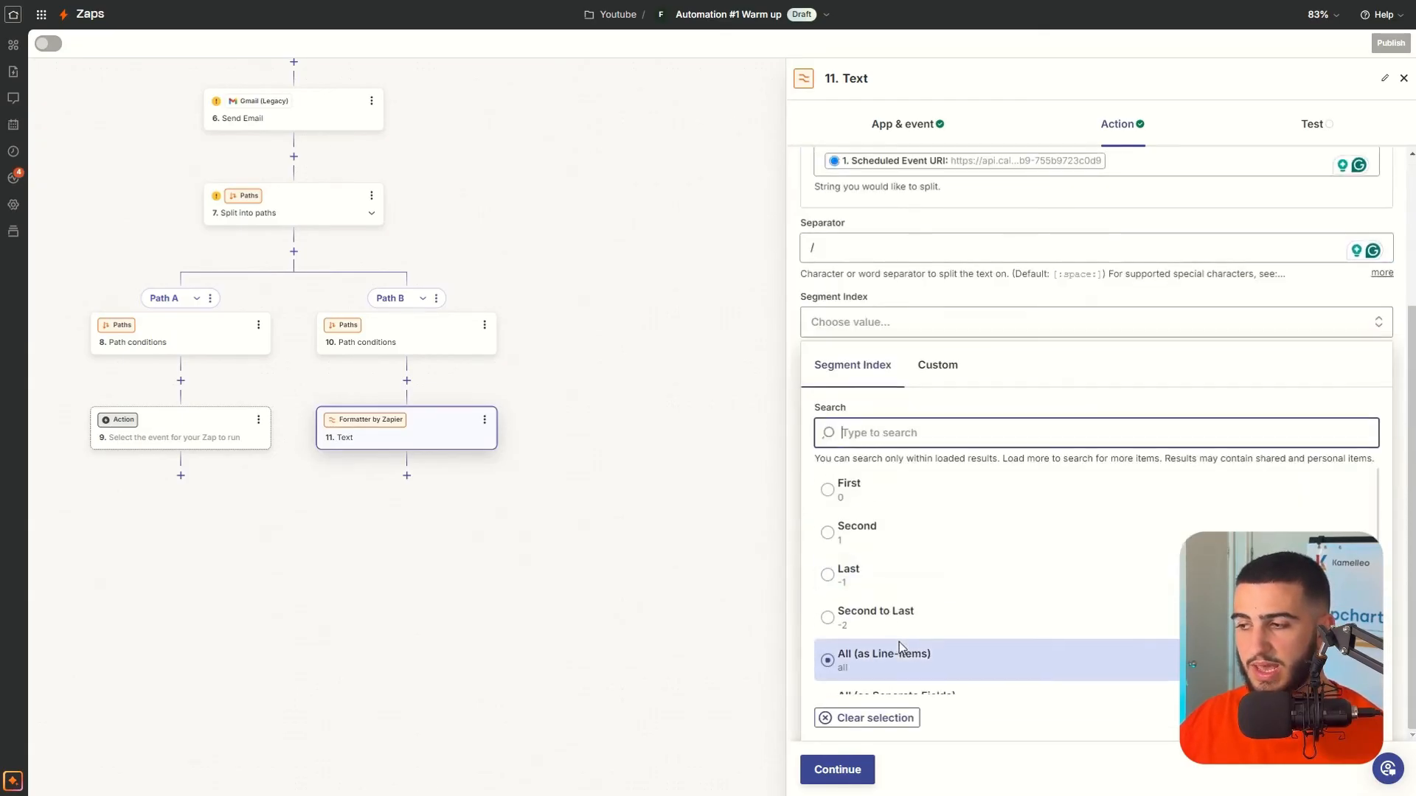
scroll(899, 641, down, 1)
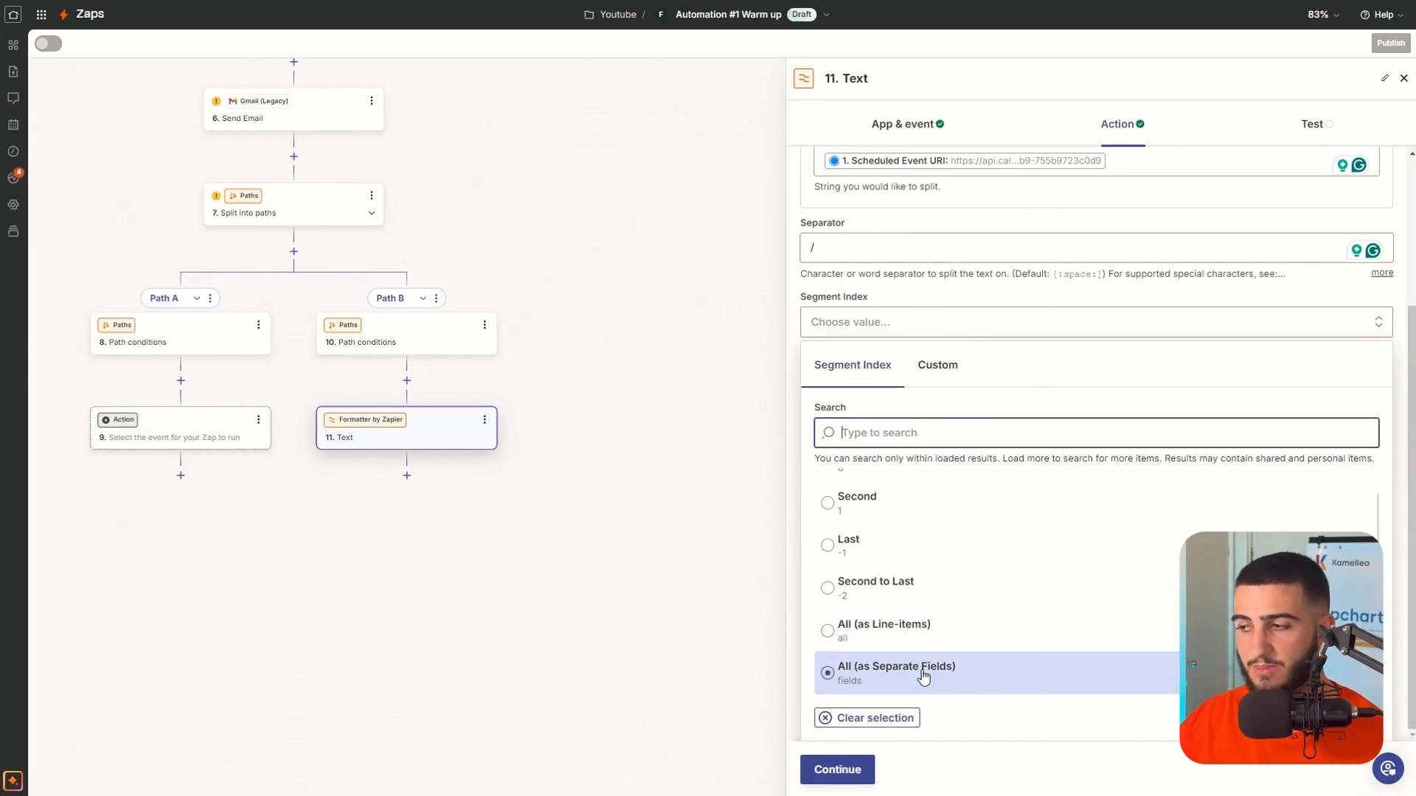
click(923, 676)
Step: Test the Split Text action and highlight the event ID in the last output item
click(848, 769)
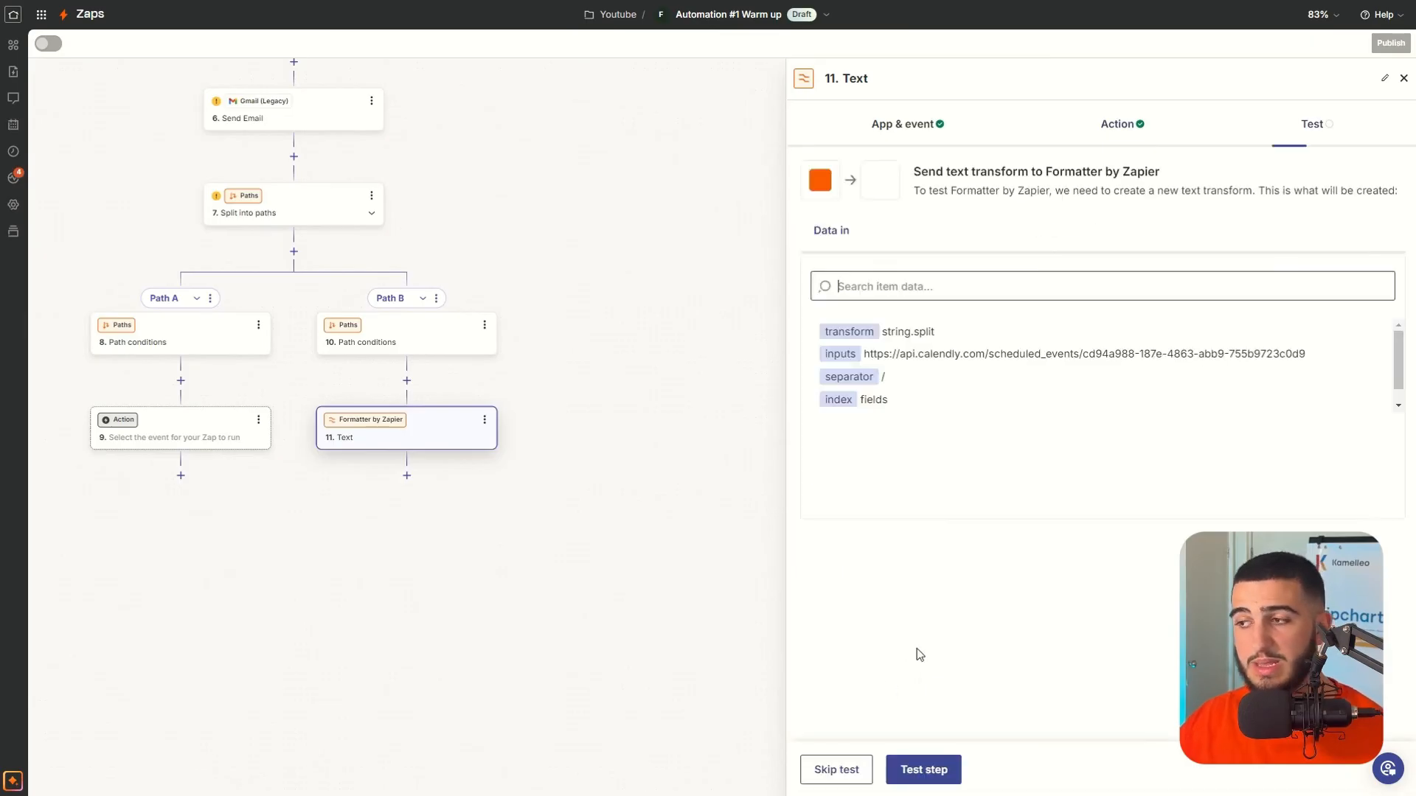
click(938, 768)
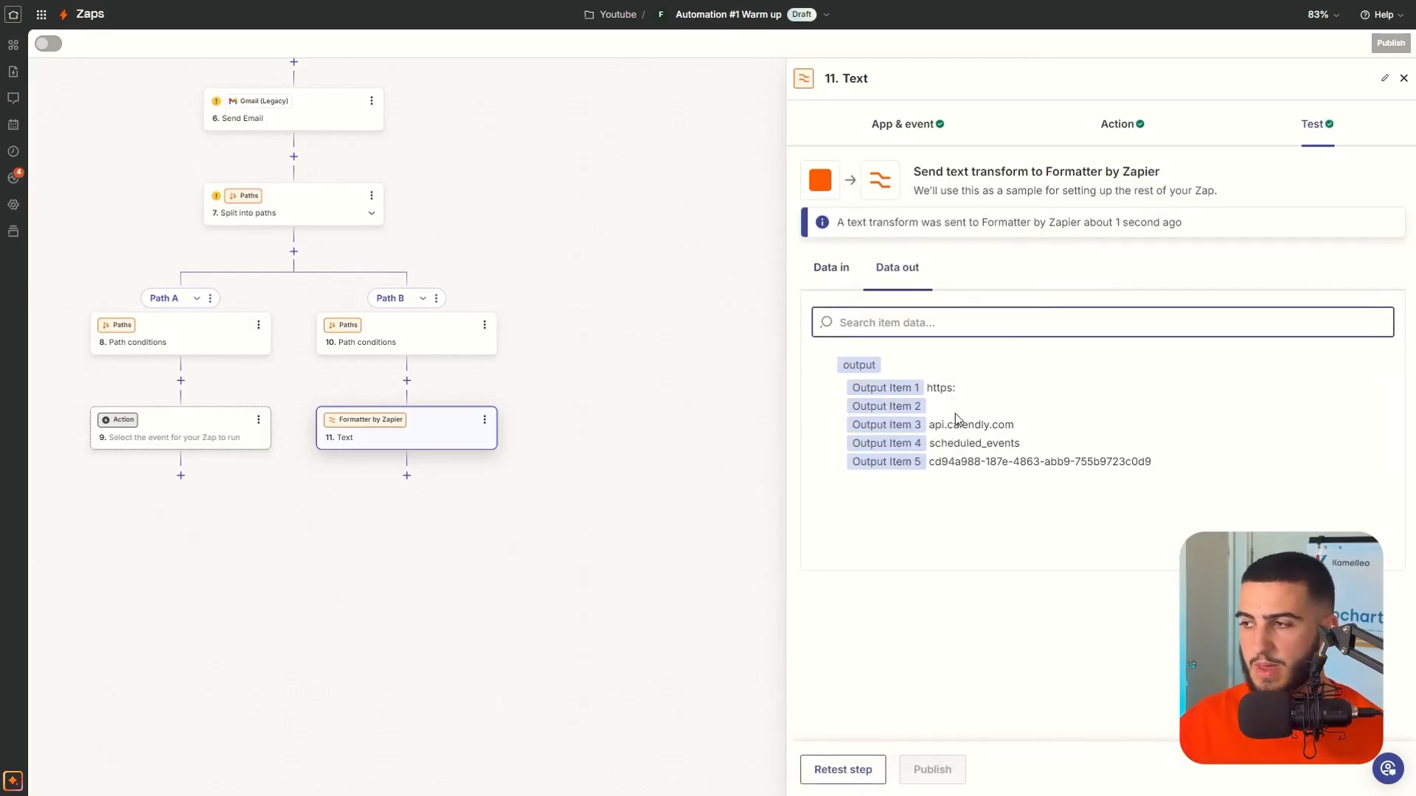
drag(941, 462, 1115, 459)
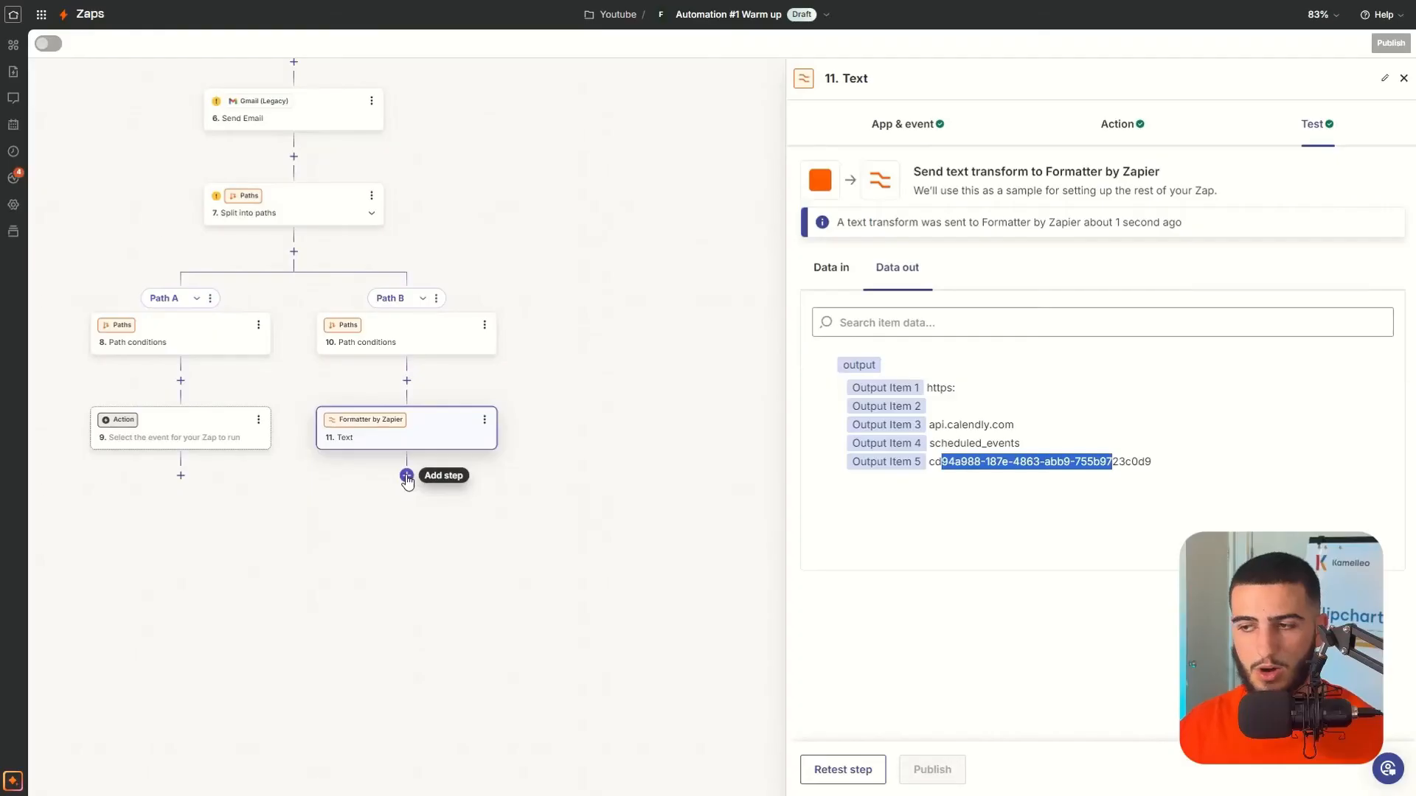
Step: Start adding another step after Path B's Formatter Text action
click(407, 475)
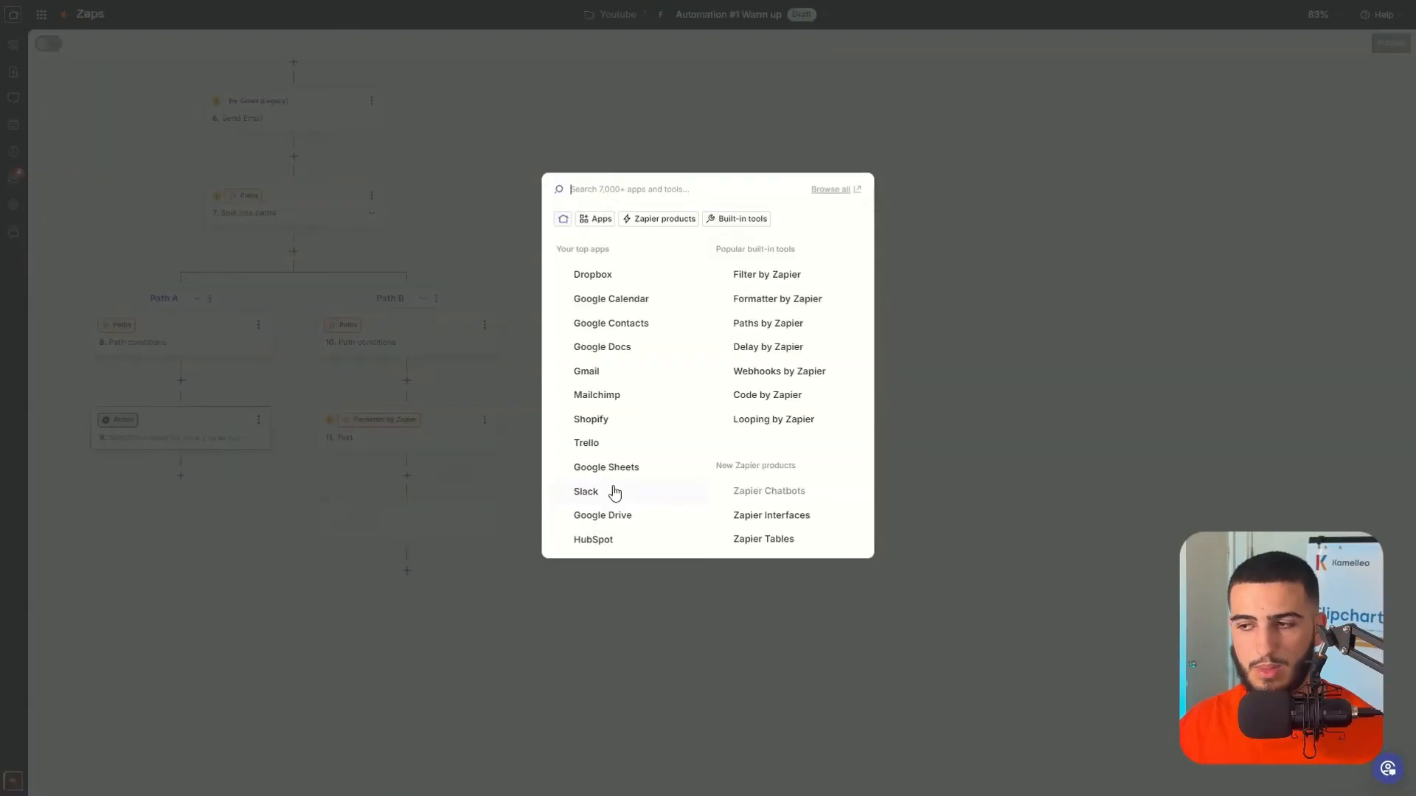